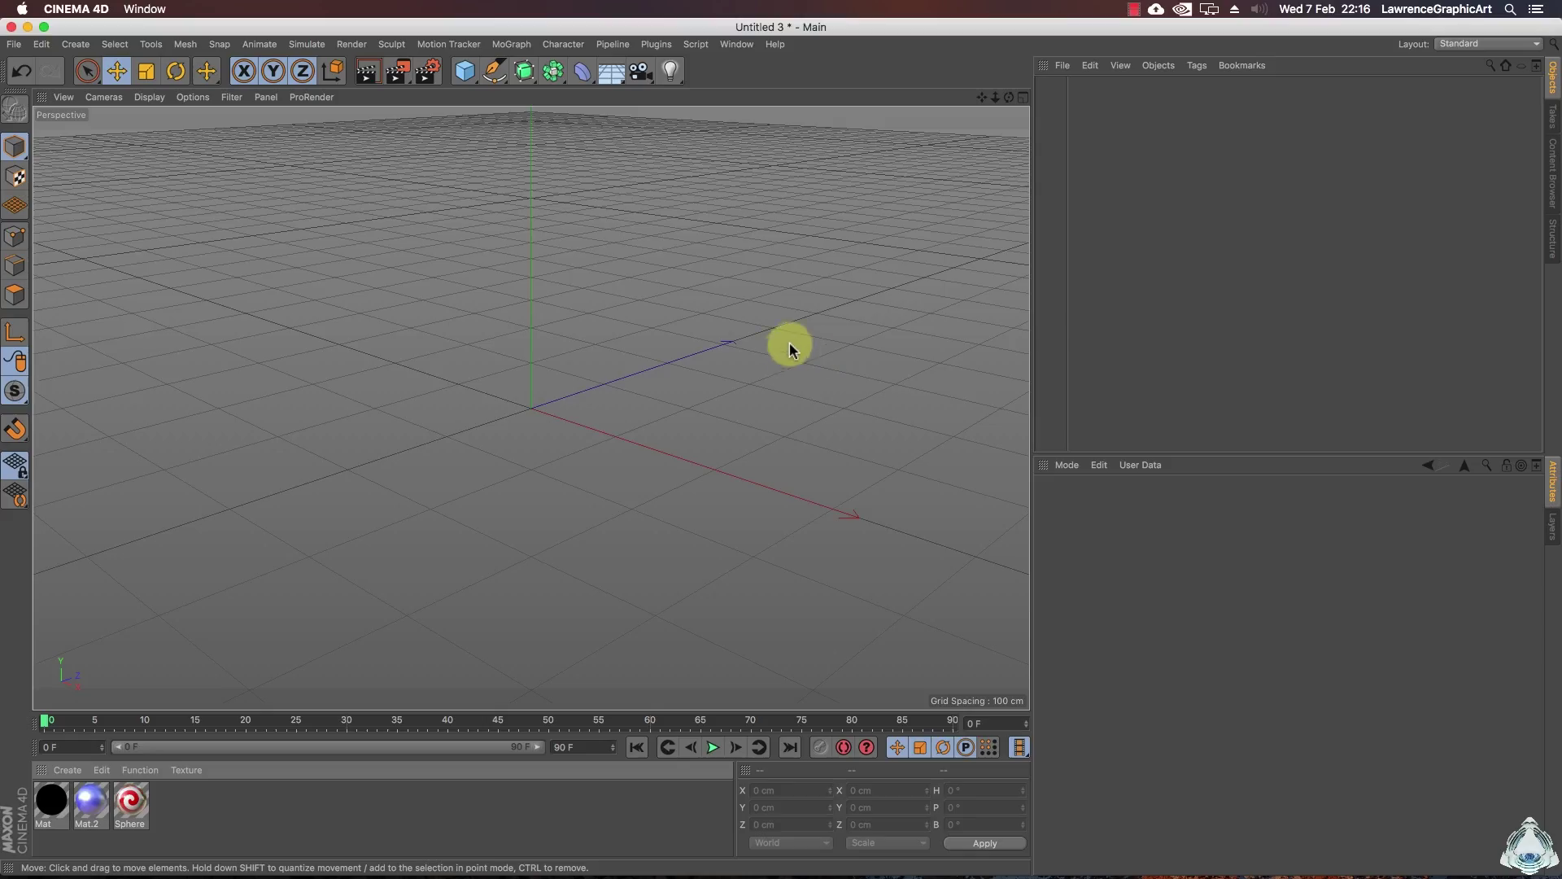
- Add a torus with a 170 cm ring radius, 30 ring segments and a 125 cm pipe radius
{"action": "left_click_drag", "start_coordinate": [462, 73], "coordinate": [535, 155]}
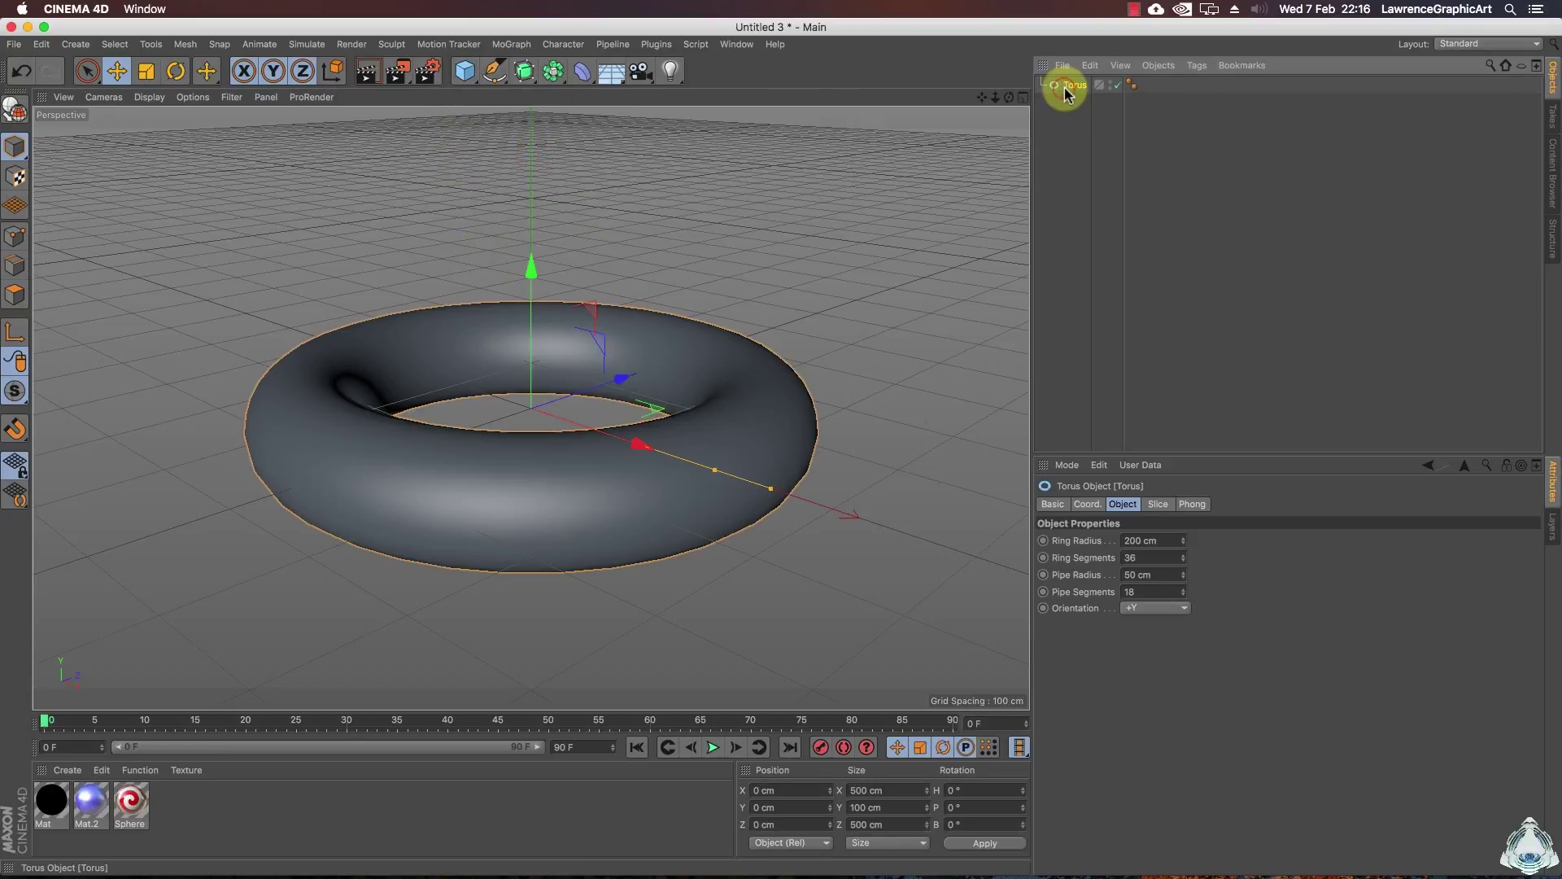
{"action": "left_click", "coordinate": [1172, 541]}
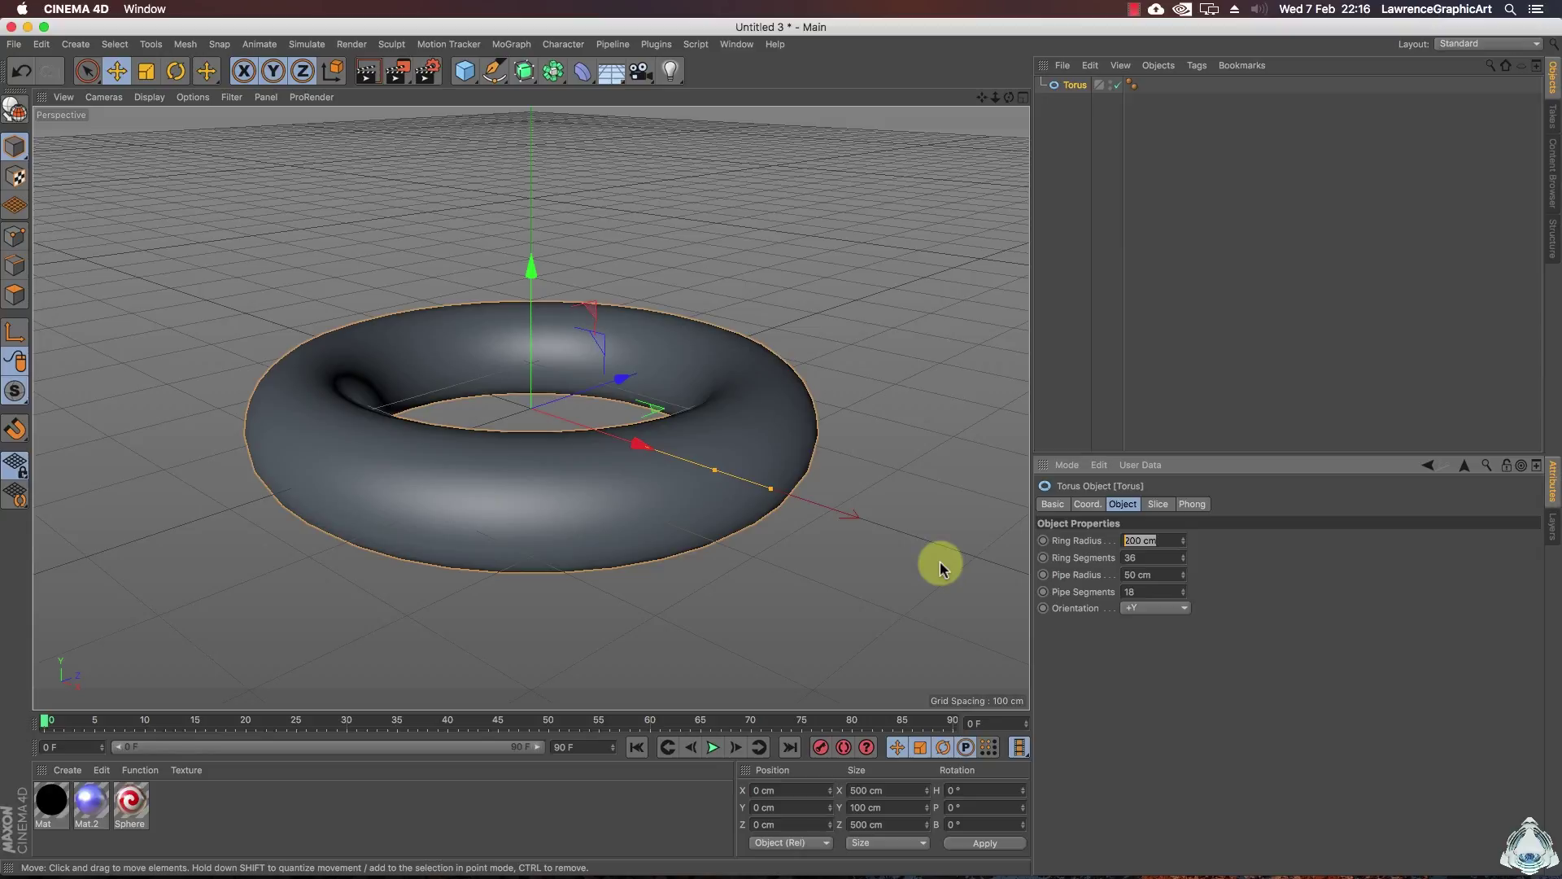
{"action": "type", "text": "170"}
{"action": "key", "text": "Tab"}
{"action": "type", "text": "30"}
{"action": "key", "text": "Tab"}
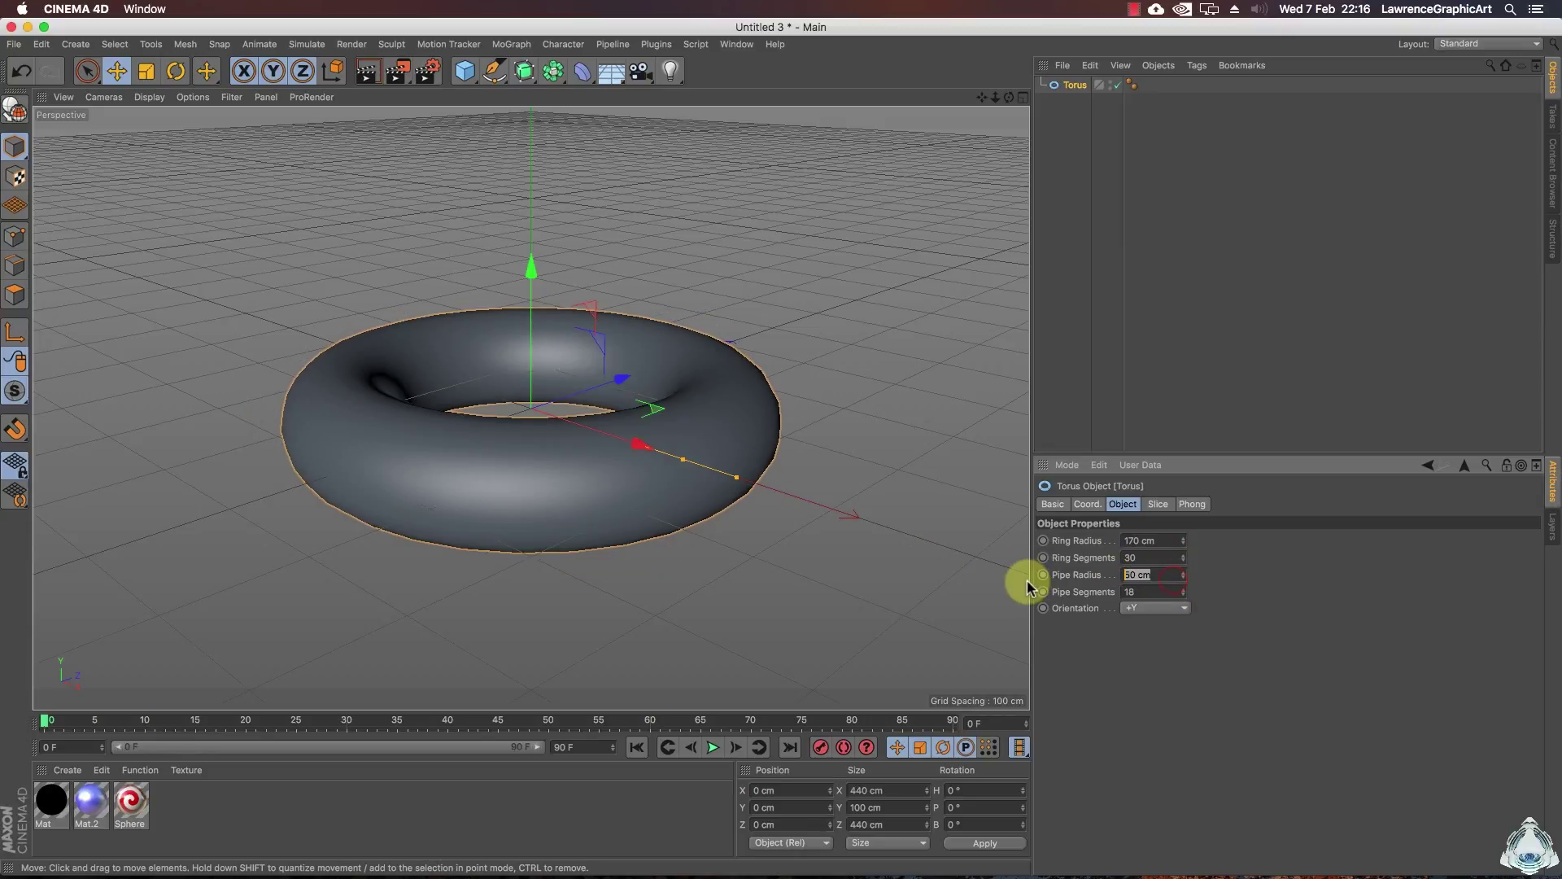
{"action": "type", "text": "125"}
{"action": "key", "text": "Tab"}
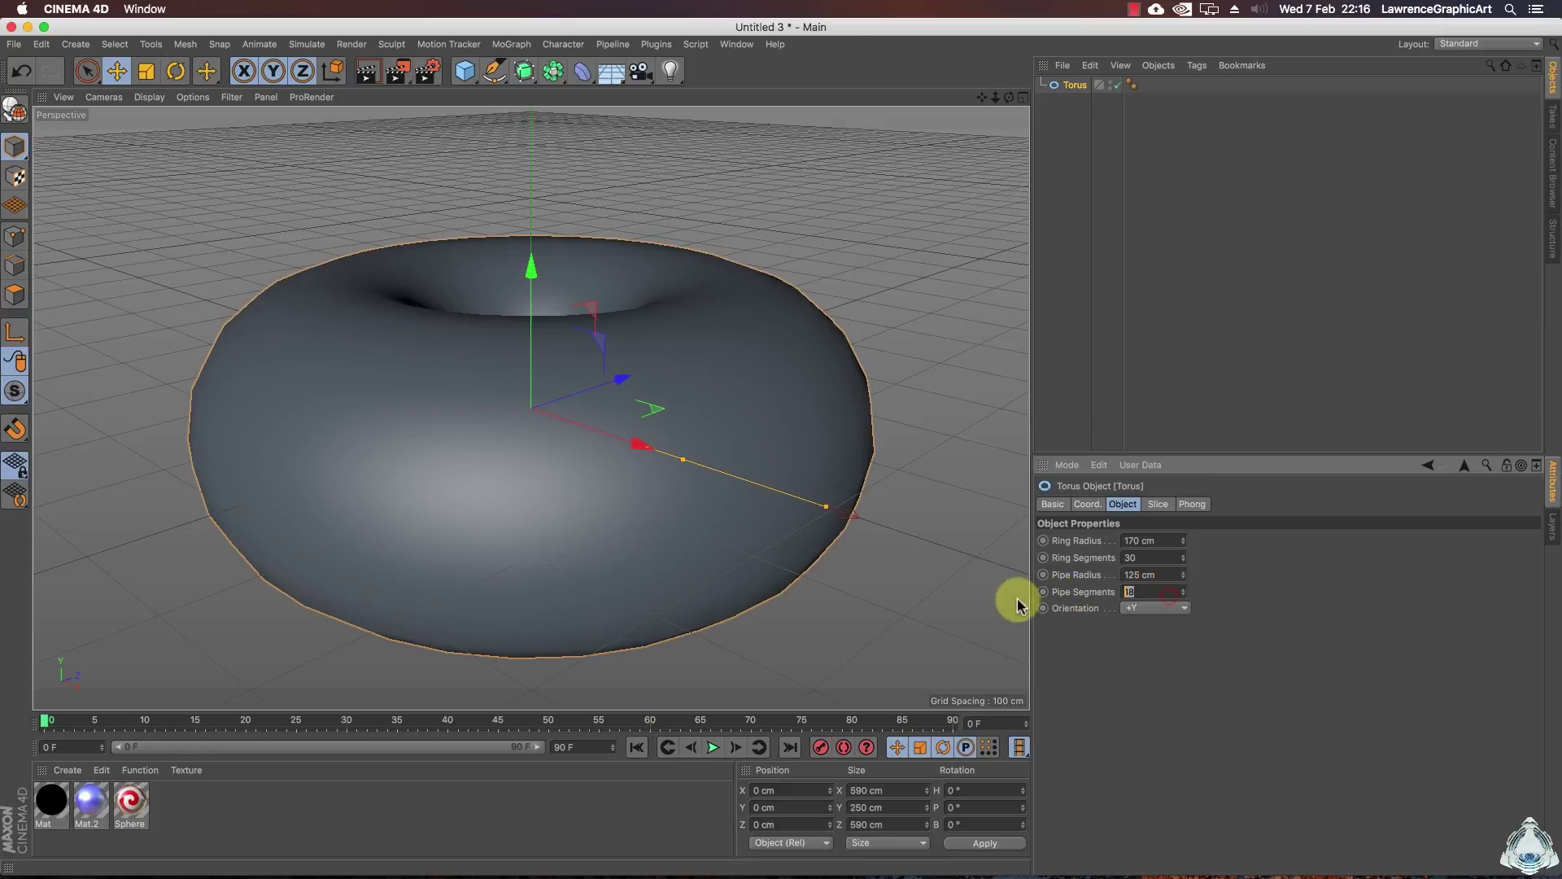
- Set the torus to 30 pipe segments and its orientation to +Z
{"action": "key", "text": "BackSpace"}
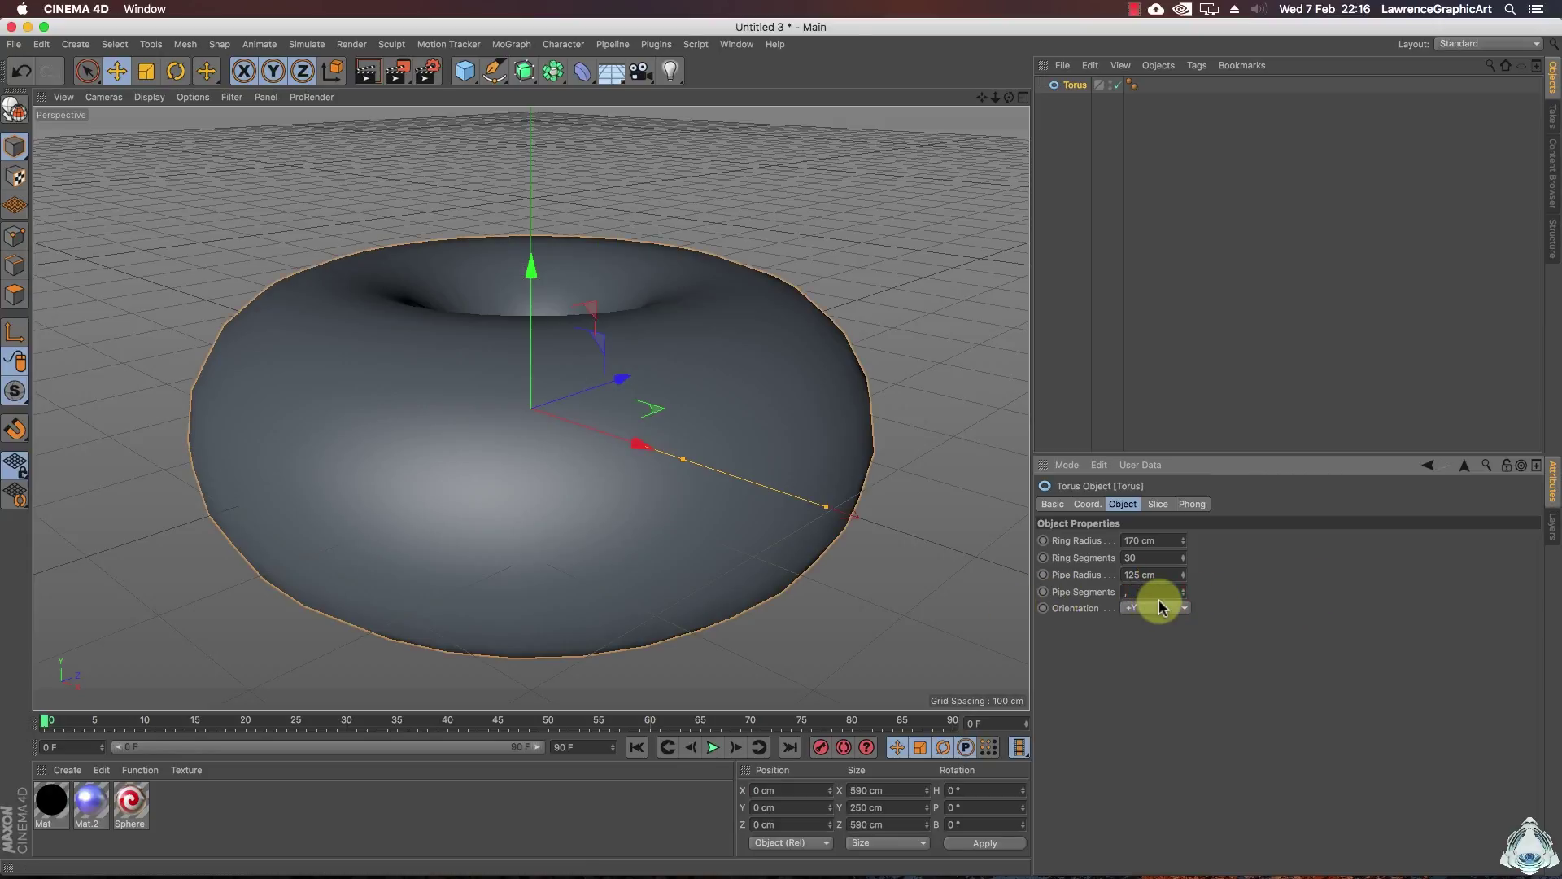
{"action": "type", "text": "30"}
{"action": "left_click", "coordinate": [1149, 607]}
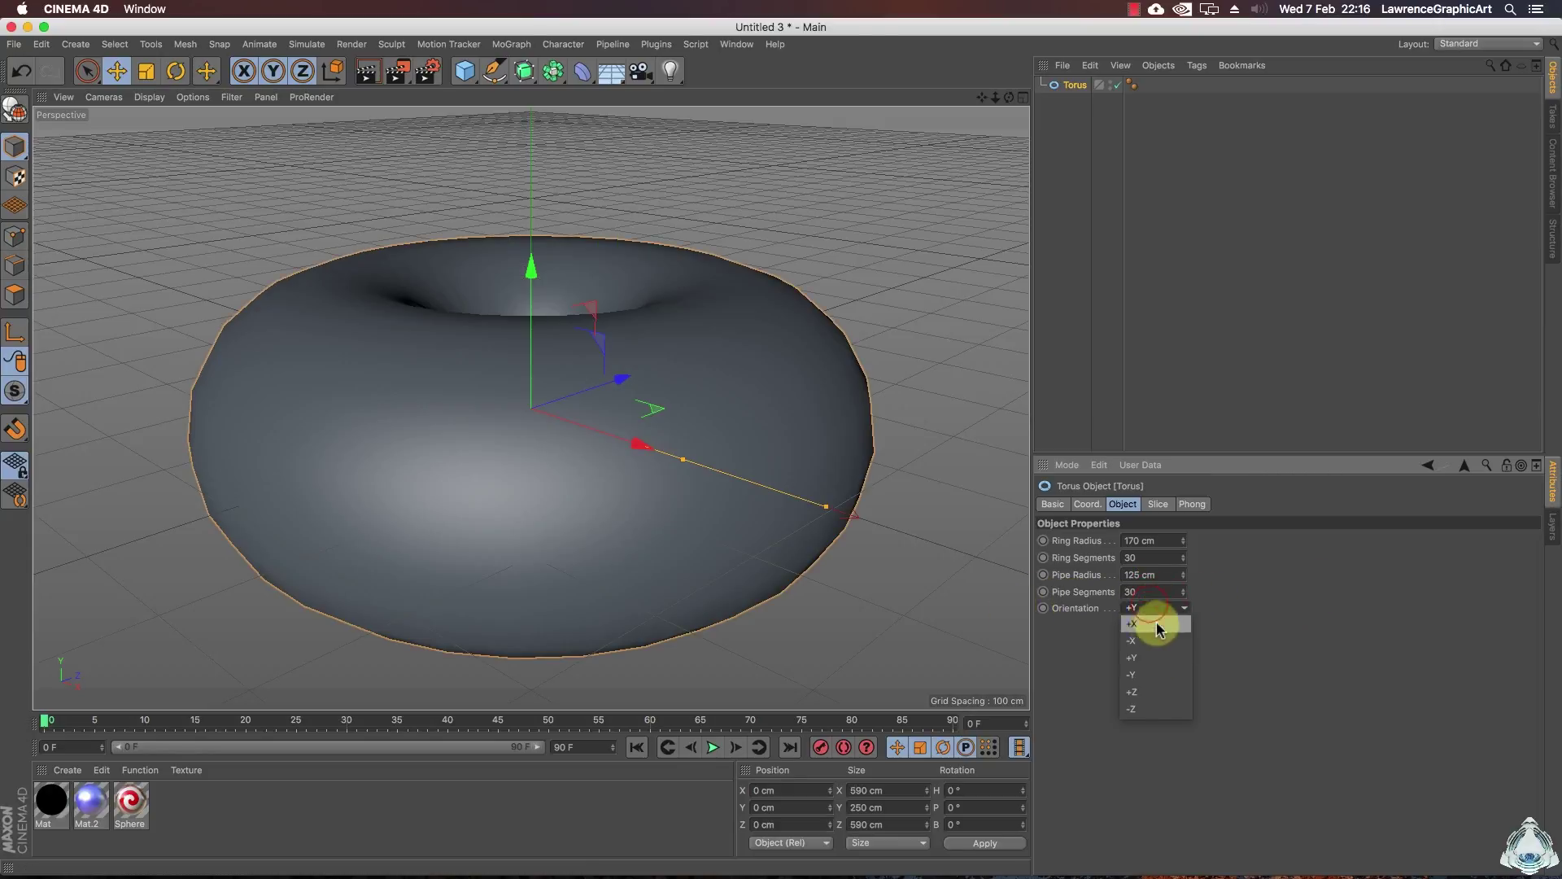
{"action": "left_click", "coordinate": [1141, 693]}
- Switch the viewport display to Gouraud Shading (Lines)
{"action": "left_click_drag", "start_coordinate": [1008, 97], "coordinate": [982, 98]}
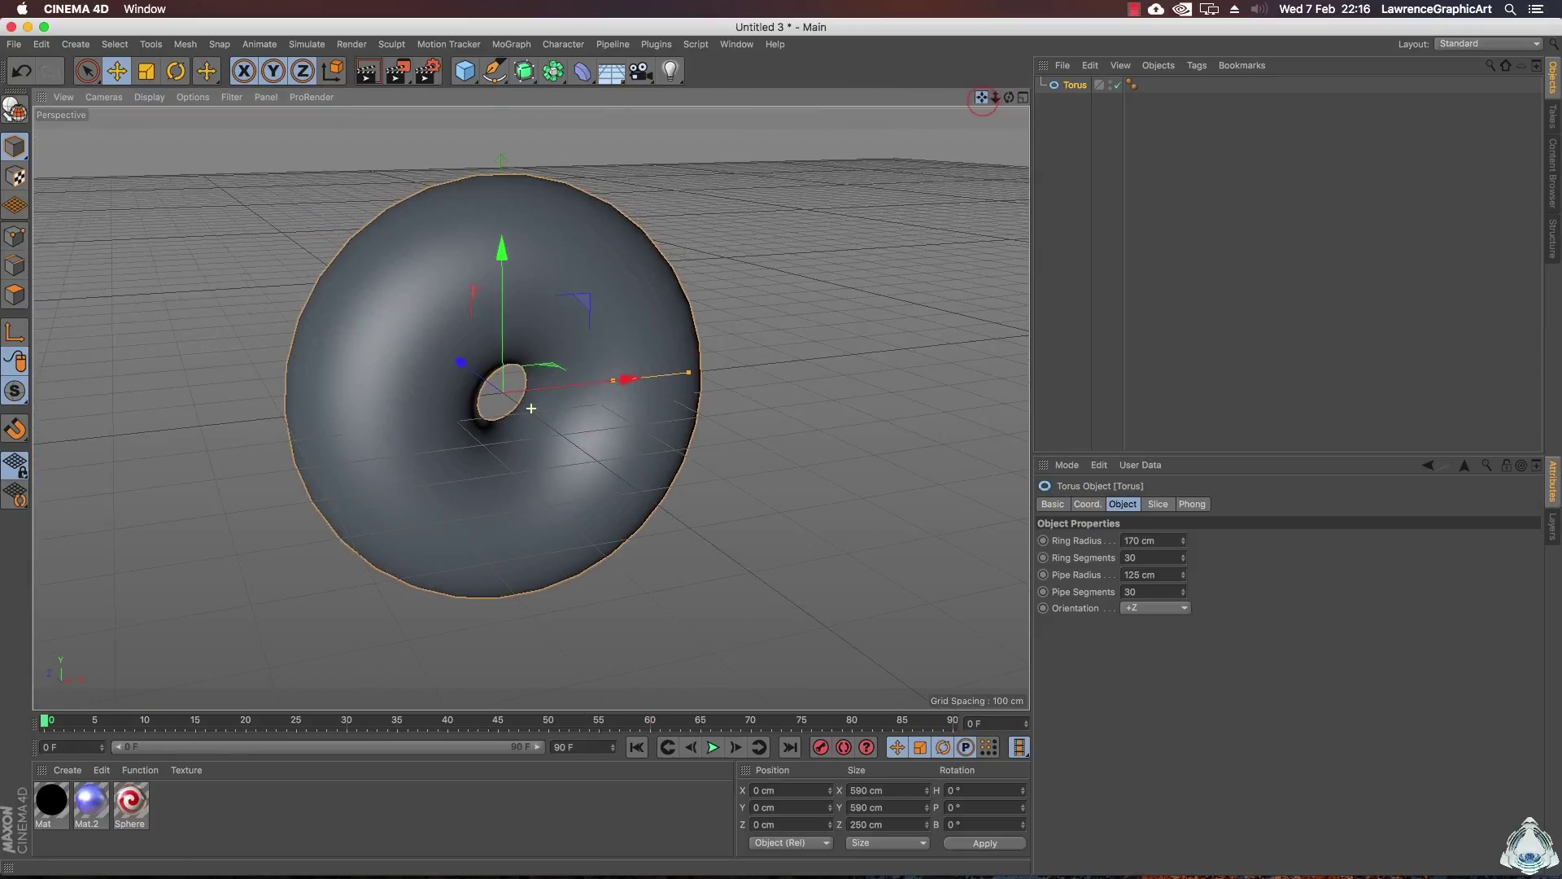
{"action": "left_click", "coordinate": [151, 97]}
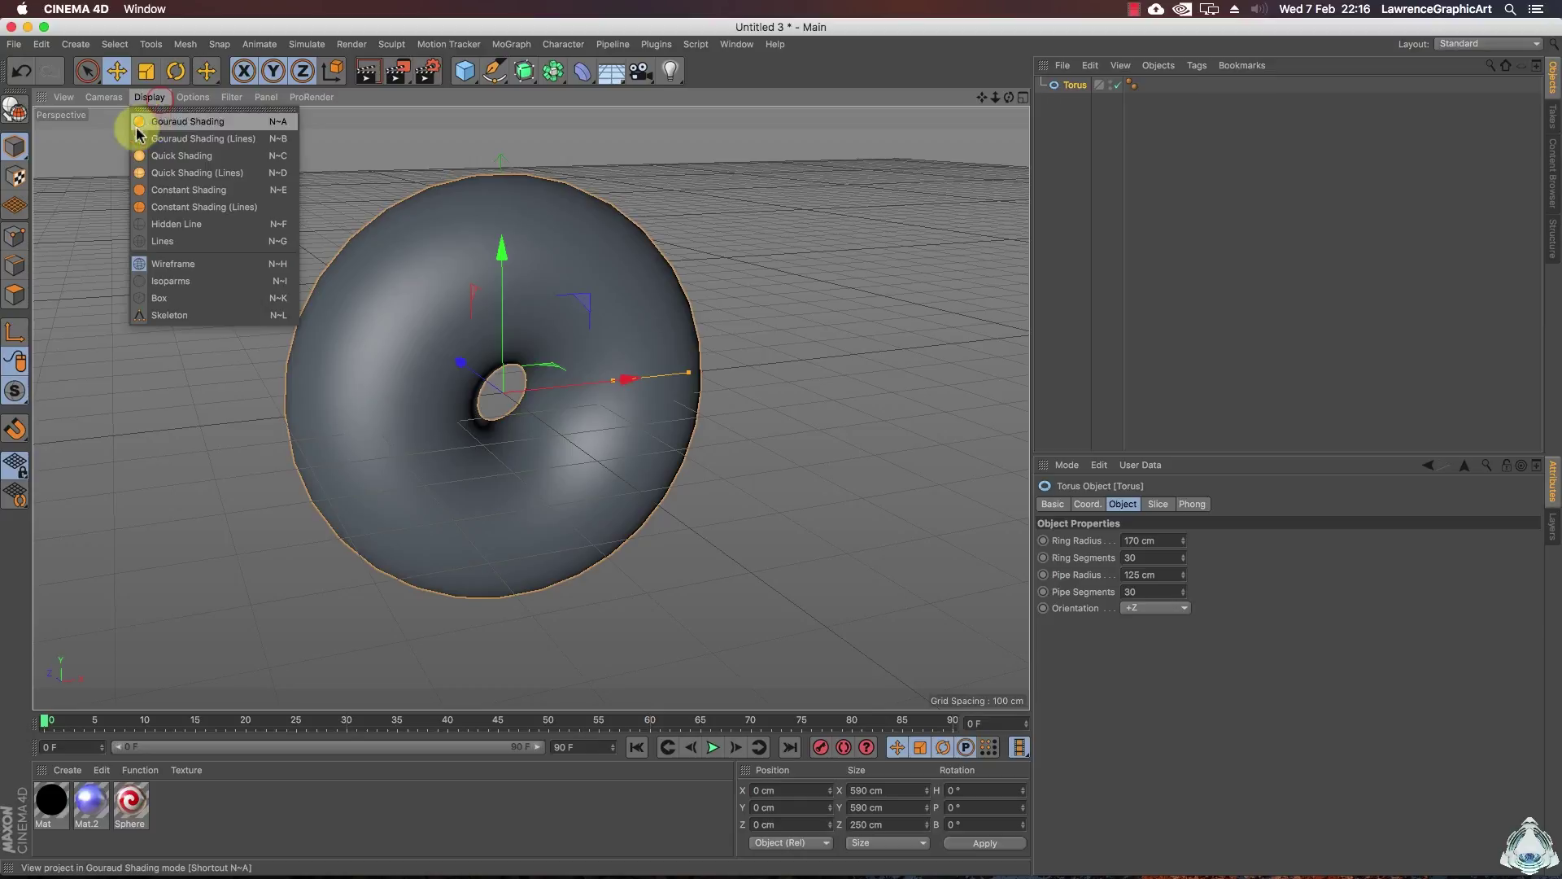
{"action": "left_click", "coordinate": [205, 140]}
- Add a Landscape object and lower it beneath the torus to about -450 cm on Y
{"action": "left_click", "coordinate": [467, 72]}
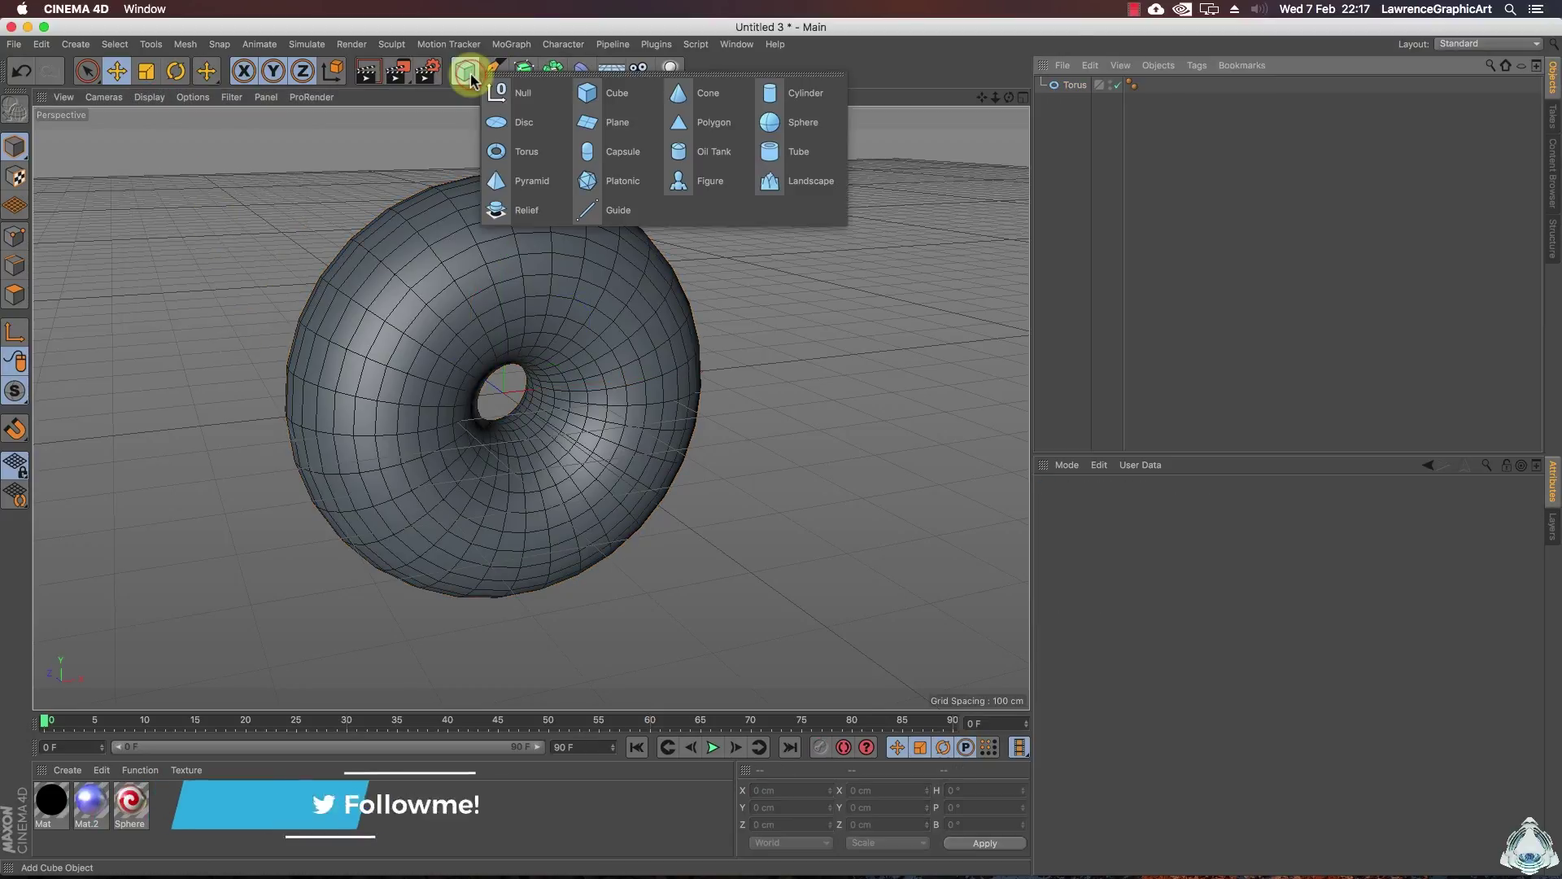
{"action": "left_click", "coordinate": [793, 183]}
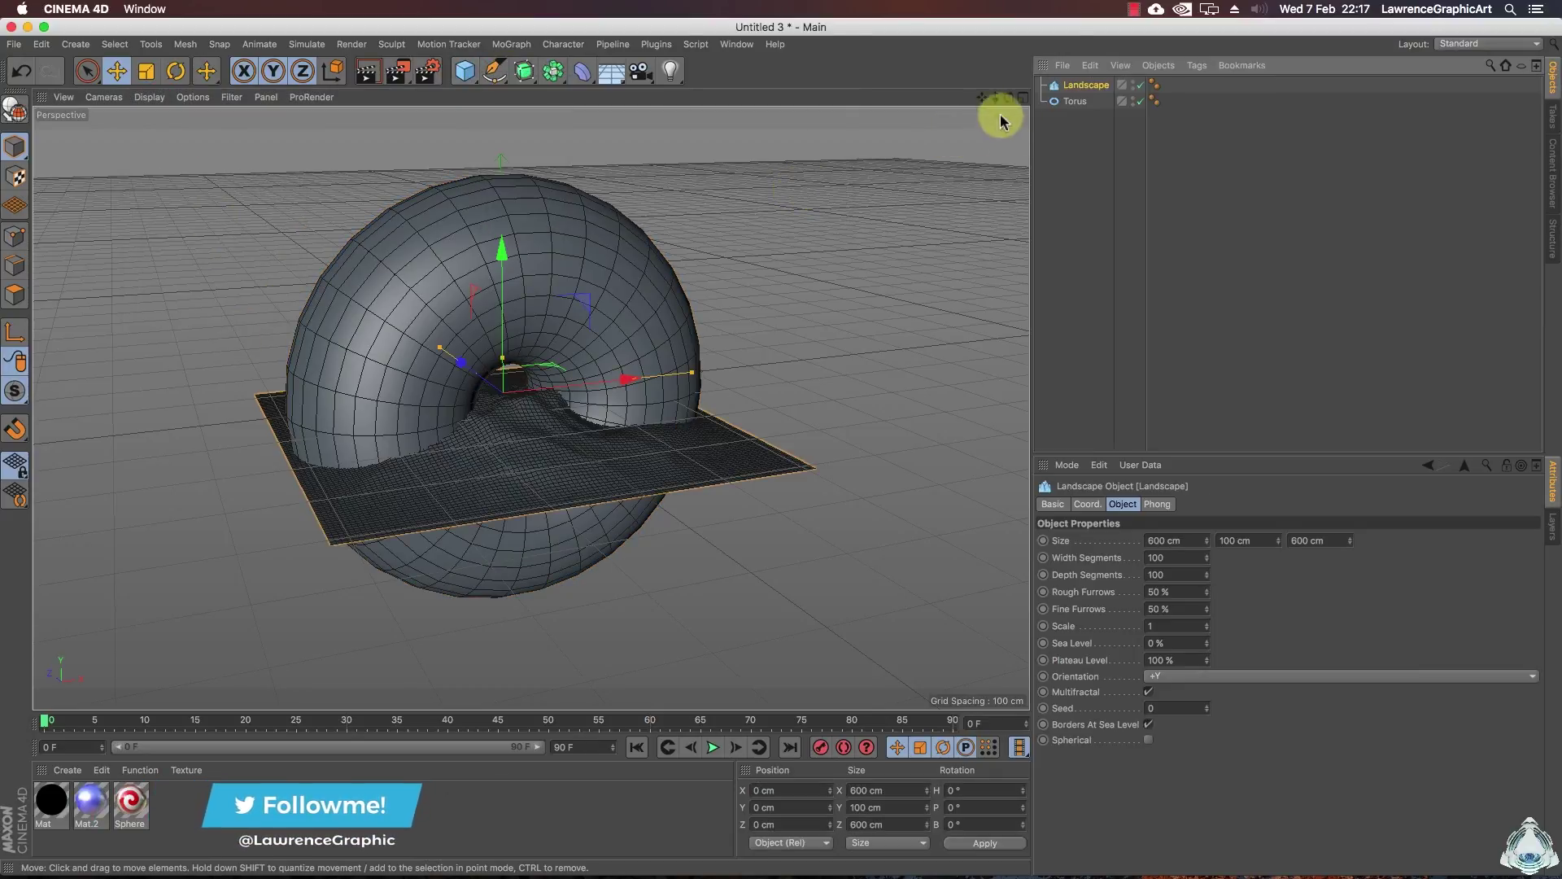
{"action": "left_click_drag", "start_coordinate": [505, 254], "coordinate": [506, 492]}
{"action": "left_click_drag", "start_coordinate": [996, 97], "coordinate": [558, 349]}
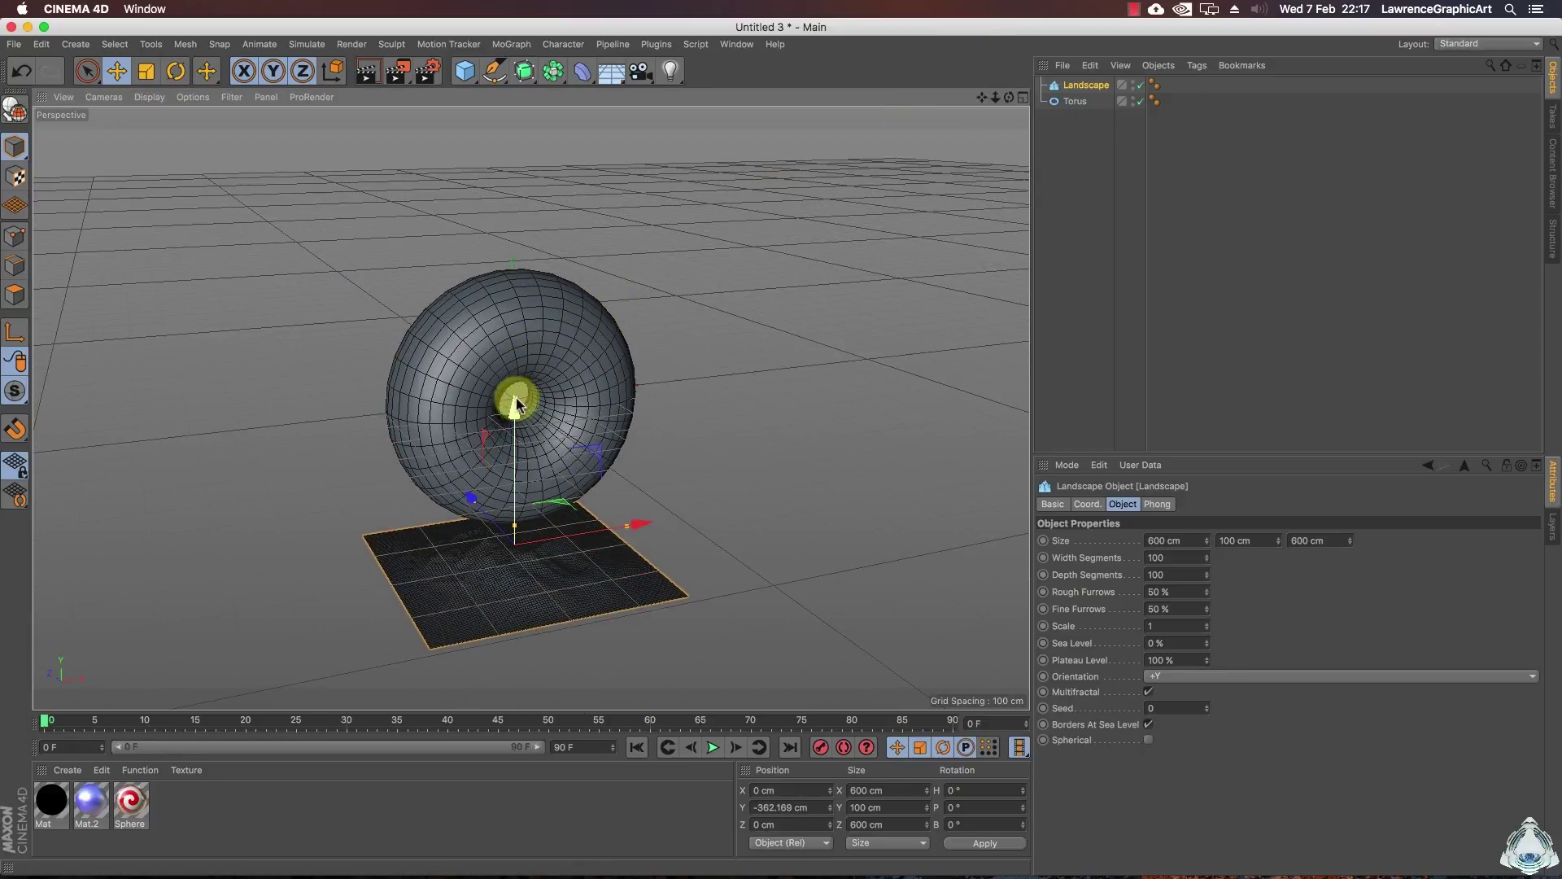
{"action": "left_click_drag", "start_coordinate": [516, 402], "coordinate": [518, 603]}
- Set the landscape's size to 9000 cm wide, 350 cm high and 9000 cm deep
{"action": "double_click", "coordinate": [1180, 541]}
{"action": "type", "text": "8000"}
{"action": "key", "text": "Return"}
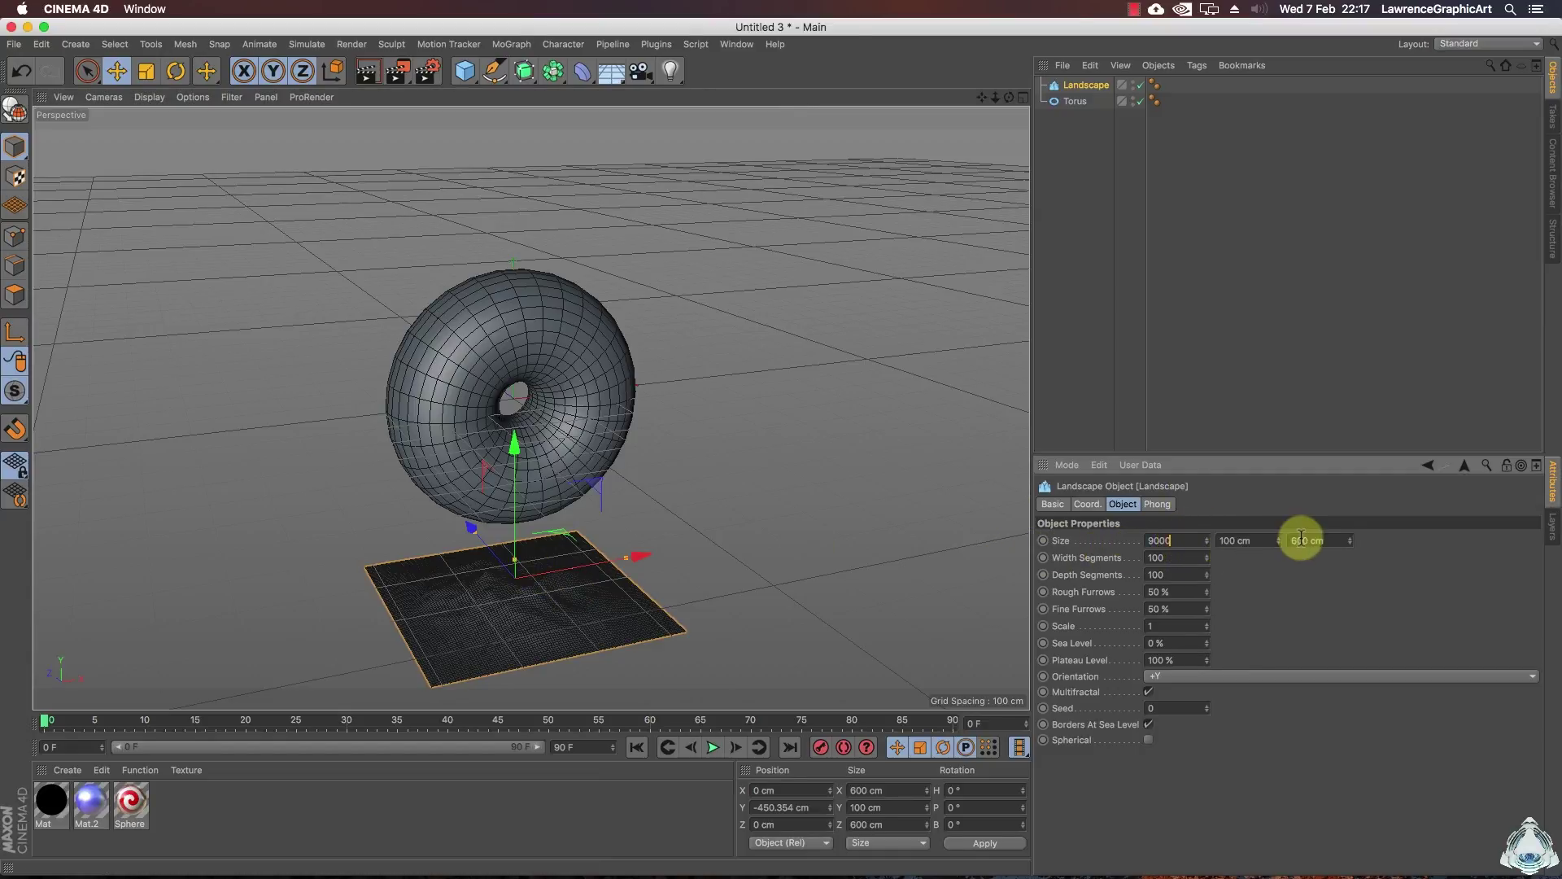
{"action": "double_click", "coordinate": [1330, 540]}
{"action": "type", "text": "9000"}
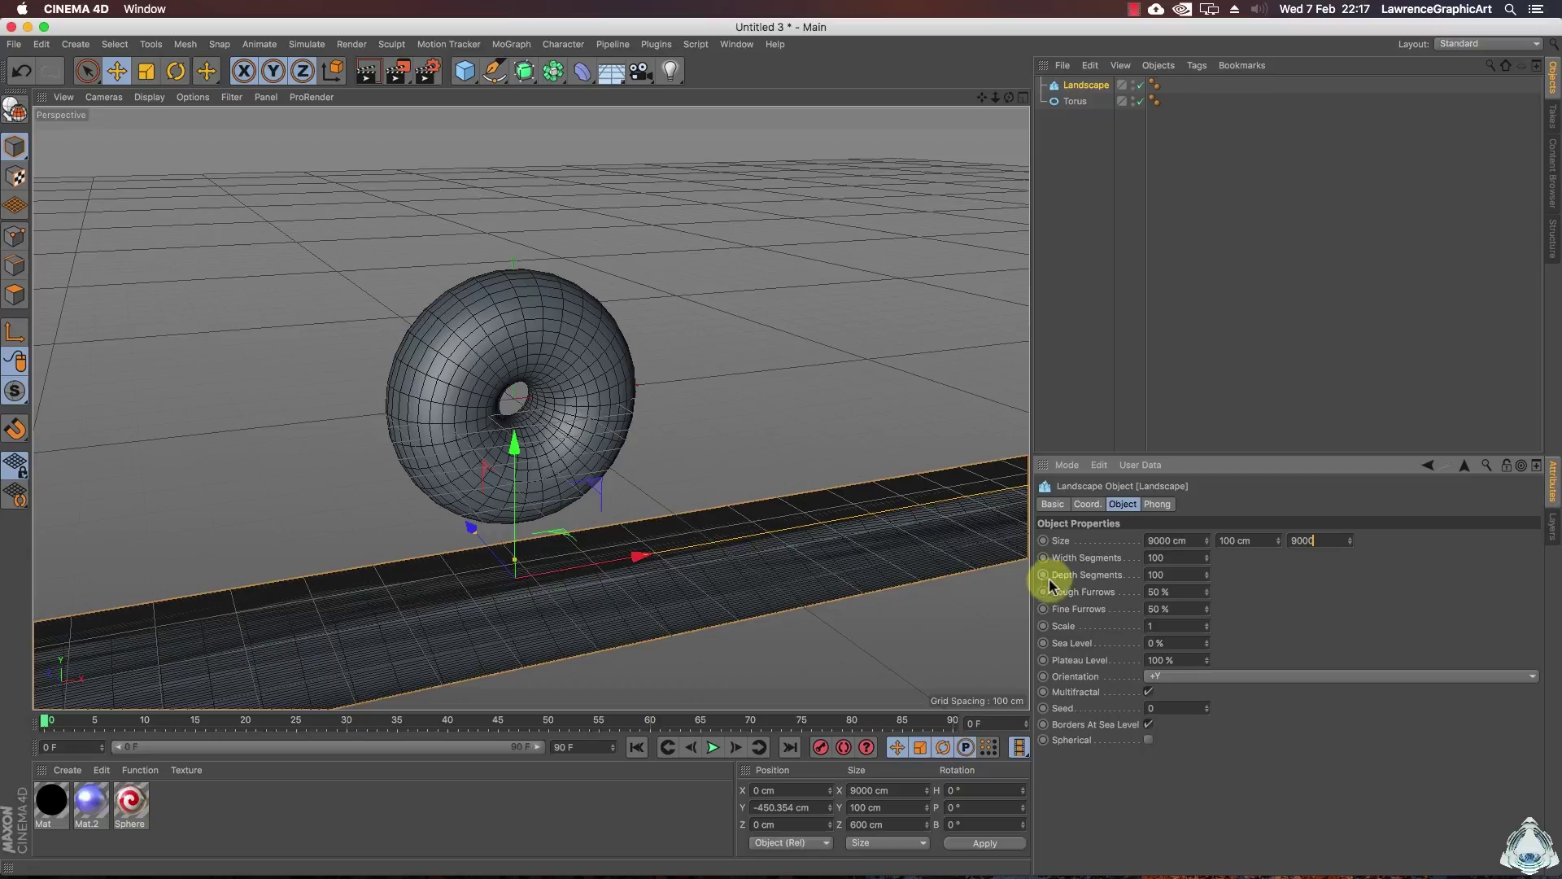
{"action": "key", "text": "Return"}
{"action": "double_click", "coordinate": [1264, 542]}
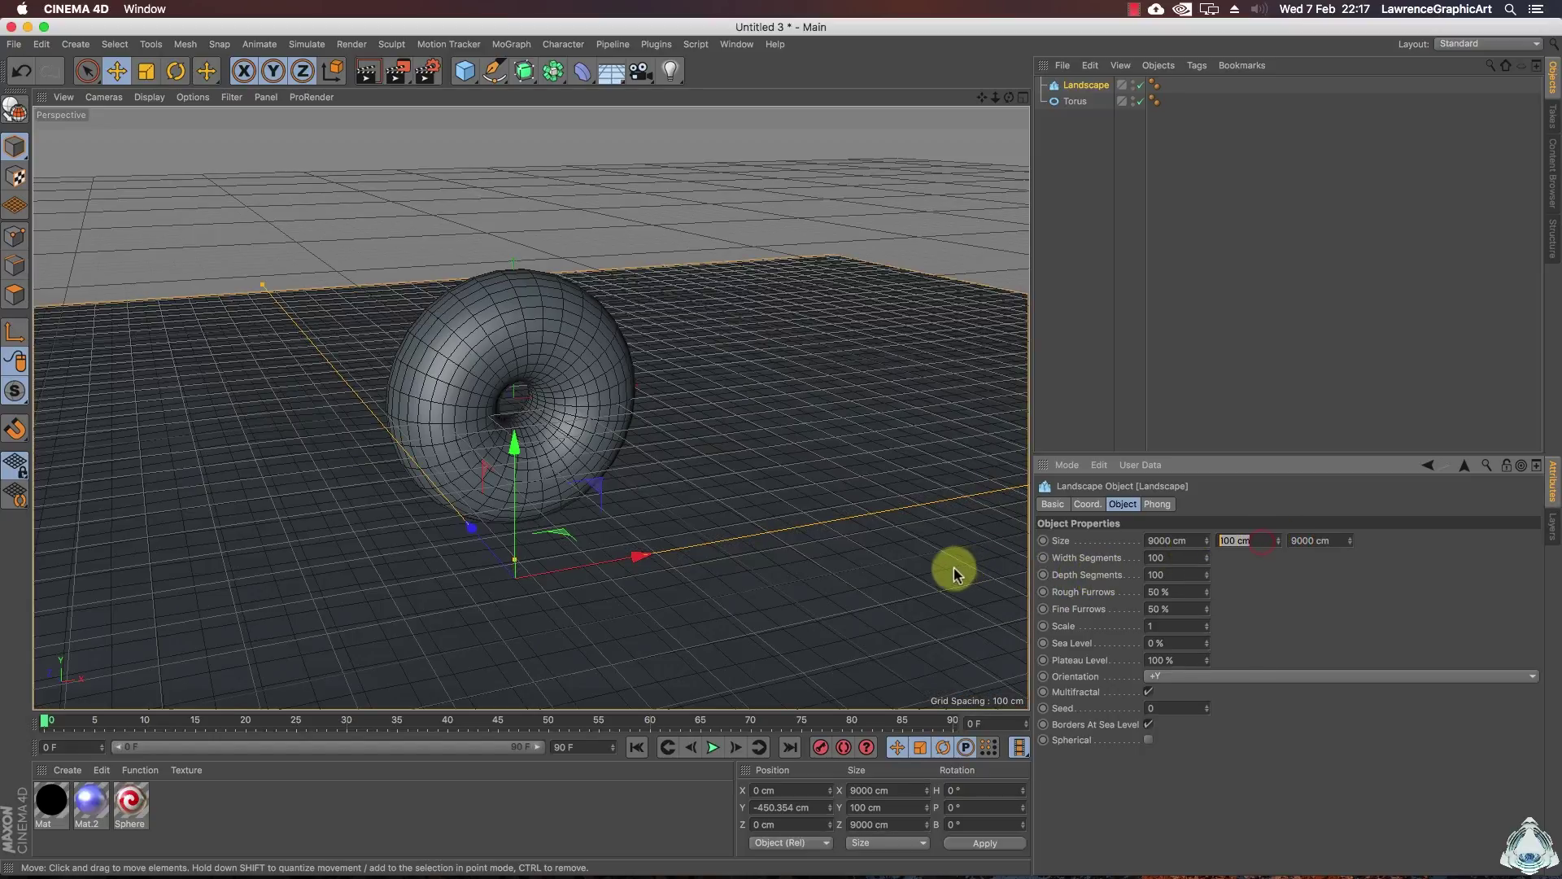
{"action": "type", "text": "350"}
{"action": "key", "text": "Return"}
{"action": "double_click", "coordinate": [1259, 542]}
- Set the landscape to 359 width segments, 136 depth segments and a scale of 10
{"action": "double_click", "coordinate": [1165, 560]}
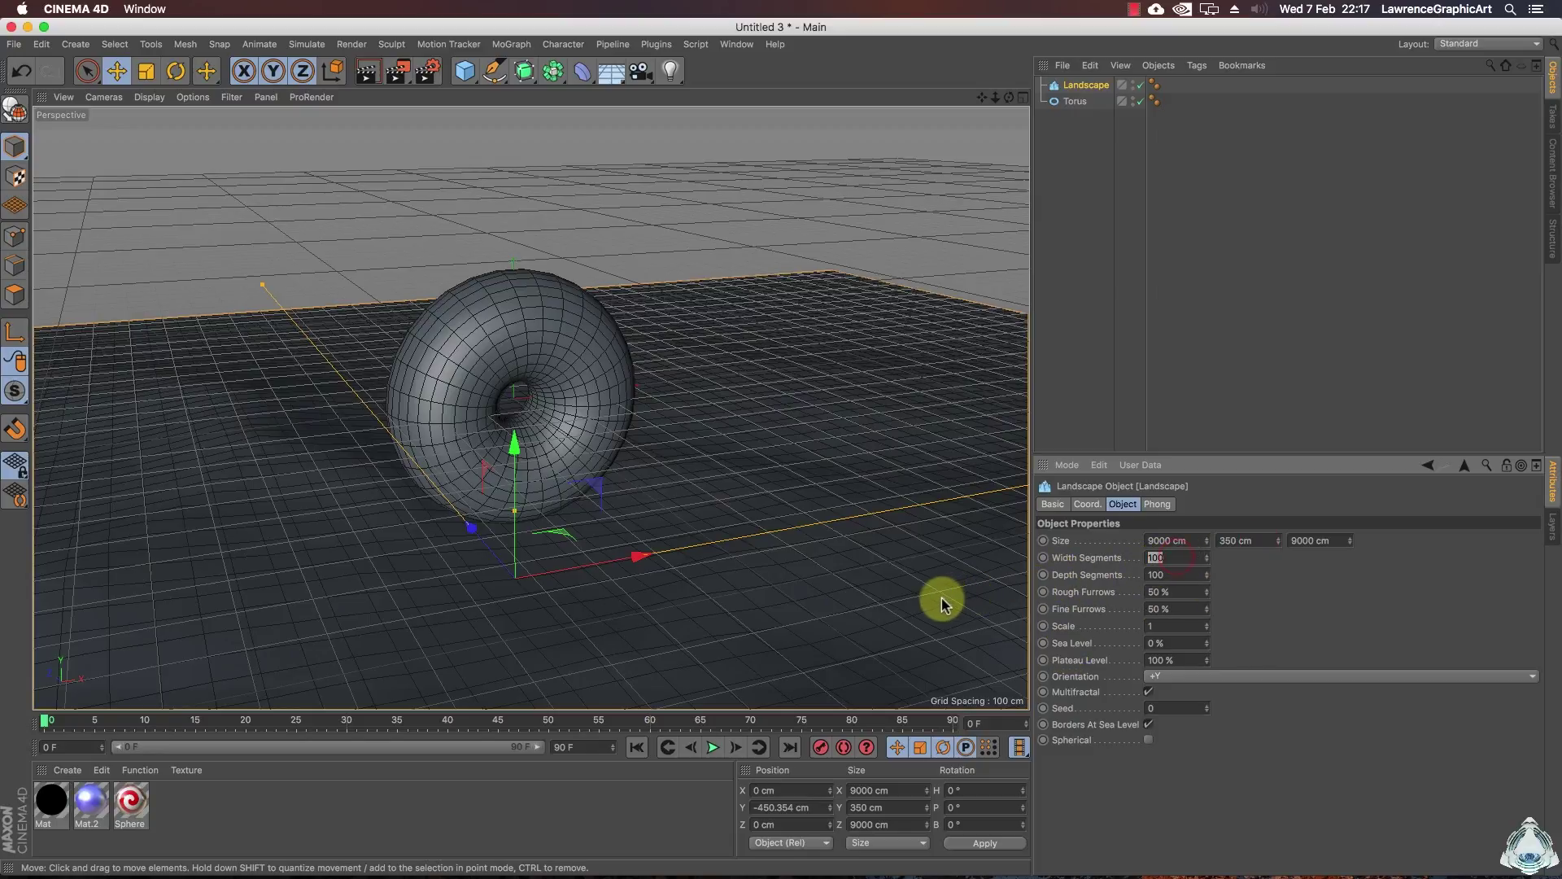
{"action": "type", "text": "359"}
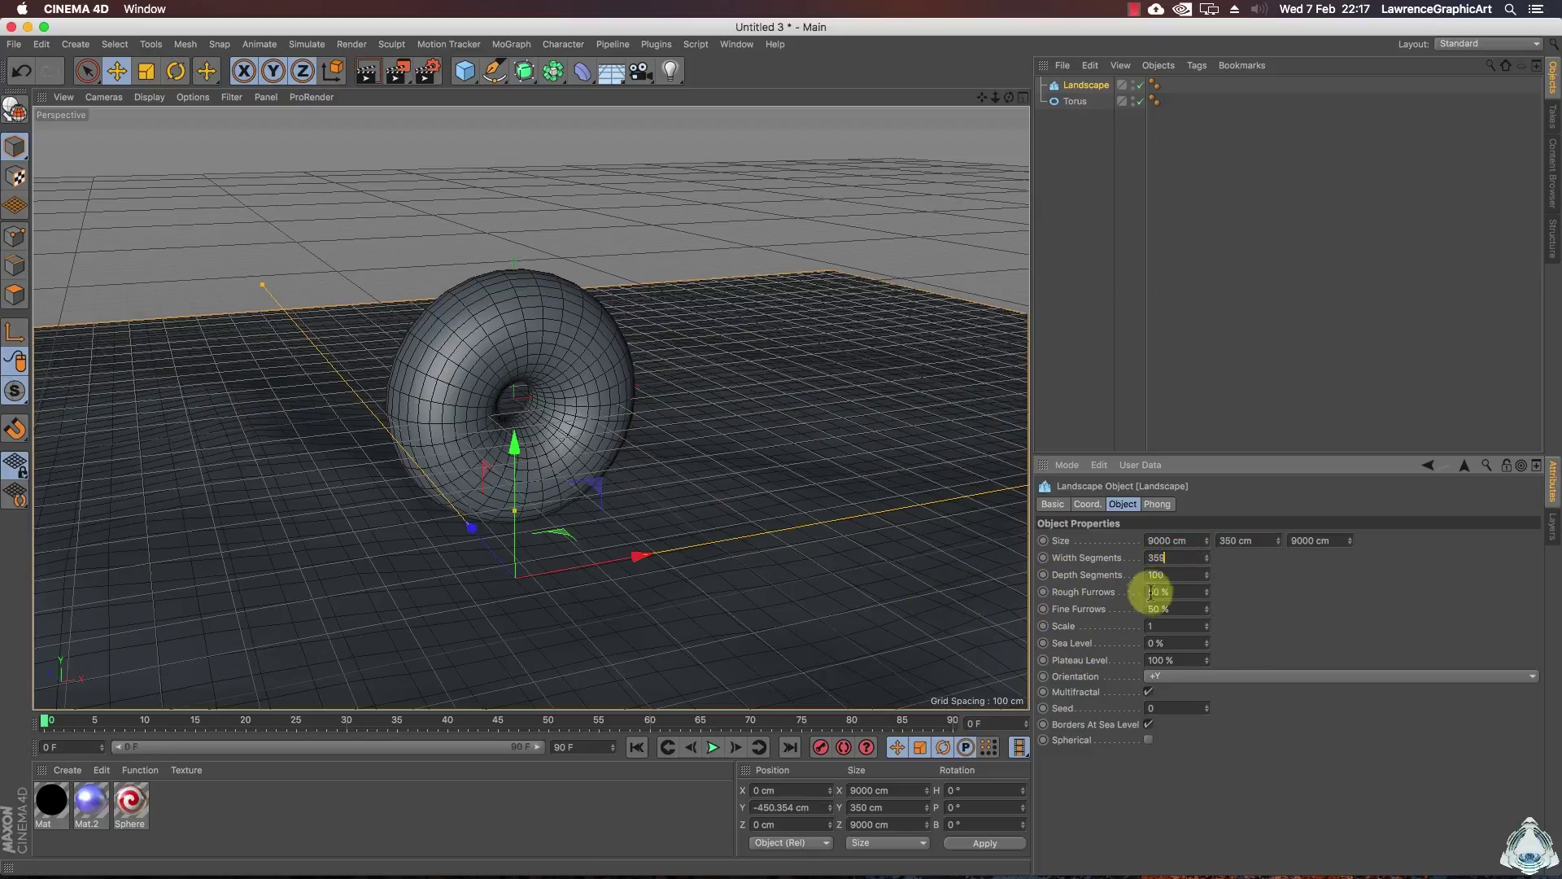
{"action": "double_click", "coordinate": [1176, 576]}
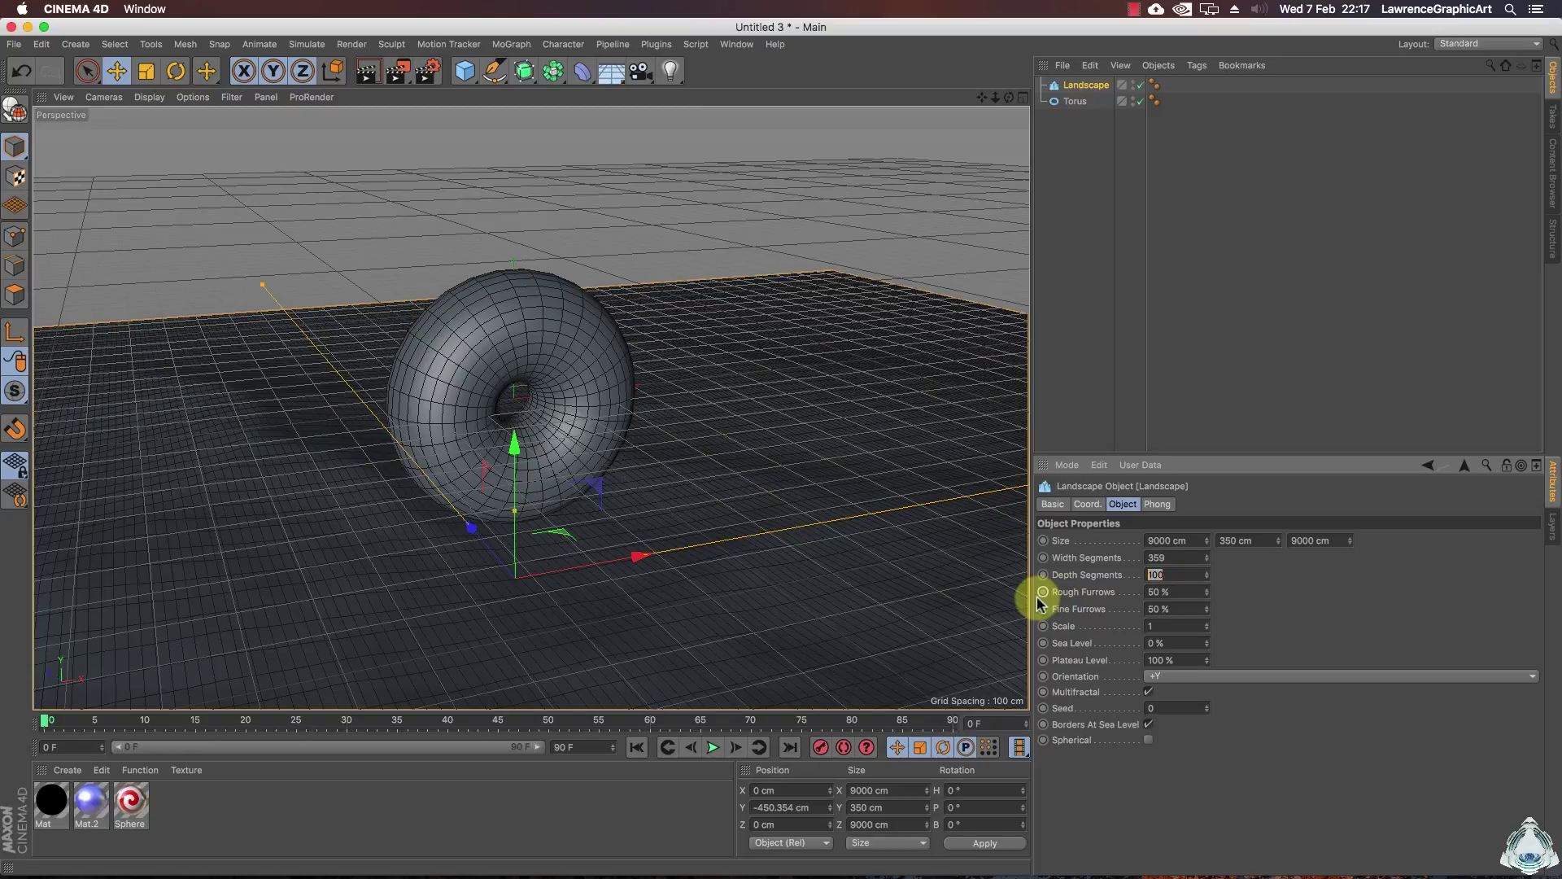
{"action": "type", "text": "136"}
{"action": "double_click", "coordinate": [1175, 593]}
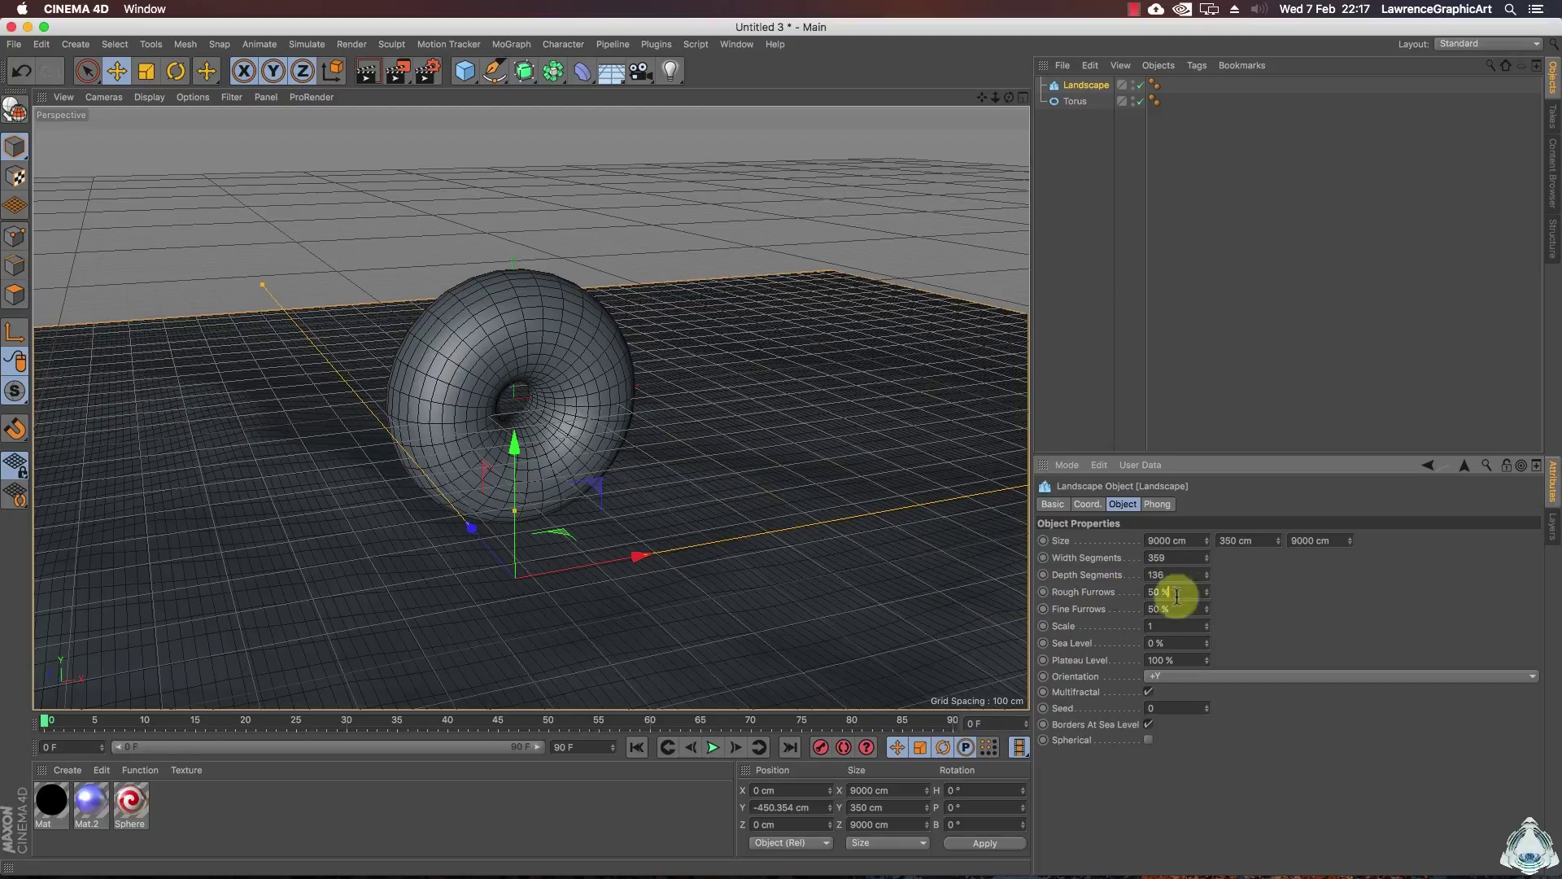
{"action": "double_click", "coordinate": [1168, 626]}
{"action": "type", "text": "10"}
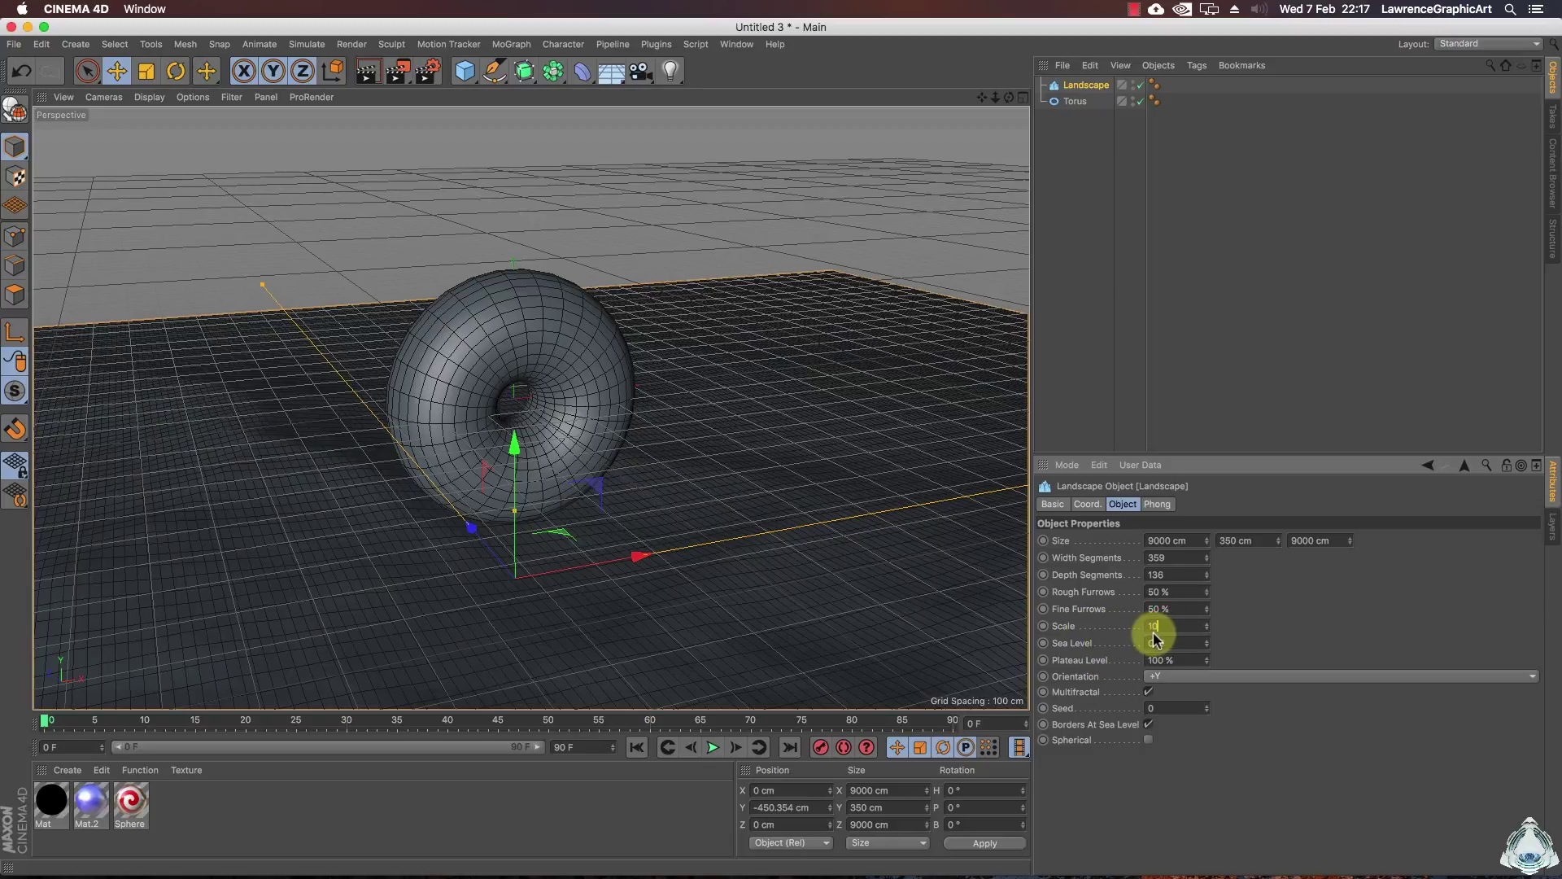
{"action": "key", "text": "Return"}
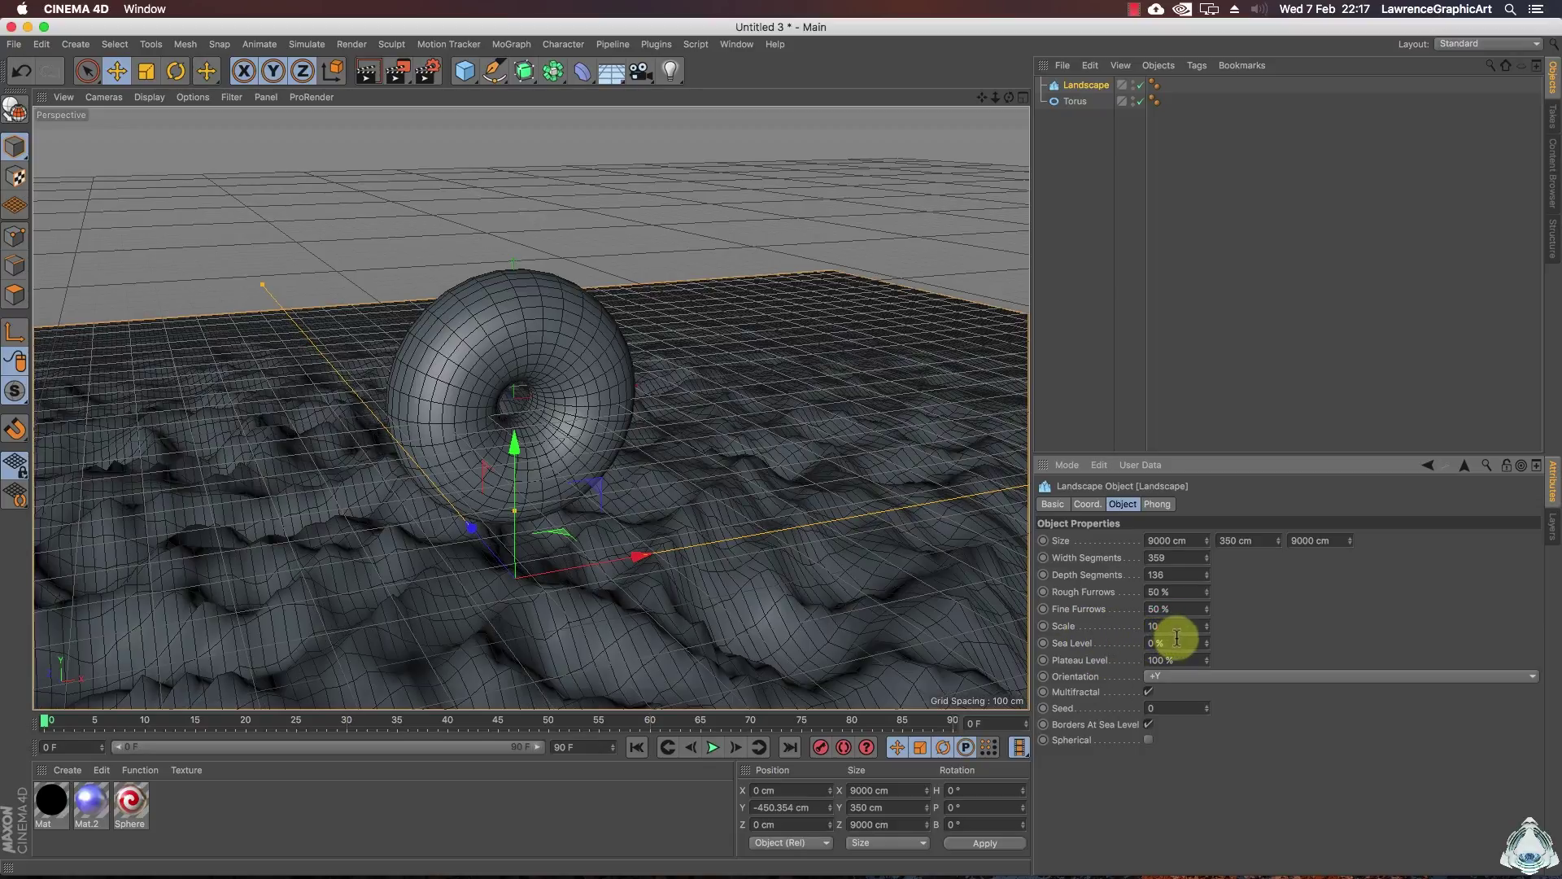
- Add a Polygon Reduction generator and make the landscape its child
{"action": "left_click_drag", "start_coordinate": [1010, 99], "coordinate": [1009, 37]}
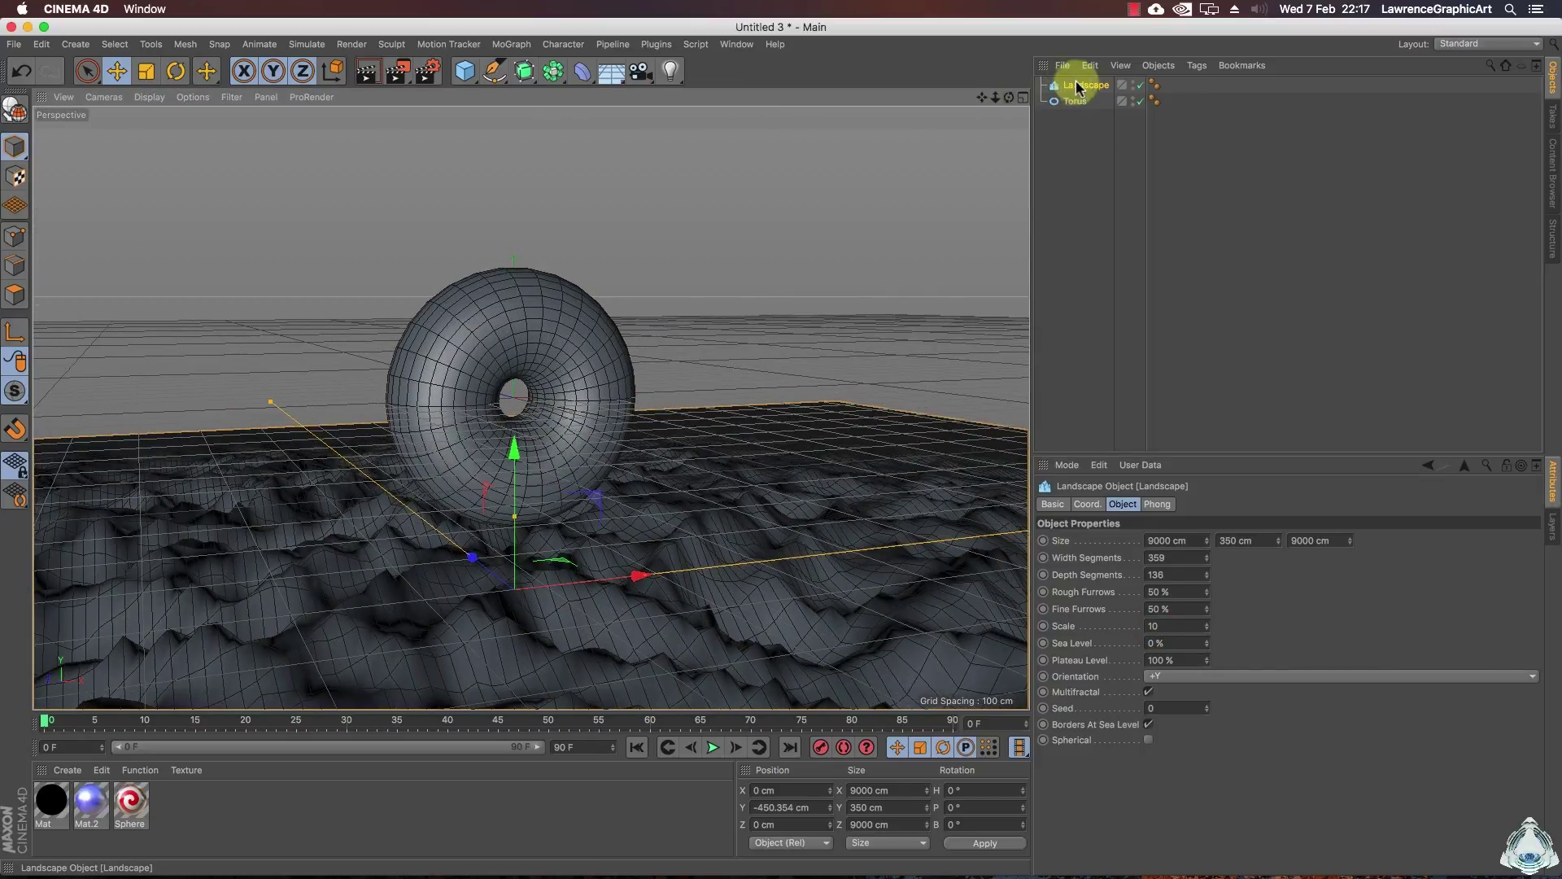
{"action": "left_click", "coordinate": [1086, 85]}
{"action": "left_click", "coordinate": [554, 71]}
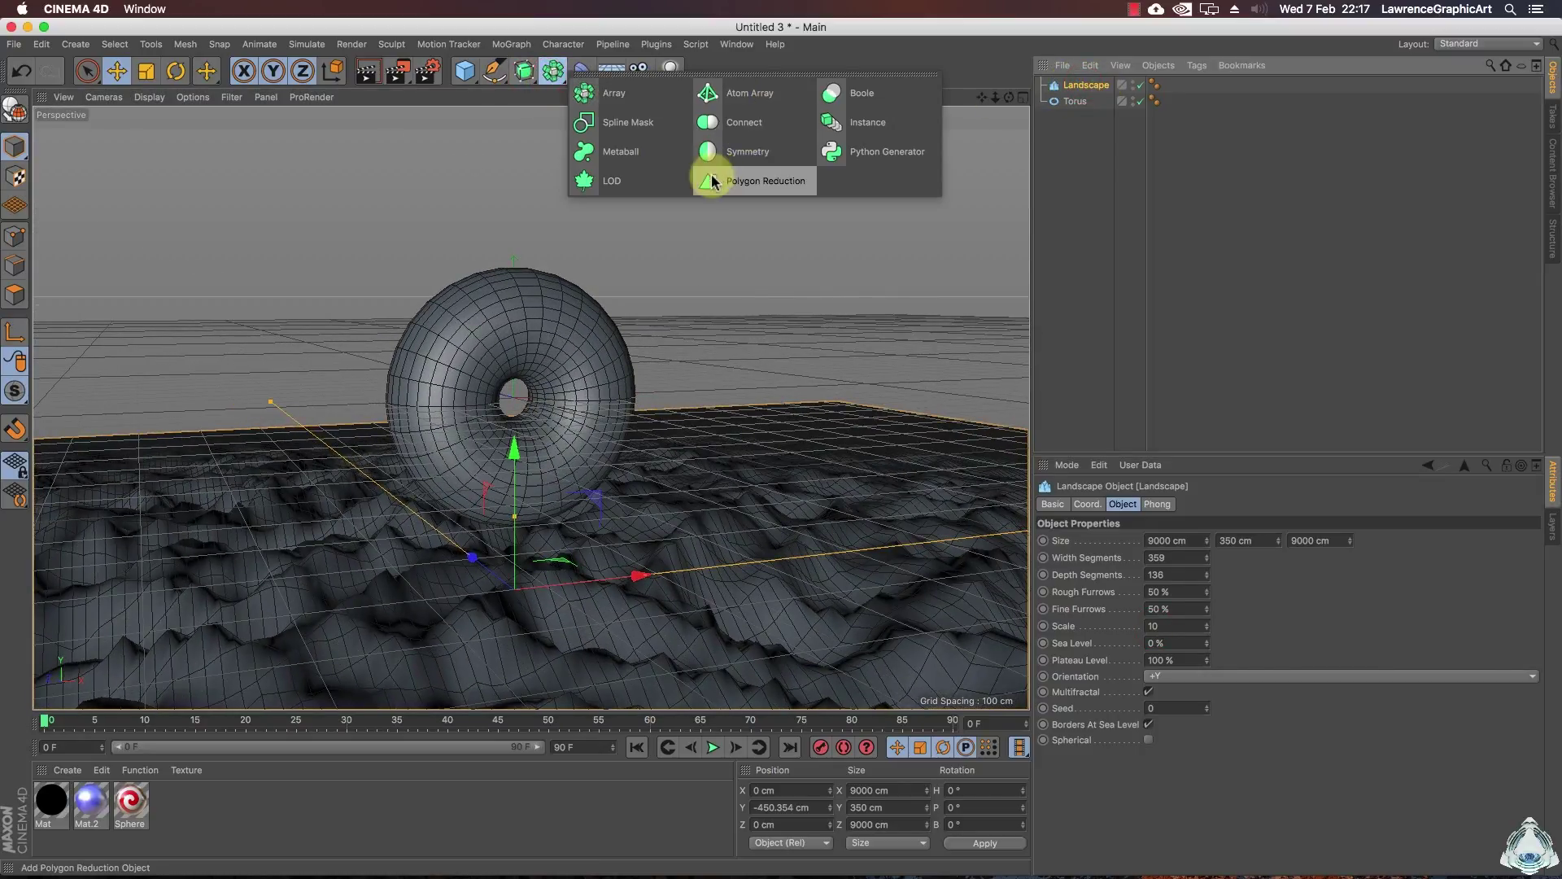
{"action": "left_click", "coordinate": [789, 182]}
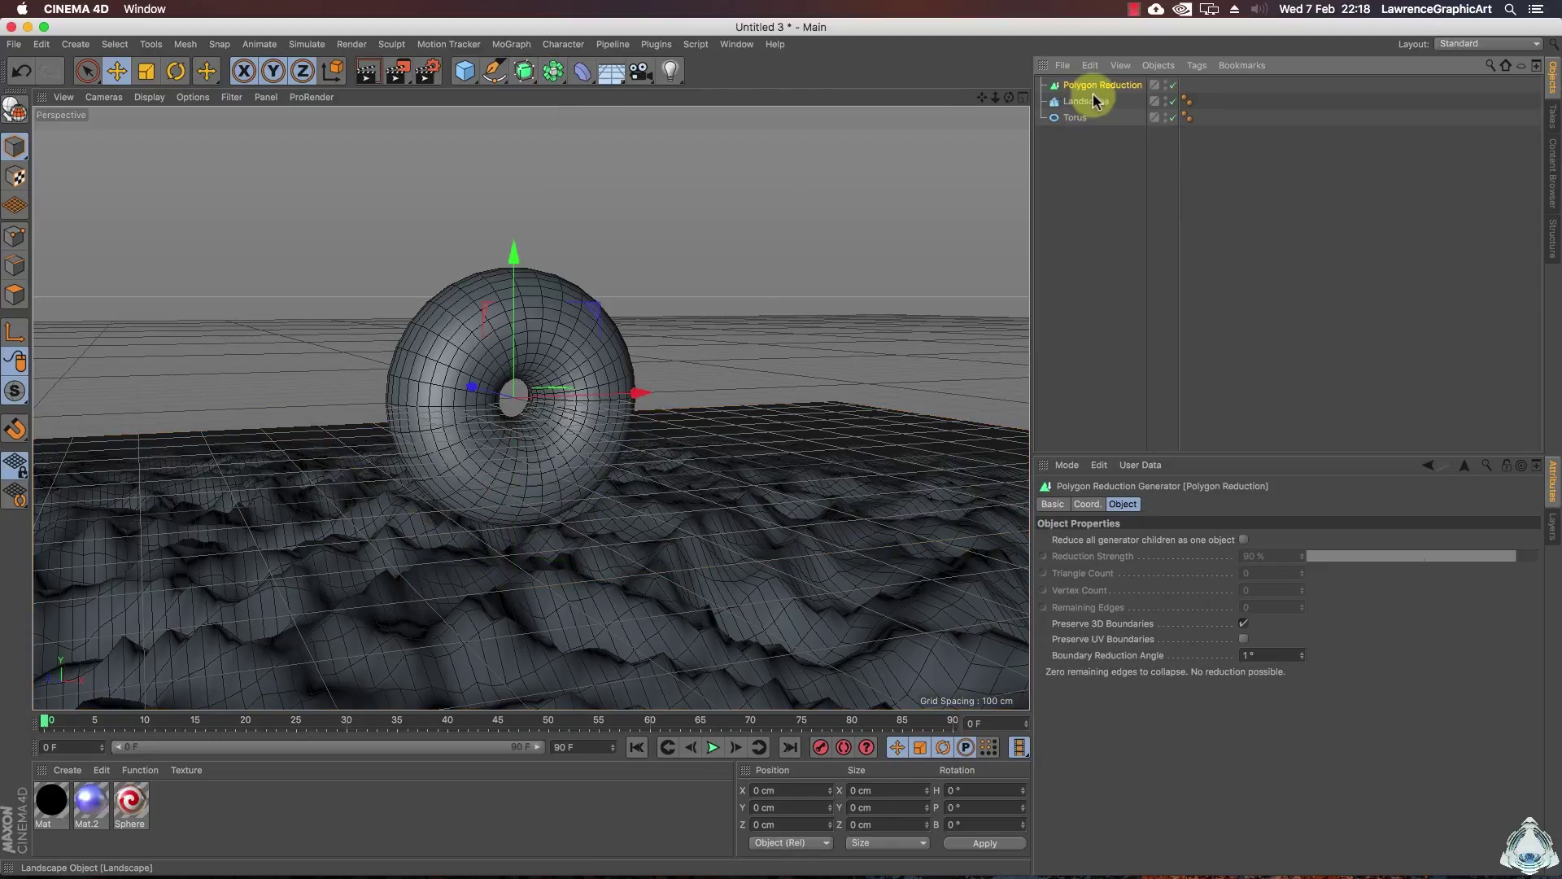
{"action": "left_click_drag", "start_coordinate": [1087, 101], "coordinate": [1088, 87]}
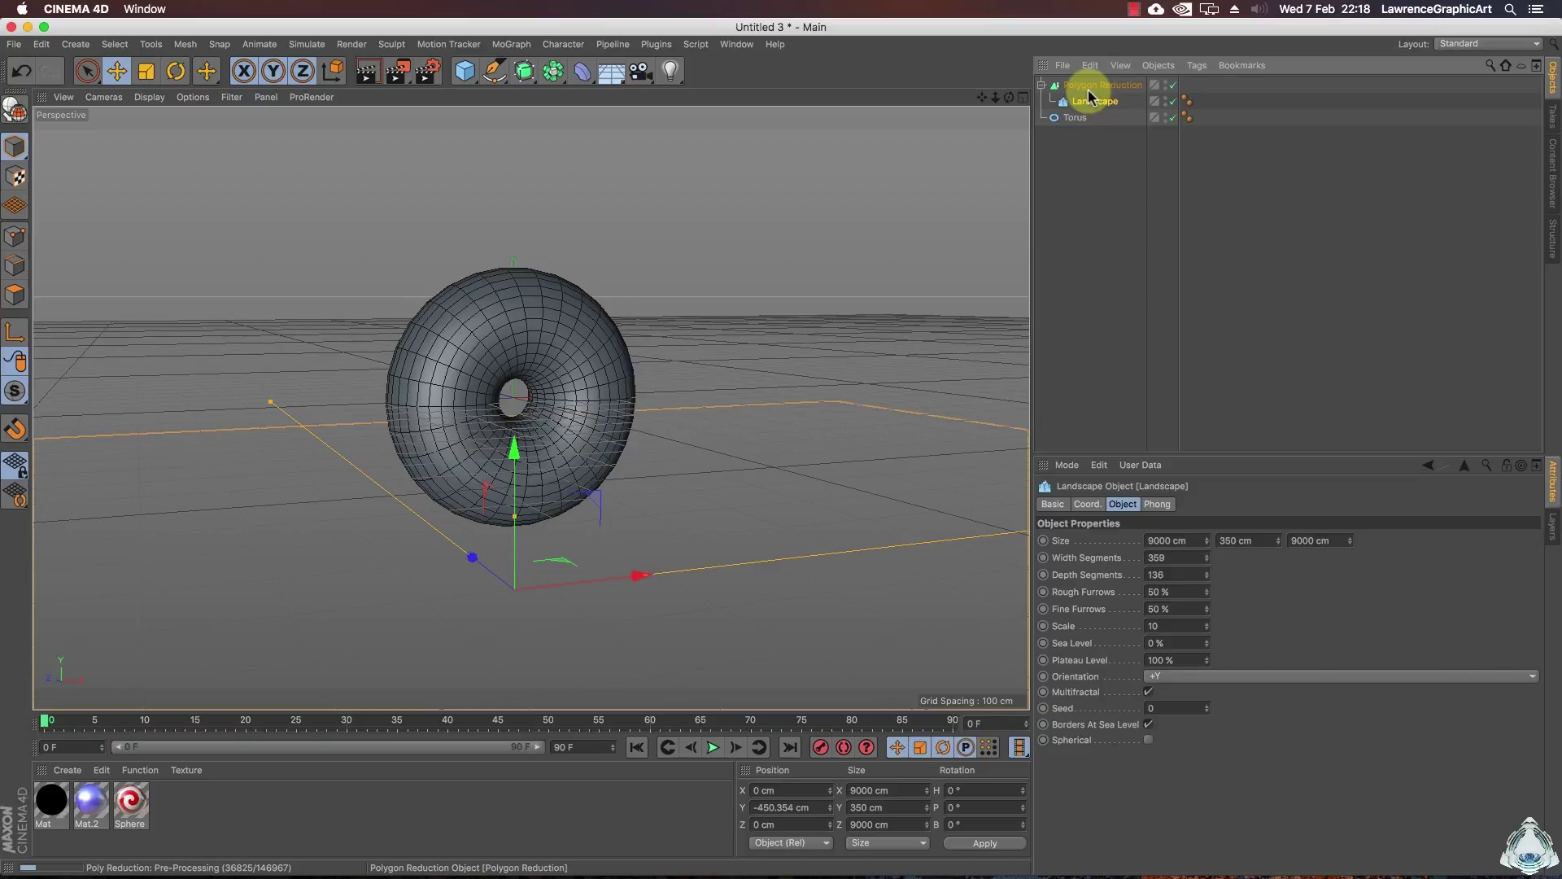
- Set the Polygon Reduction's reduction strength to 98 %
{"action": "left_click", "coordinate": [1103, 86]}
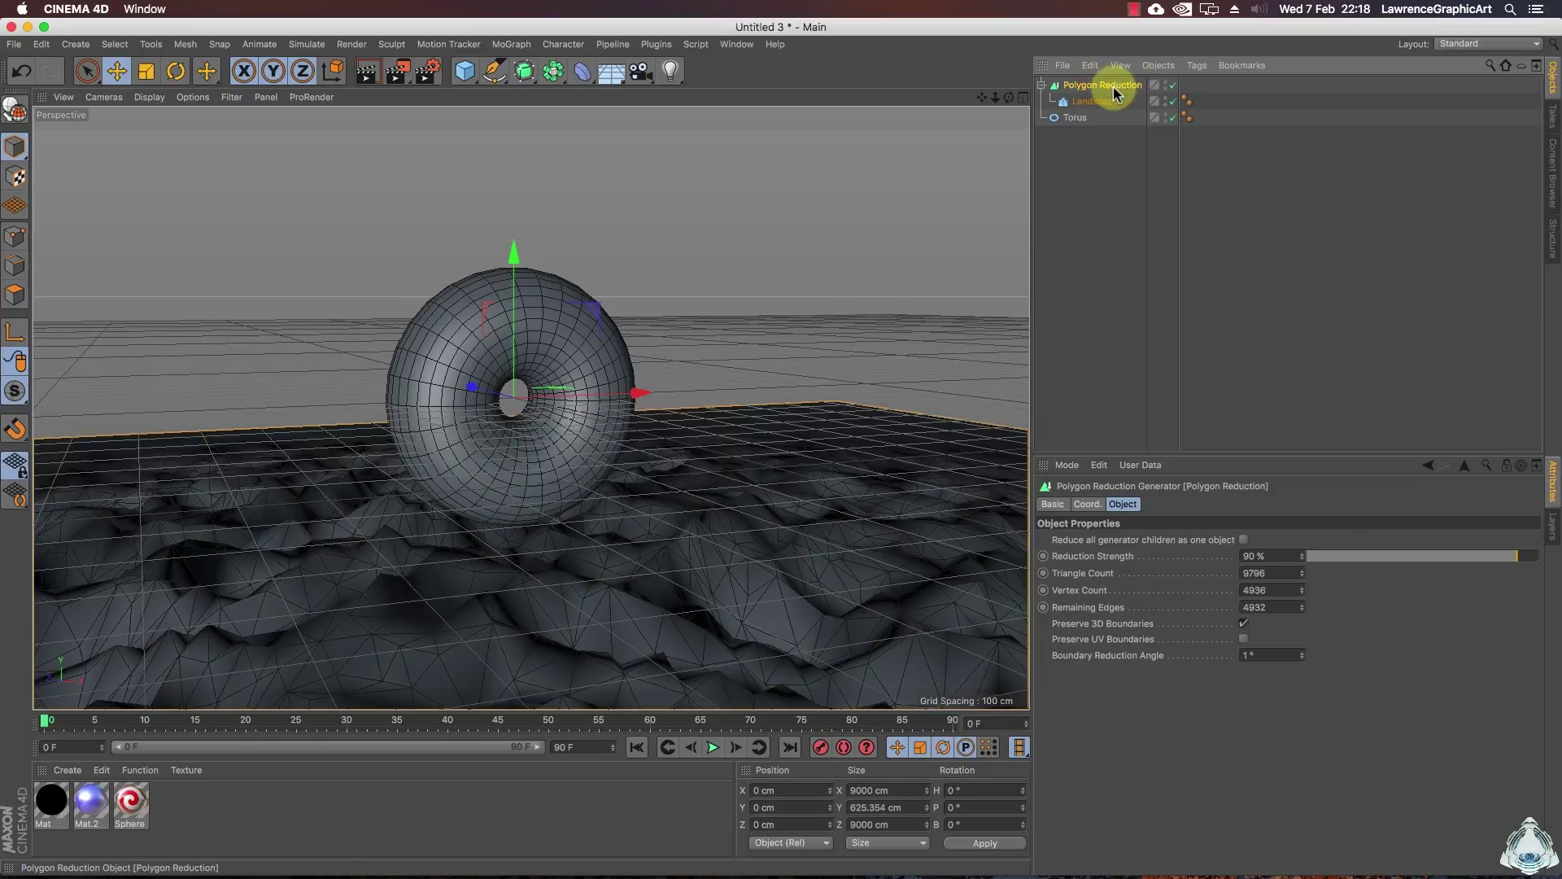
{"action": "left_click", "coordinate": [1285, 554]}
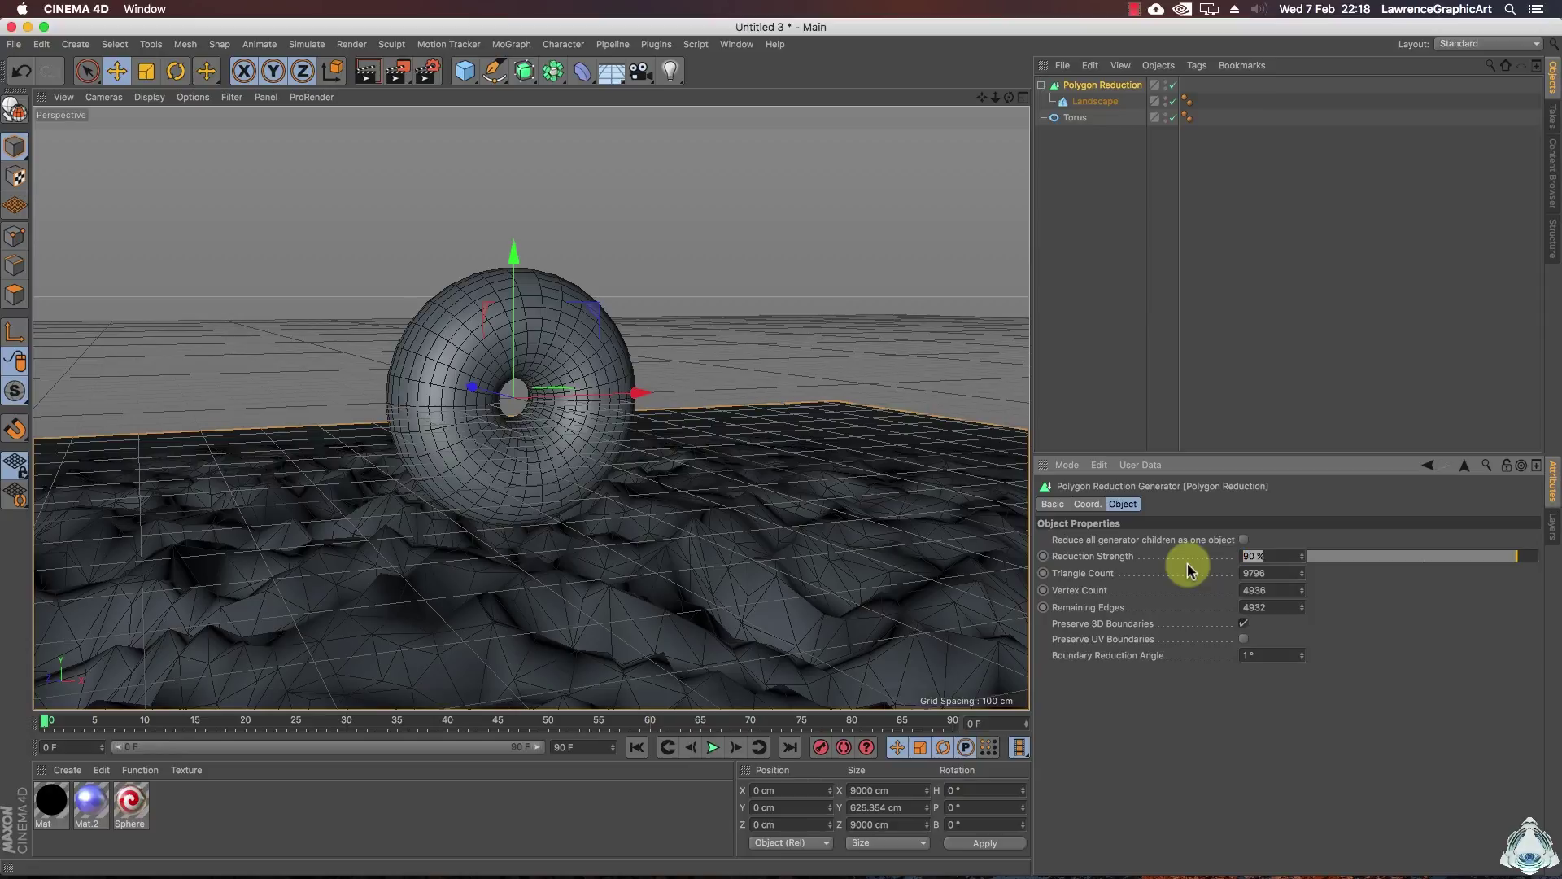
{"action": "key", "text": "Return"}
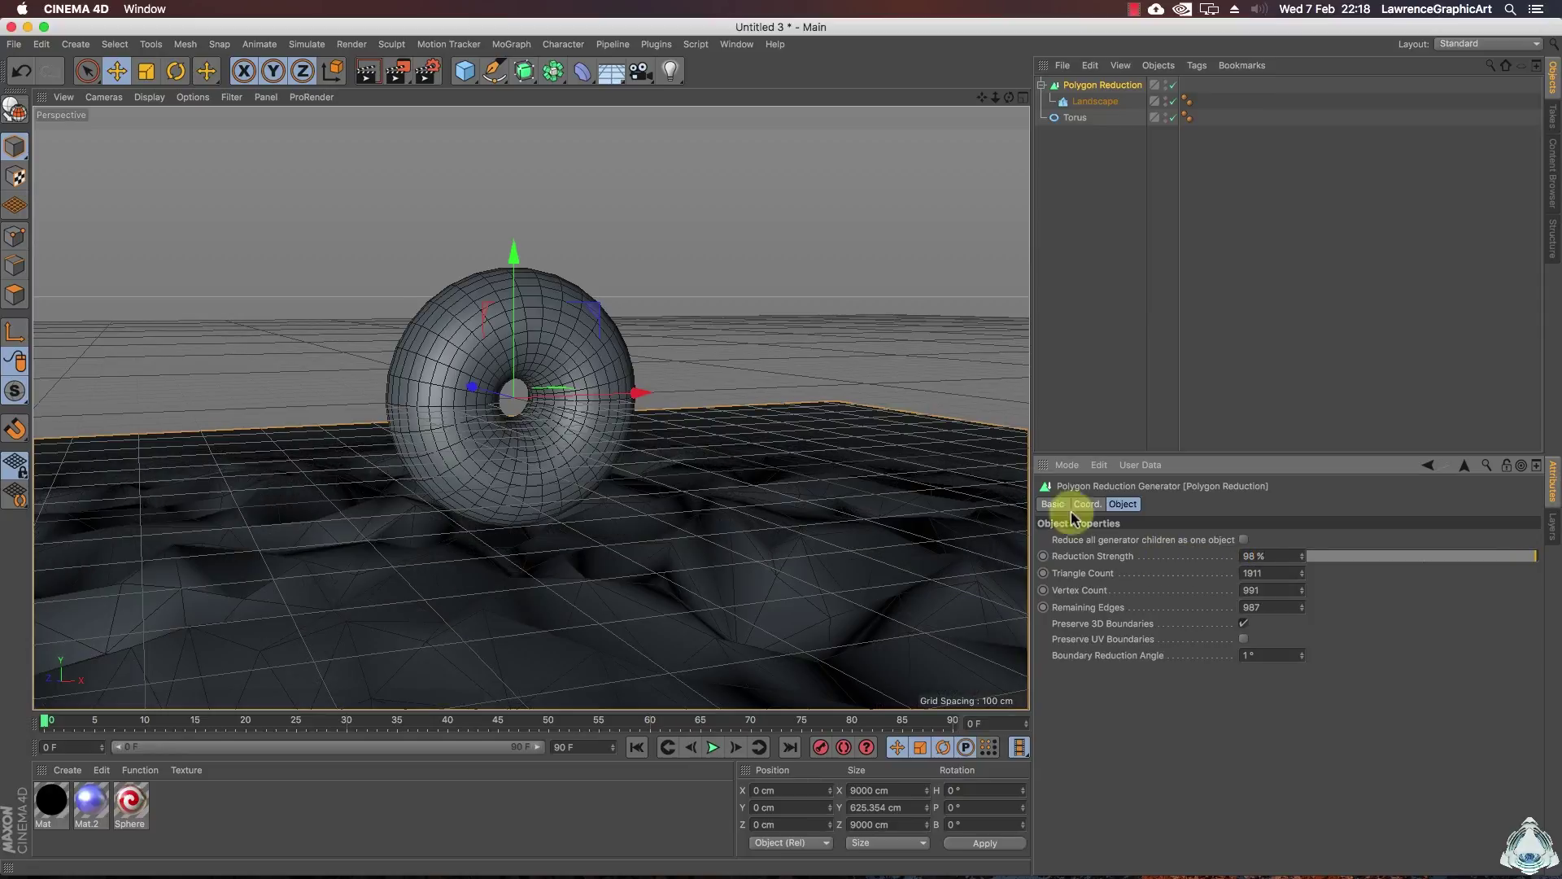
- Move the torus toward the landscape's edge, to about -2677 cm on X and -49 cm on Y
{"action": "left_click_drag", "start_coordinate": [1009, 98], "coordinate": [912, 113]}
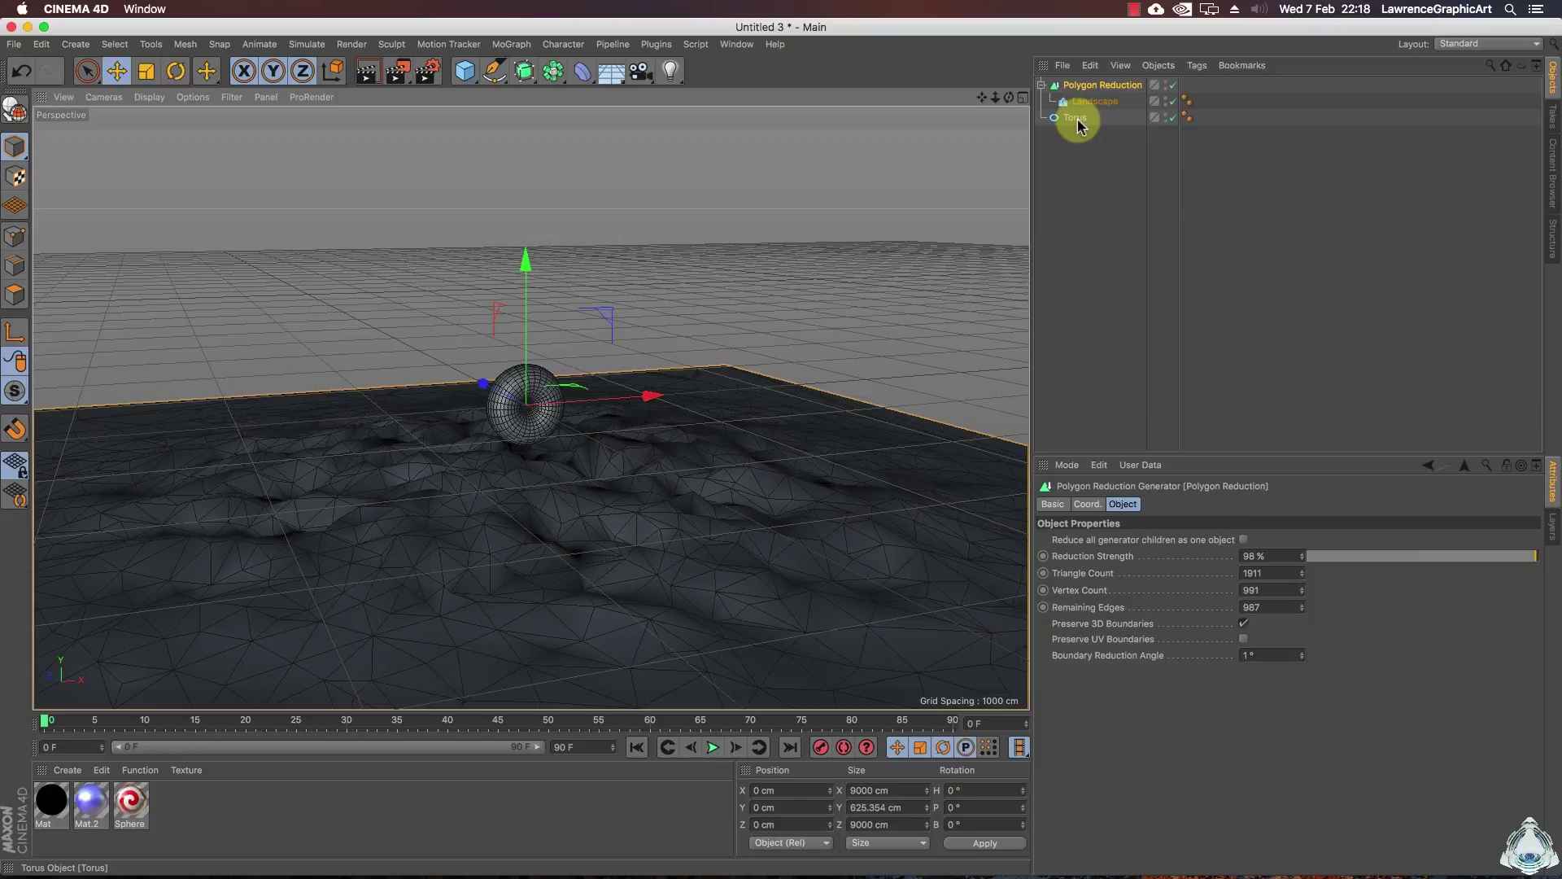
{"action": "left_click", "coordinate": [1075, 118]}
{"action": "left_click_drag", "start_coordinate": [667, 389], "coordinate": [265, 423]}
{"action": "left_click_drag", "start_coordinate": [981, 108], "coordinate": [1188, 98]}
{"action": "left_click_drag", "start_coordinate": [340, 264], "coordinate": [335, 269]}
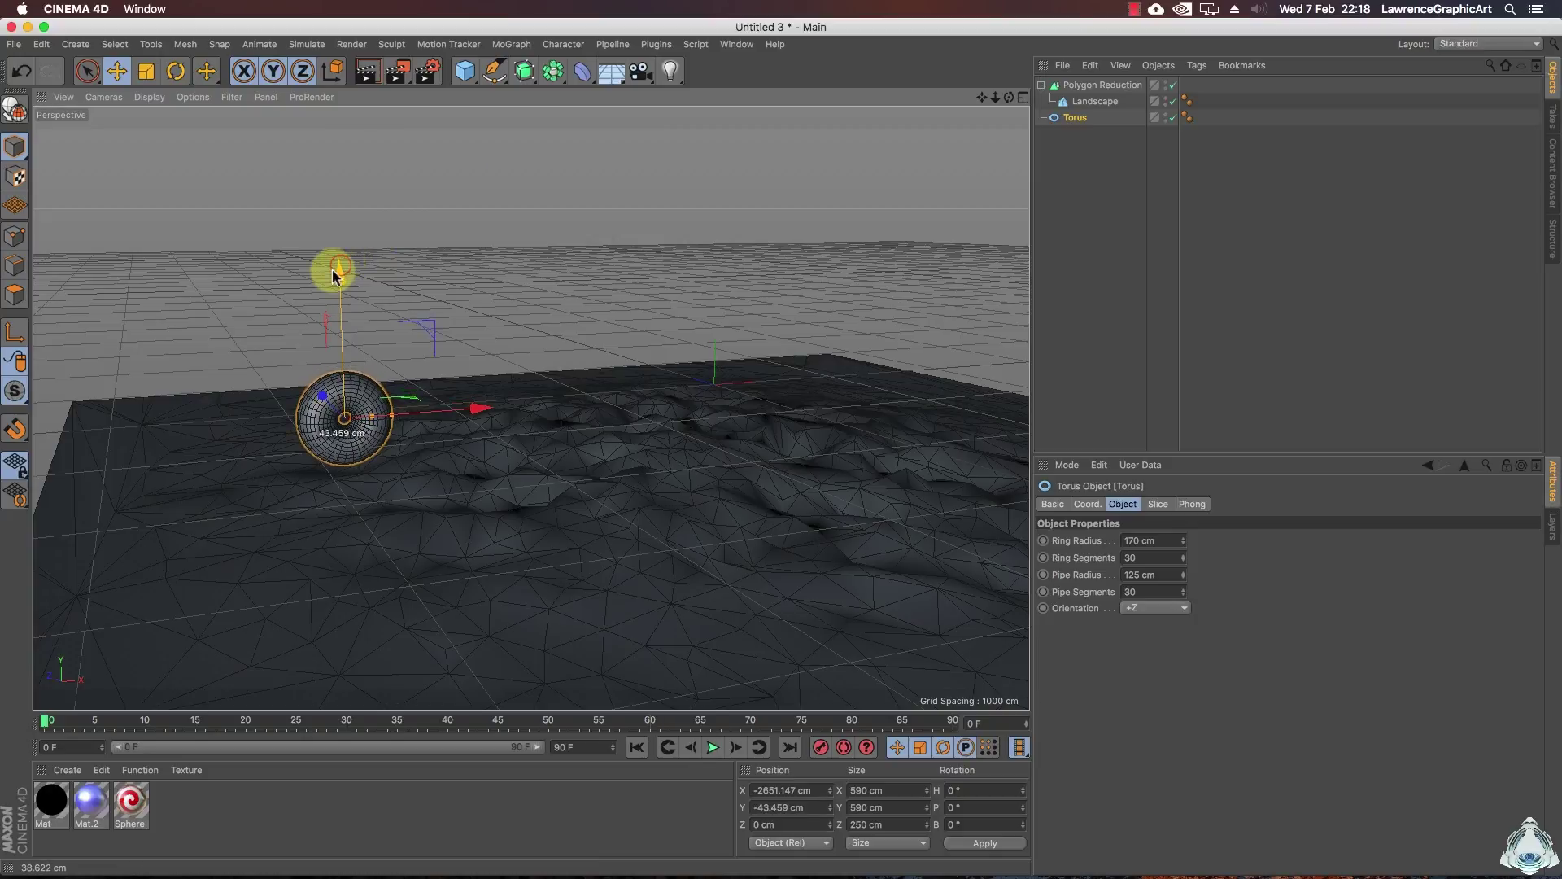
{"action": "left_click_drag", "start_coordinate": [464, 401], "coordinate": [462, 411]}
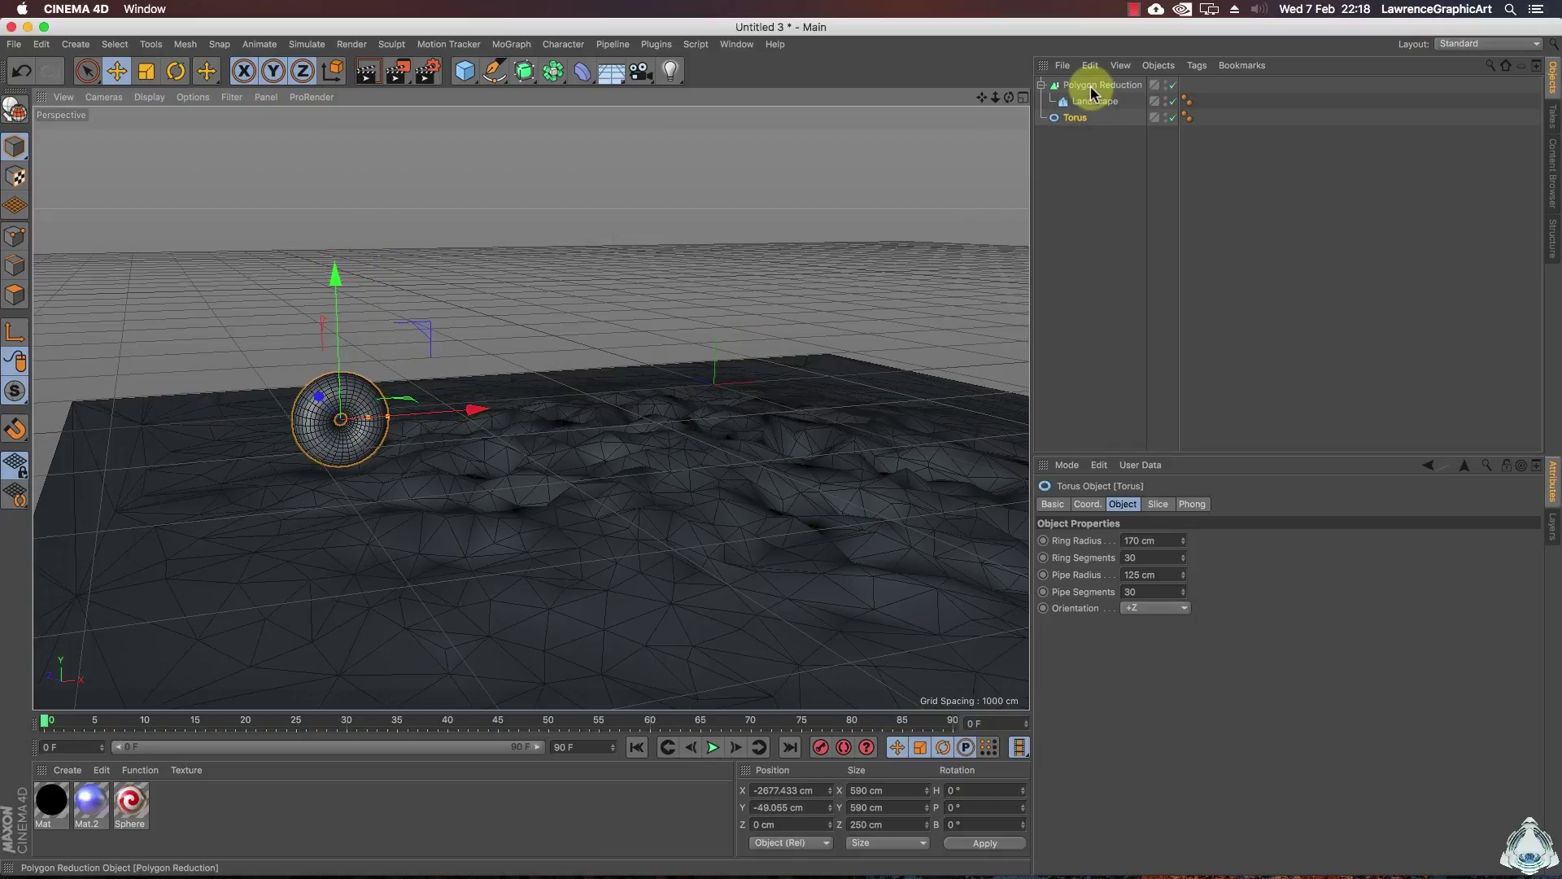
- Duplicate the Polygon Reduction group with its landscape, deleting the torus copy made along with it
{"action": "left_click_drag", "start_coordinate": [1096, 96], "coordinate": [1088, 78]}
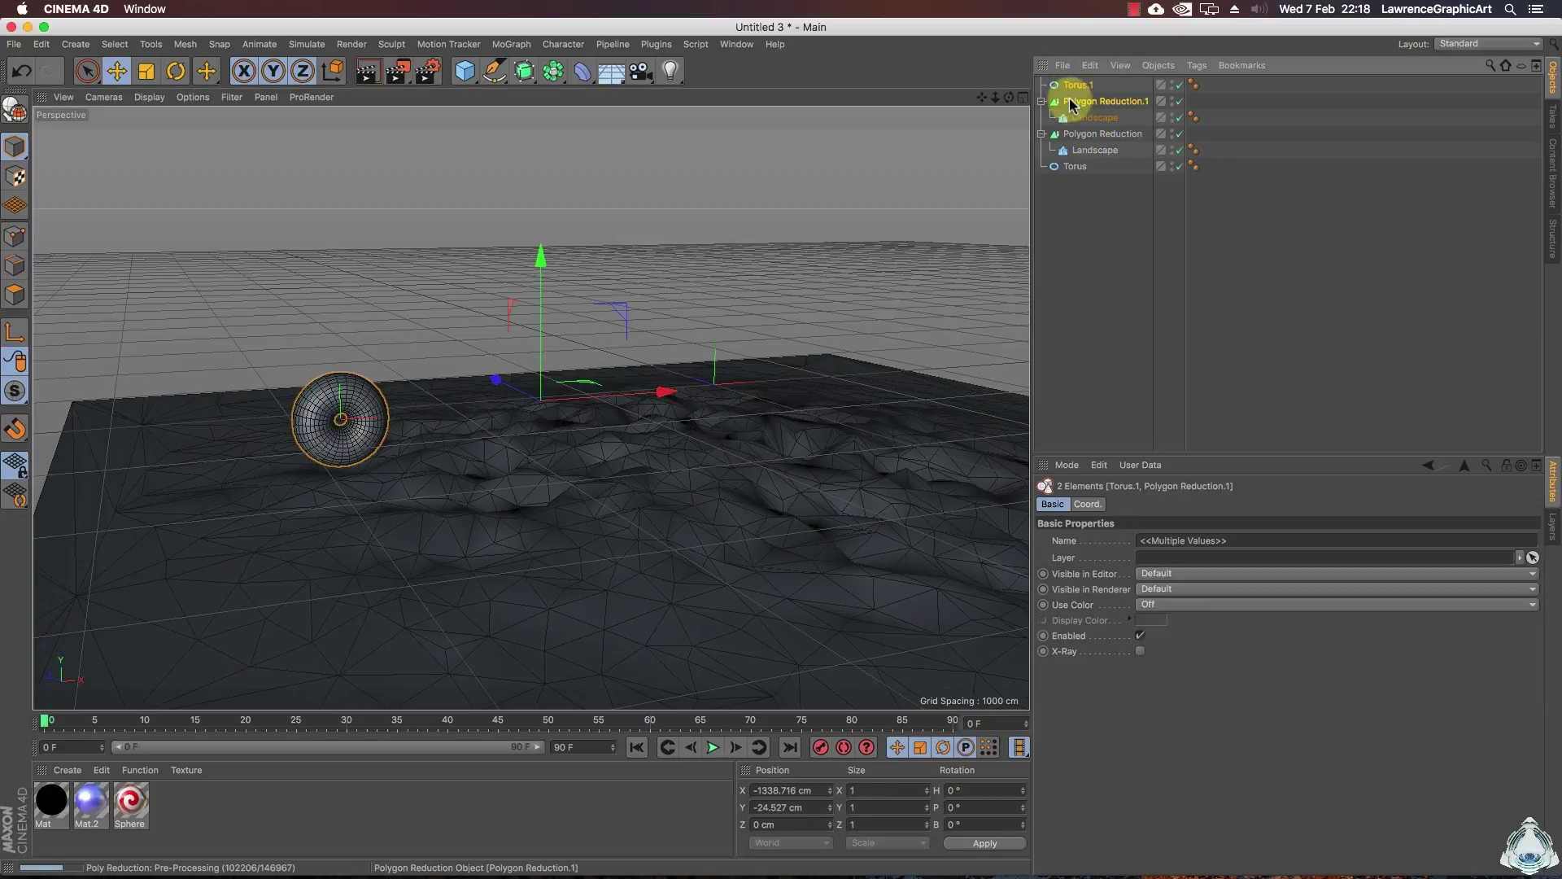
{"action": "left_click", "coordinate": [1075, 86]}
{"action": "key", "text": "Delete"}
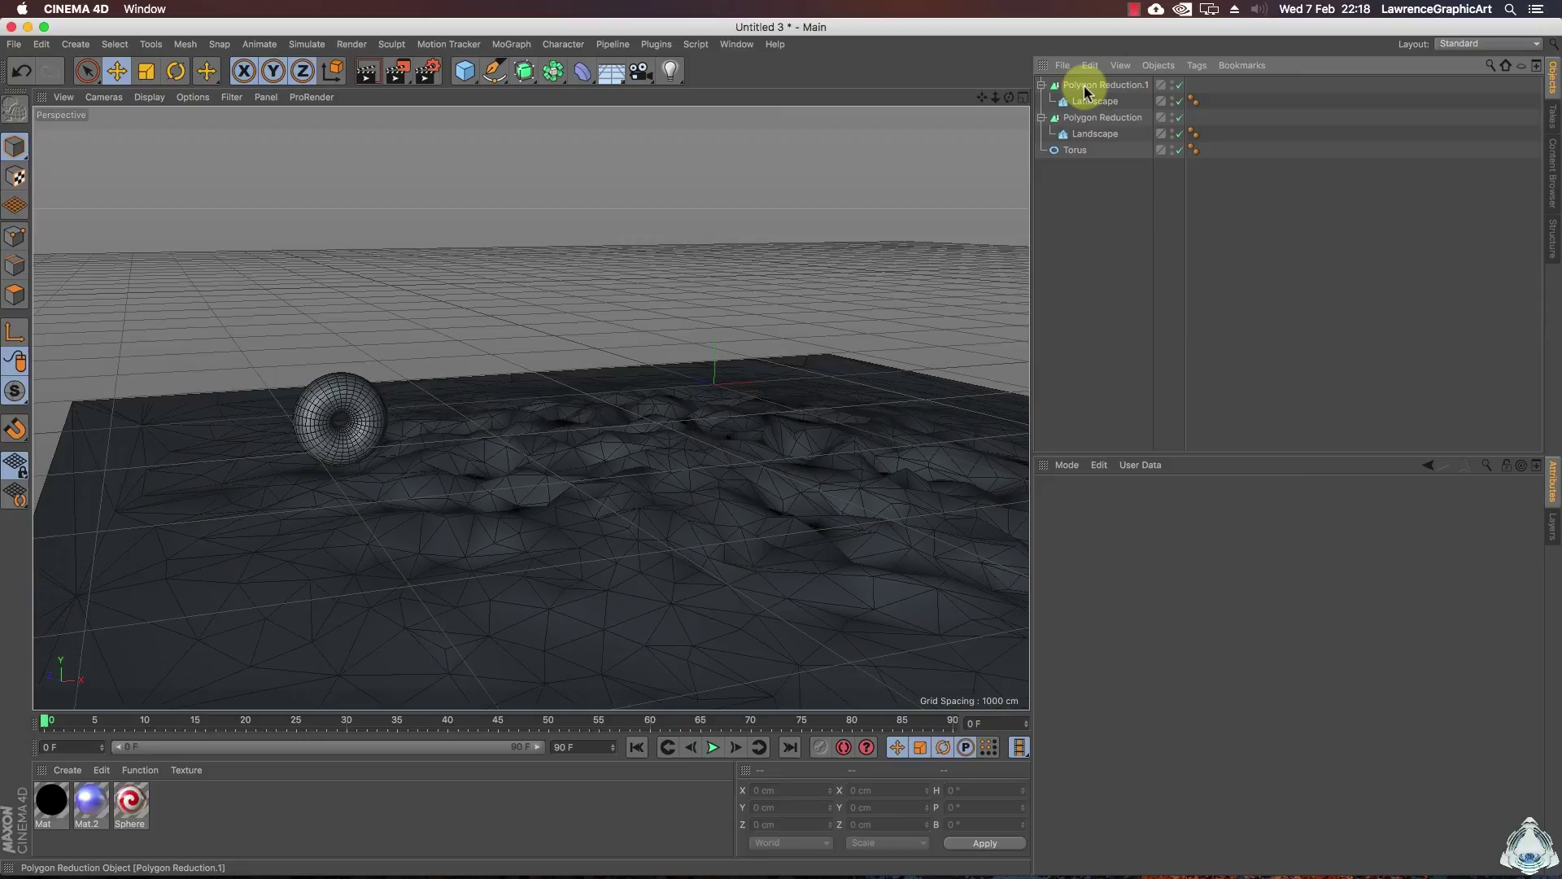
- Add an Atom Array and make the duplicated Polygon Reduction group its child
{"action": "left_click", "coordinate": [1090, 86]}
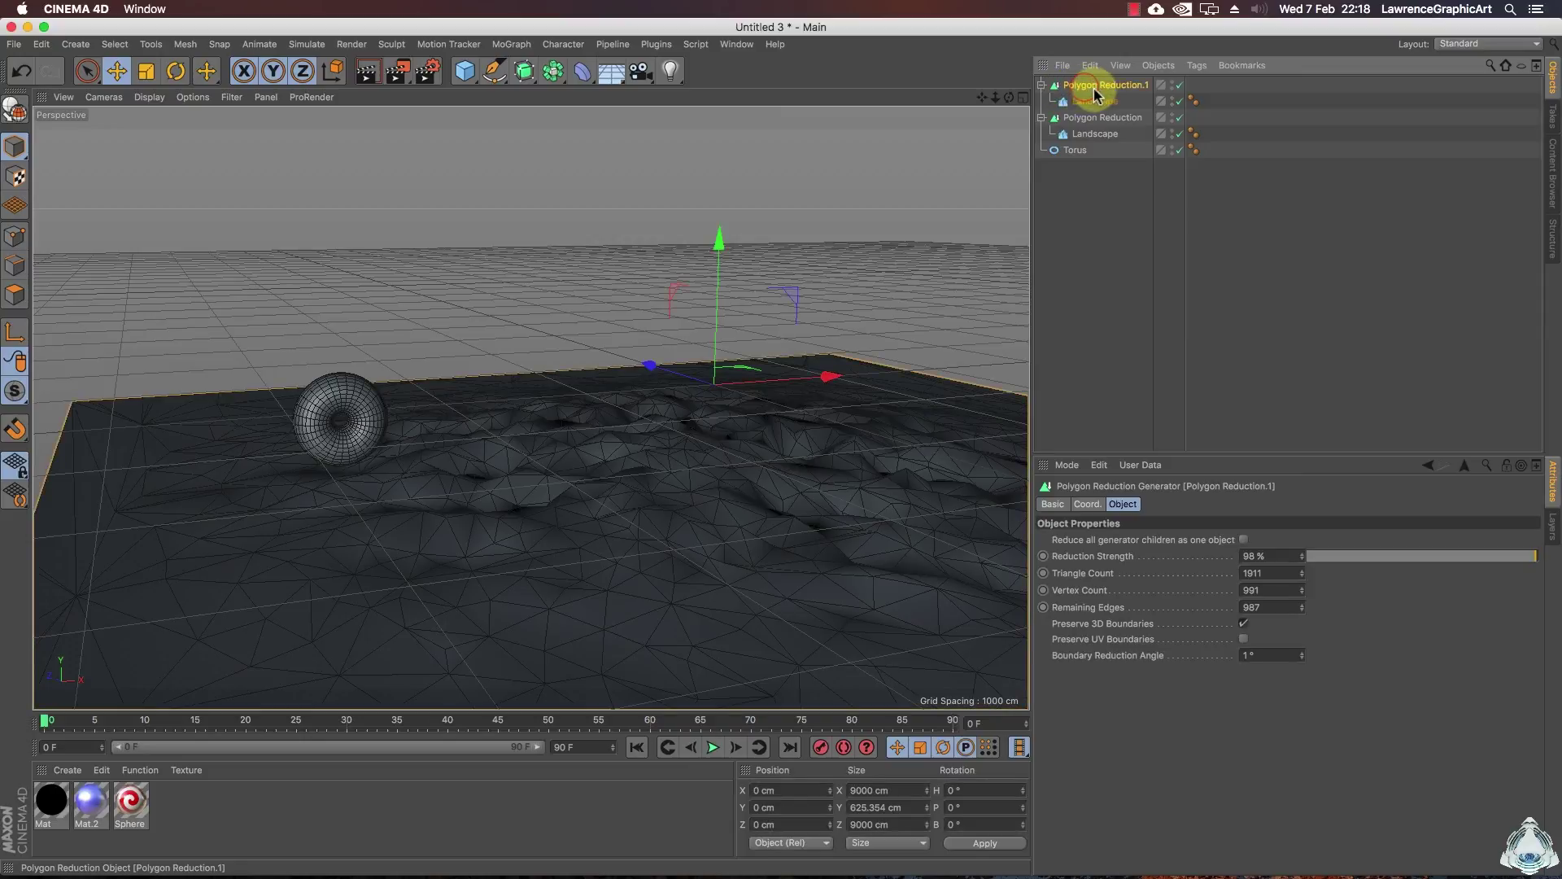
{"action": "left_click", "coordinate": [553, 71]}
{"action": "left_click", "coordinate": [756, 99]}
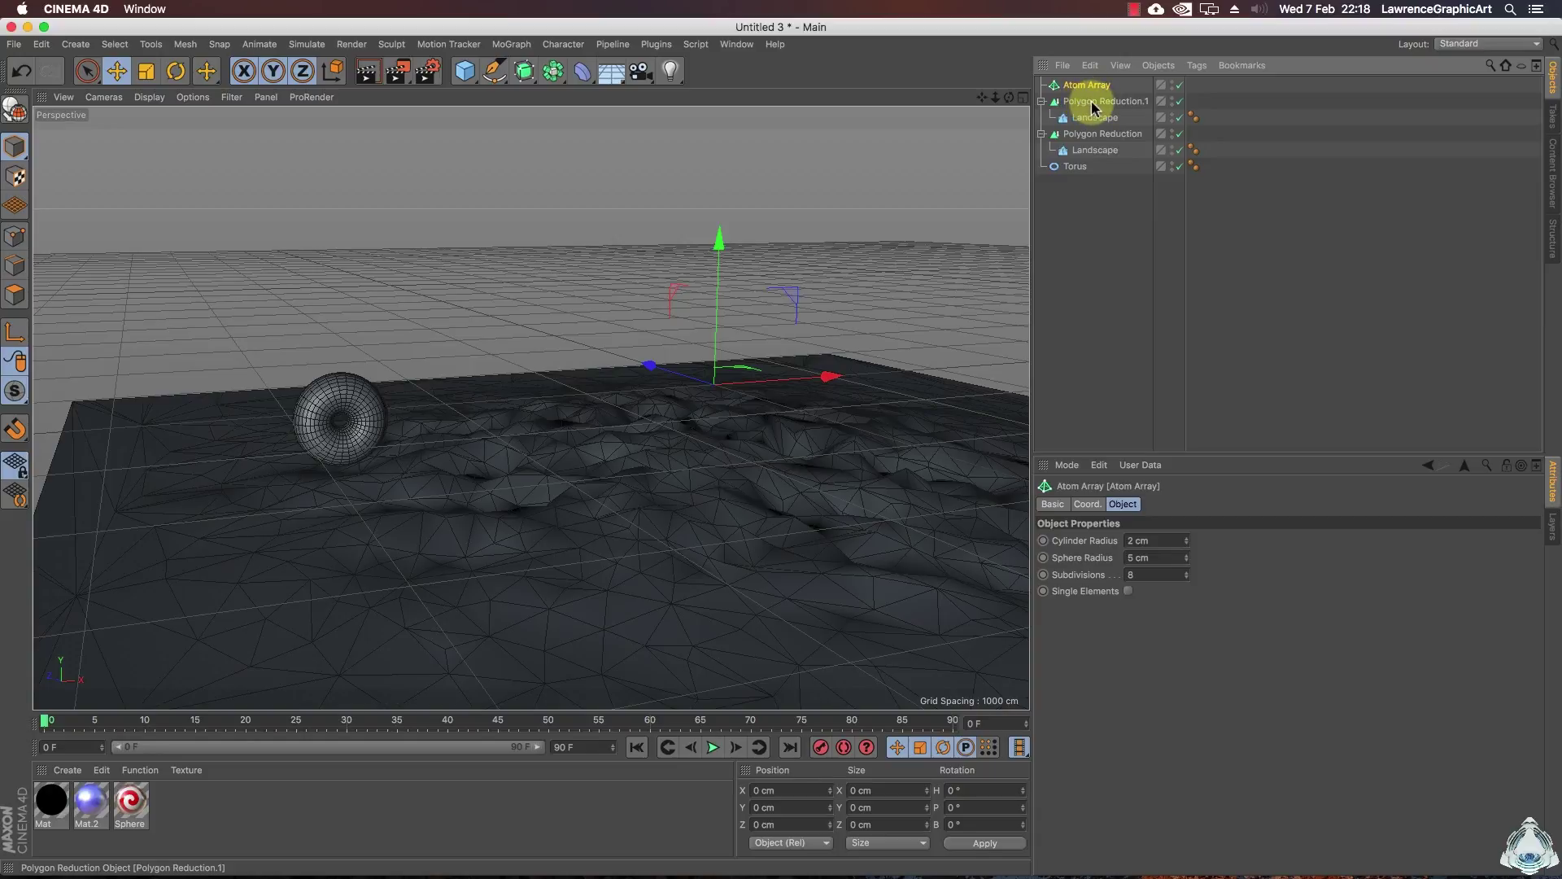
{"action": "left_click_drag", "start_coordinate": [1090, 89], "coordinate": [1092, 86]}
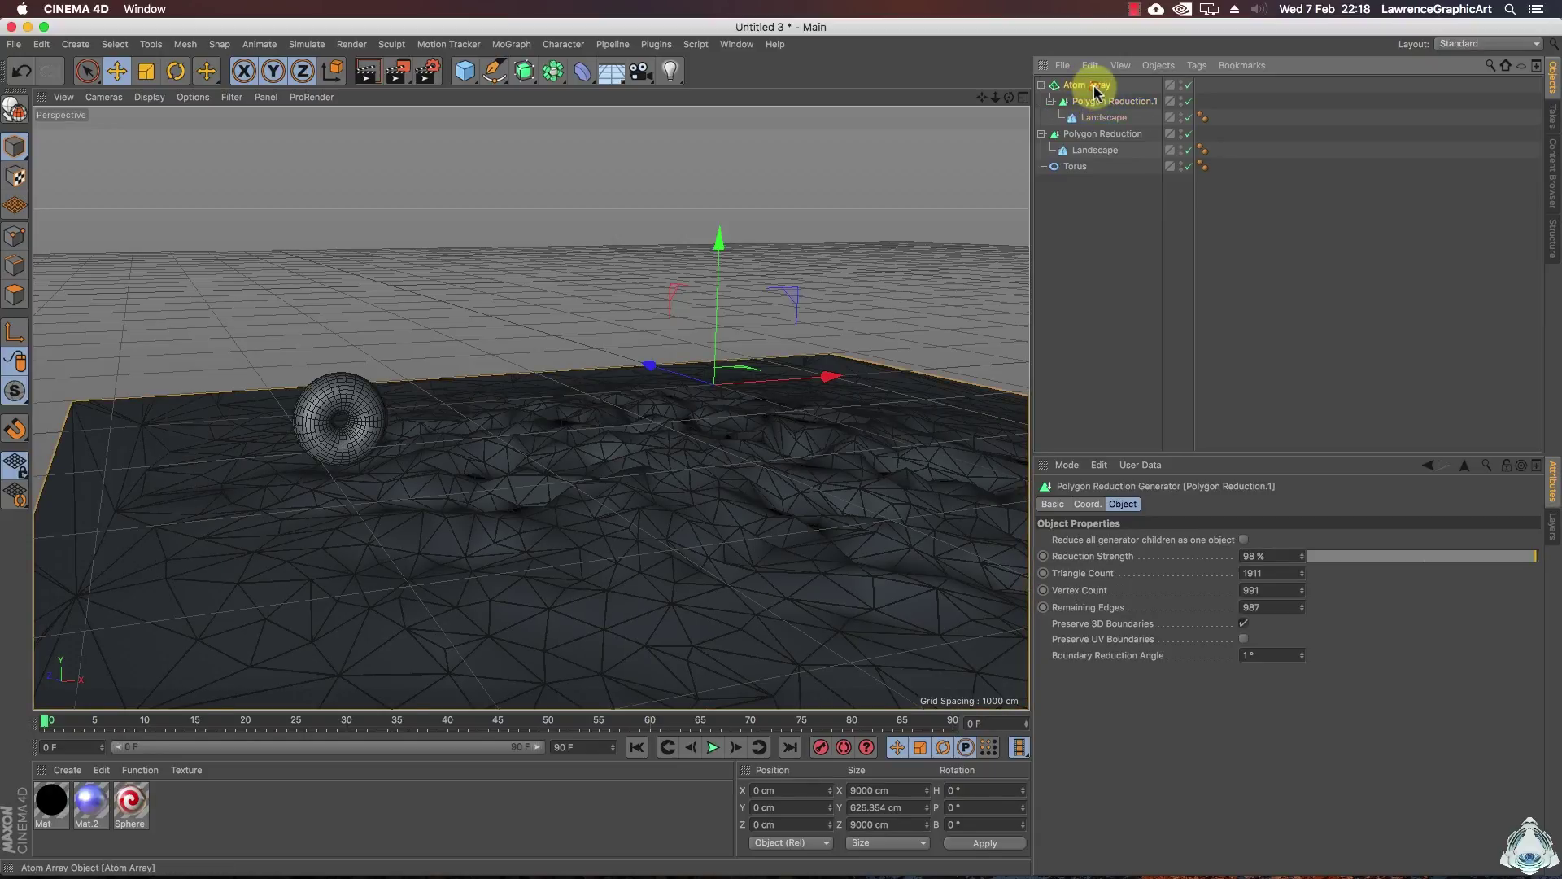
- Reduce the Atom Array's subdivisions and sphere radius, and clear the object selection
{"action": "left_click", "coordinate": [1091, 85]}
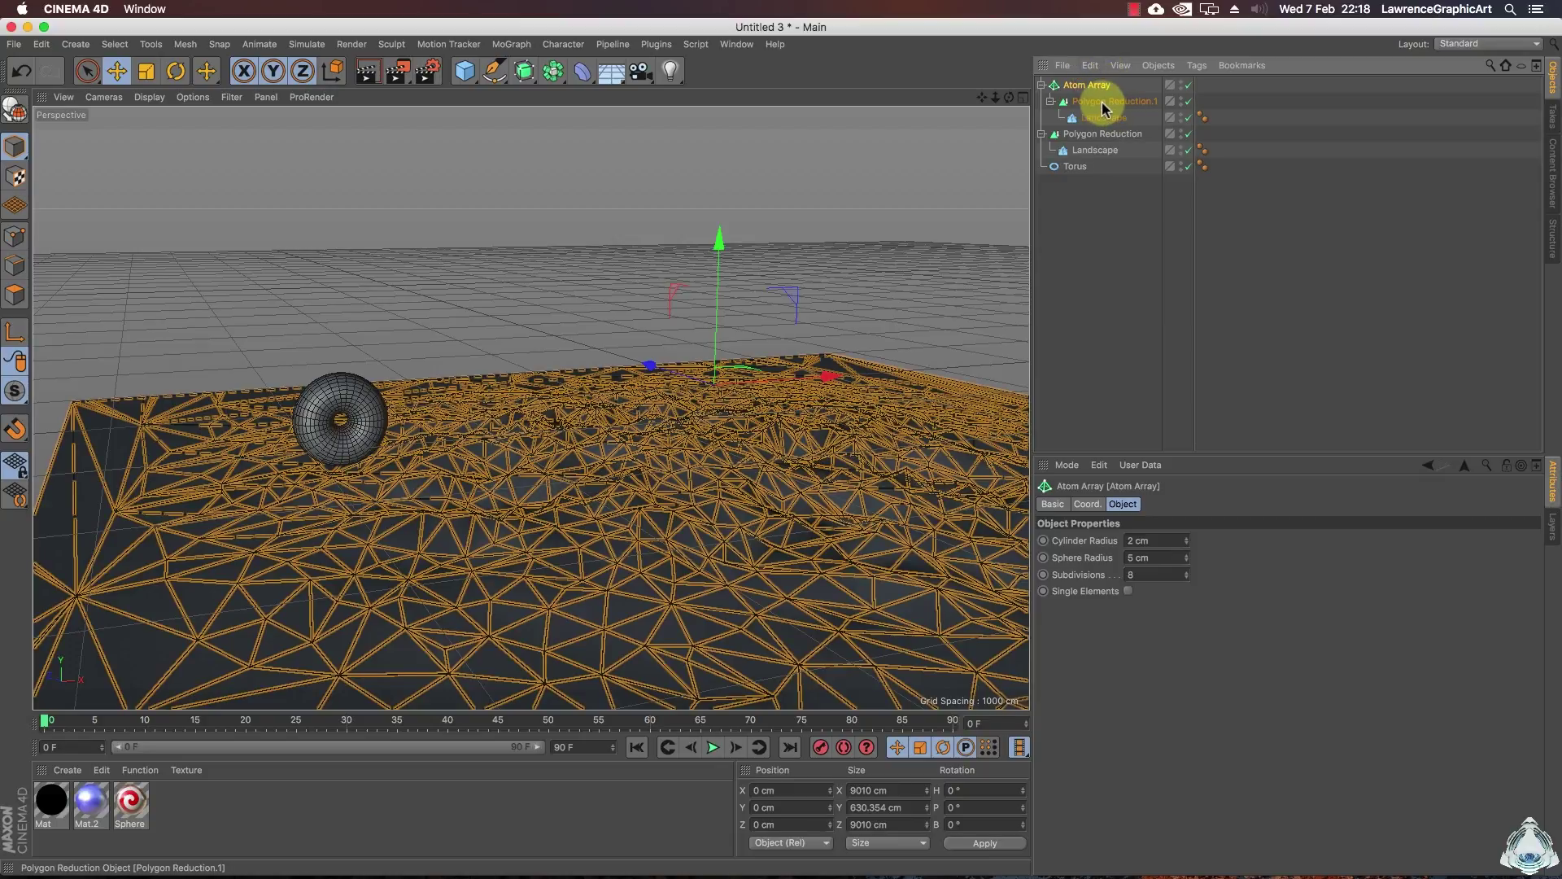
{"action": "left_click", "coordinate": [1147, 574]}
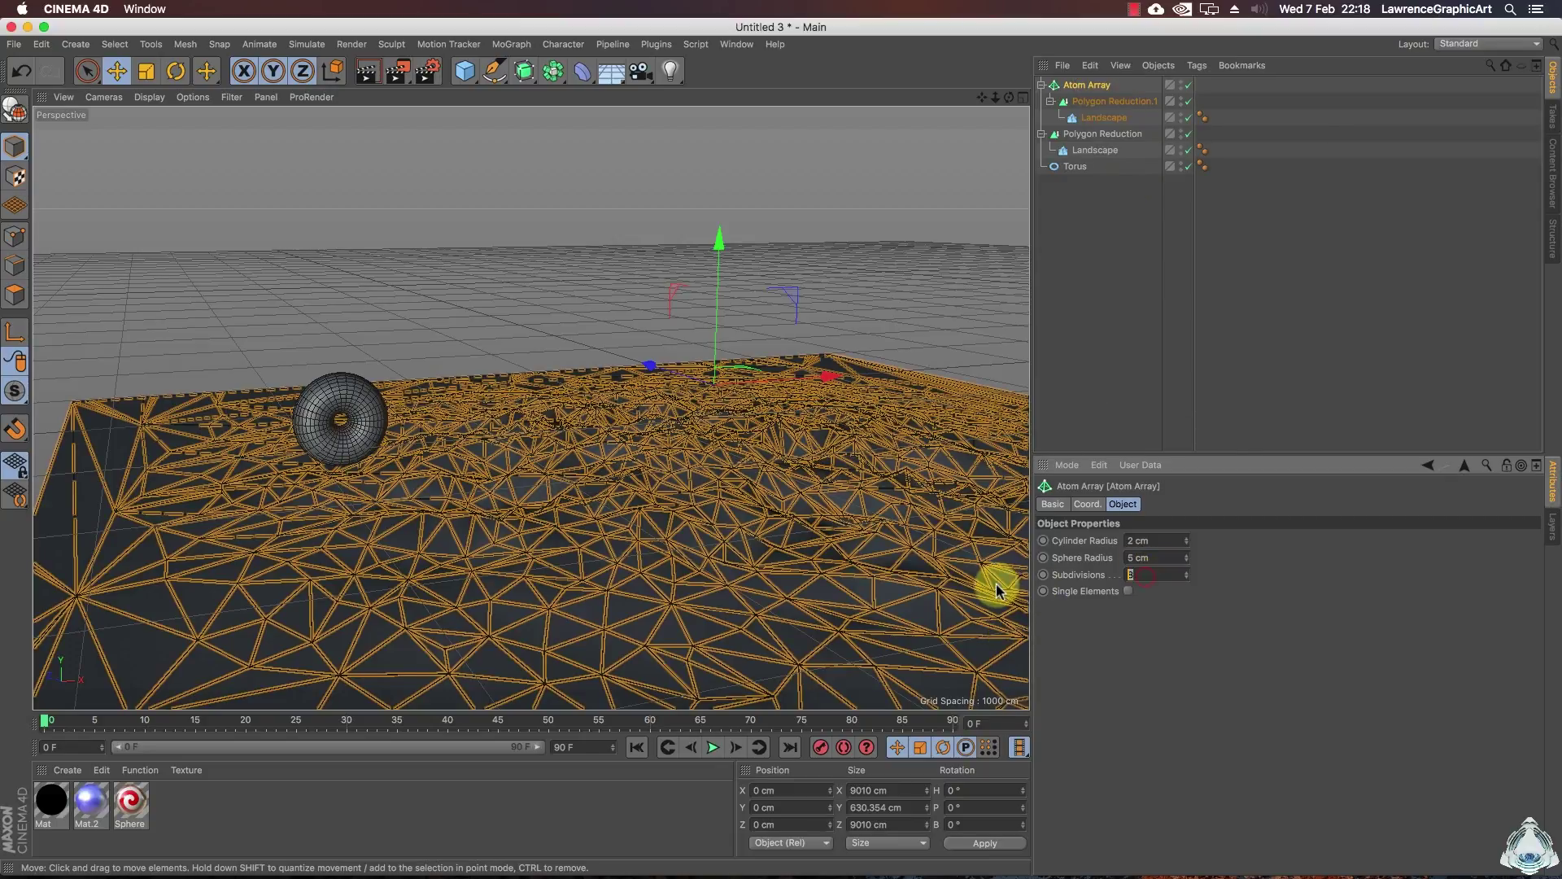
{"action": "type", "text": "6"}
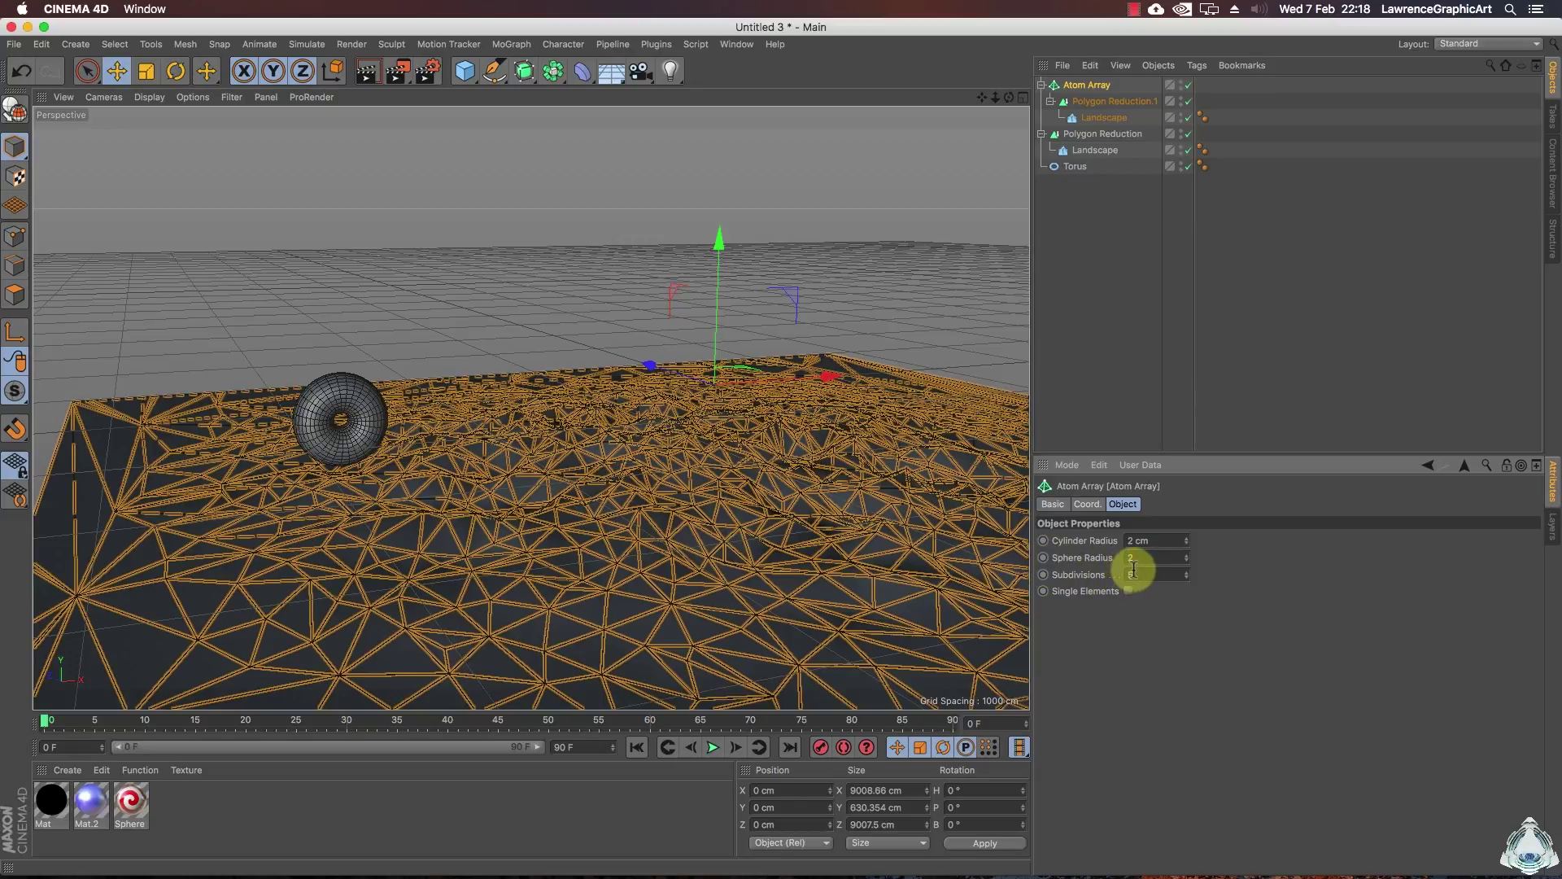
{"action": "left_click", "coordinate": [1156, 345]}
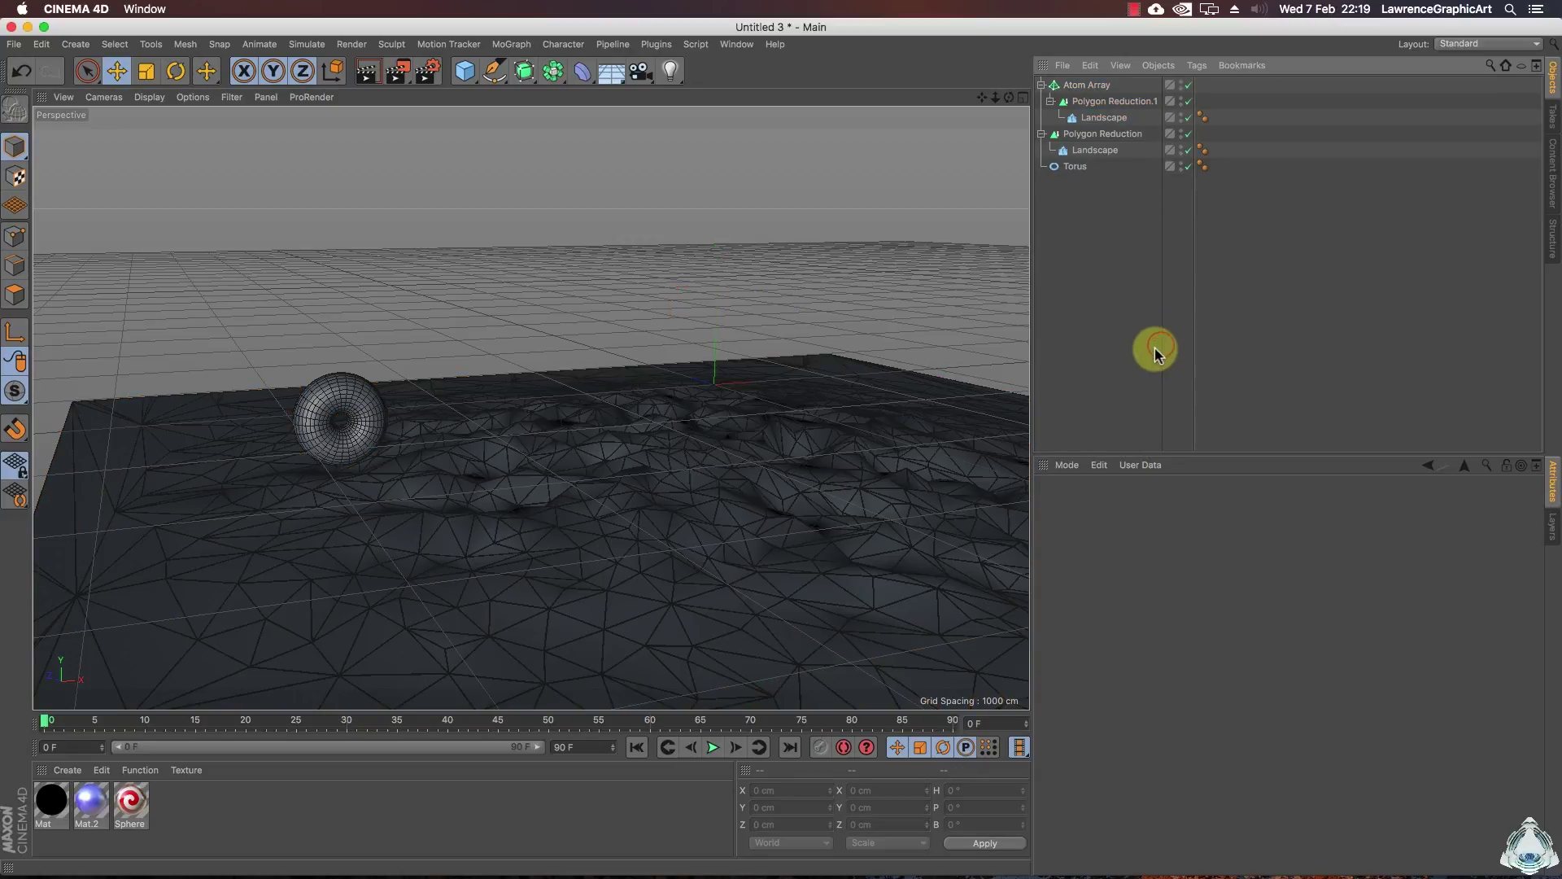
- Collapse the object groups and apply the black Mat material to the Atom Array and Mat.2 to the Polygon Reduction
{"action": "left_click_drag", "start_coordinate": [1007, 99], "coordinate": [530, 408]}
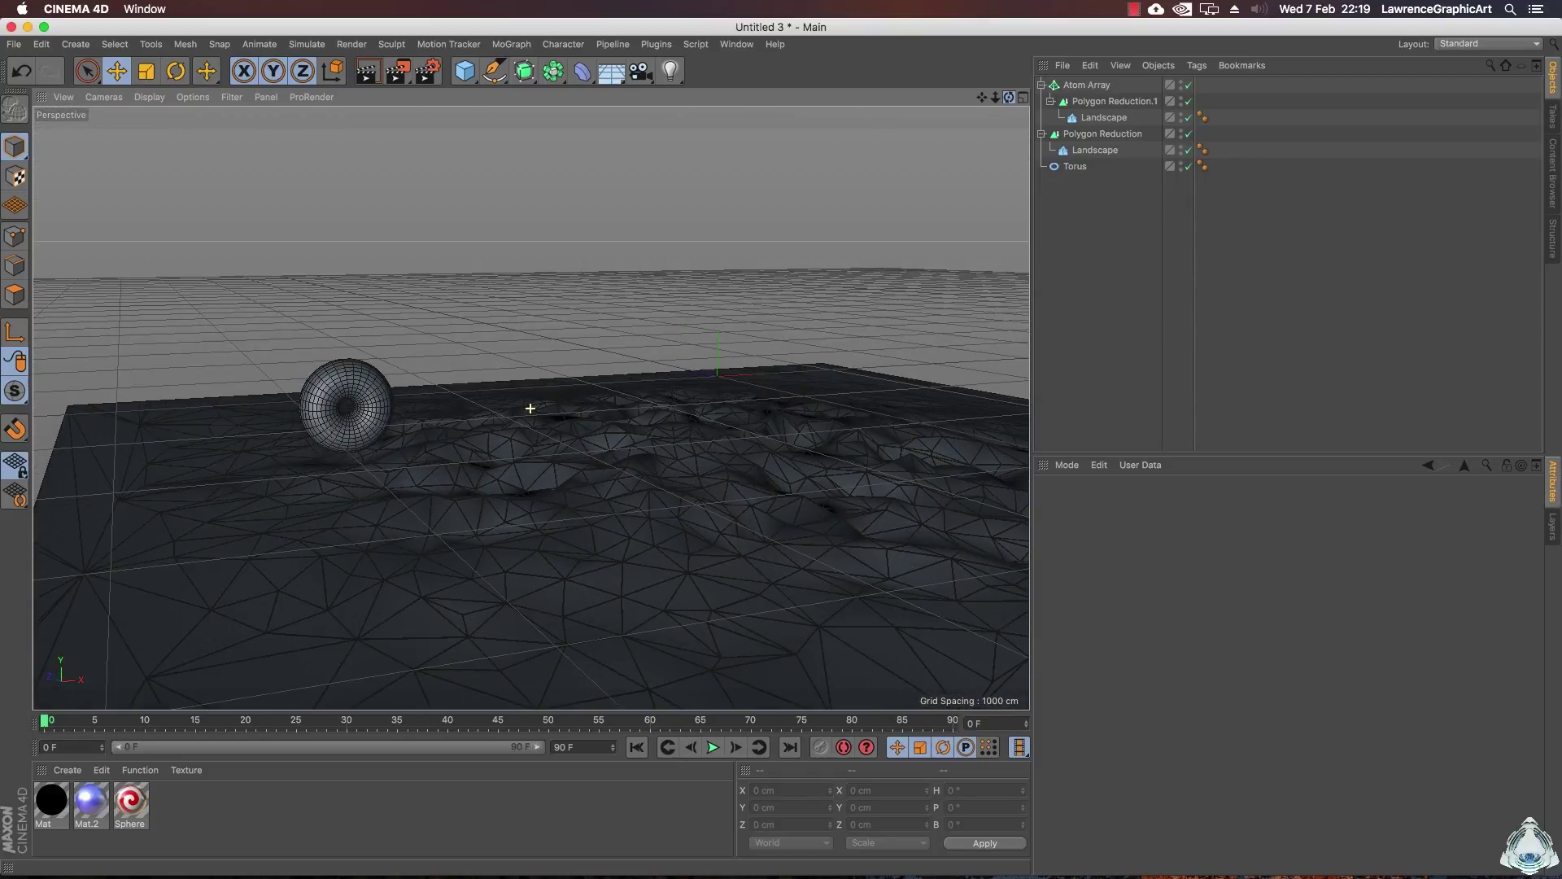
{"action": "left_click_drag", "start_coordinate": [988, 99], "coordinate": [531, 408]}
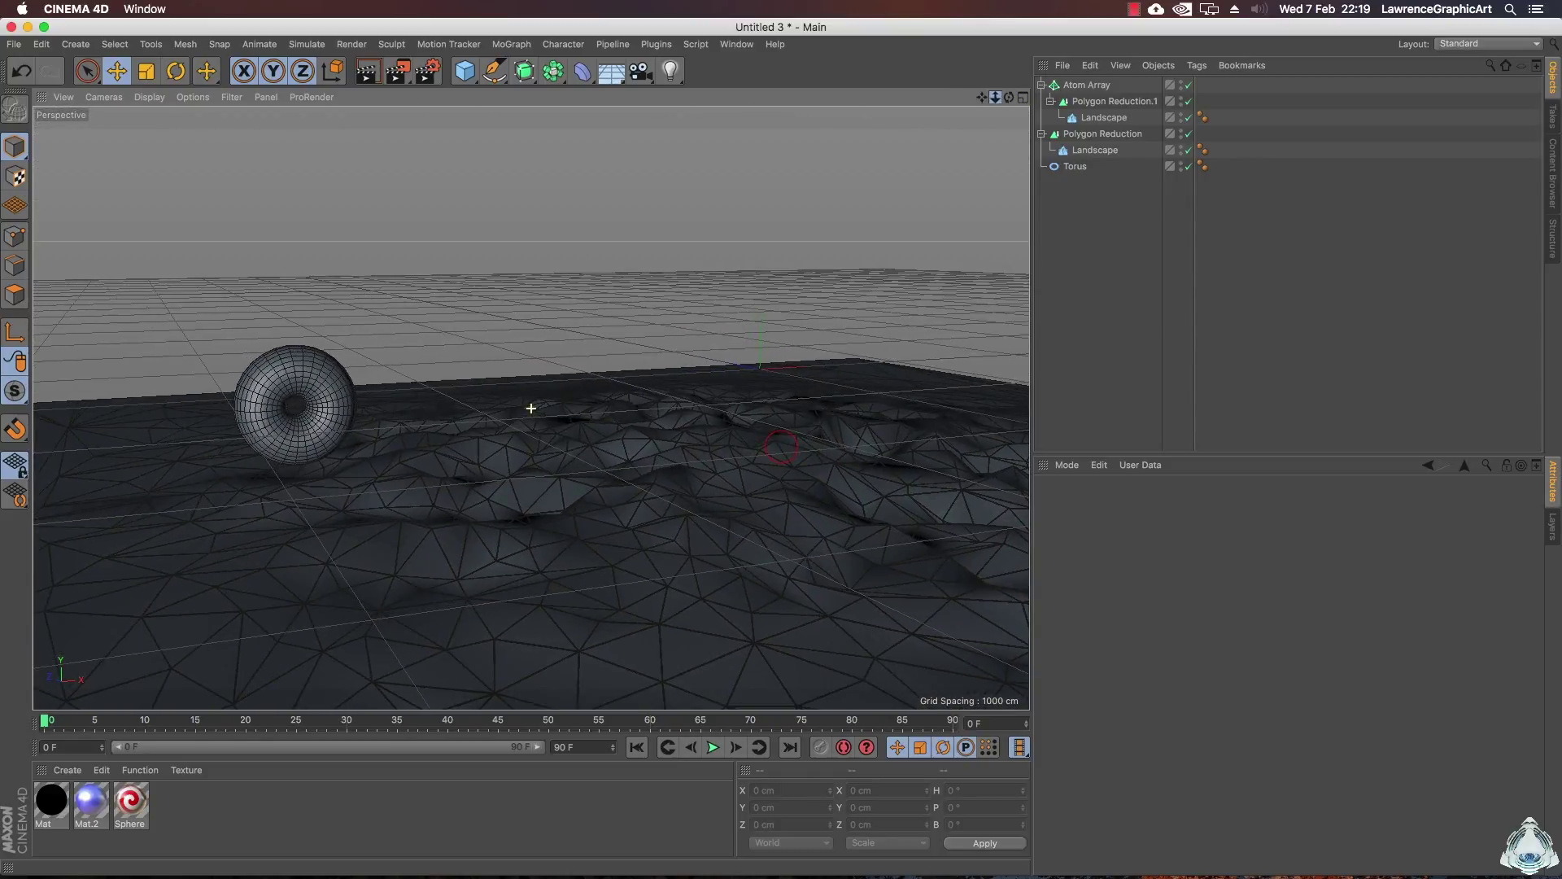
{"action": "left_click_drag", "start_coordinate": [979, 106], "coordinate": [530, 408]}
{"action": "mouse_move", "coordinate": [993, 106]}
{"action": "left_mouse_down"}
{"action": "mouse_move", "coordinate": [530, 412]}
{"action": "mouse_move", "coordinate": [1003, 119]}
{"action": "left_mouse_up"}
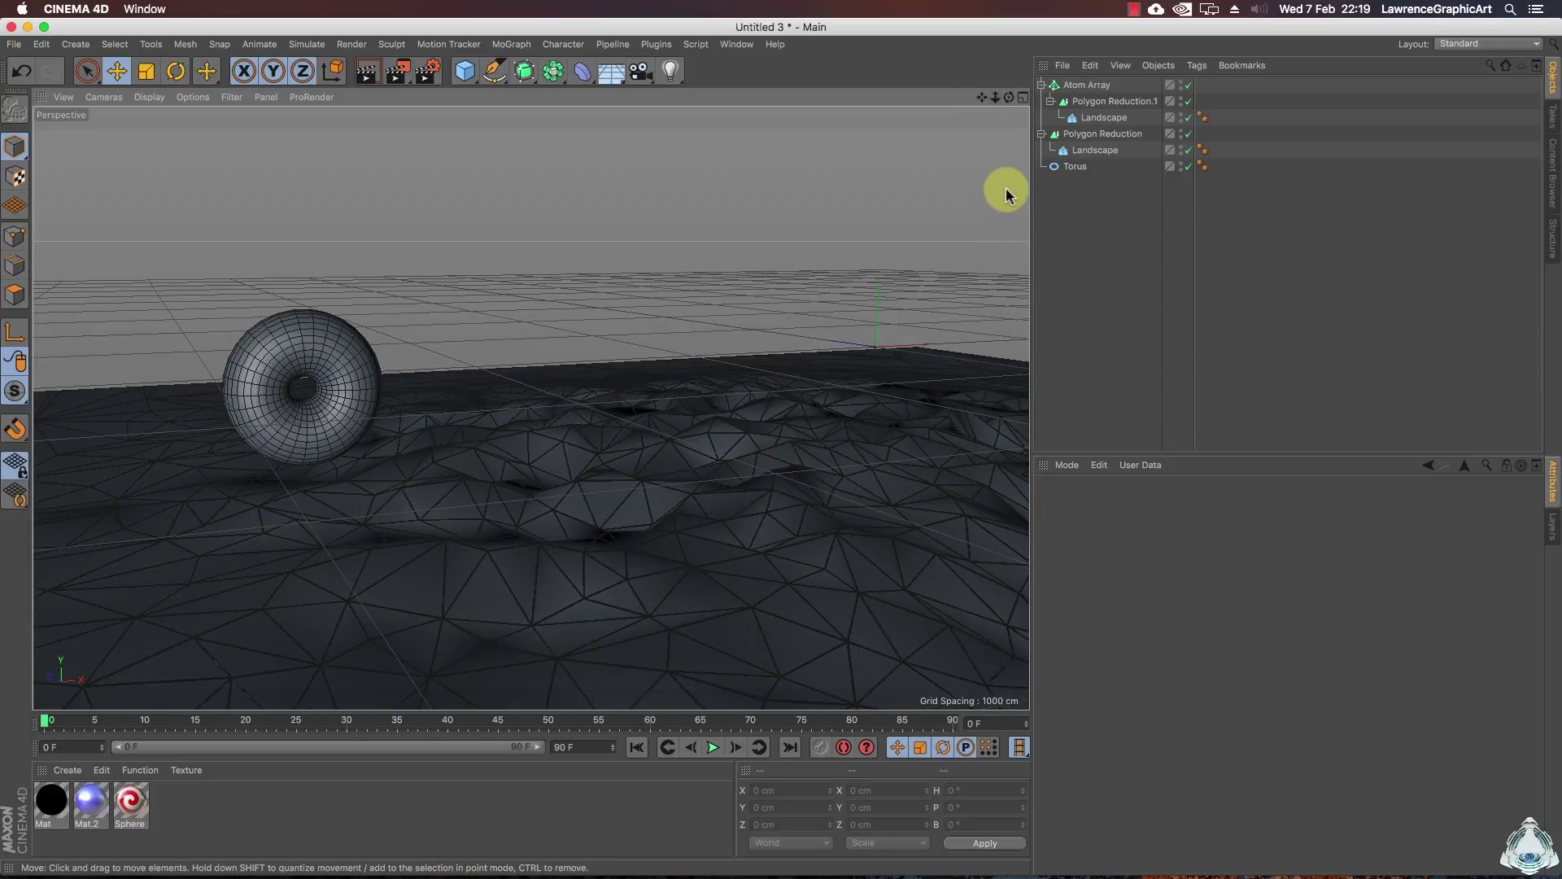
{"action": "left_click", "coordinate": [1042, 135]}
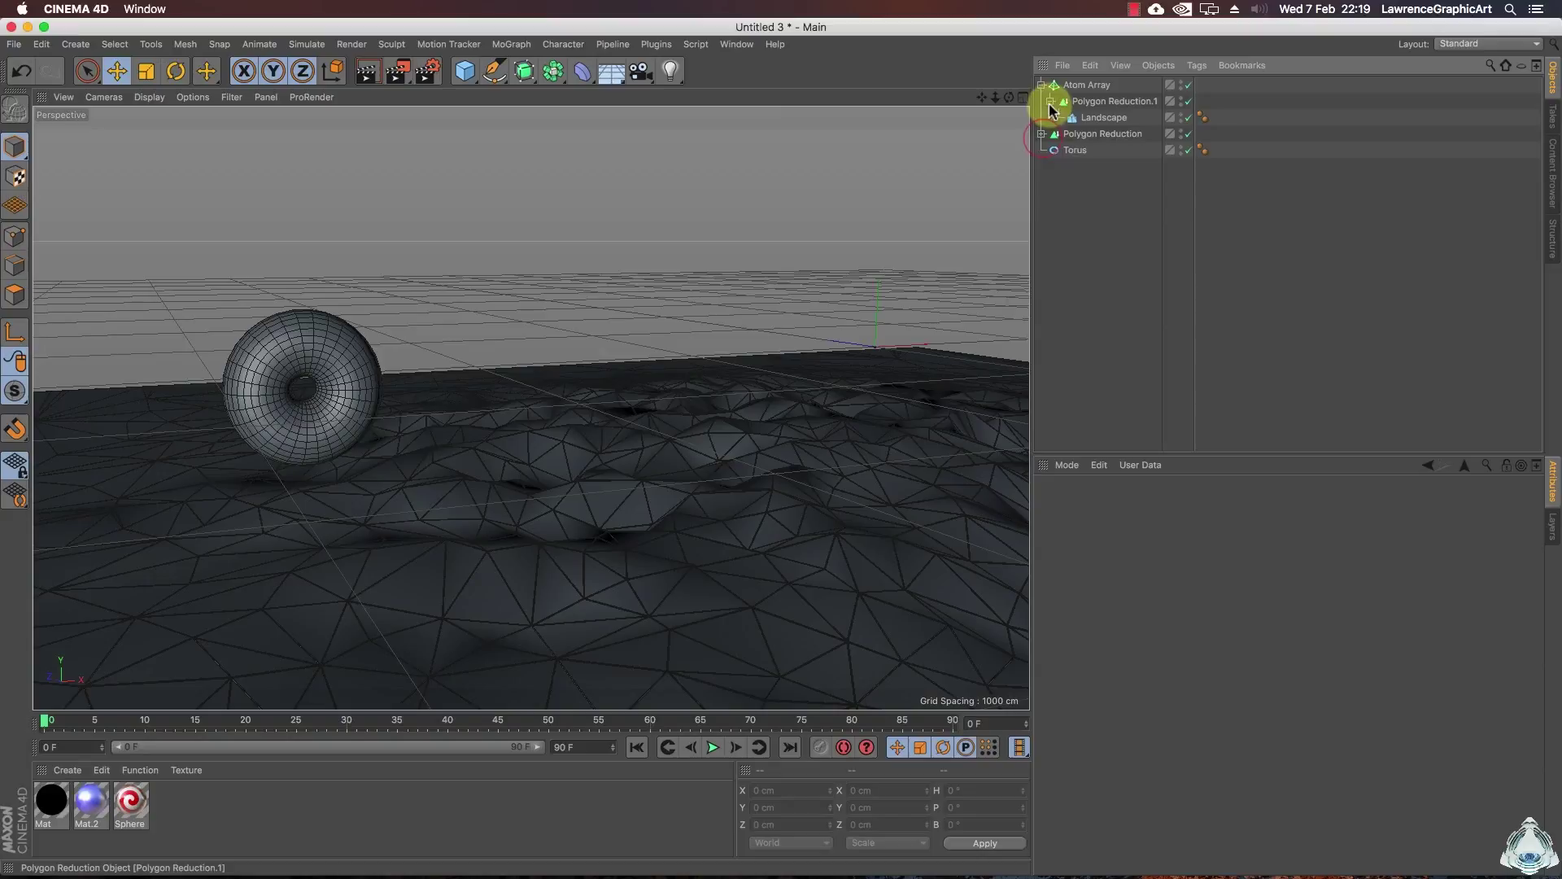
{"action": "left_click", "coordinate": [1042, 84]}
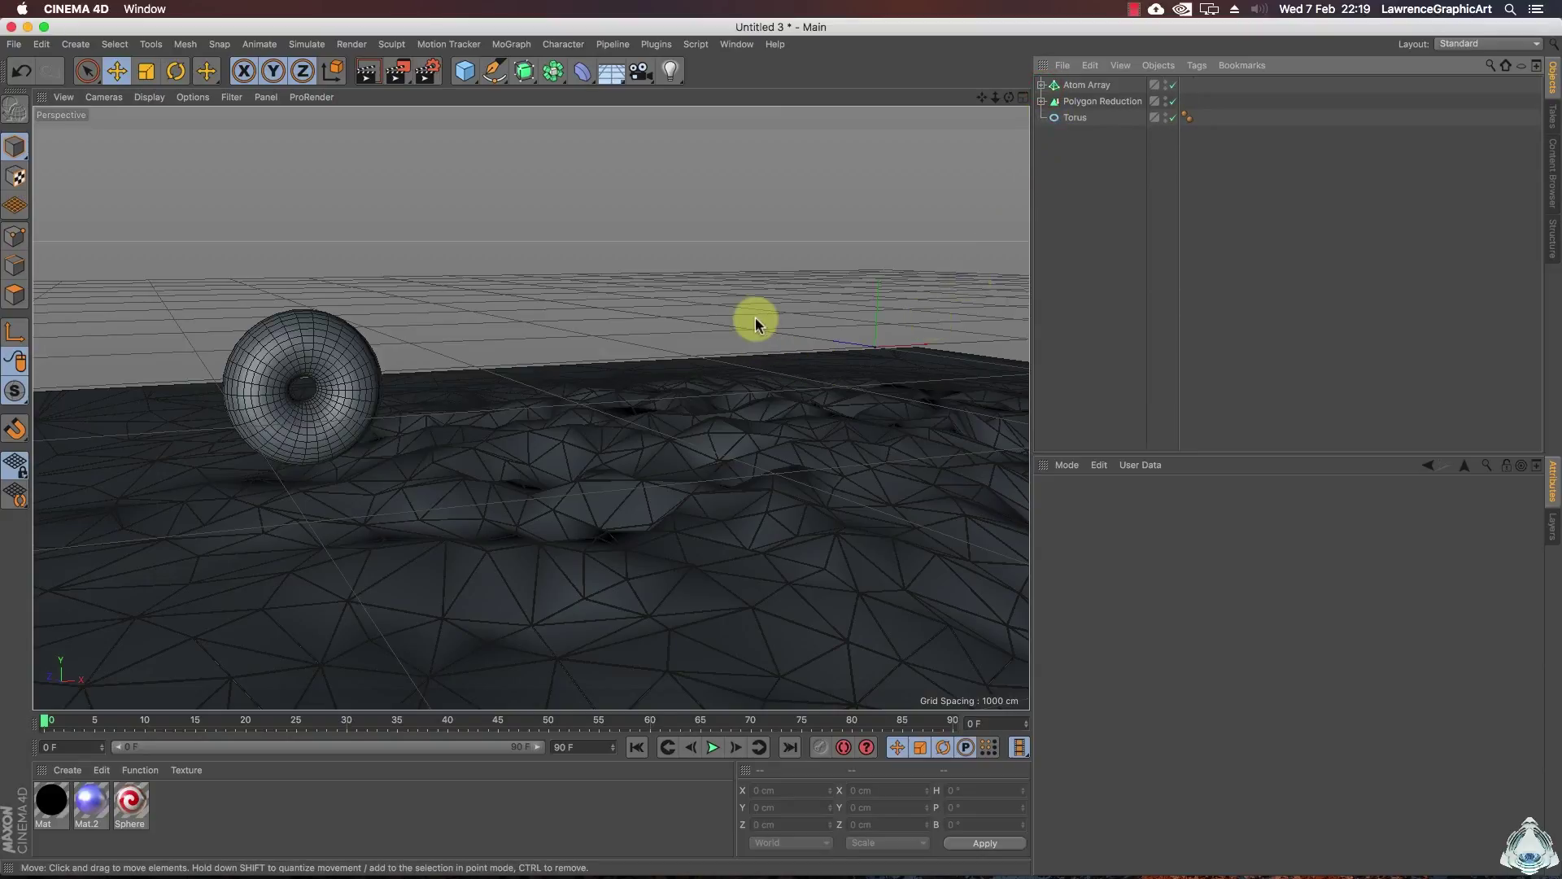
{"action": "left_click_drag", "start_coordinate": [59, 802], "coordinate": [1083, 88]}
{"action": "left_click_drag", "start_coordinate": [90, 802], "coordinate": [1093, 98]}
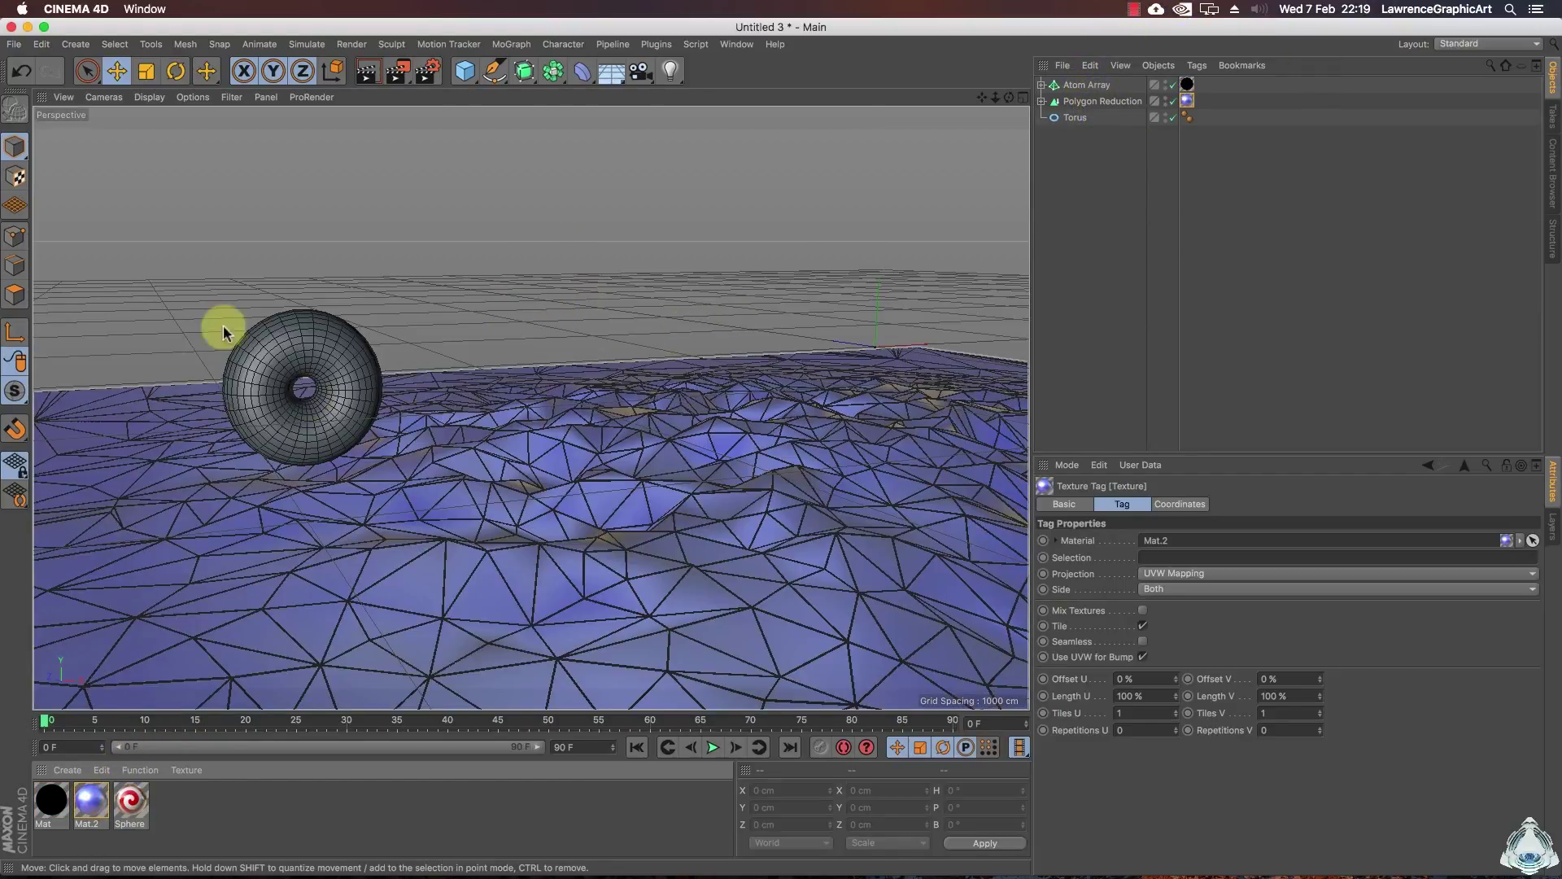
- Add a dynamics Motor as a child of the torus and assign the torus as its Object A
{"action": "scroll", "coordinate": [251, 393], "scroll_direction": "up", "scroll_amount": 5}
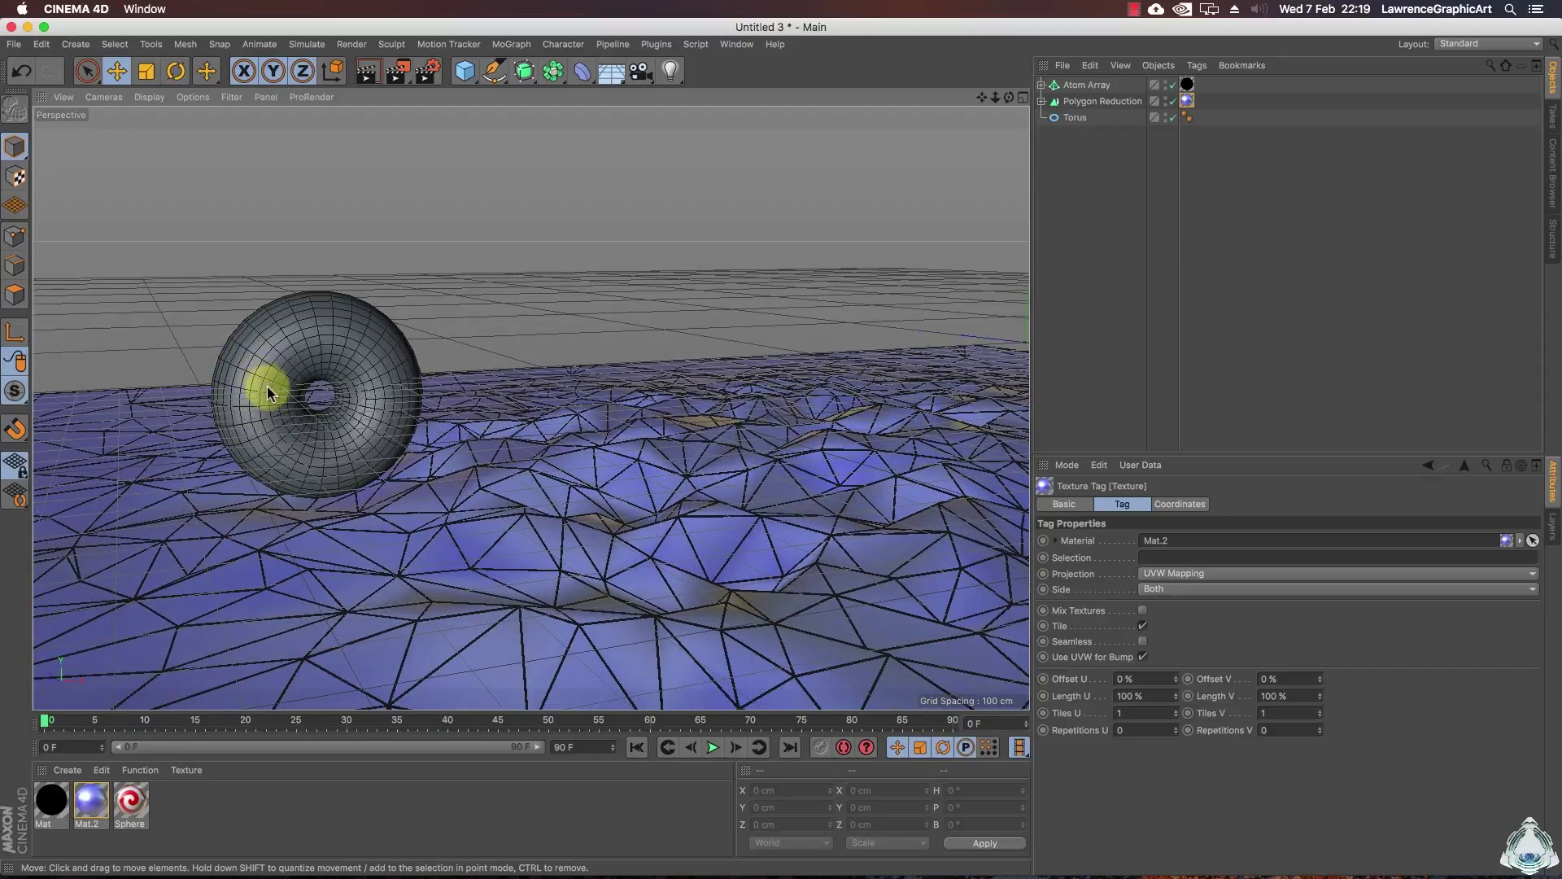
{"action": "scroll", "coordinate": [267, 391], "scroll_direction": "up", "scroll_amount": 2}
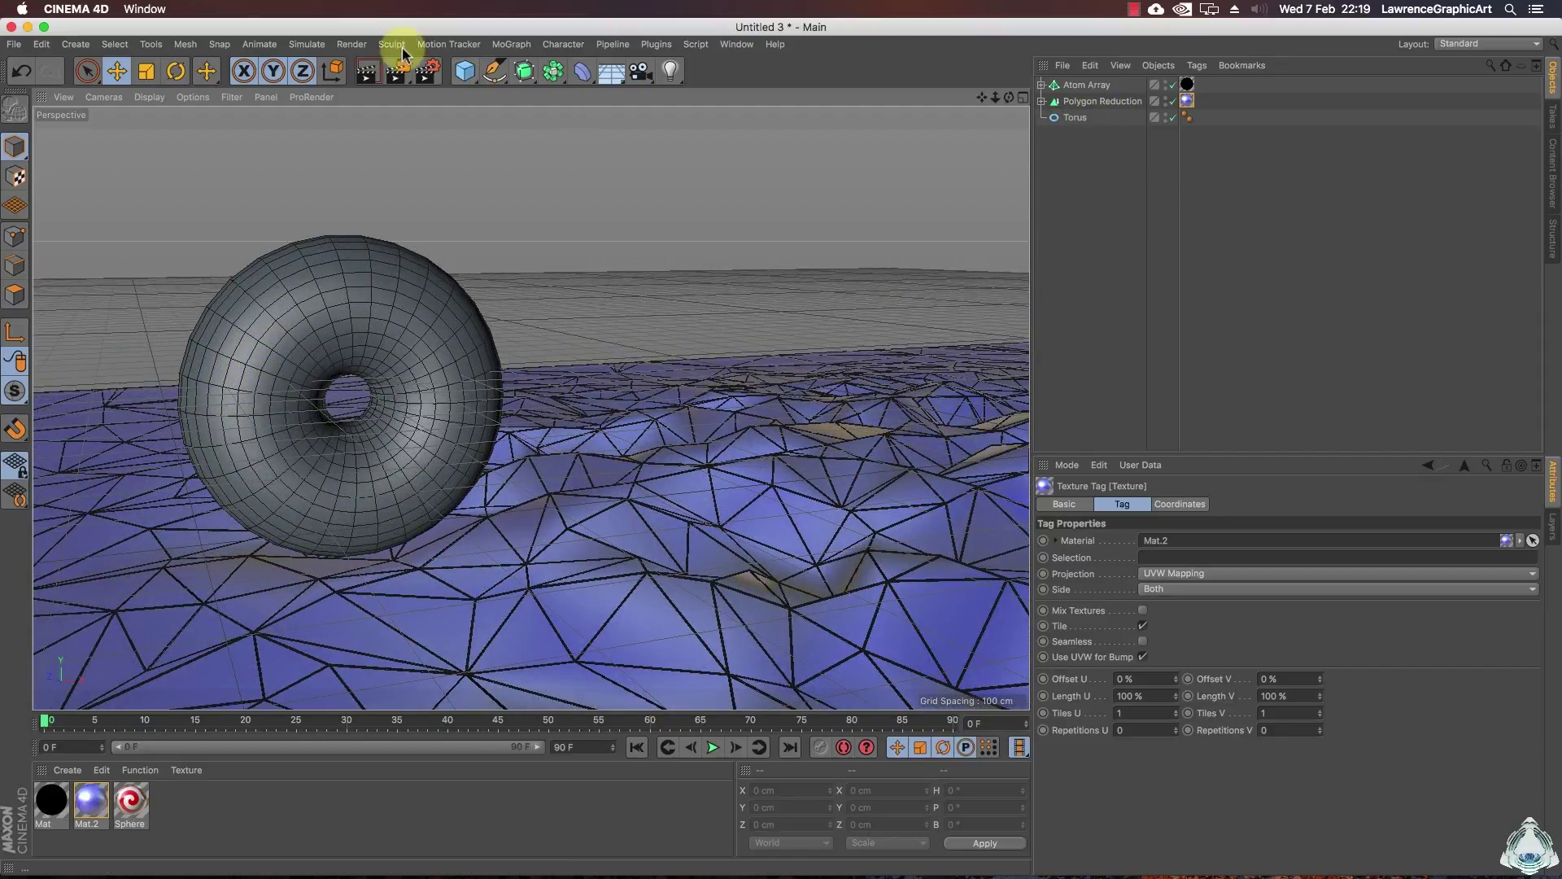
{"action": "left_click", "coordinate": [296, 48]}
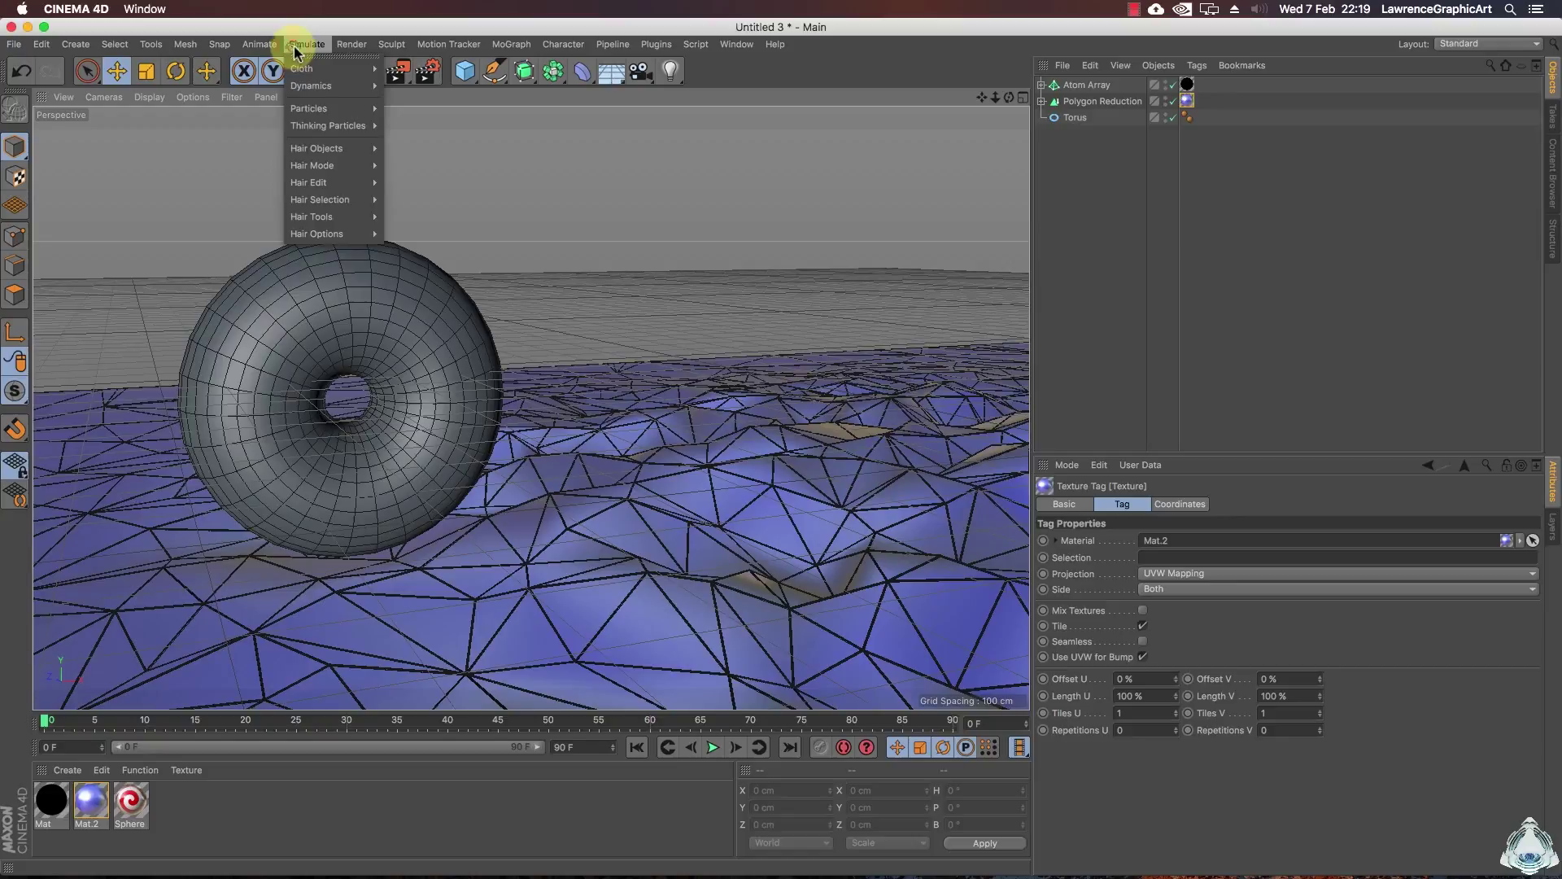
{"action": "mouse_move", "coordinate": [309, 91]}
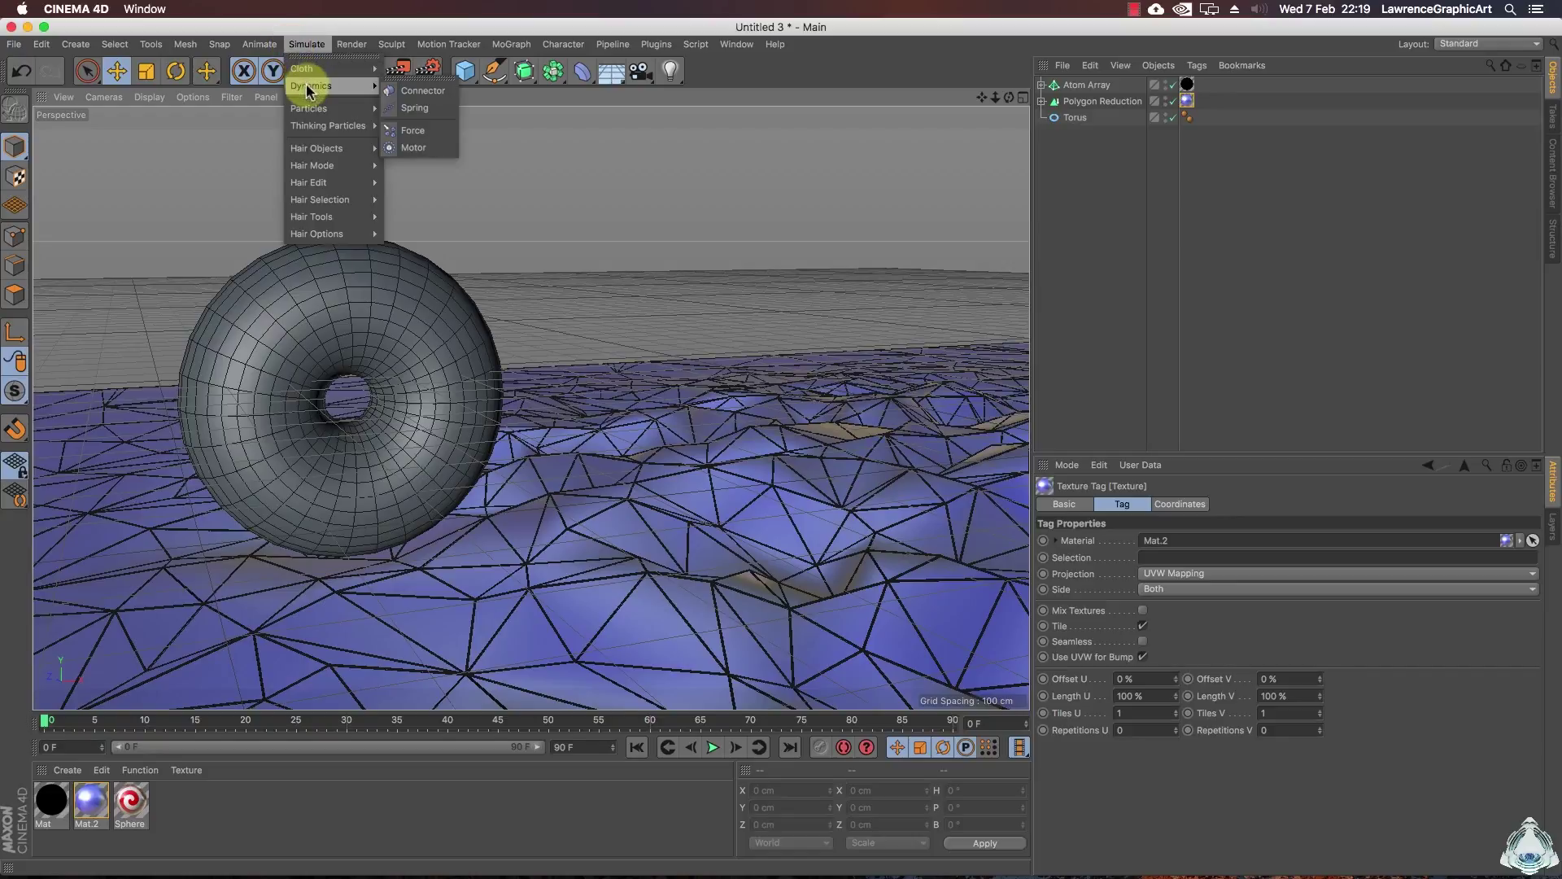
{"action": "left_click", "coordinate": [409, 148]}
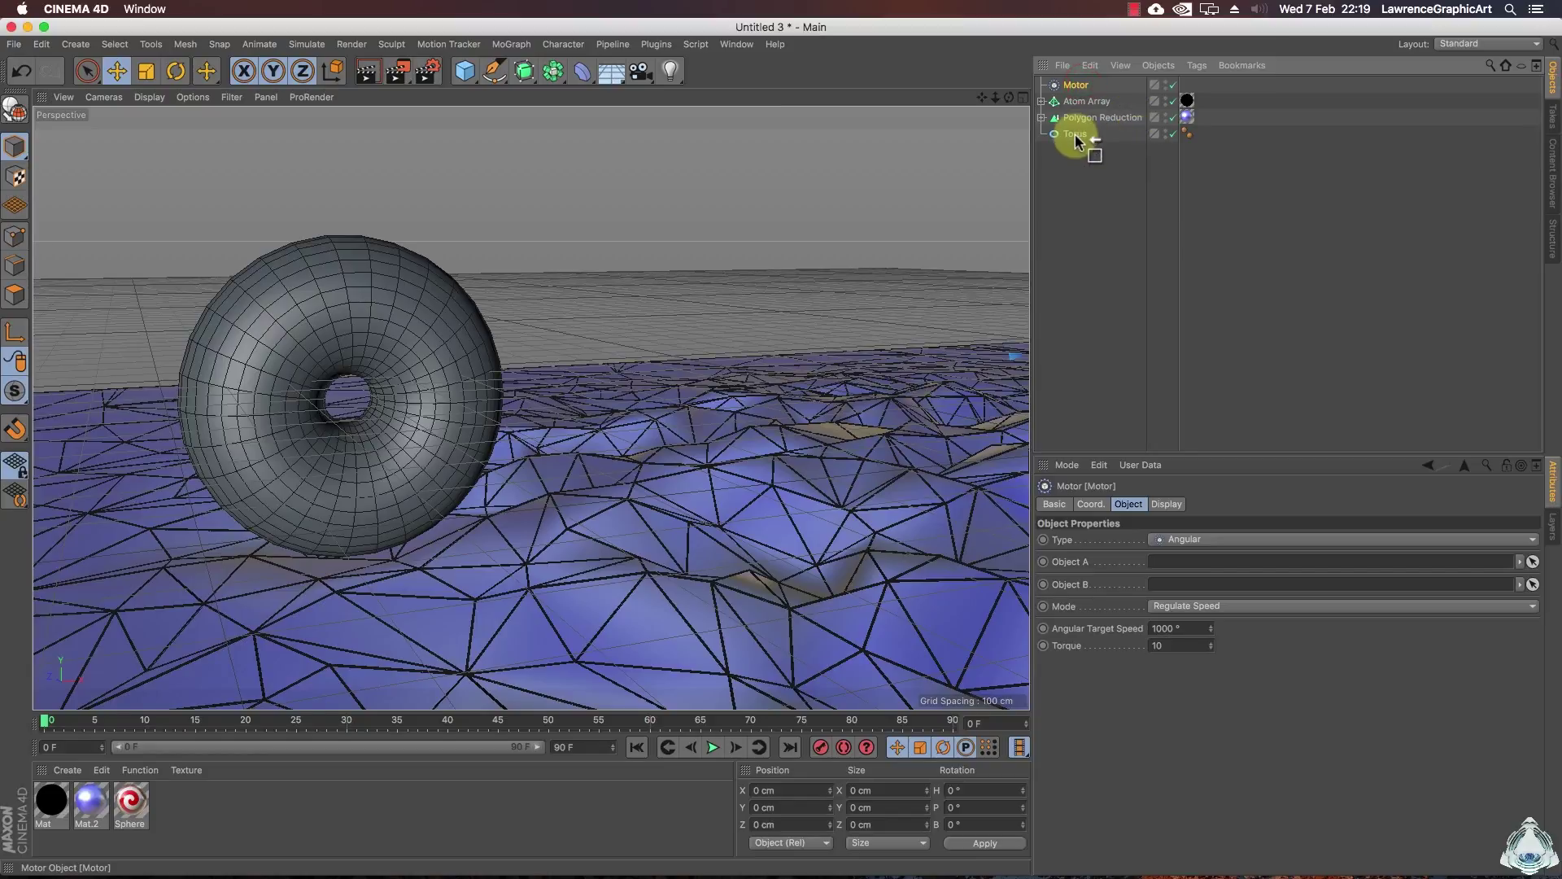
{"action": "left_click_drag", "start_coordinate": [1077, 132], "coordinate": [1080, 135]}
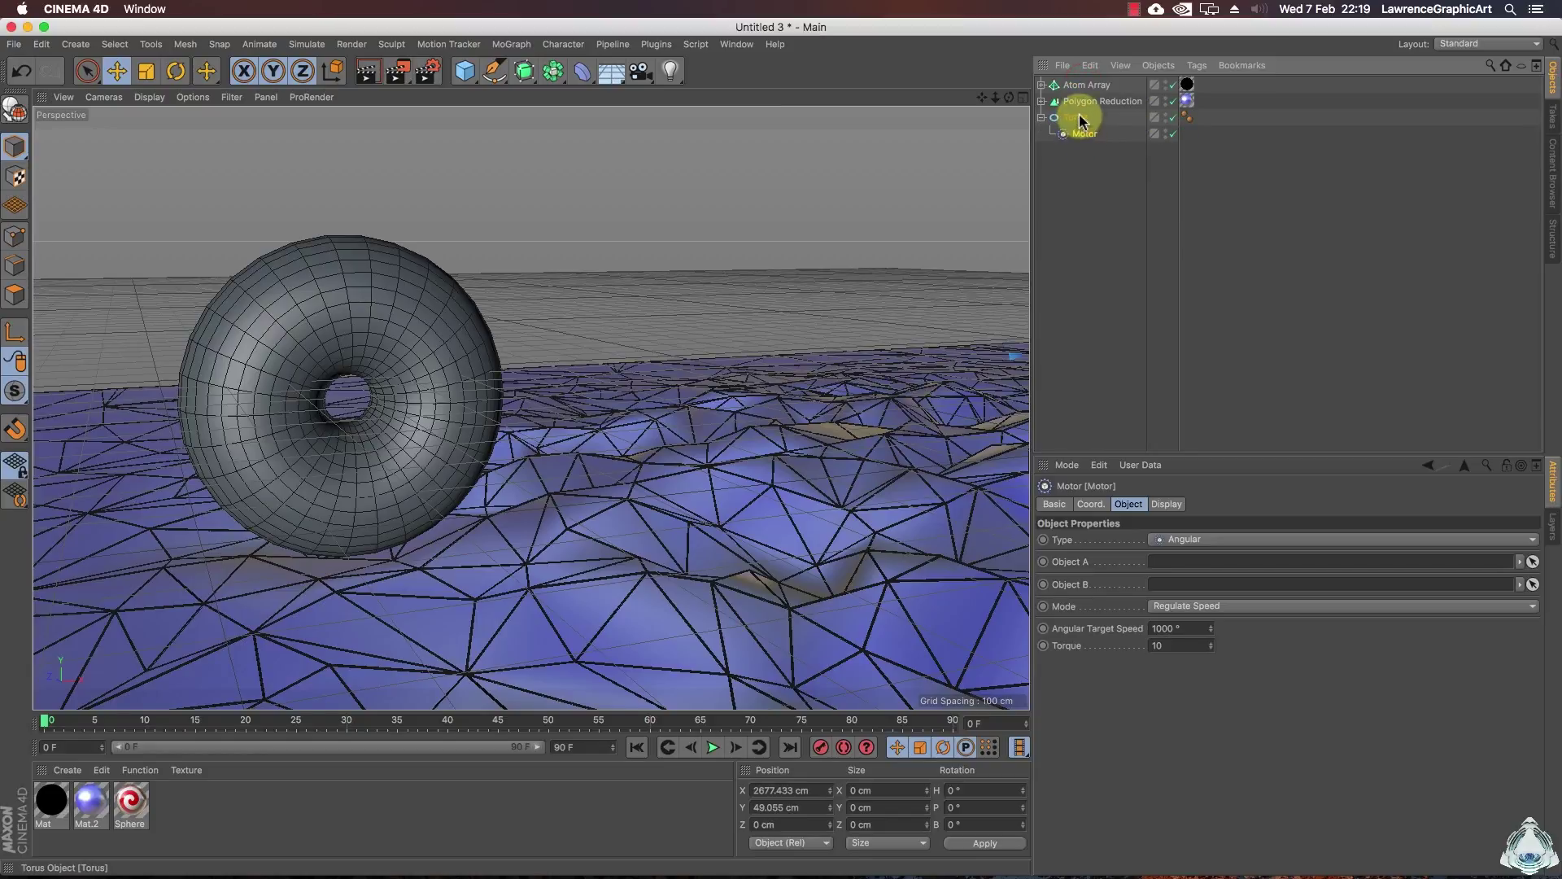
{"action": "left_click_drag", "start_coordinate": [1062, 120], "coordinate": [1170, 561]}
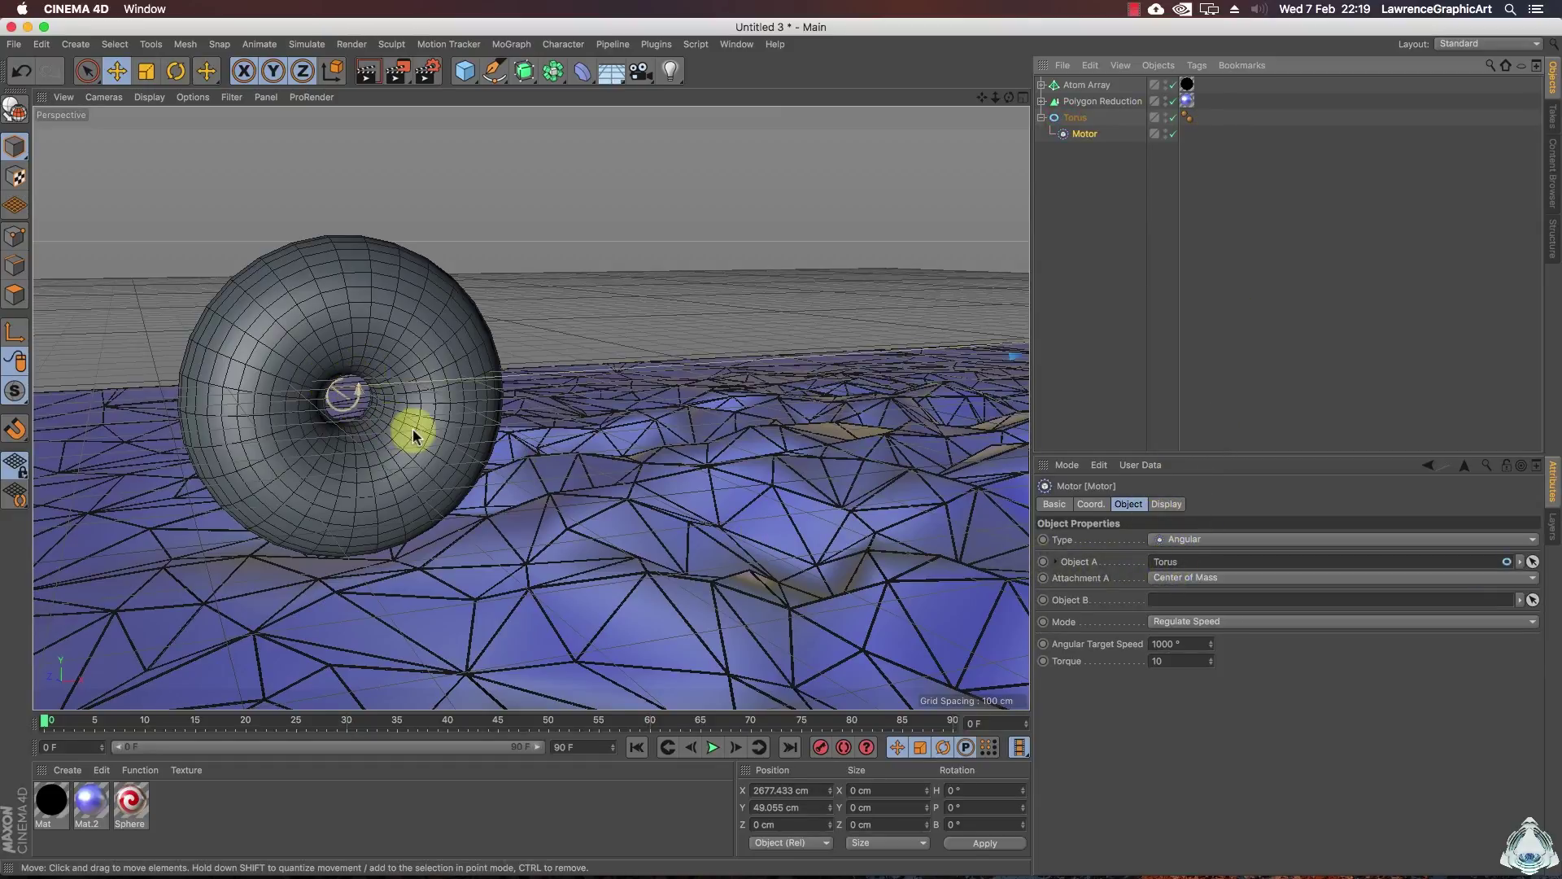
- Move the Motor to the torus, to about -50 cm on X and 31 cm on Y, and set its angular target speed to 5000°
{"action": "left_click_drag", "start_coordinate": [1009, 97], "coordinate": [1050, 100]}
{"action": "scroll", "coordinate": [400, 406], "scroll_direction": "up", "scroll_amount": 6}
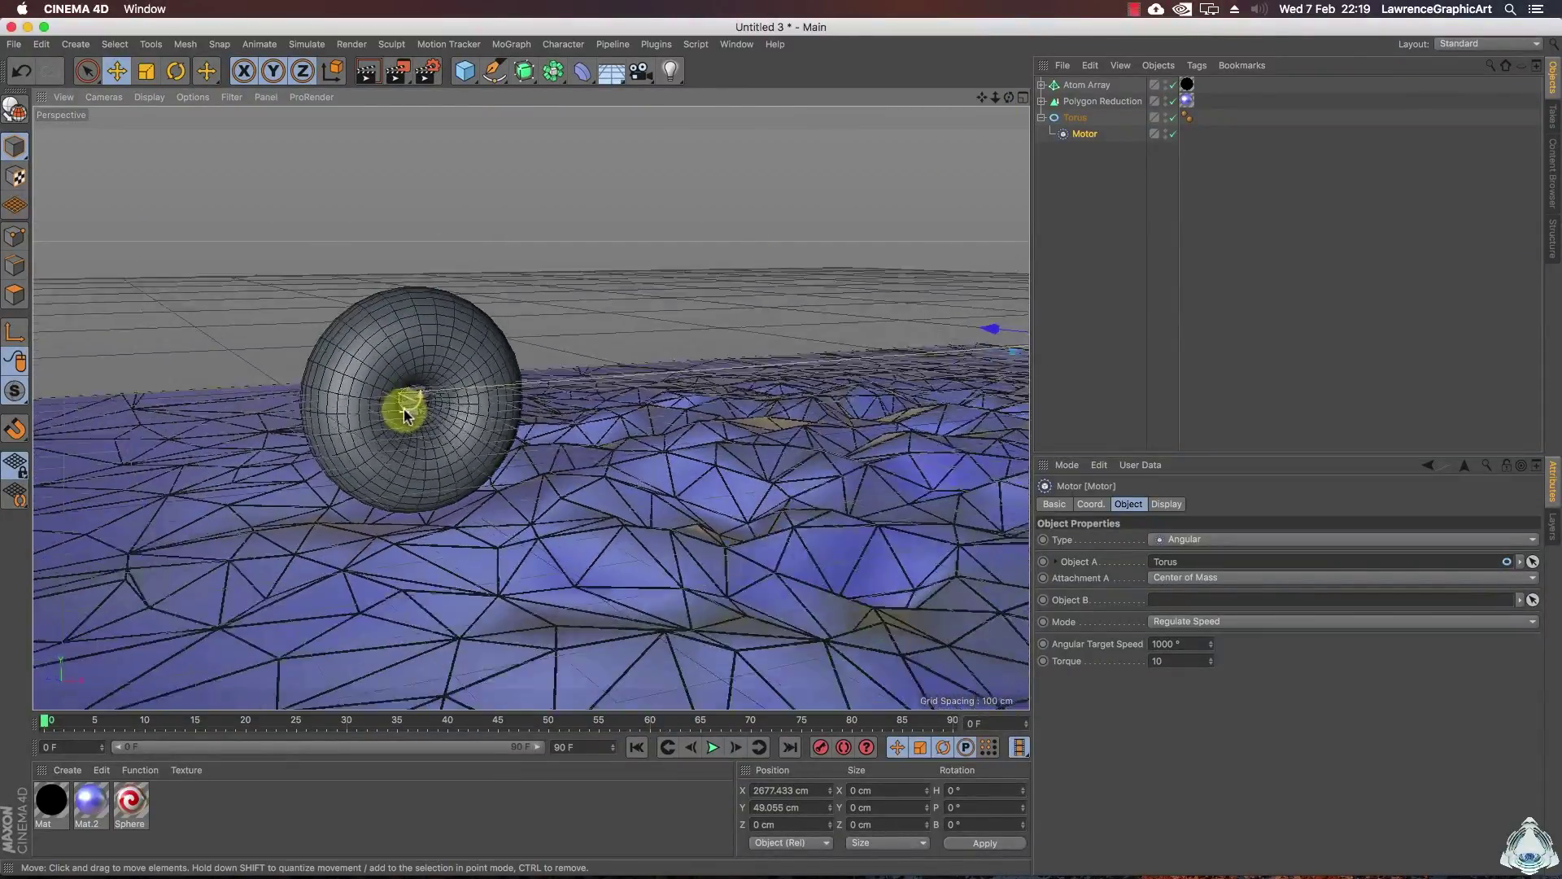
{"action": "scroll", "coordinate": [411, 412], "scroll_direction": "down", "scroll_amount": 2}
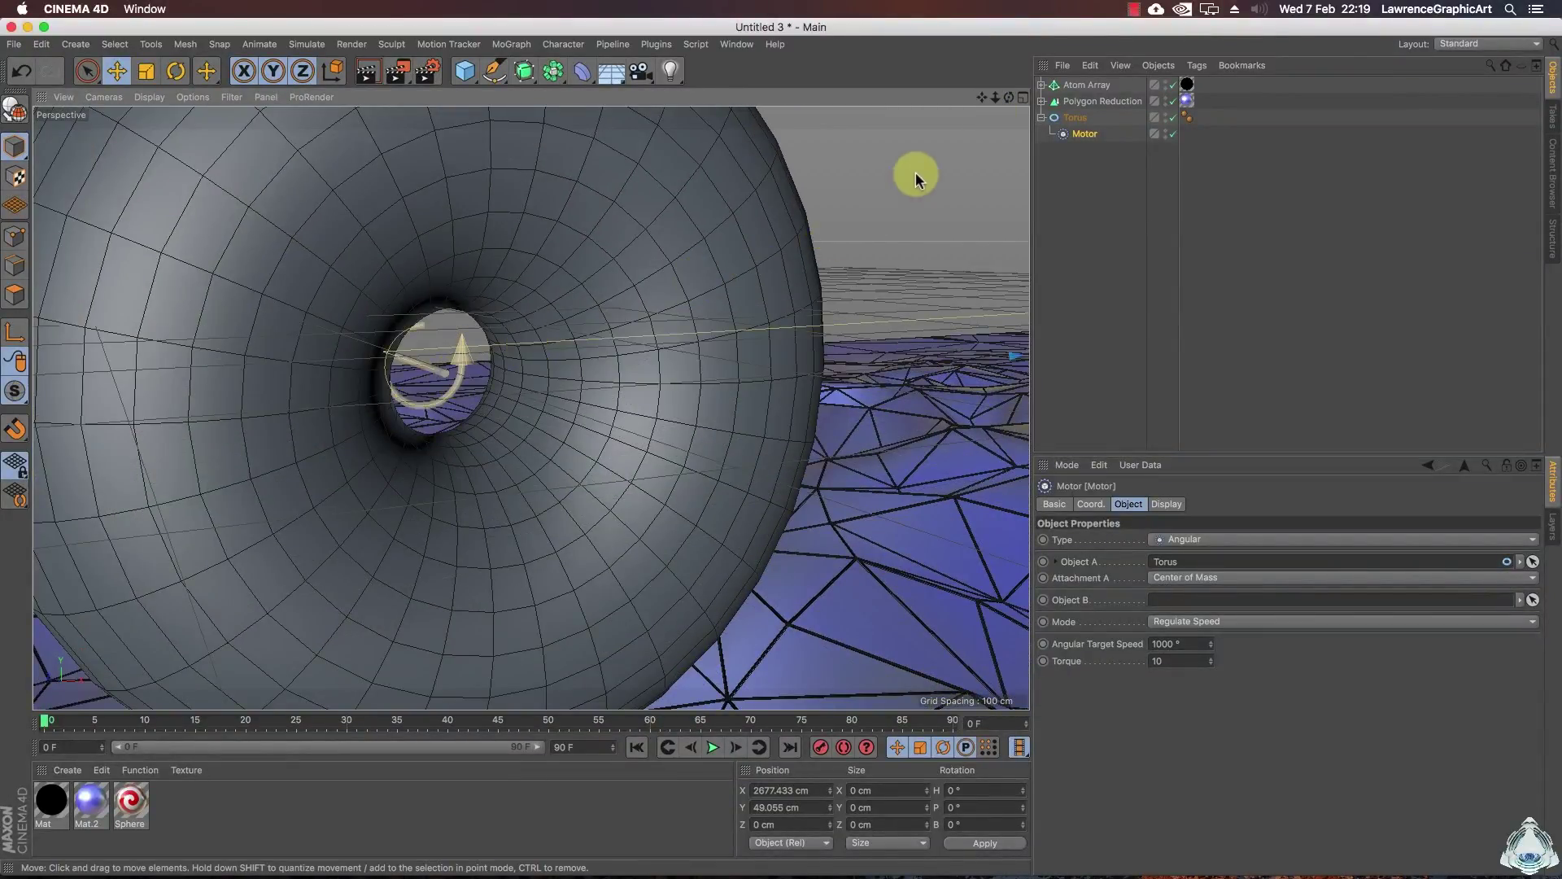
{"action": "left_click_drag", "start_coordinate": [996, 97], "coordinate": [887, 100]}
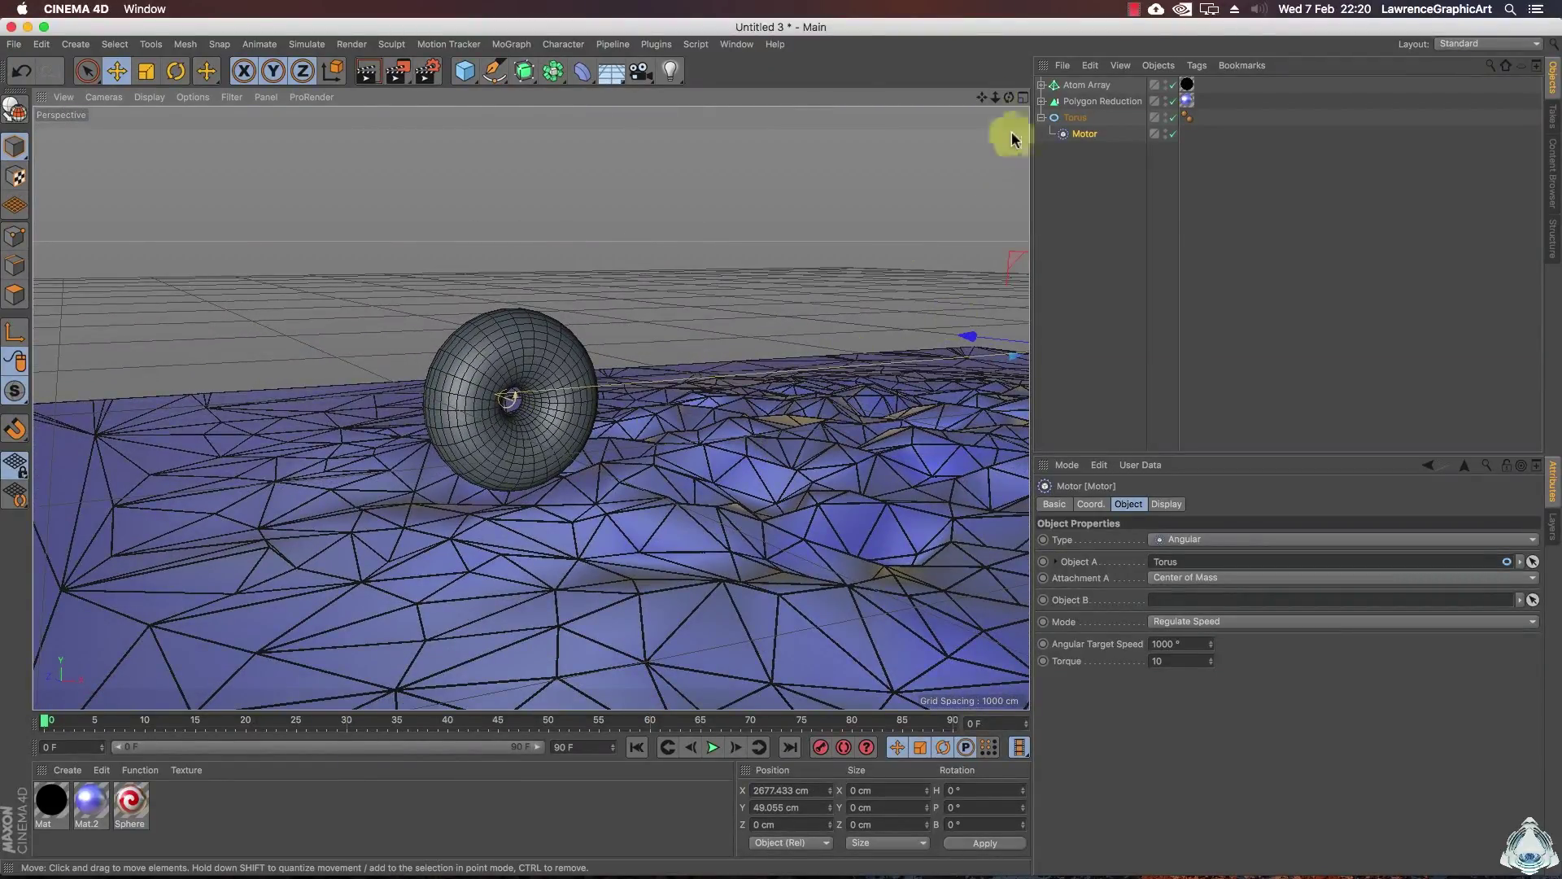
{"action": "left_click_drag", "start_coordinate": [982, 97], "coordinate": [969, 133]}
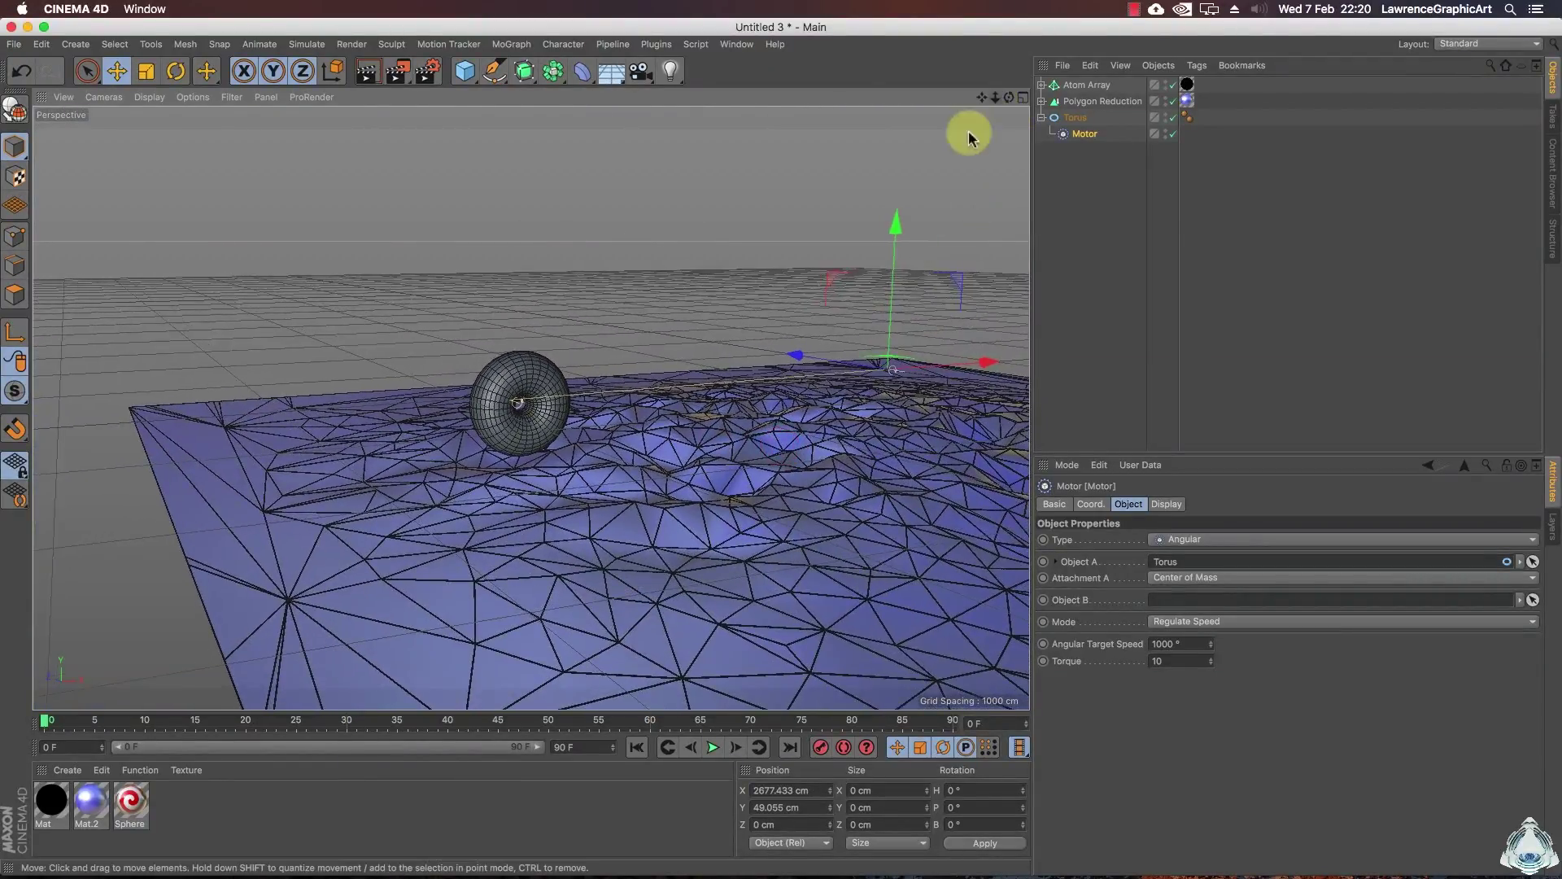
{"action": "left_click_drag", "start_coordinate": [982, 367], "coordinate": [636, 424]}
{"action": "left_click_drag", "start_coordinate": [513, 262], "coordinate": [516, 267]}
{"action": "scroll", "coordinate": [525, 397], "scroll_direction": "up", "scroll_amount": 10}
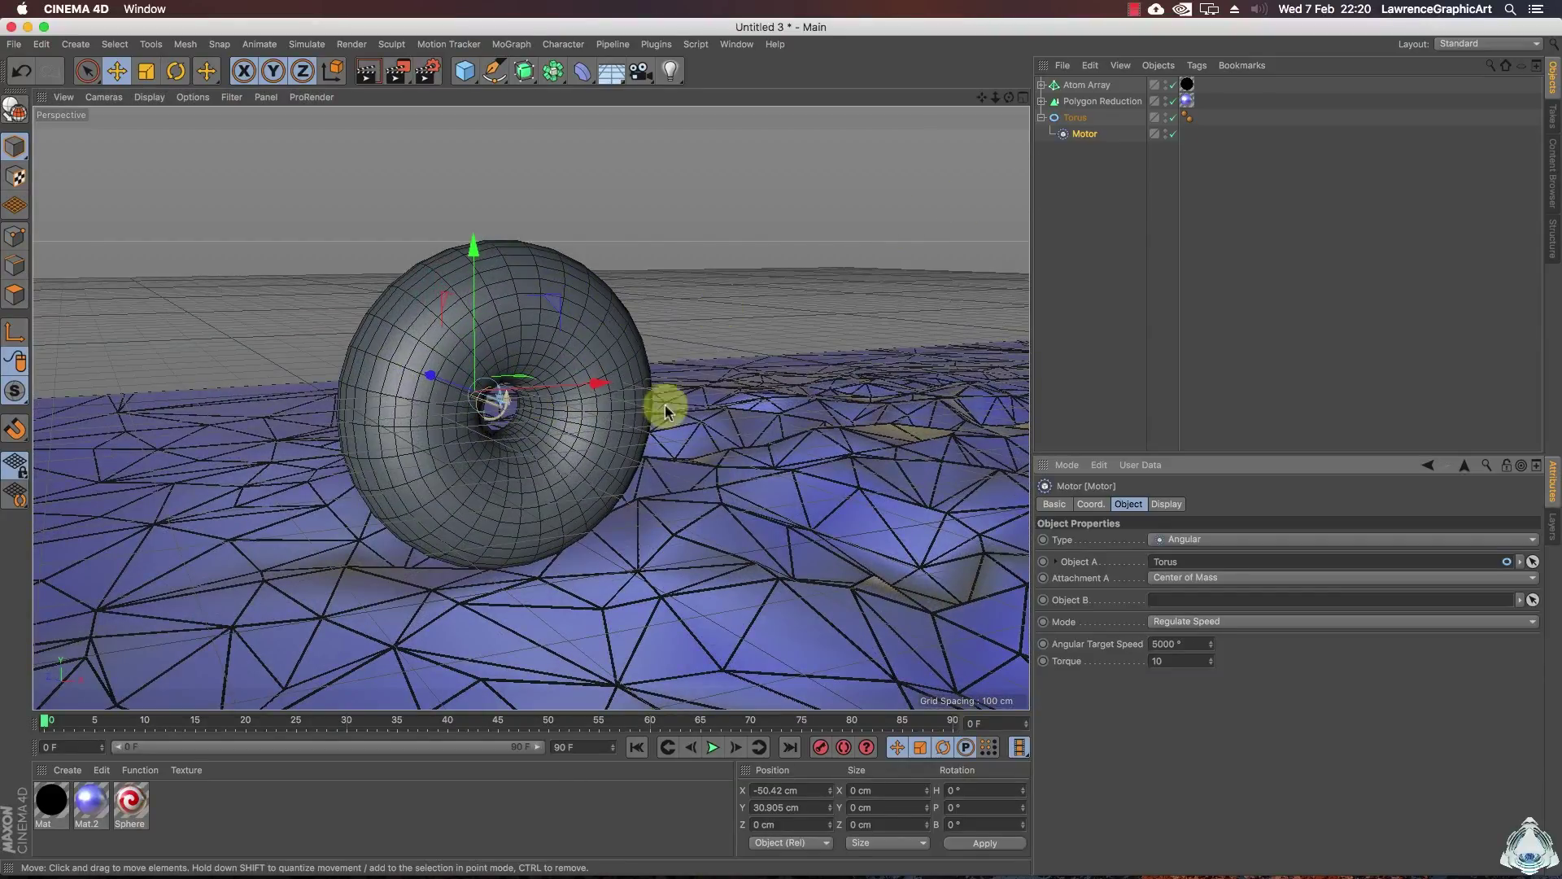
- Add a Soft Body simulation tag to the torus
{"action": "right_click", "coordinate": [1064, 120]}
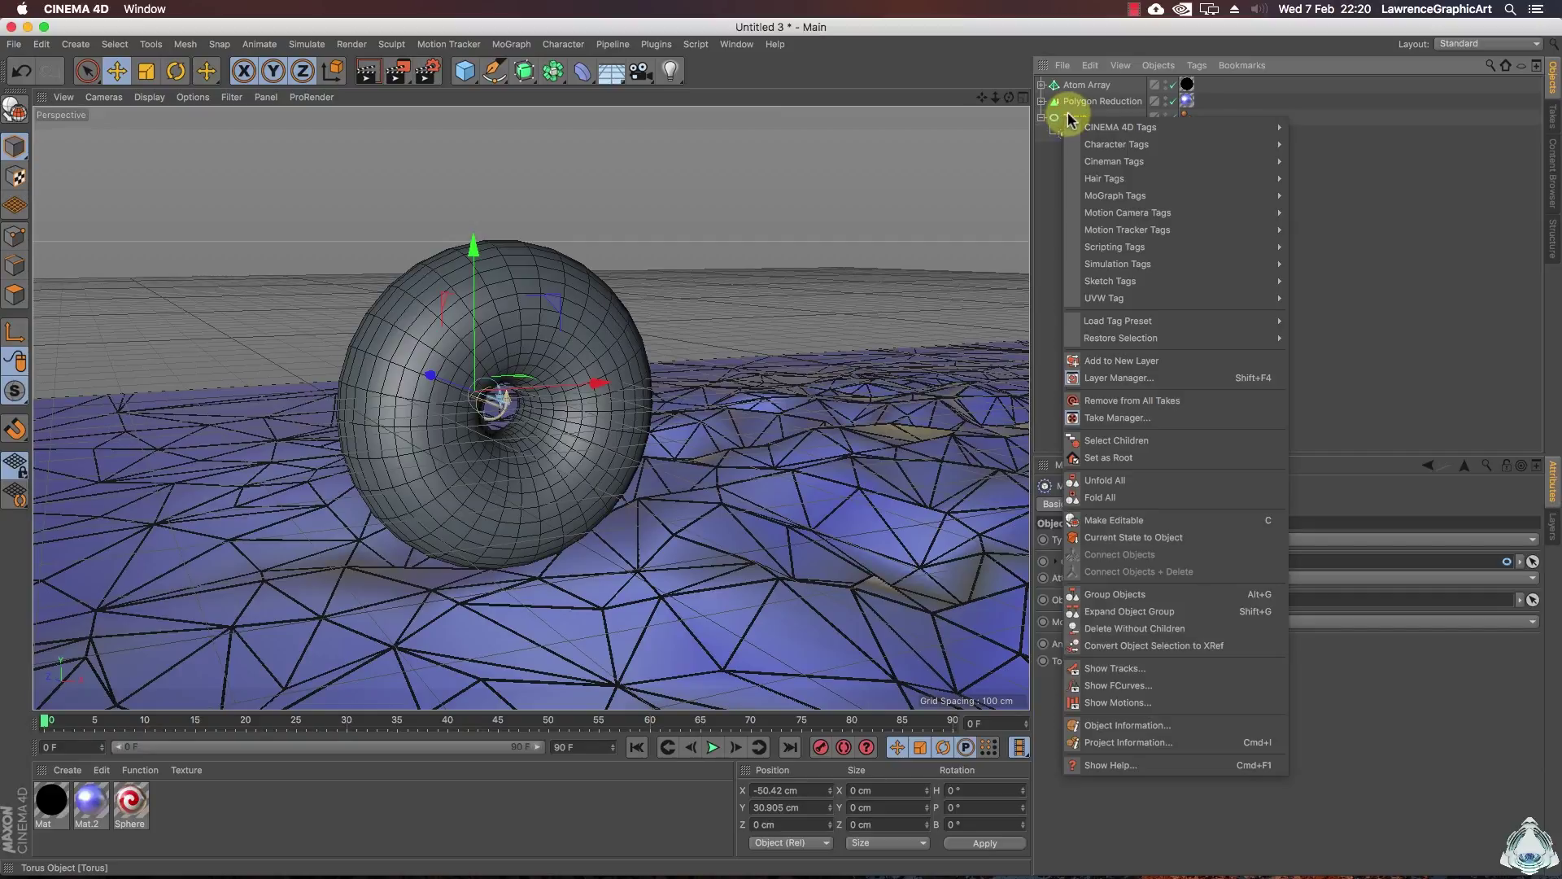
{"action": "mouse_move", "coordinate": [1142, 253]}
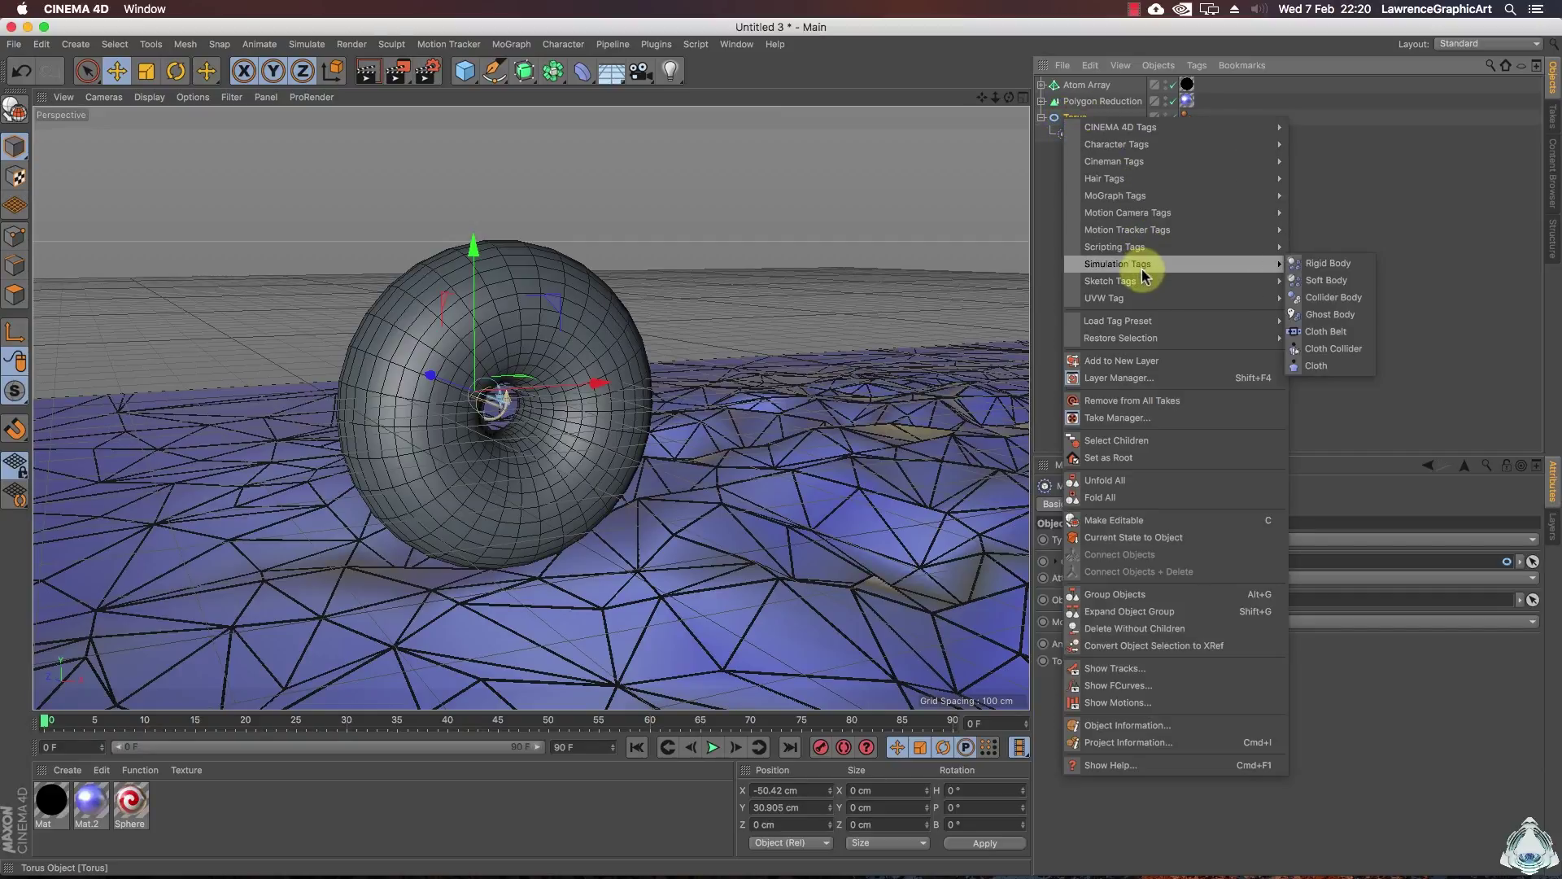
{"action": "left_click", "coordinate": [1320, 281]}
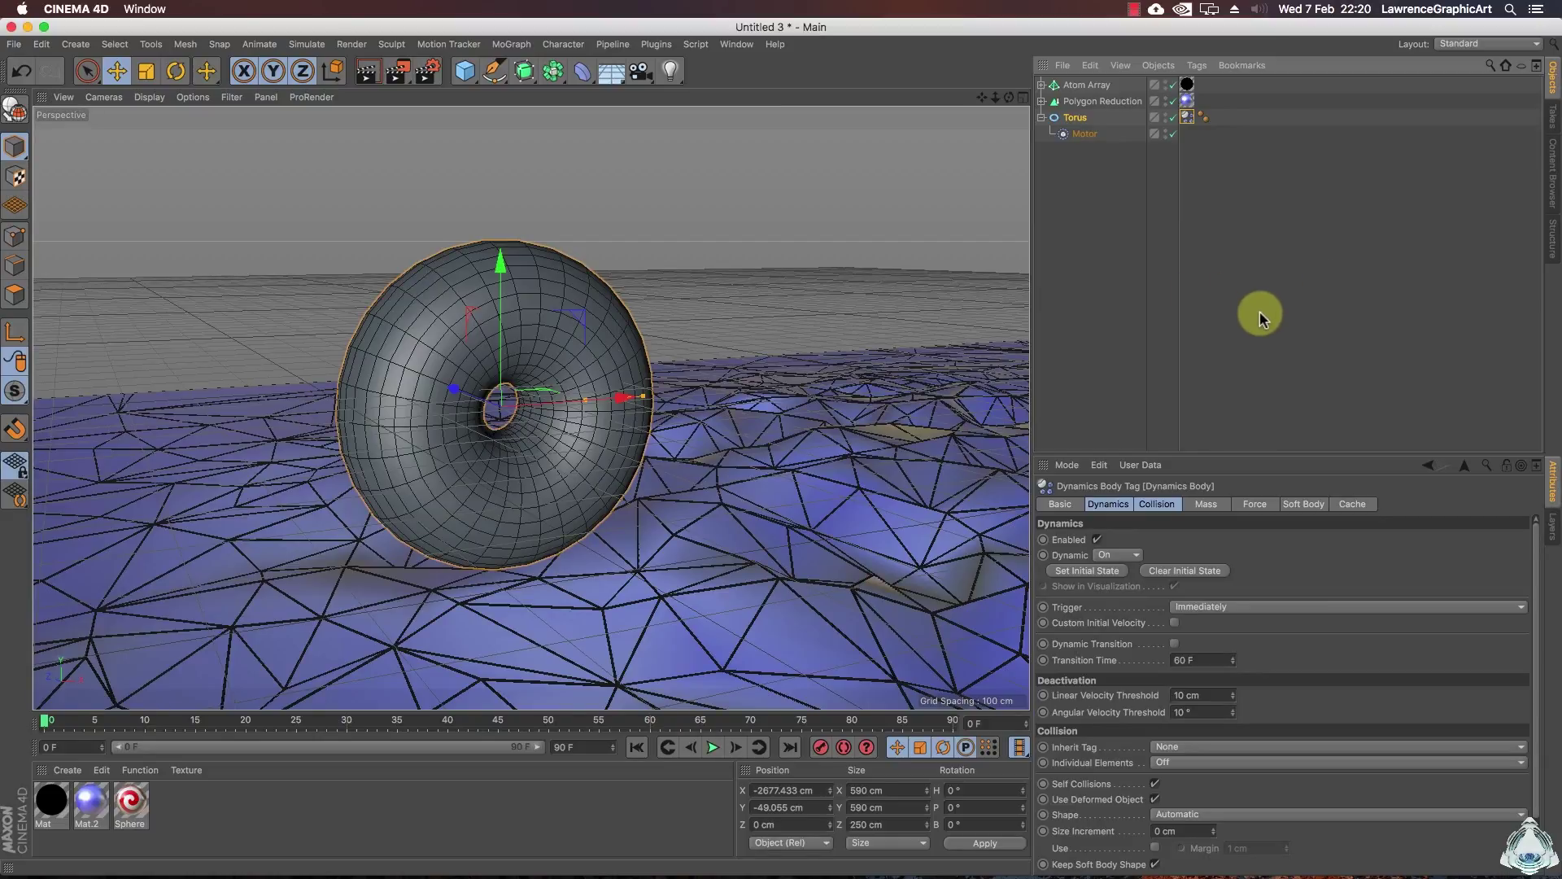
- Set the torus soft body's structural damping to 10 %, its elastic limit to 150 % and the shape conservation damping to 21 %
{"action": "left_click", "coordinate": [1301, 504]}
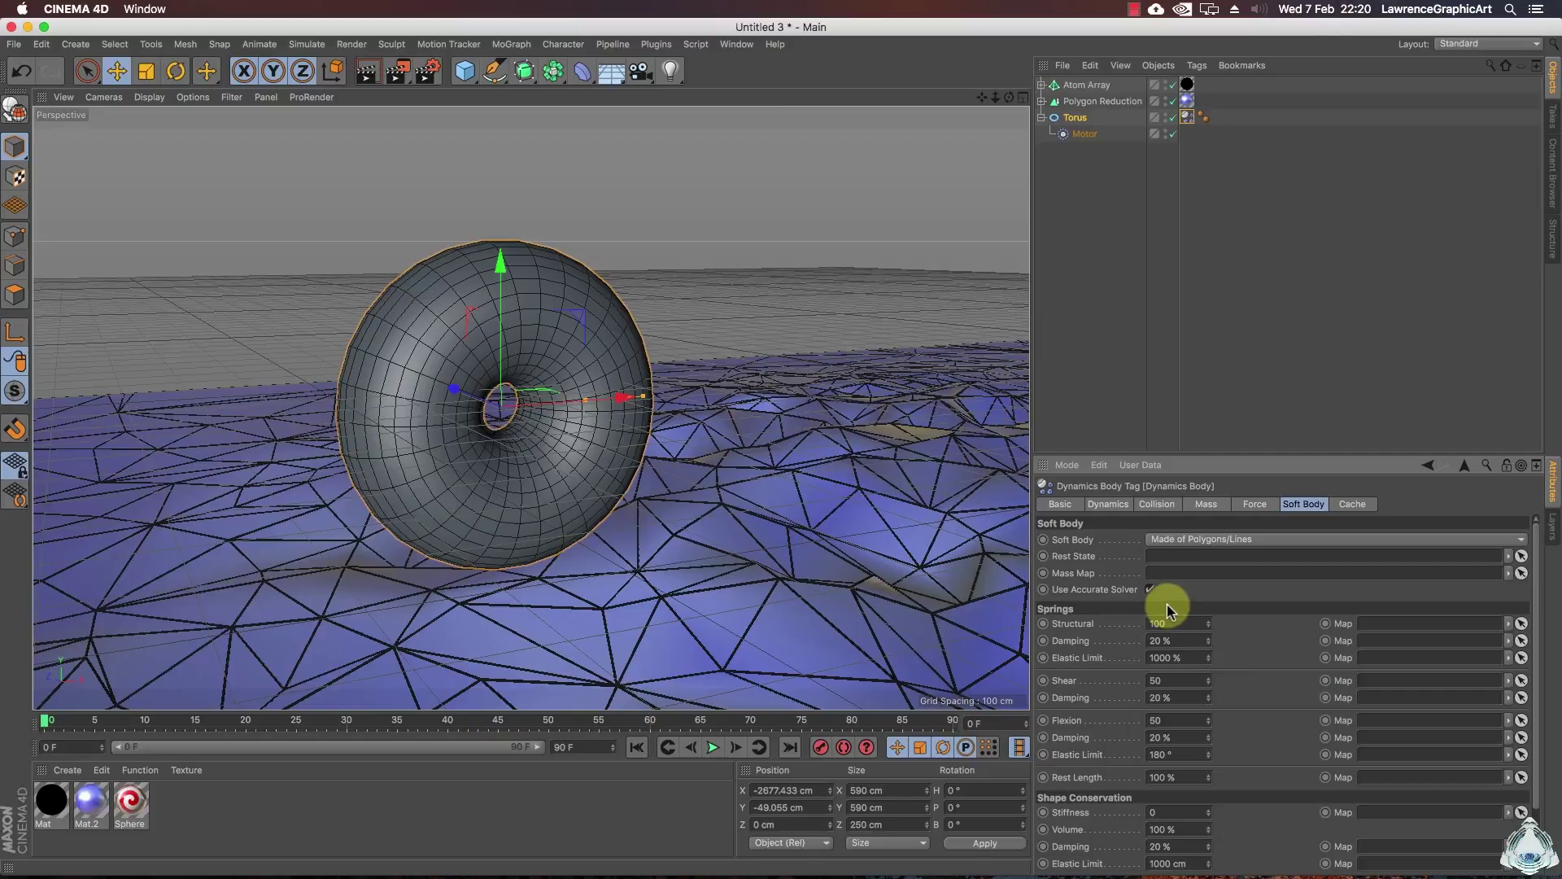
{"action": "left_click", "coordinate": [1173, 640]}
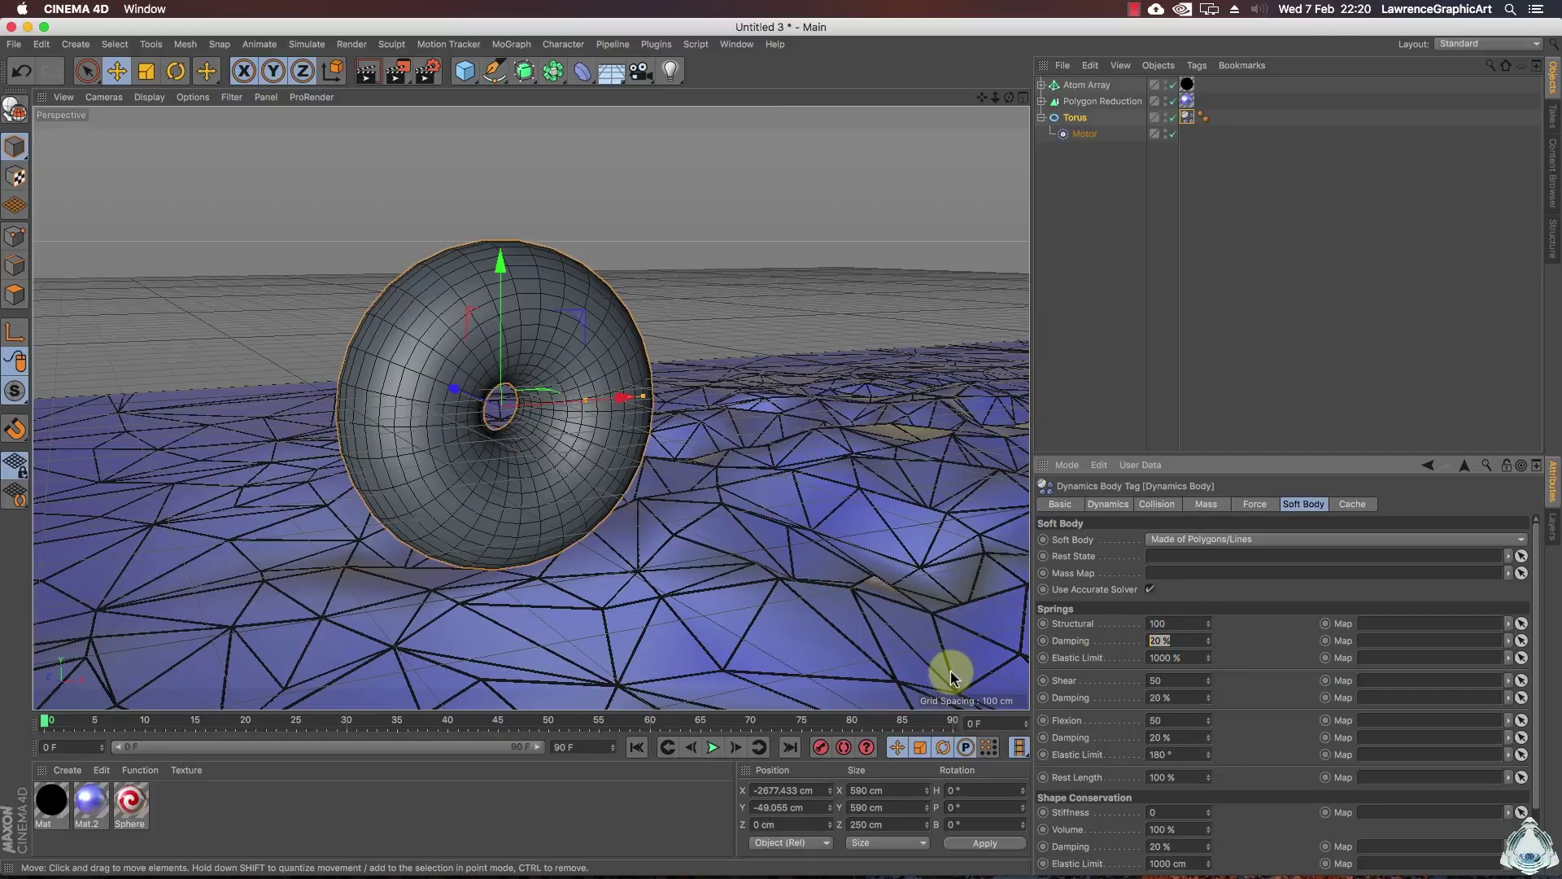
{"action": "left_click", "coordinate": [1187, 661]}
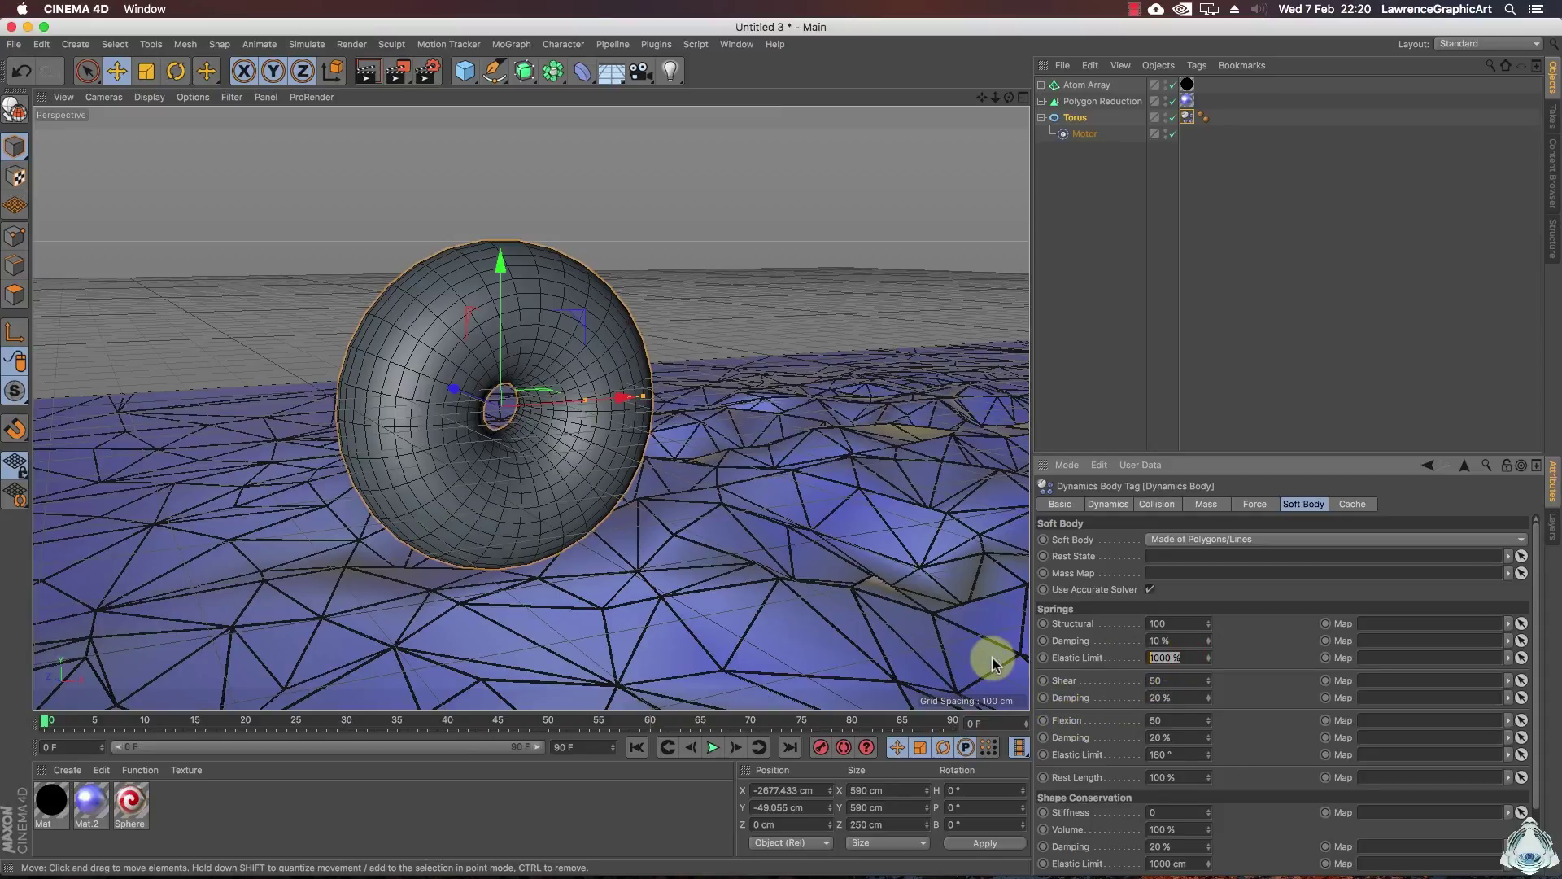
{"action": "left_click", "coordinate": [1190, 658]}
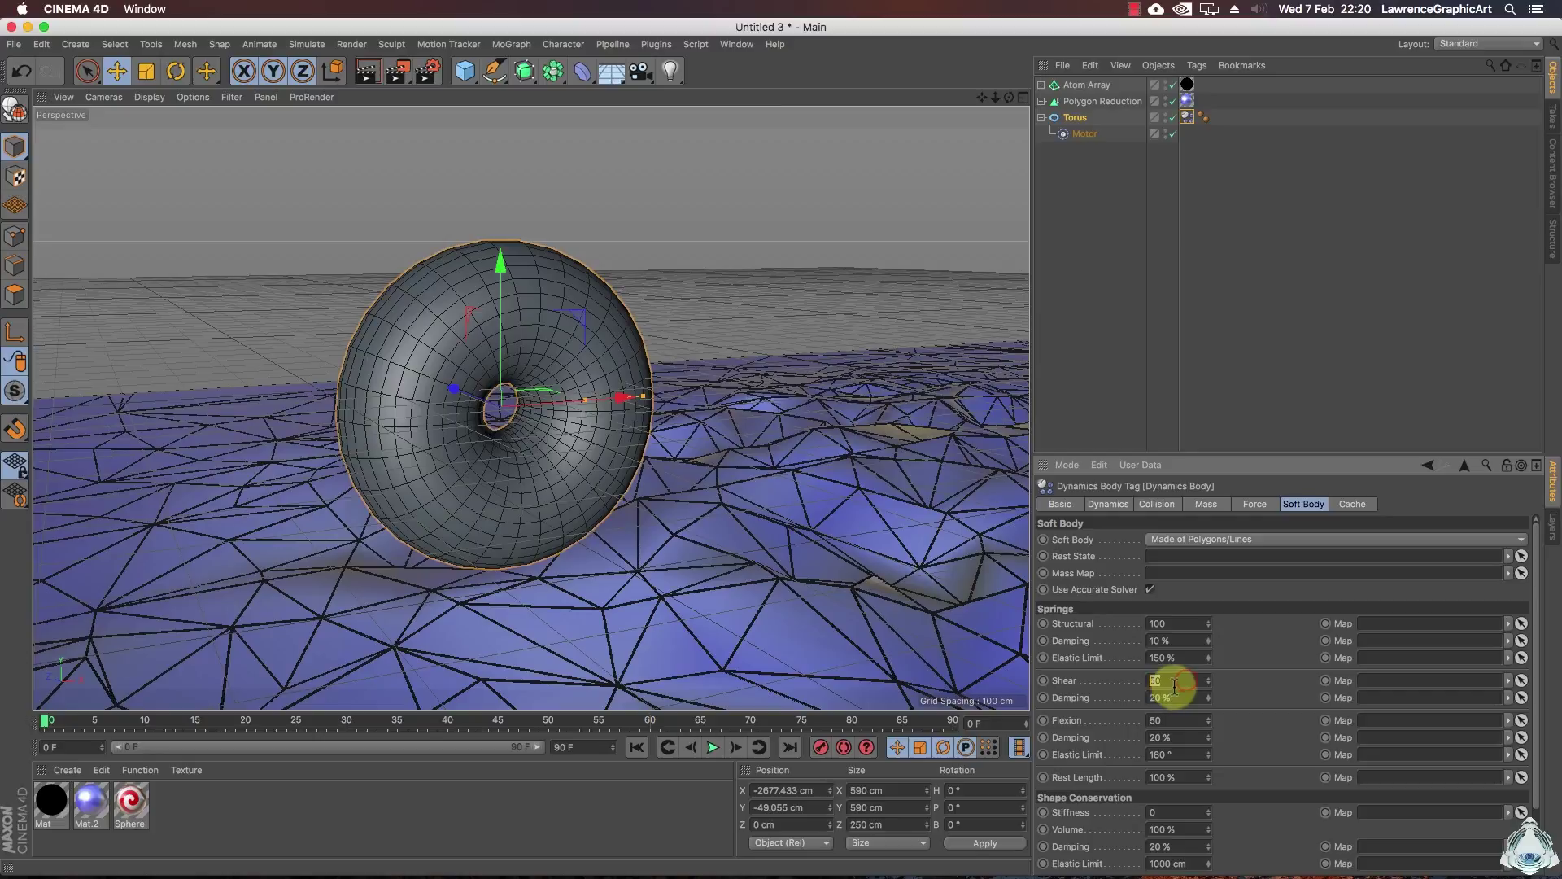
{"action": "left_click", "coordinate": [1175, 721]}
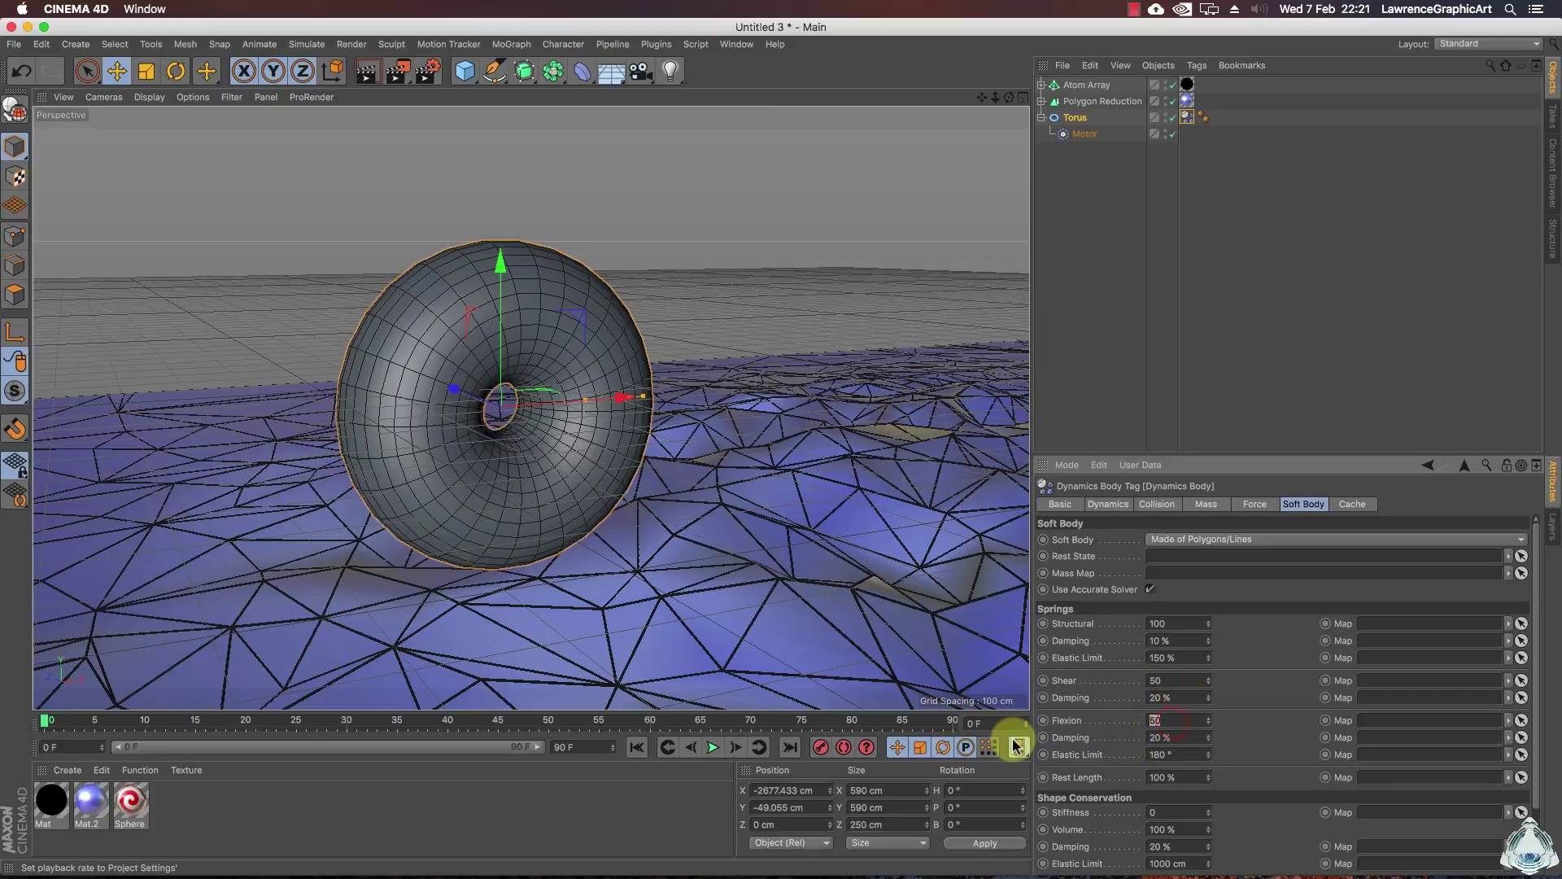
{"action": "left_click", "coordinate": [1184, 738]}
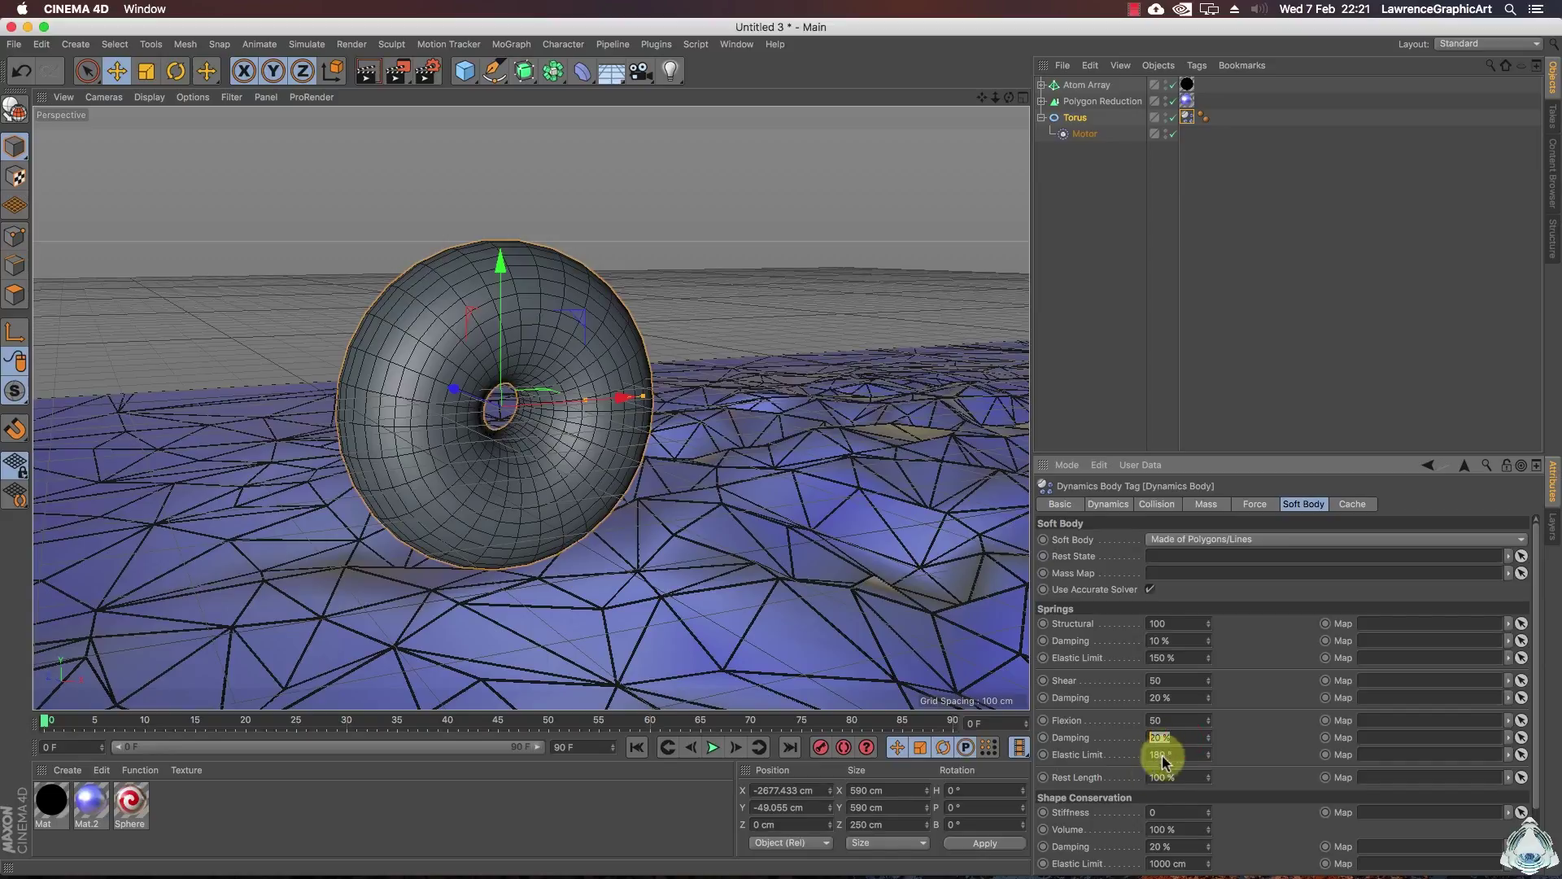
{"action": "scroll", "coordinate": [1233, 820], "scroll_direction": "down", "scroll_amount": 3}
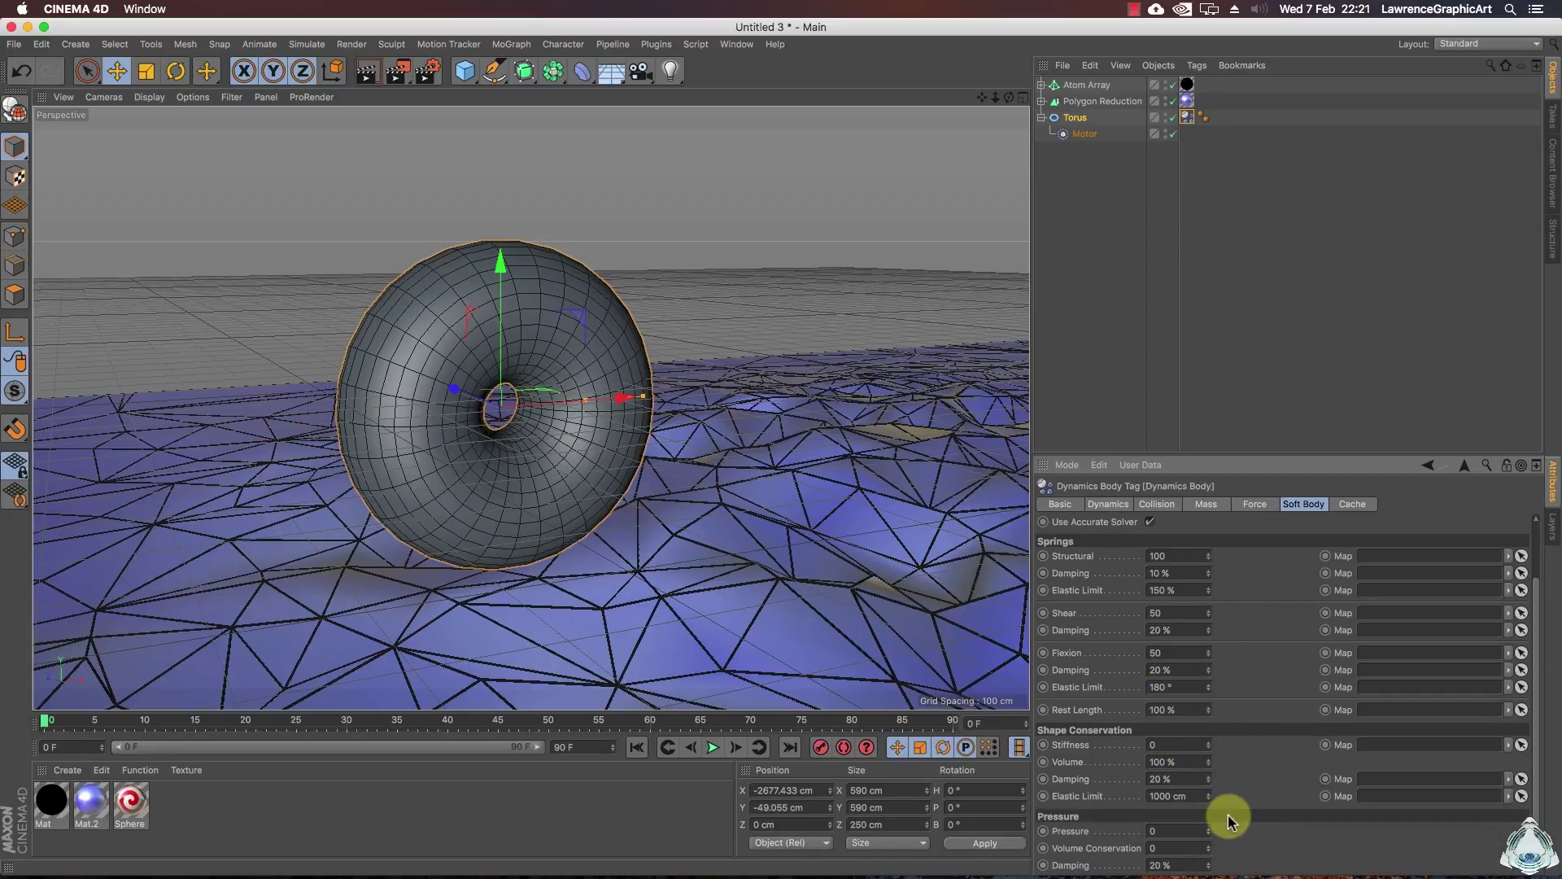
{"action": "scroll", "coordinate": [1228, 816], "scroll_direction": "up", "scroll_amount": 3}
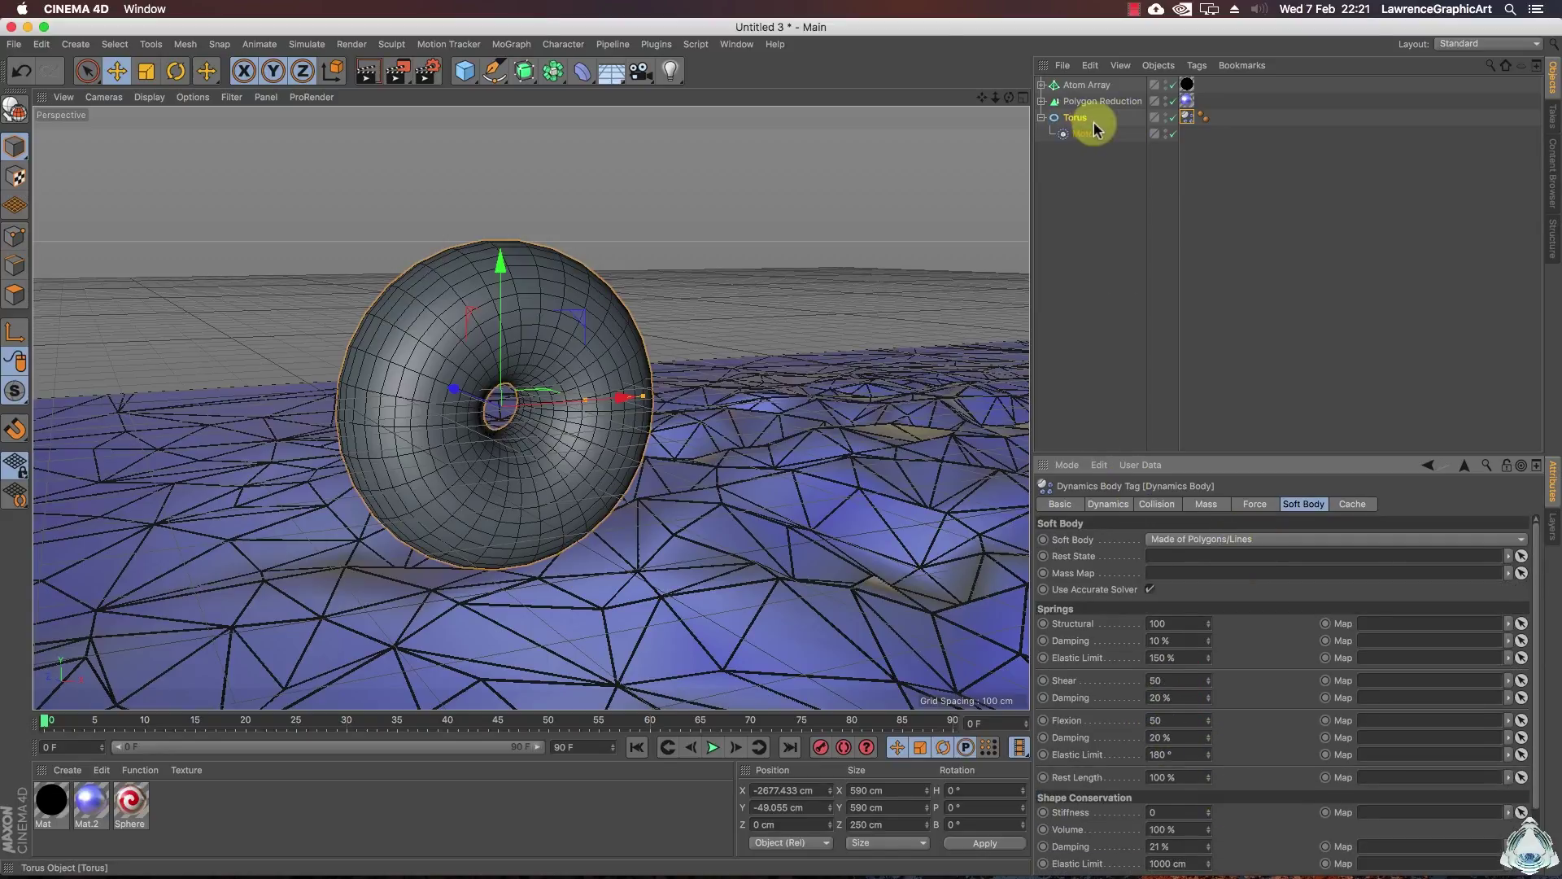
- Add a Collider Body simulation tag to the Landscape inside the Polygon Reduction object
{"action": "left_click", "coordinate": [1063, 102]}
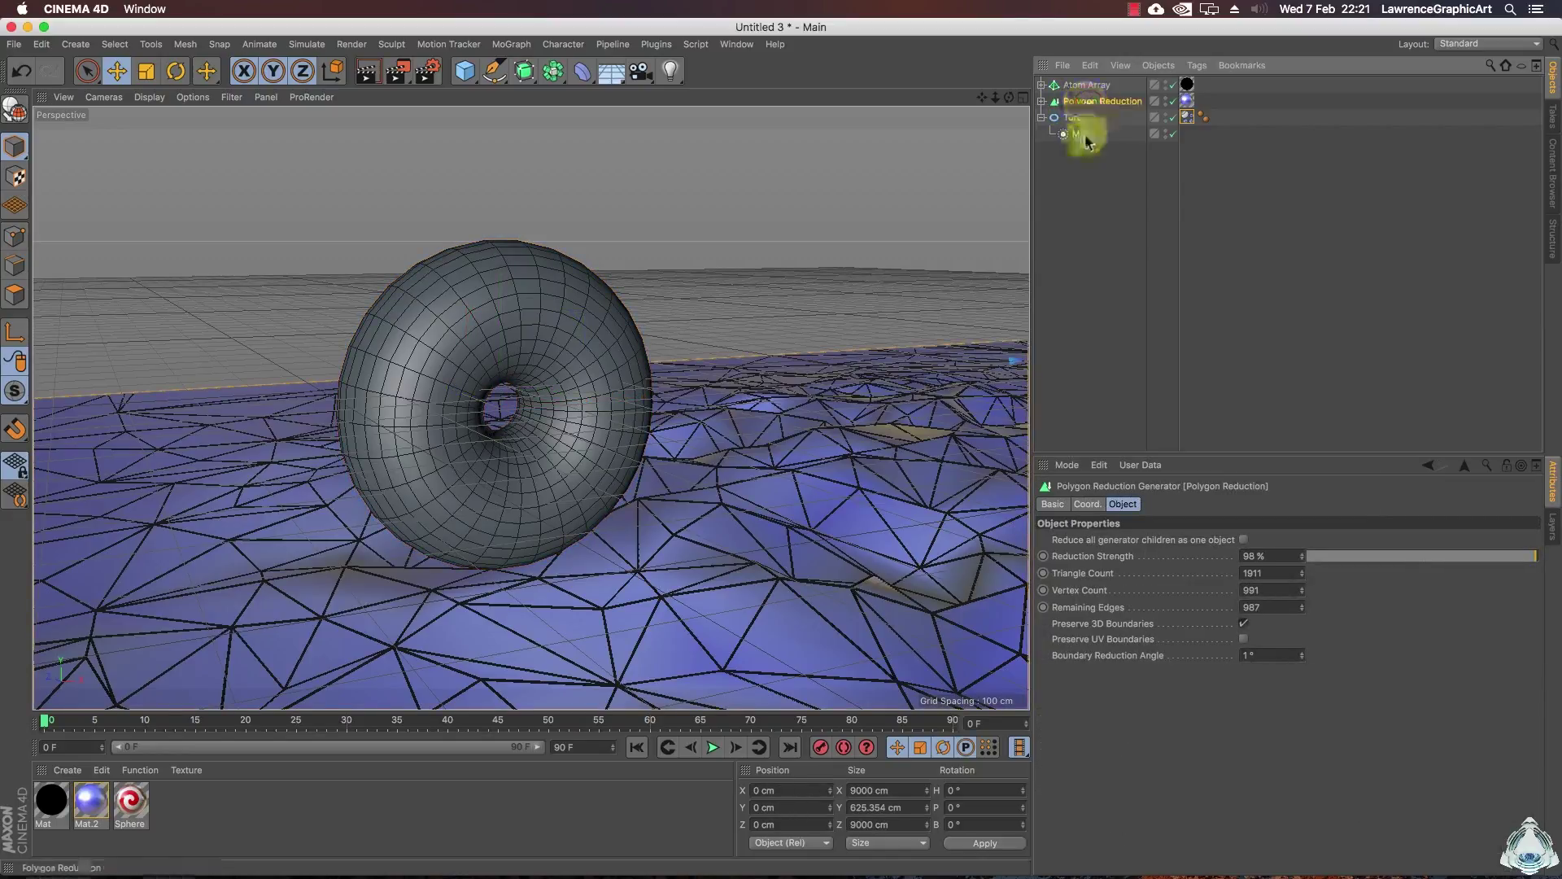
{"action": "left_click", "coordinate": [1042, 102]}
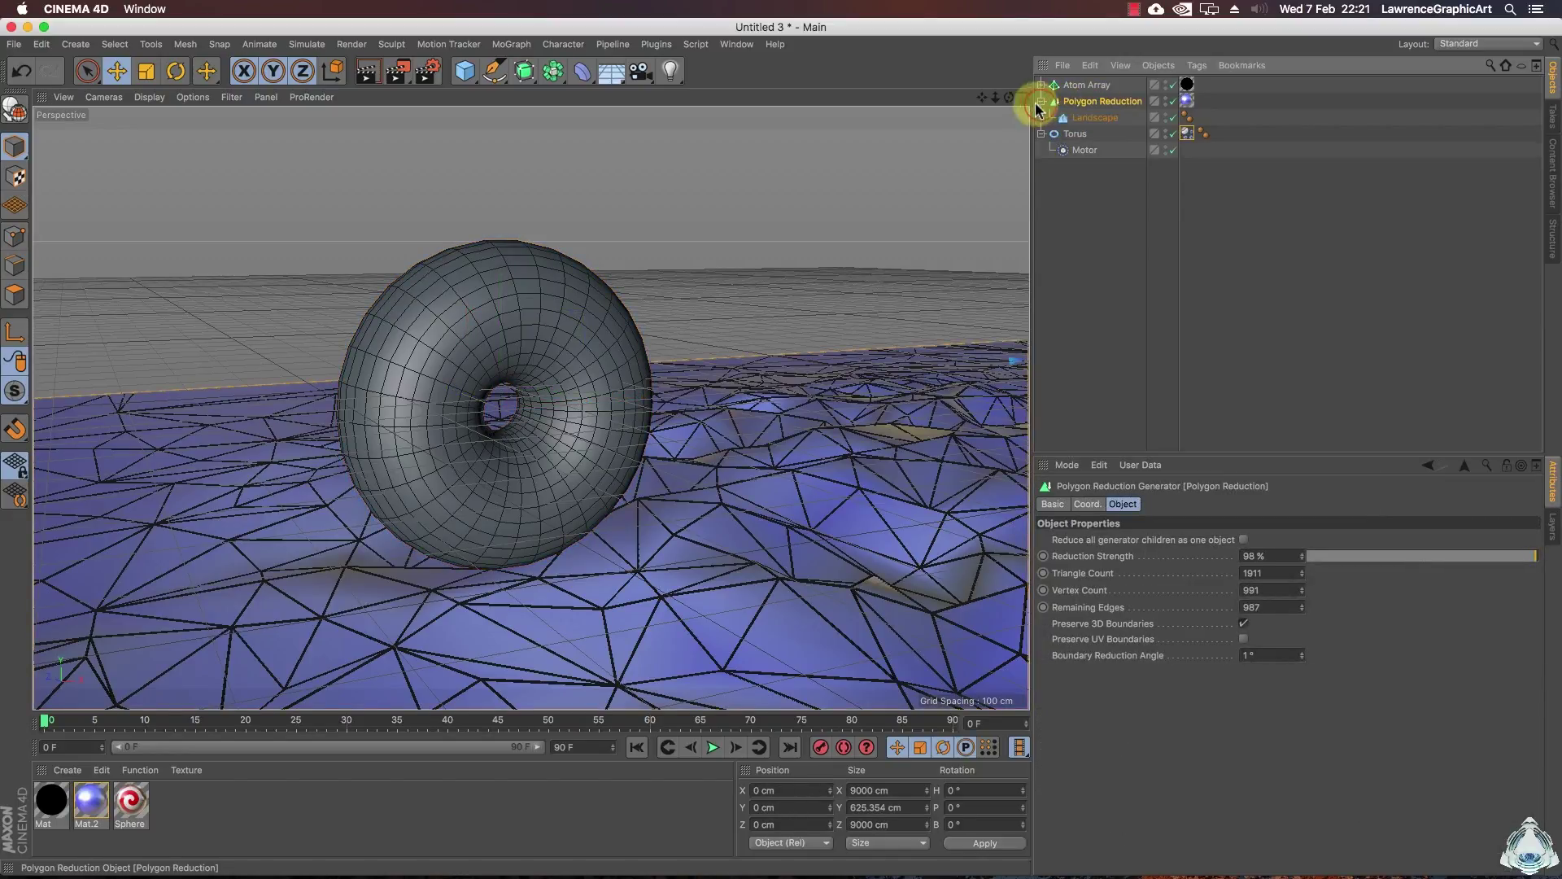
{"action": "left_click", "coordinate": [1094, 120]}
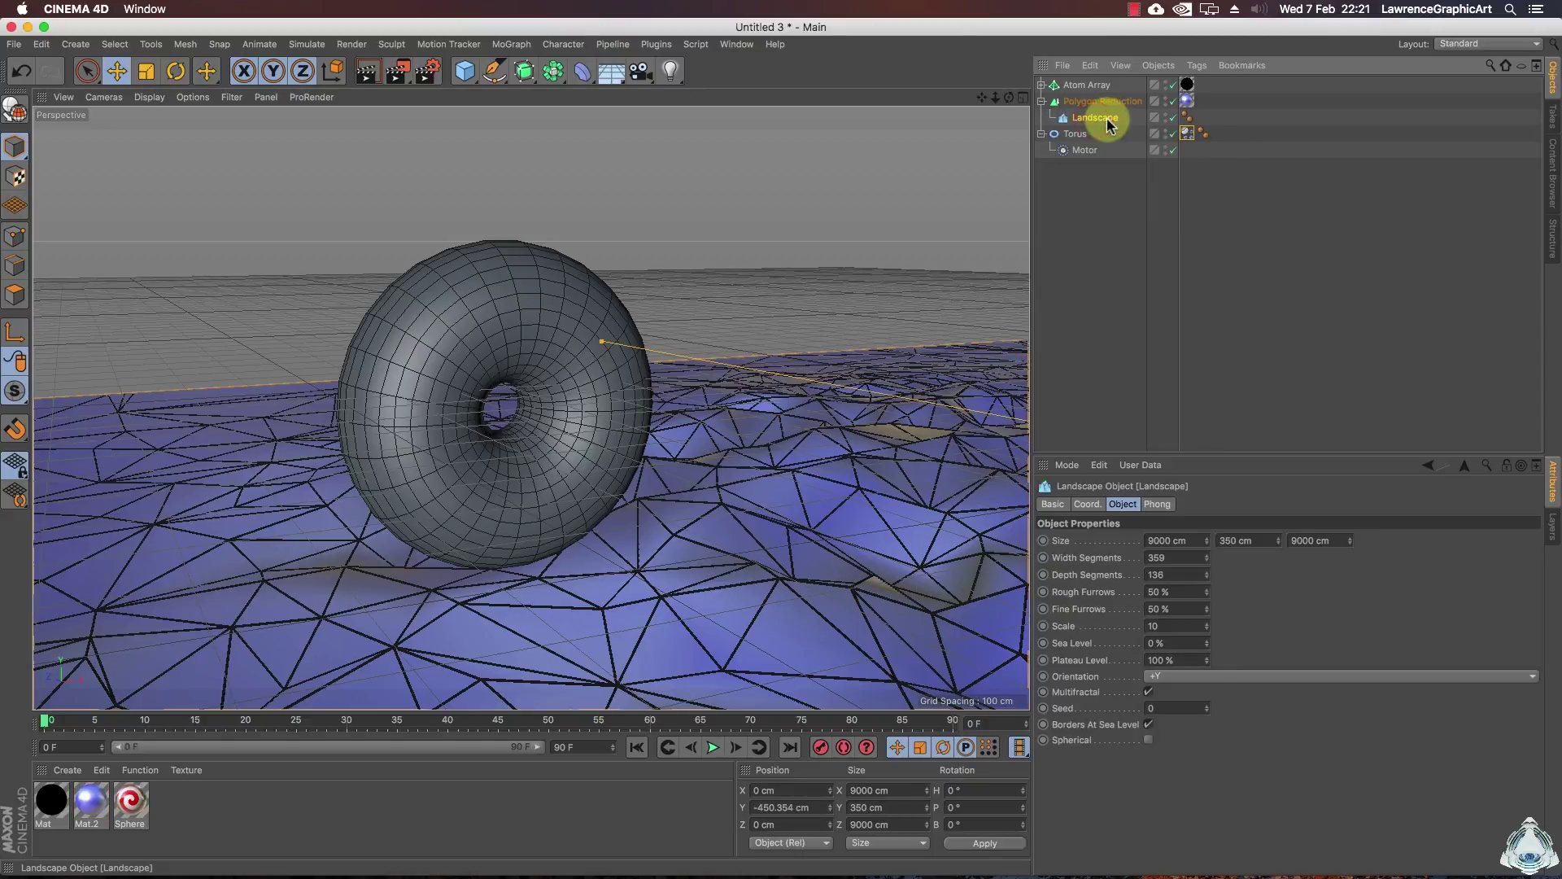
{"action": "right_click", "coordinate": [1072, 118]}
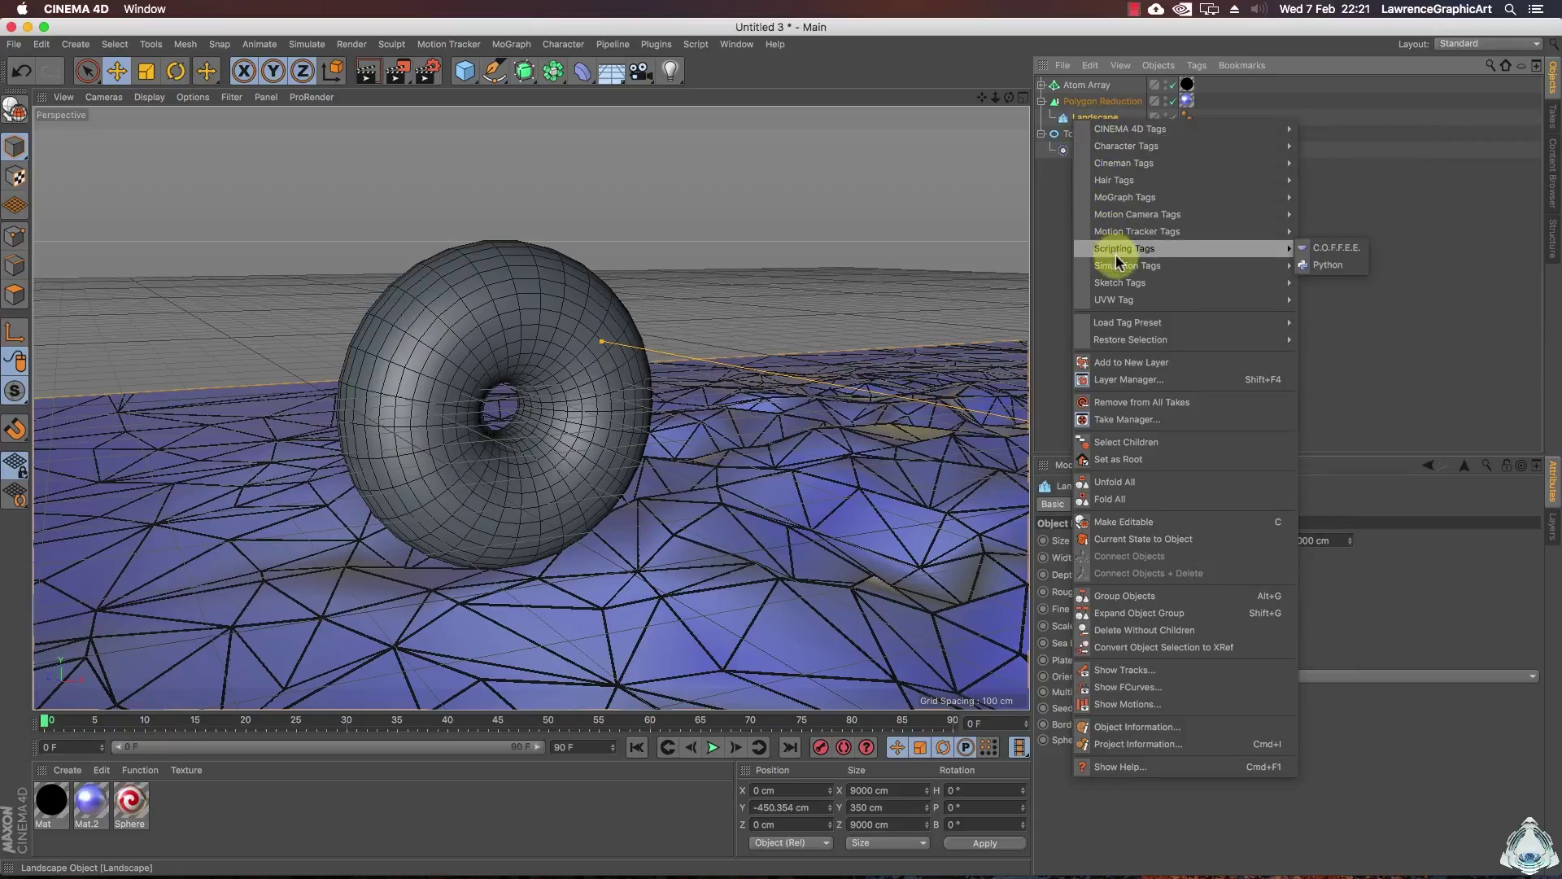
{"action": "mouse_move", "coordinate": [1140, 273]}
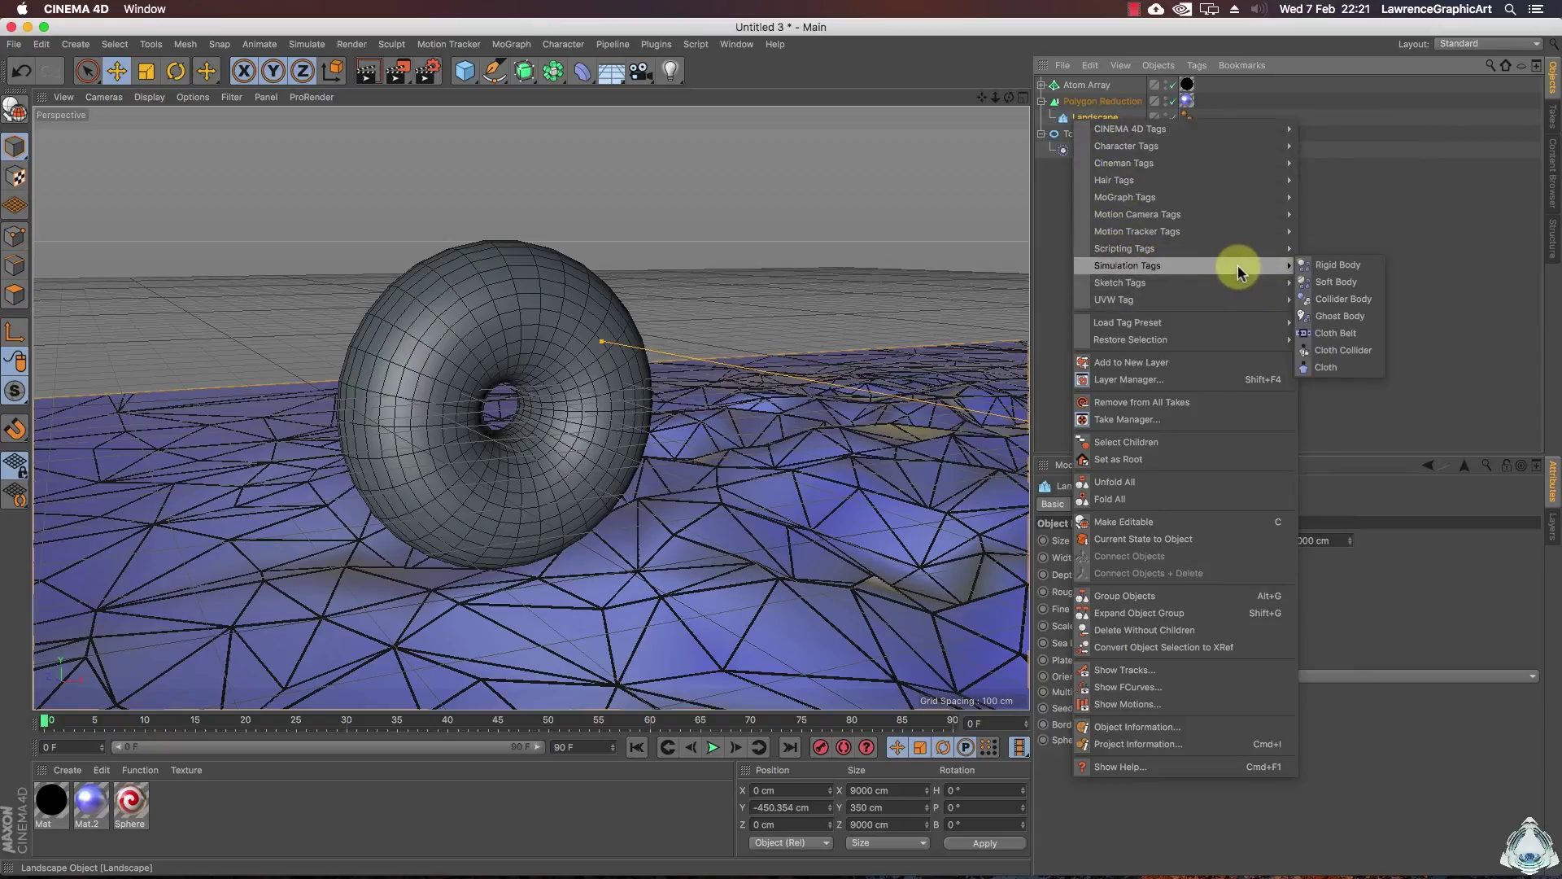
{"action": "left_click", "coordinate": [1318, 301]}
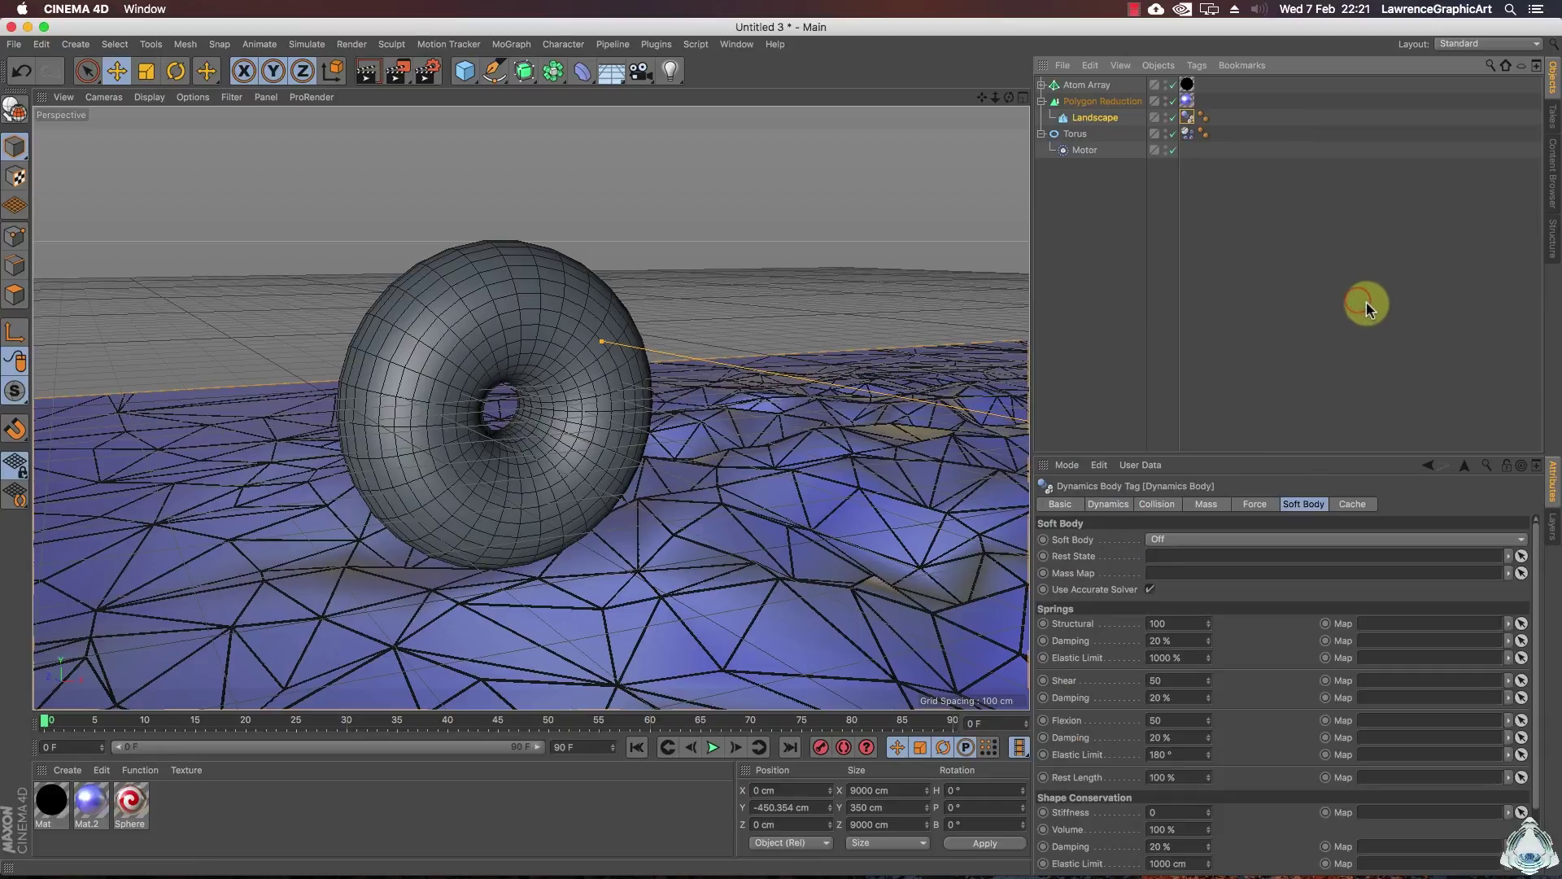
- Set the landscape collider's Inherit Tag to Apply Tag to Children and its Individual Elements to Top Level
{"action": "left_click", "coordinate": [1110, 505]}
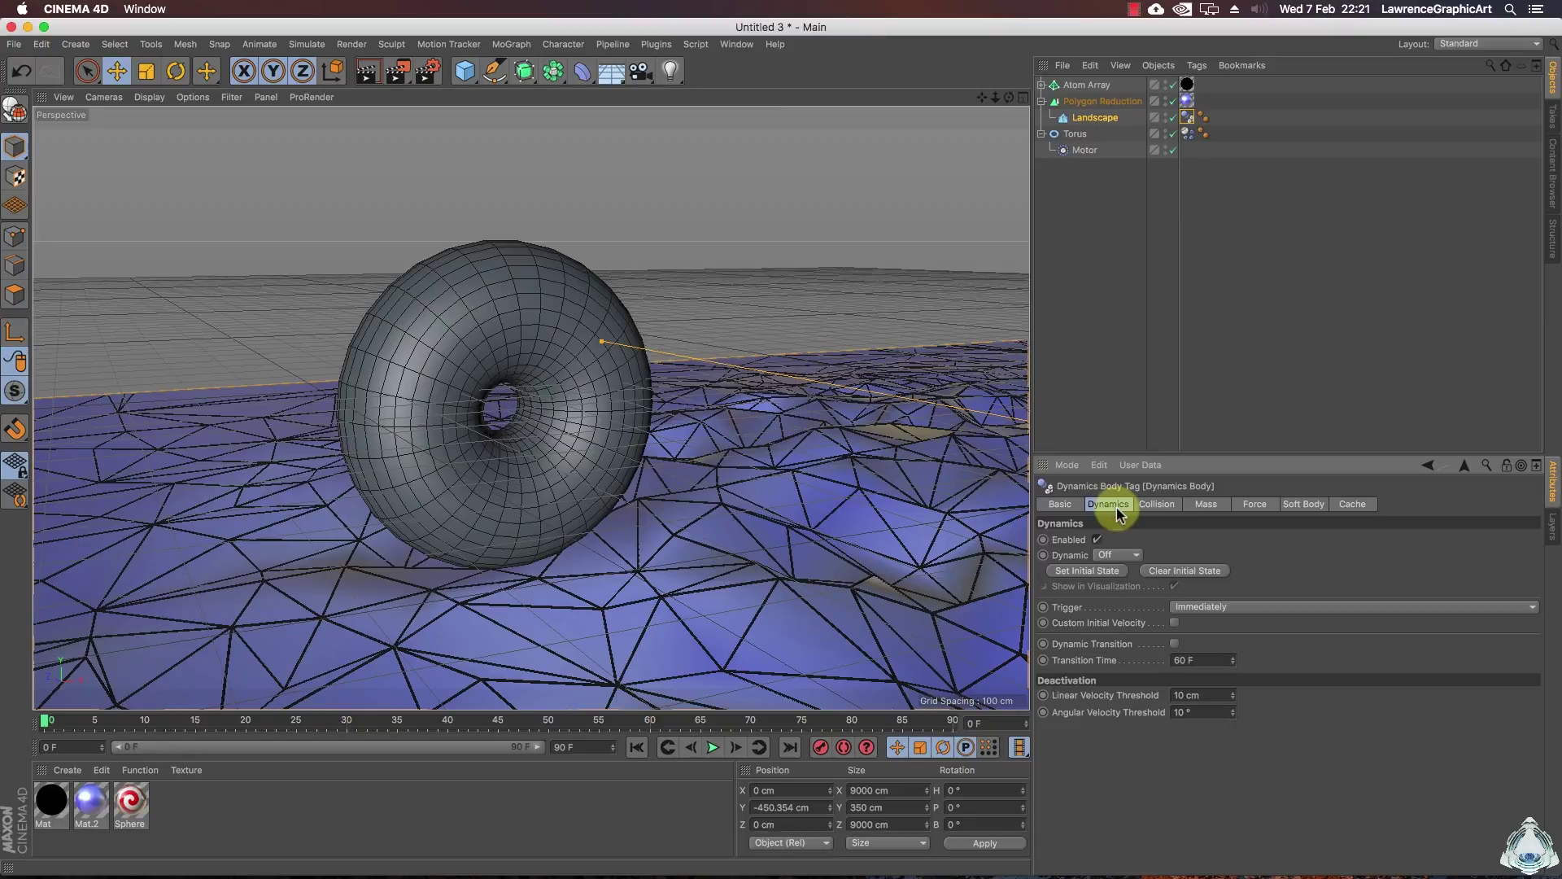
{"action": "left_click", "coordinate": [1153, 509]}
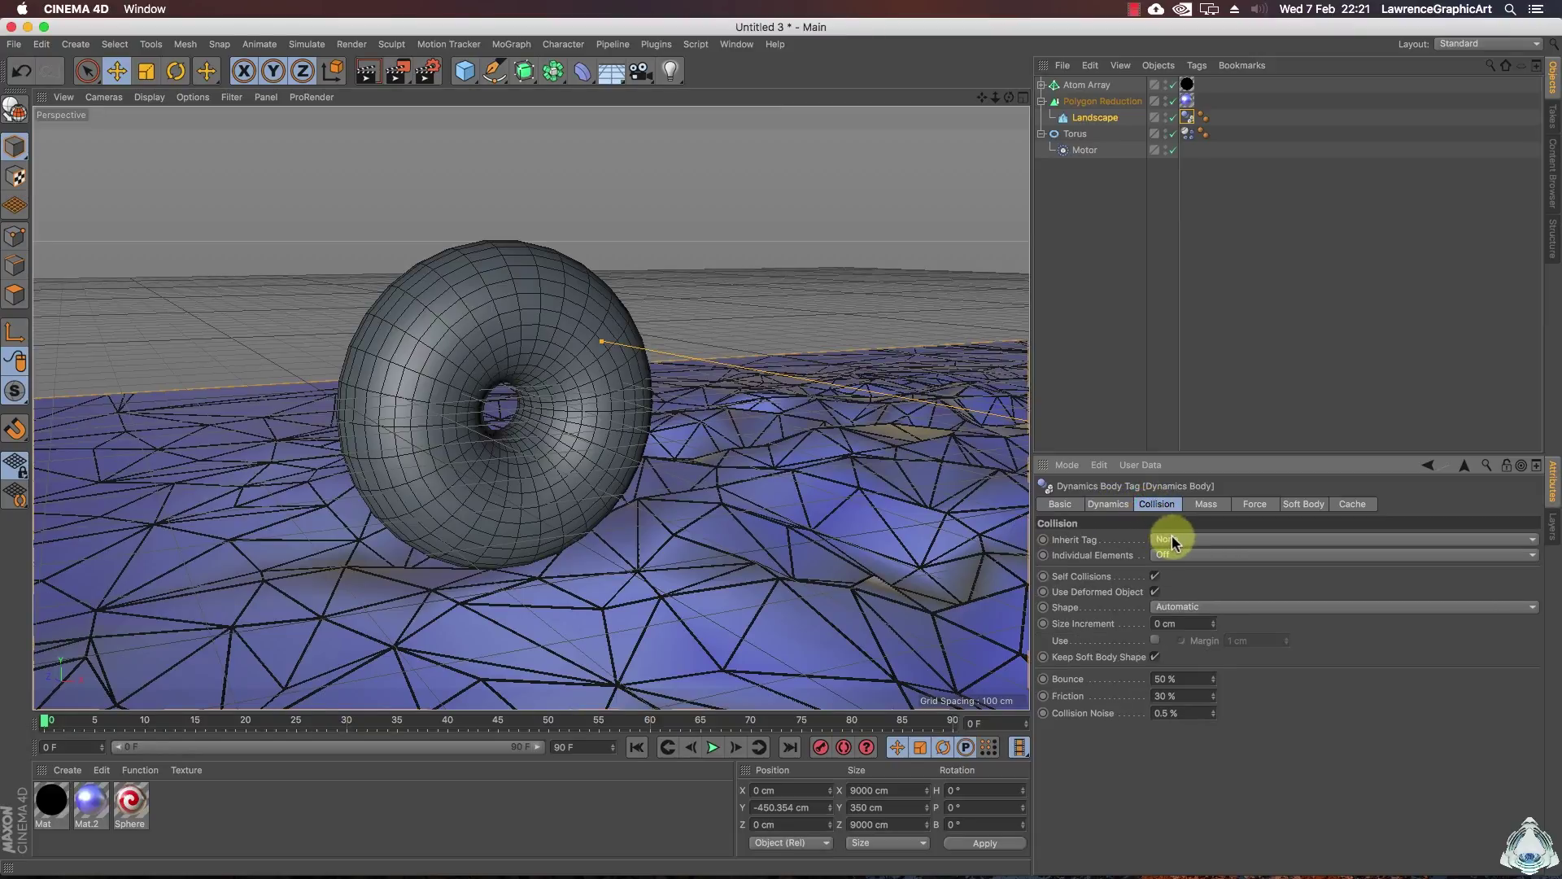
{"action": "left_click", "coordinate": [1172, 539]}
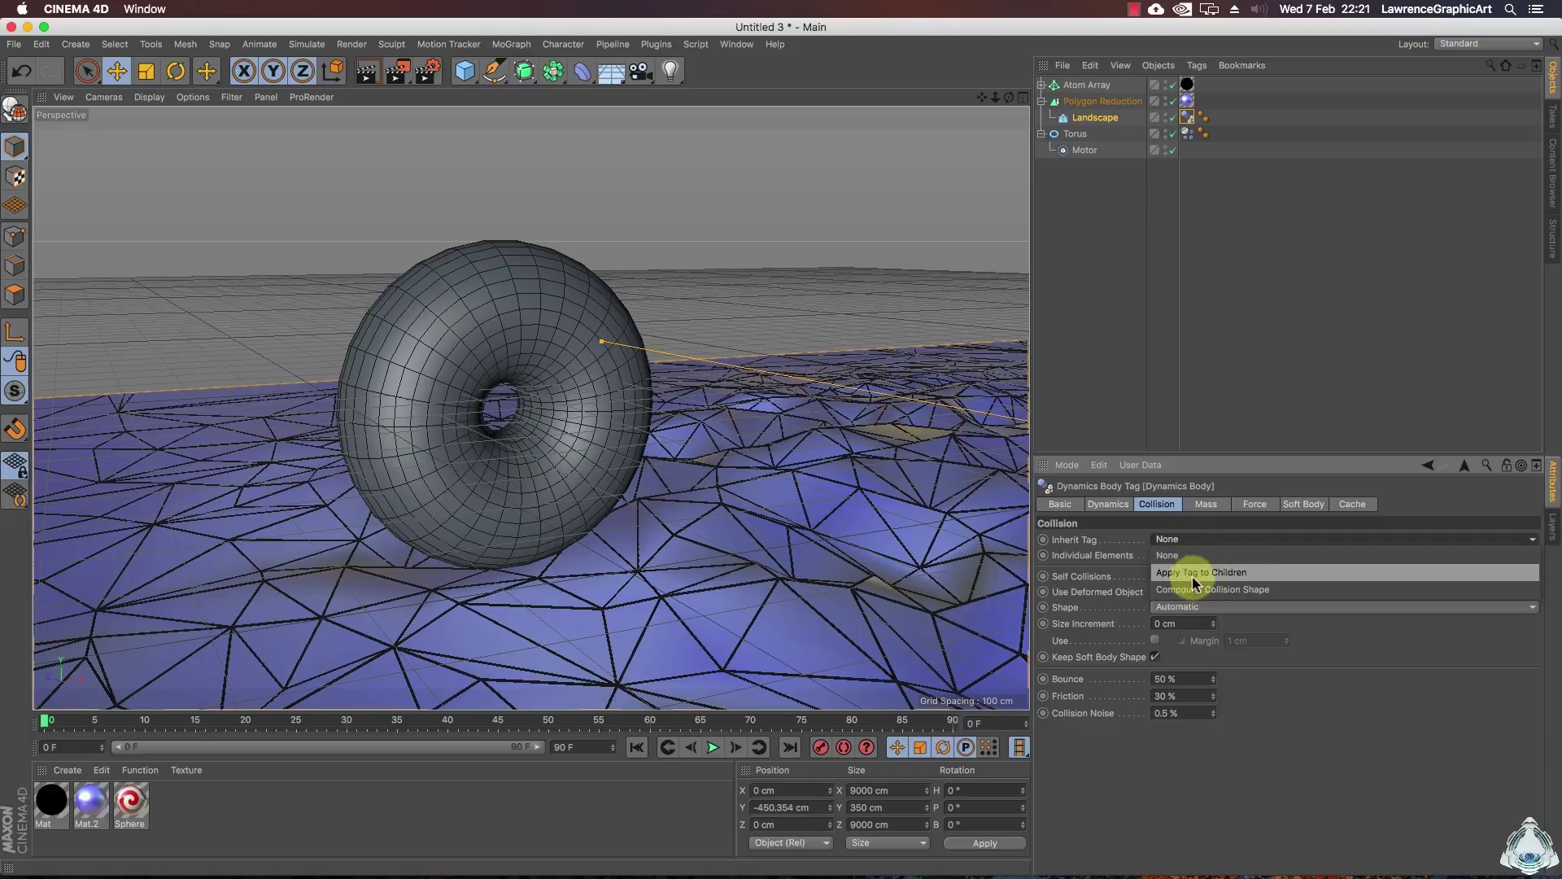
{"action": "left_click", "coordinate": [1195, 574]}
{"action": "left_click", "coordinate": [1214, 557]}
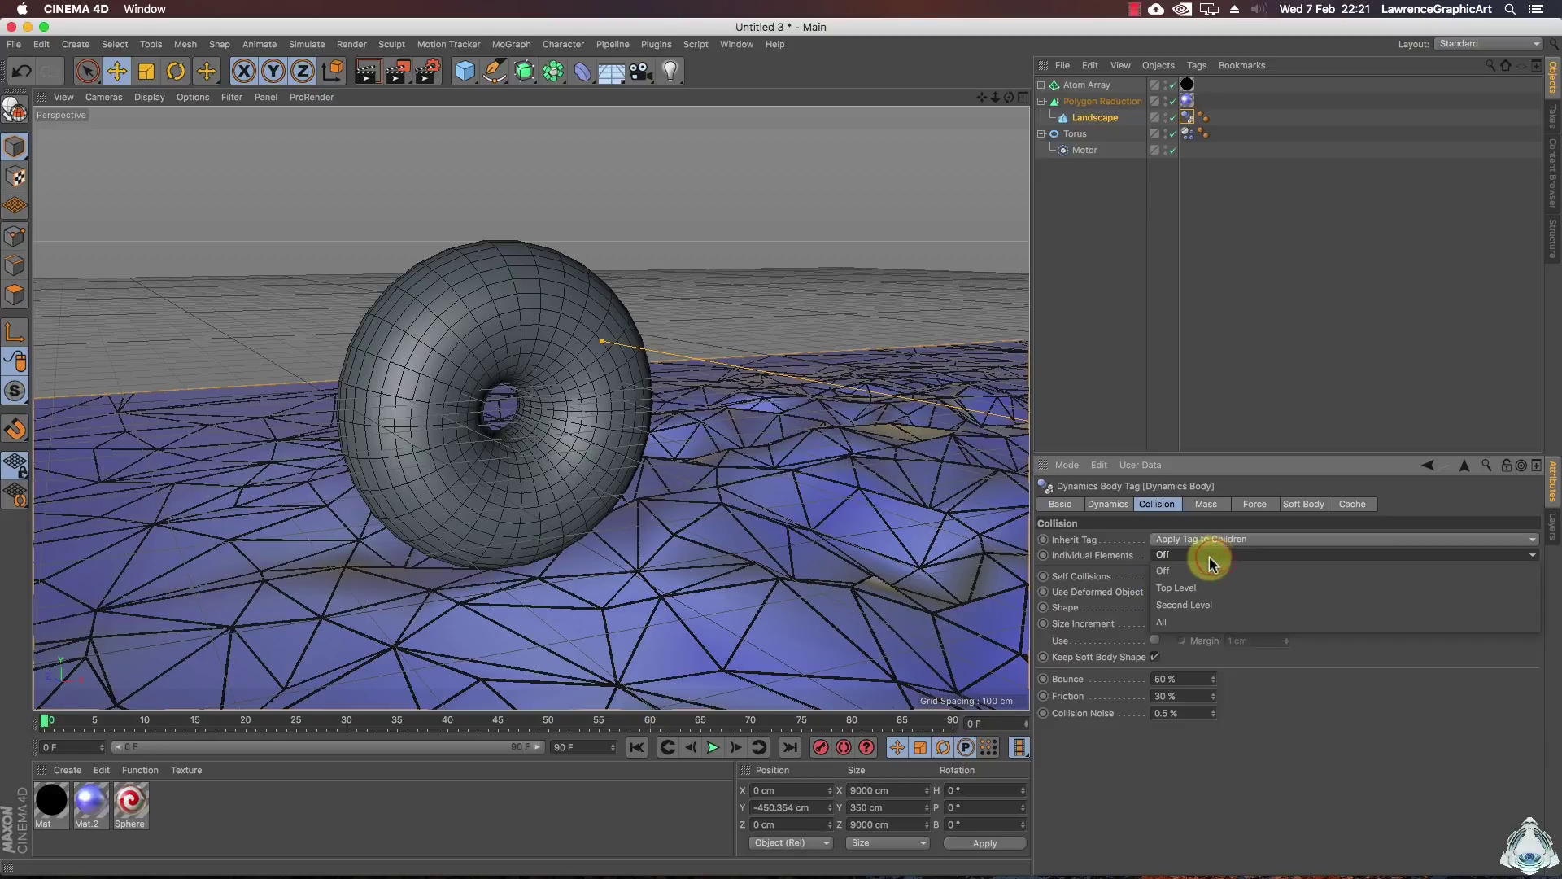
{"action": "left_click", "coordinate": [1234, 586]}
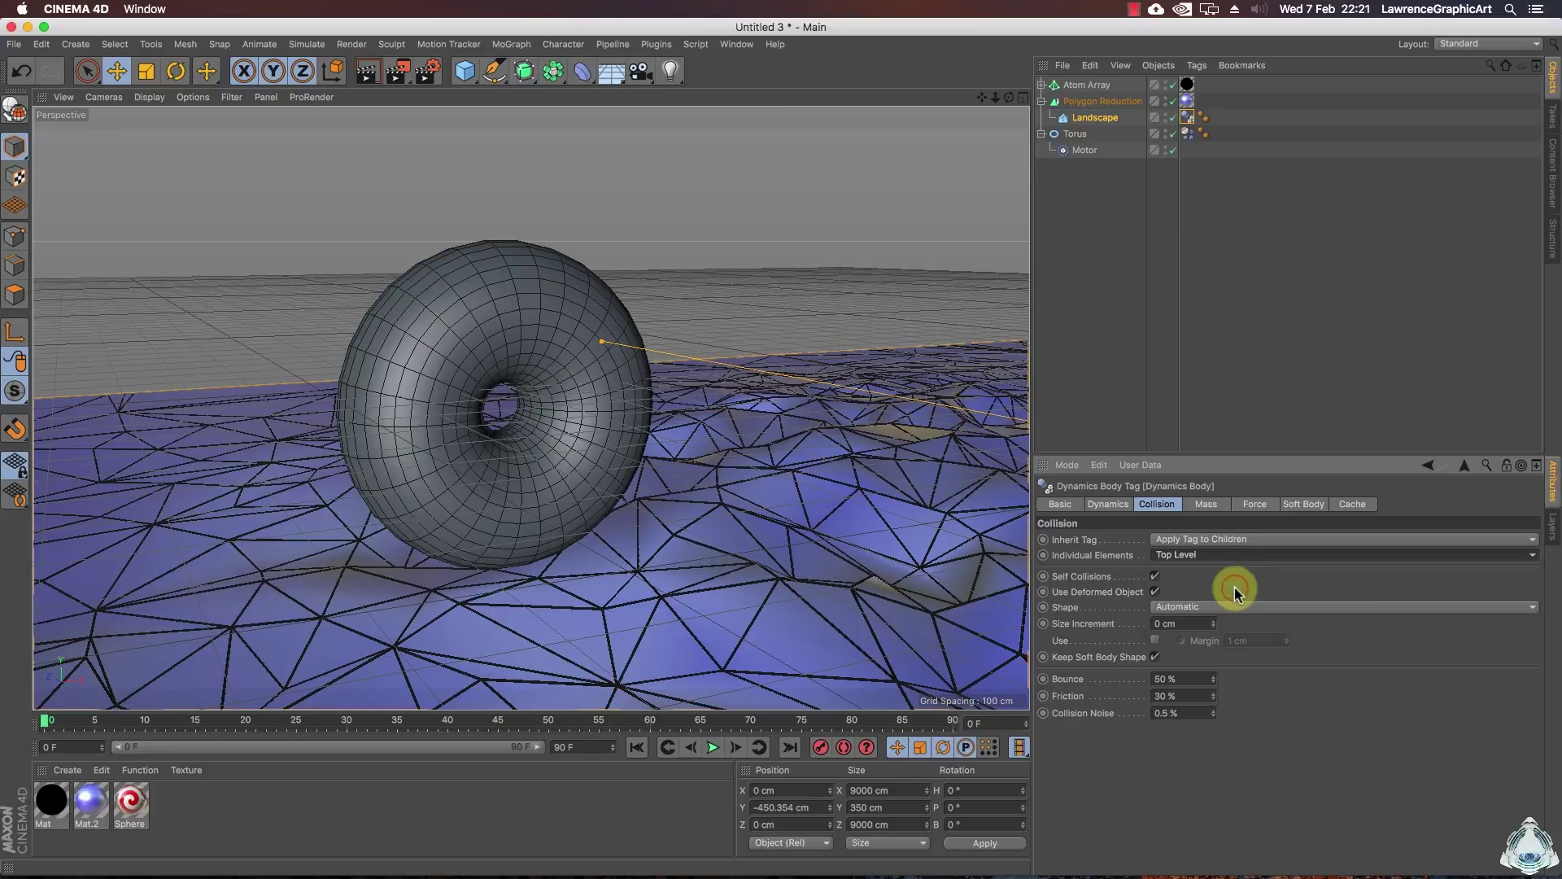
- Extend the animation to 300 frames and widen the preview range to cover all of it
{"action": "left_click_drag", "start_coordinate": [1009, 97], "coordinate": [855, 299]}
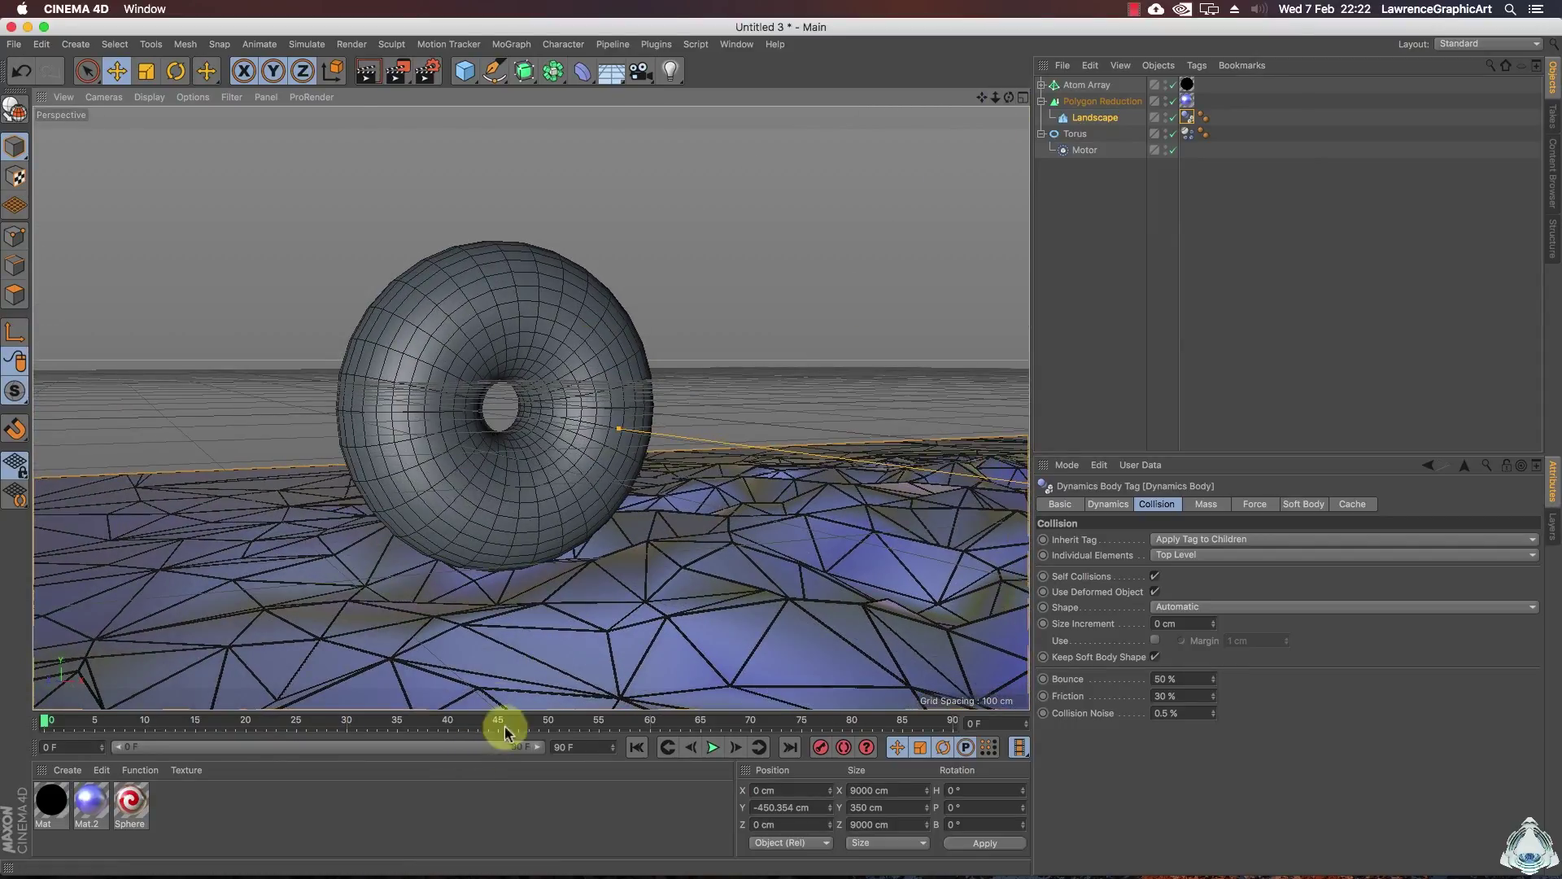
{"action": "double_click", "coordinate": [586, 747]}
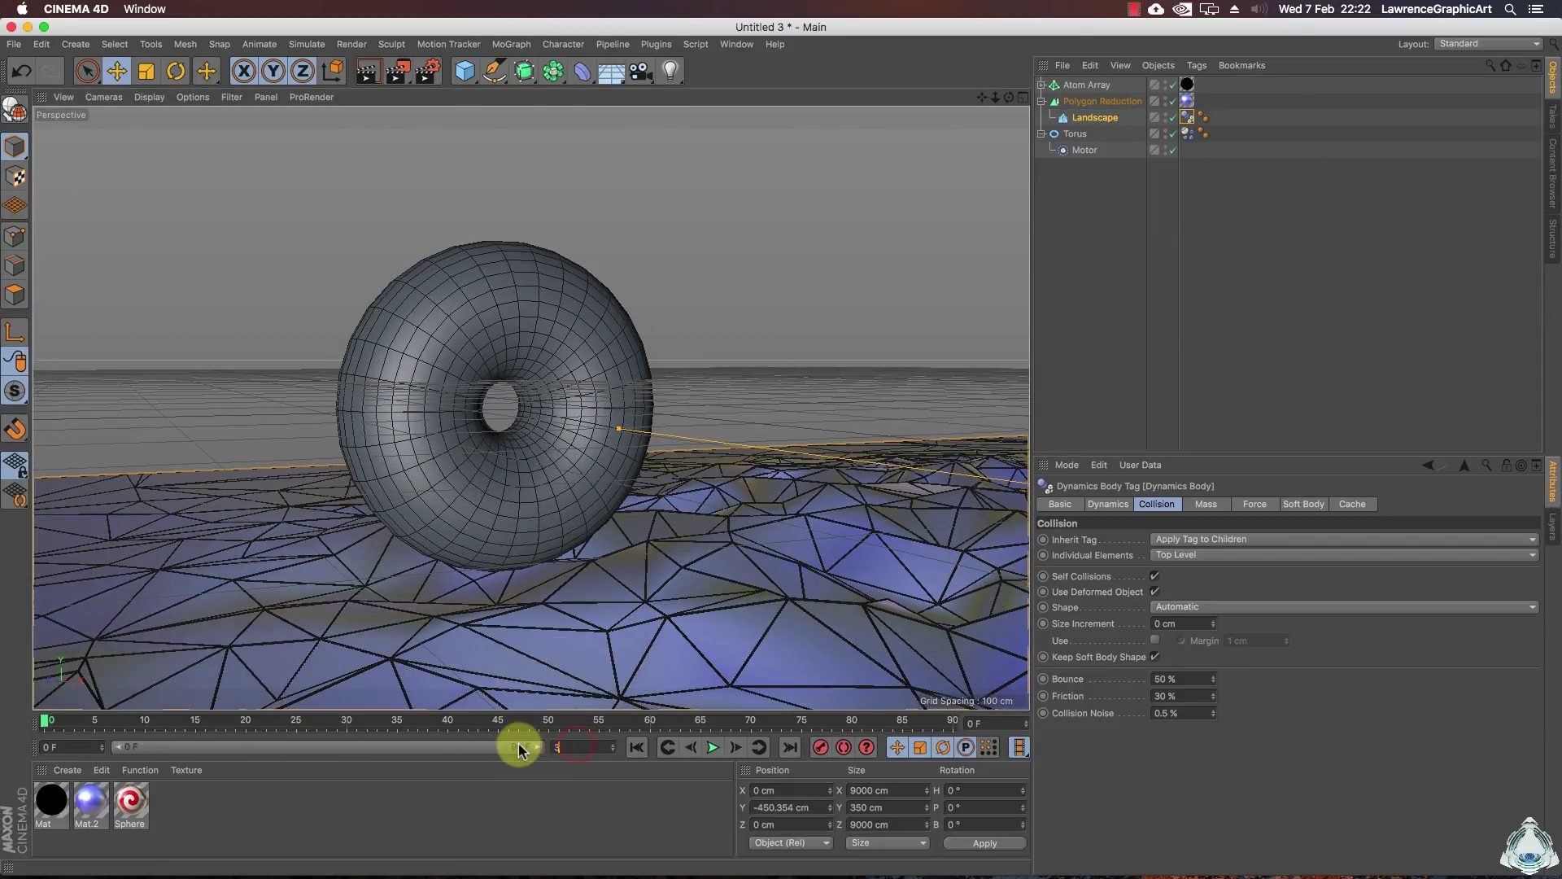
{"action": "key", "text": "Return"}
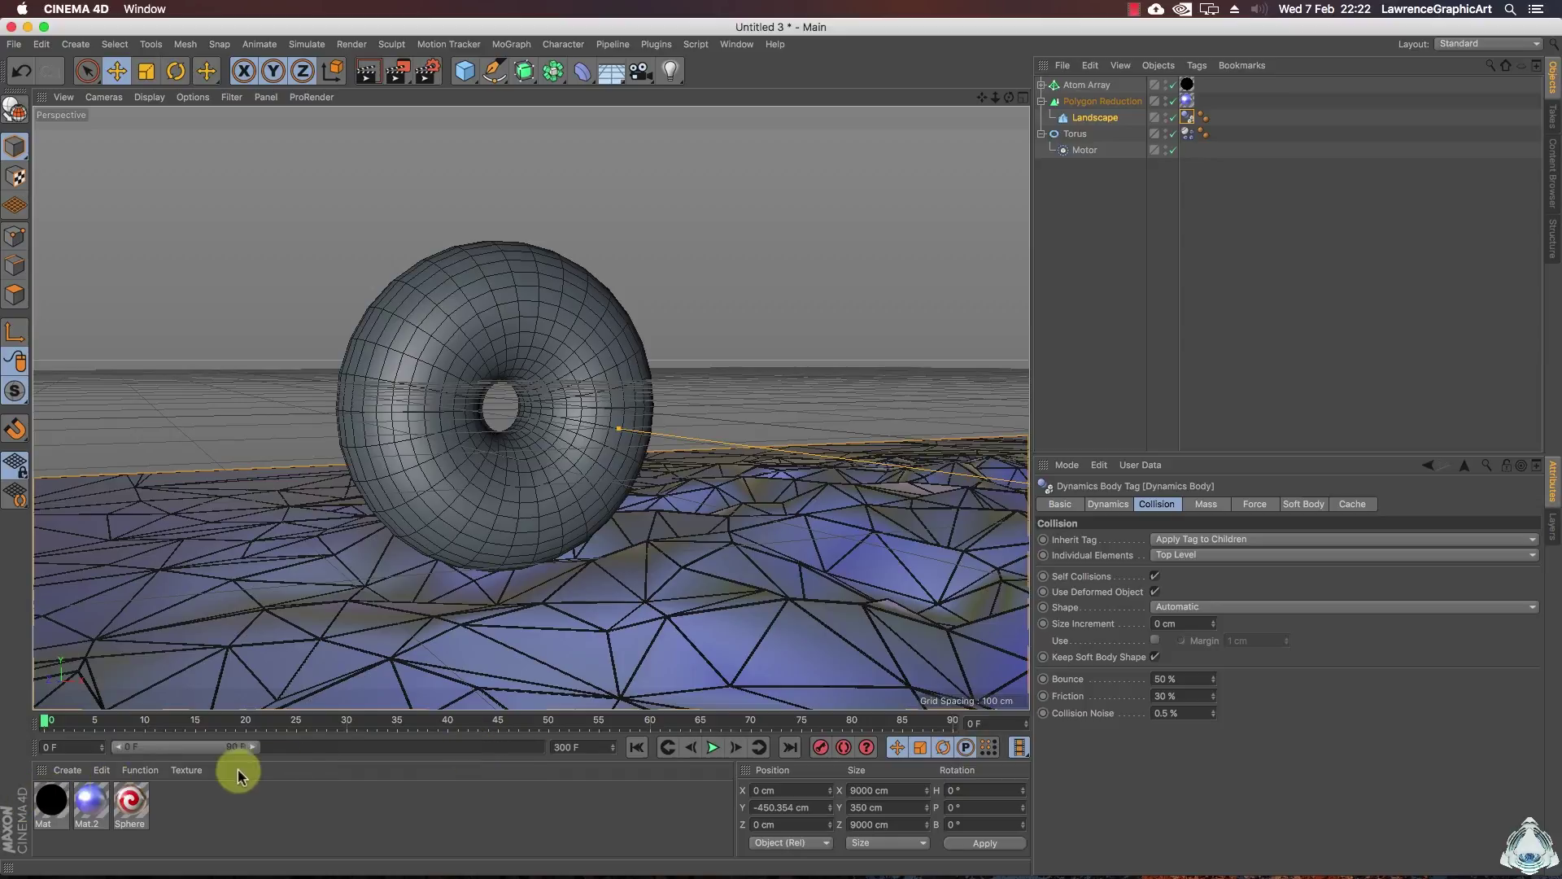
{"action": "left_click_drag", "start_coordinate": [263, 746], "coordinate": [537, 747]}
- Play the simulation to check how the torus meets the landscape, and return to frame 0
{"action": "left_click", "coordinate": [711, 747]}
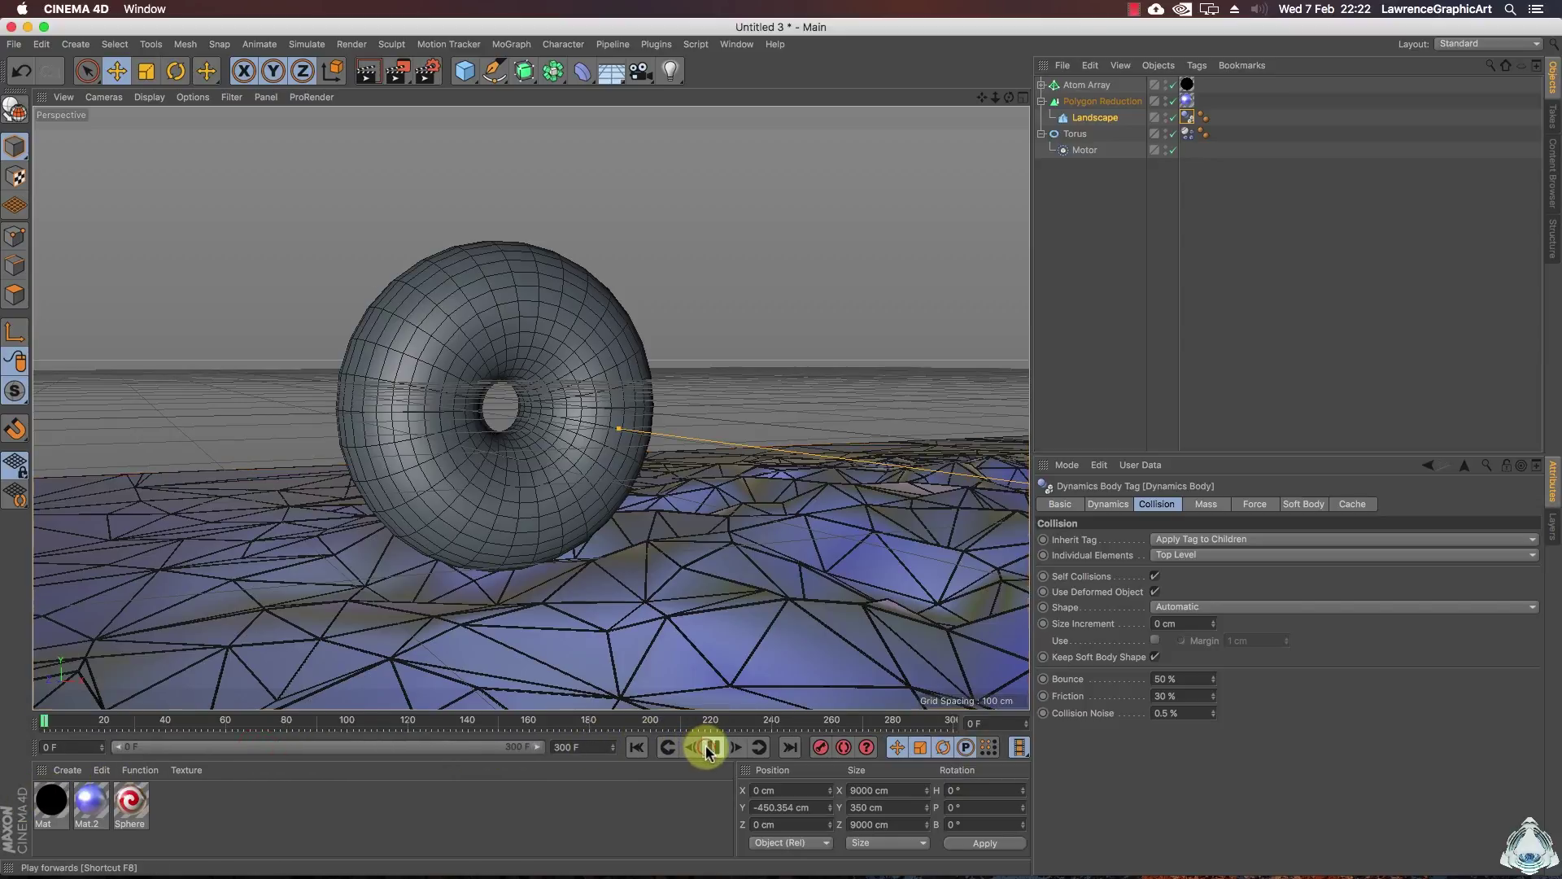
{"action": "left_click", "coordinate": [709, 748]}
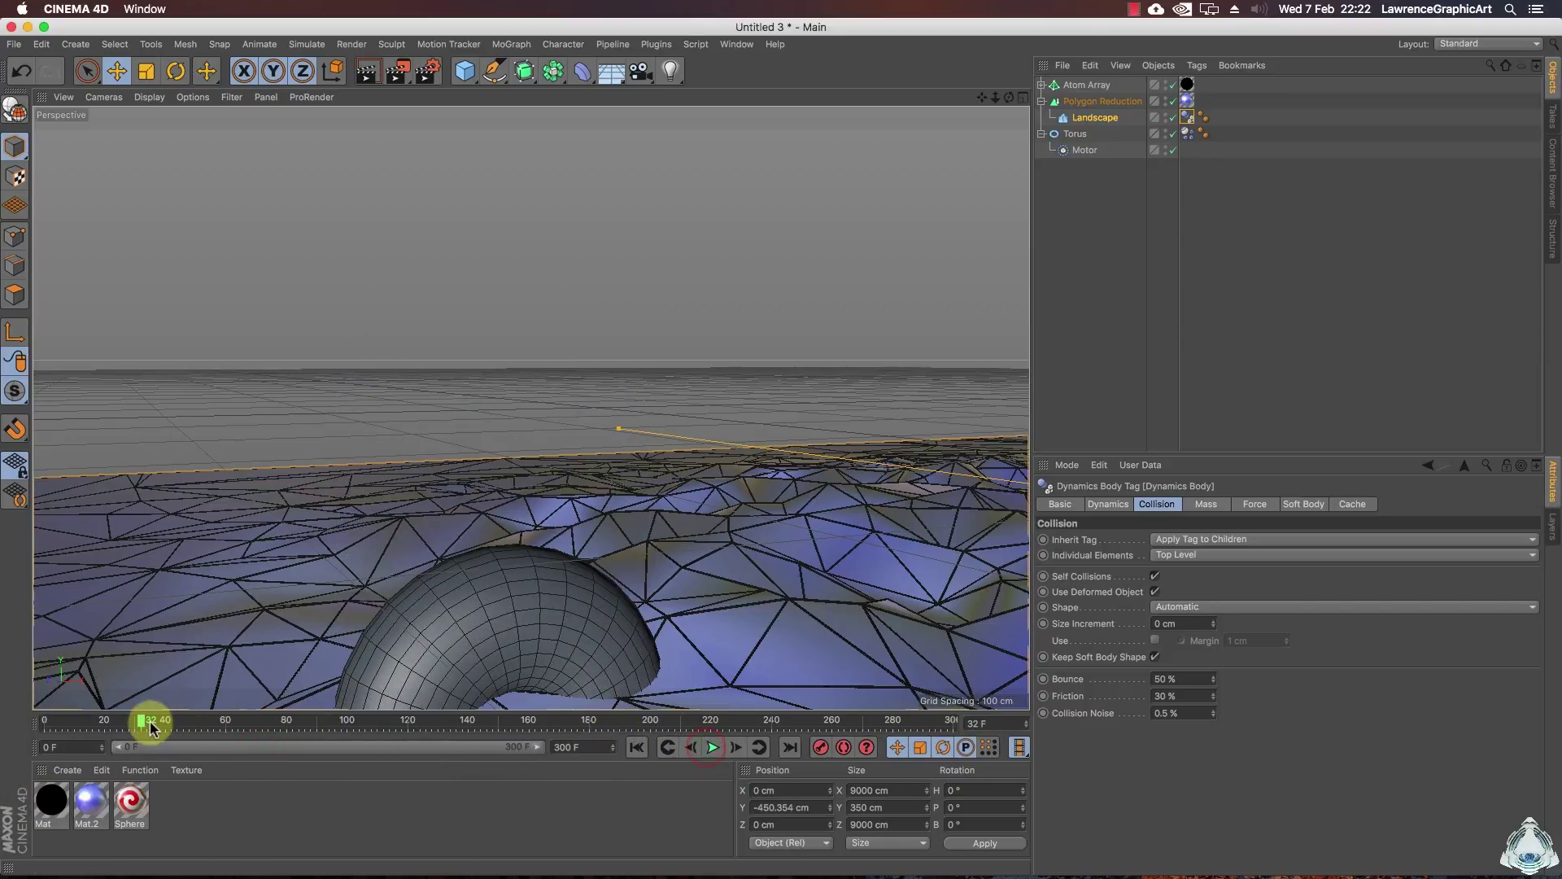
{"action": "left_click_drag", "start_coordinate": [145, 722], "coordinate": [0, 723]}
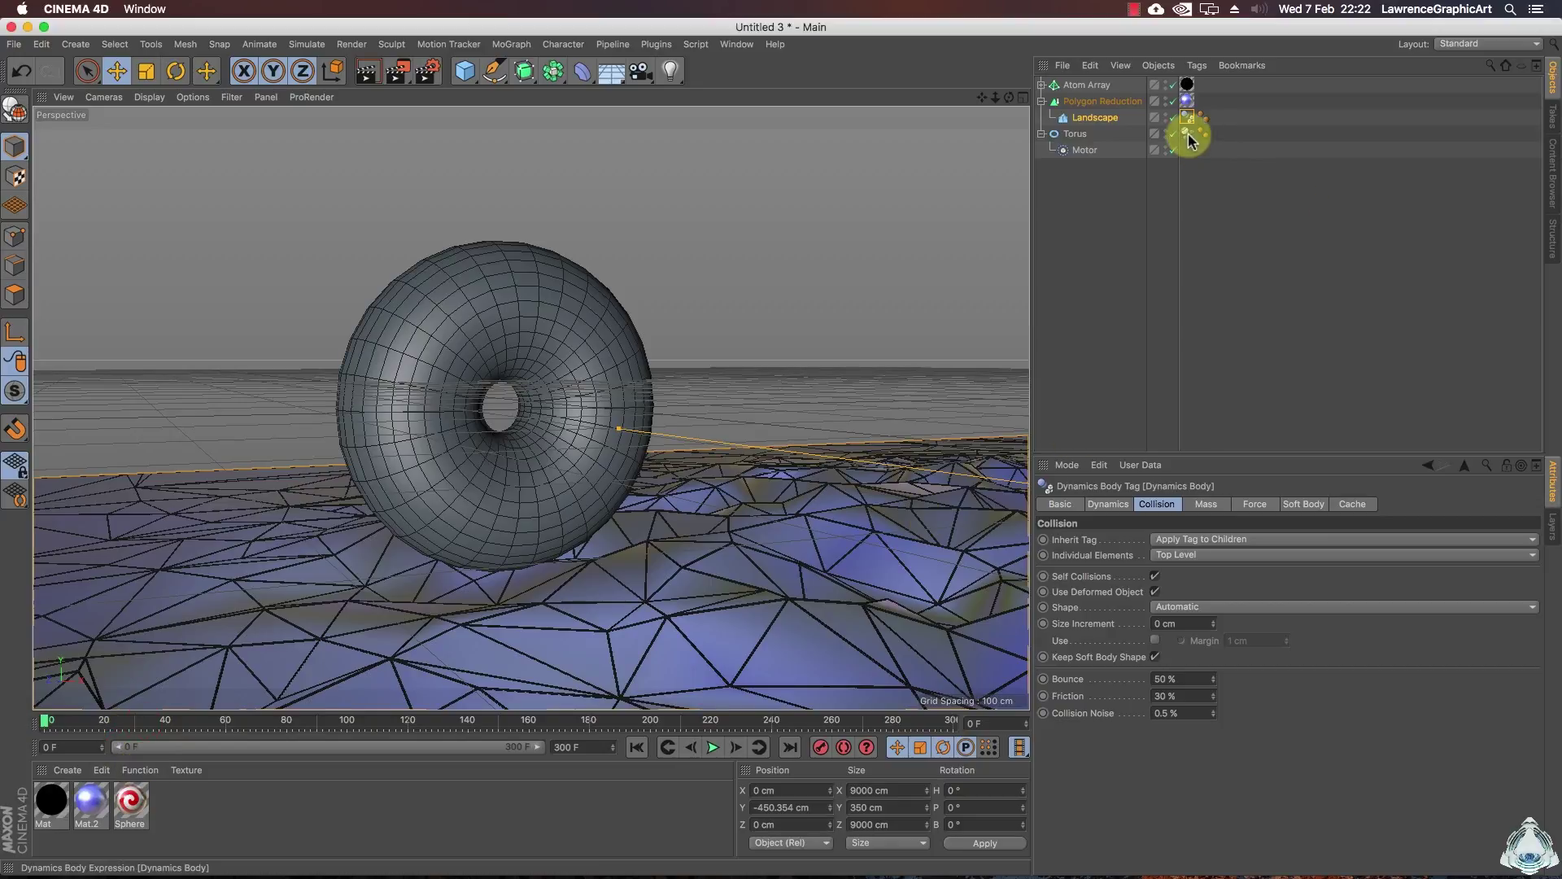
- Move the collider tag from the Landscape to the Polygon Reduction object, test the simulation and return to frame 0
{"action": "left_click_drag", "start_coordinate": [1190, 126], "coordinate": [1122, 101], "text": "ctrl"}
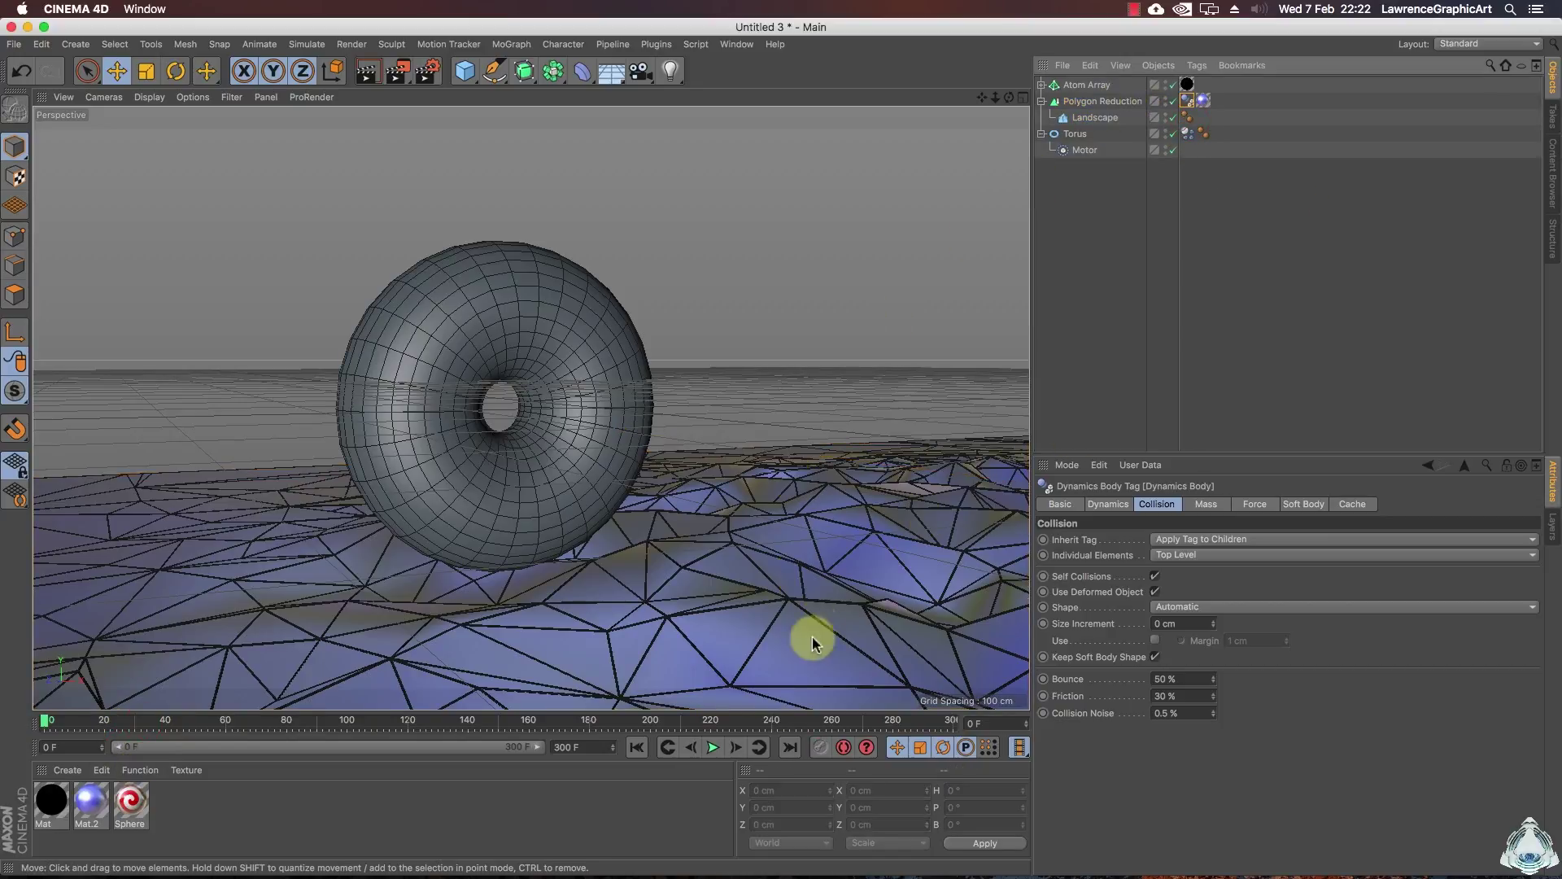
{"action": "left_click", "coordinate": [712, 755]}
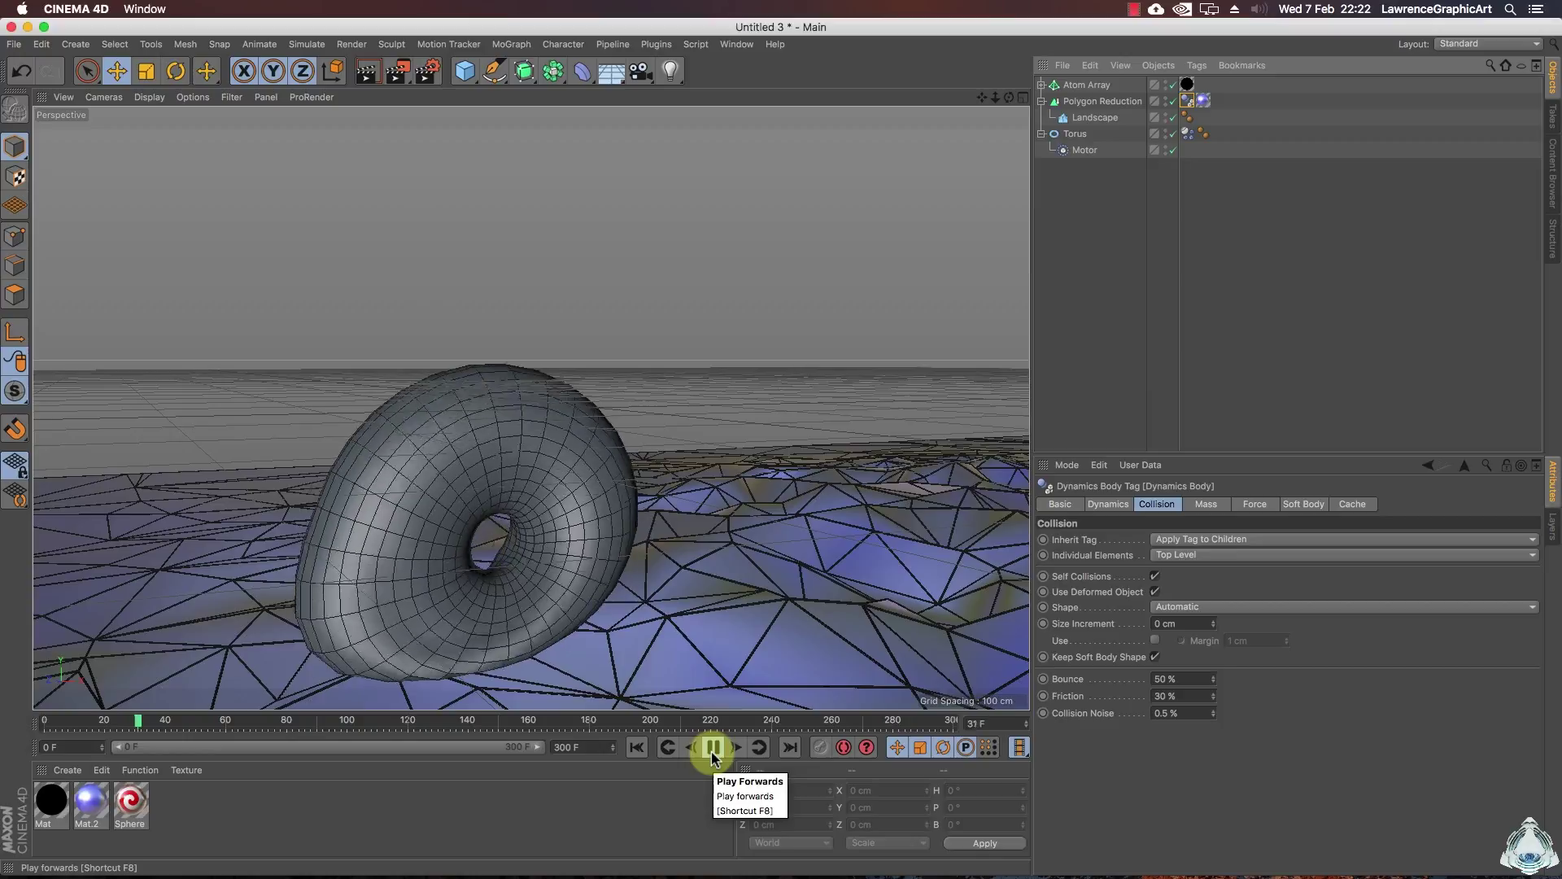
{"action": "left_click", "coordinate": [712, 749]}
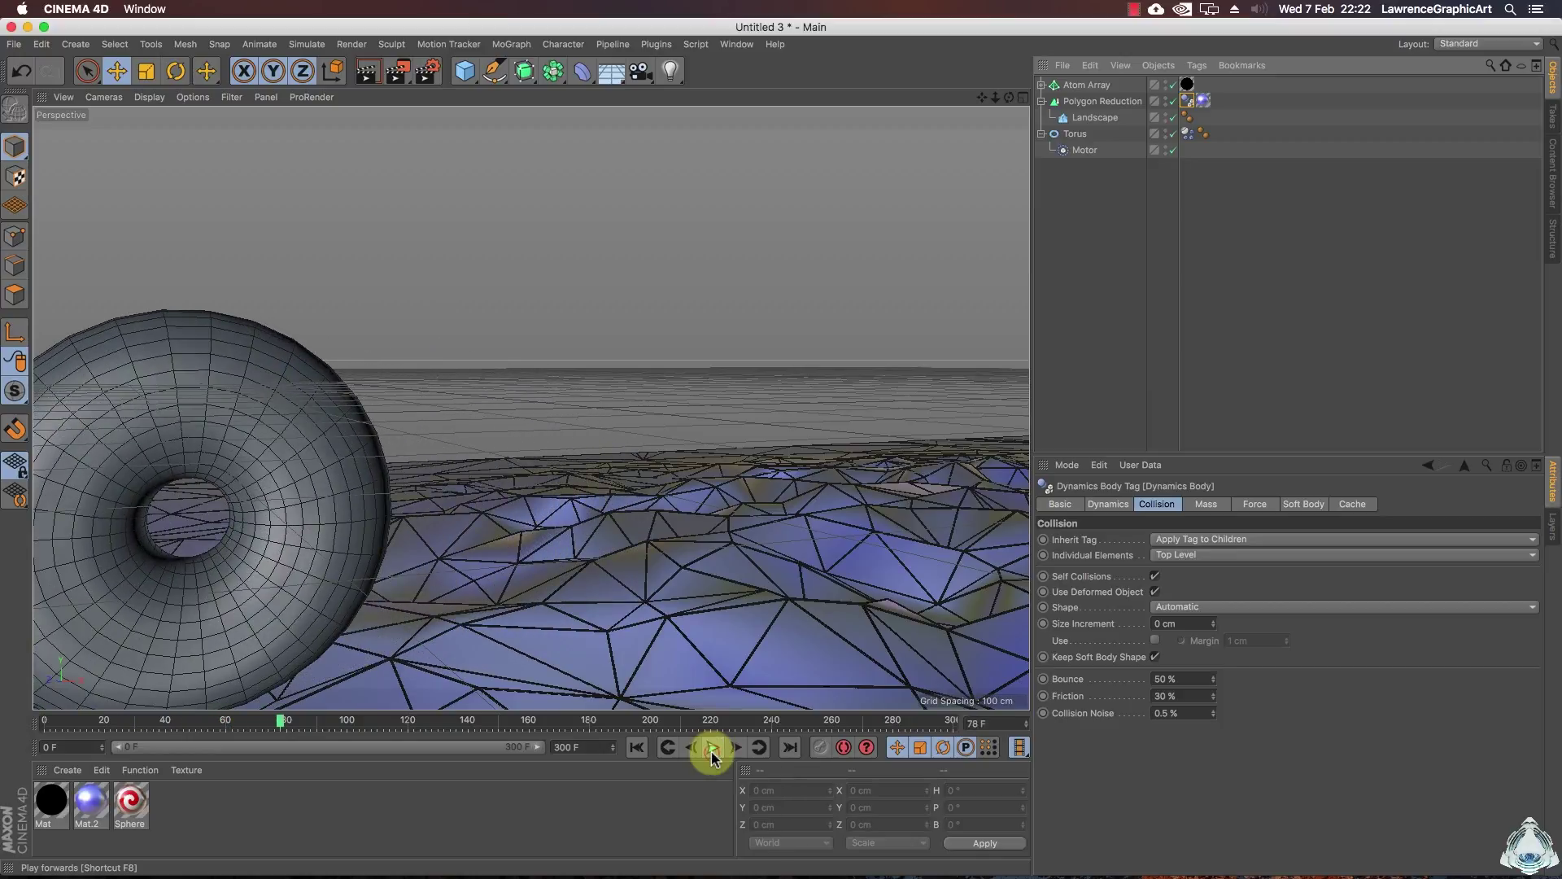
{"action": "left_click_drag", "start_coordinate": [280, 722], "coordinate": [45, 721]}
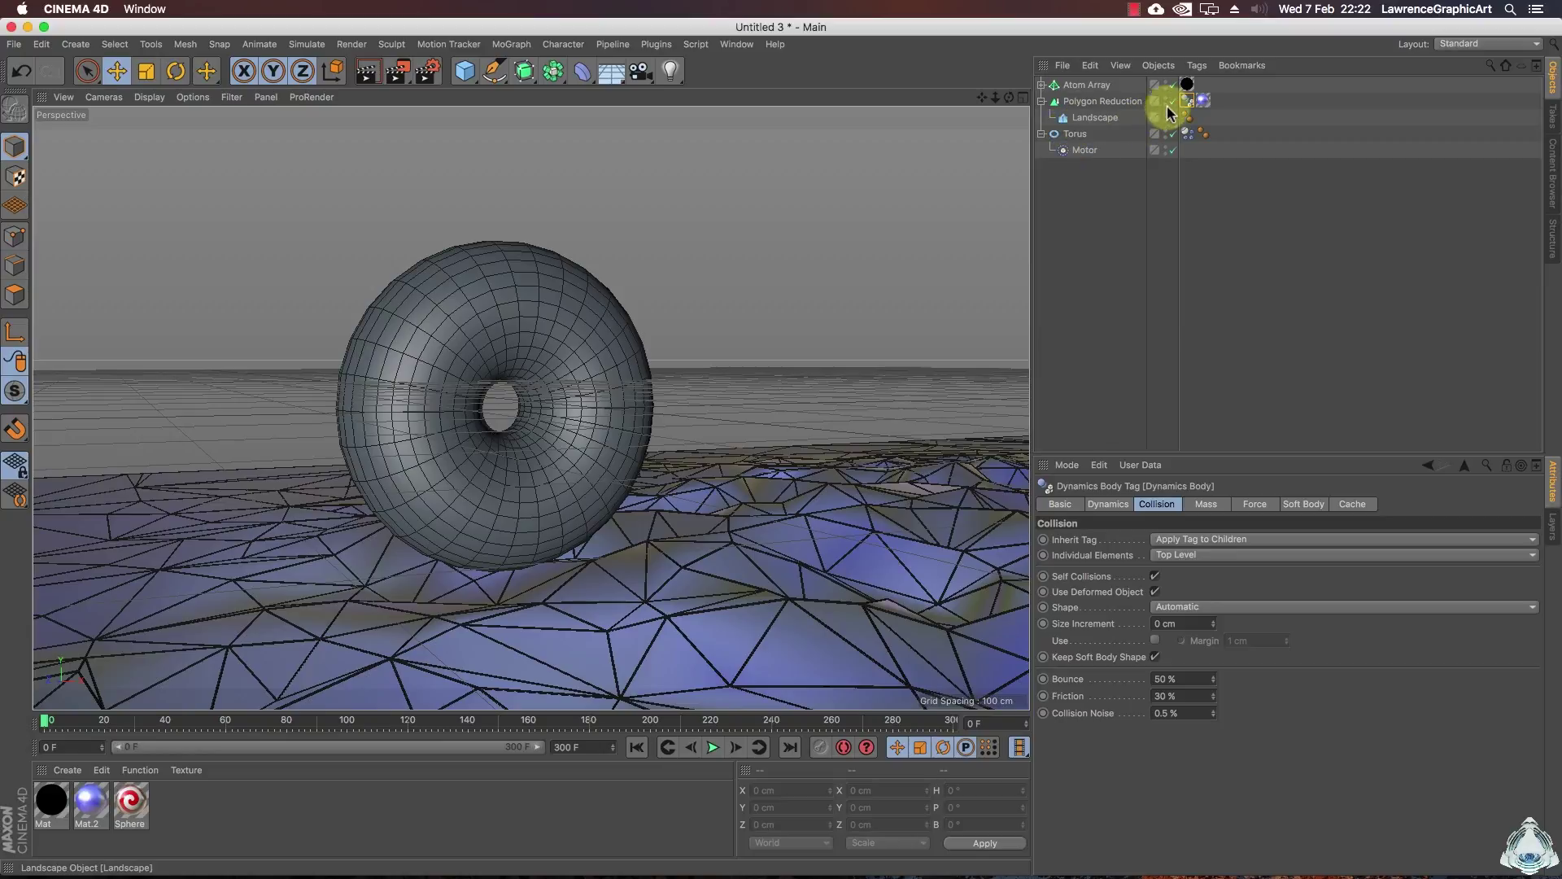
{"action": "left_click", "coordinate": [714, 747]}
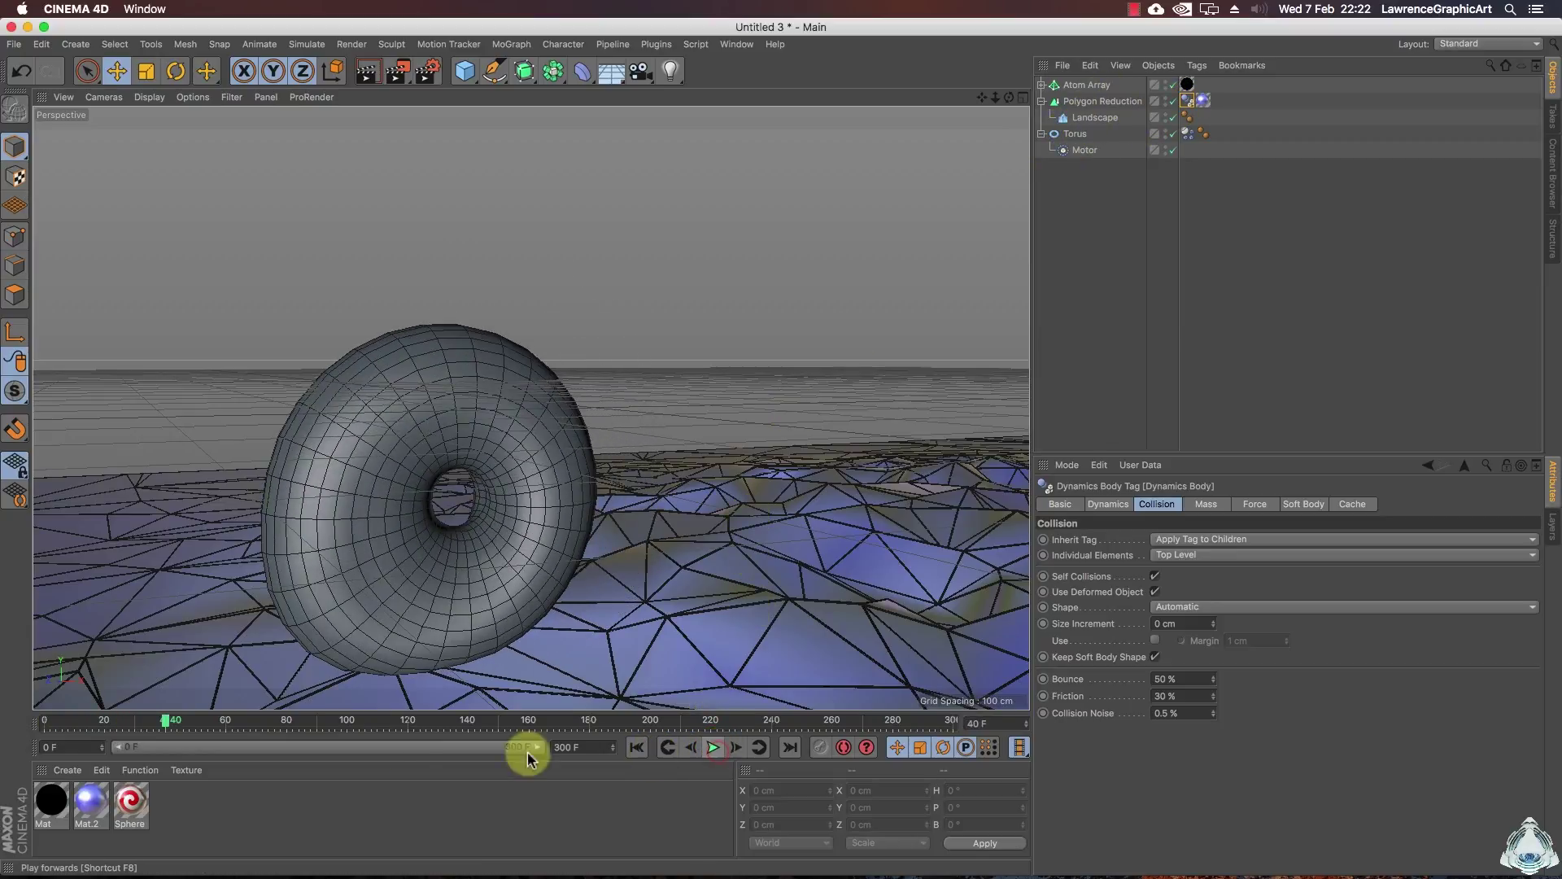
{"action": "left_click_drag", "start_coordinate": [166, 727], "coordinate": [11, 727]}
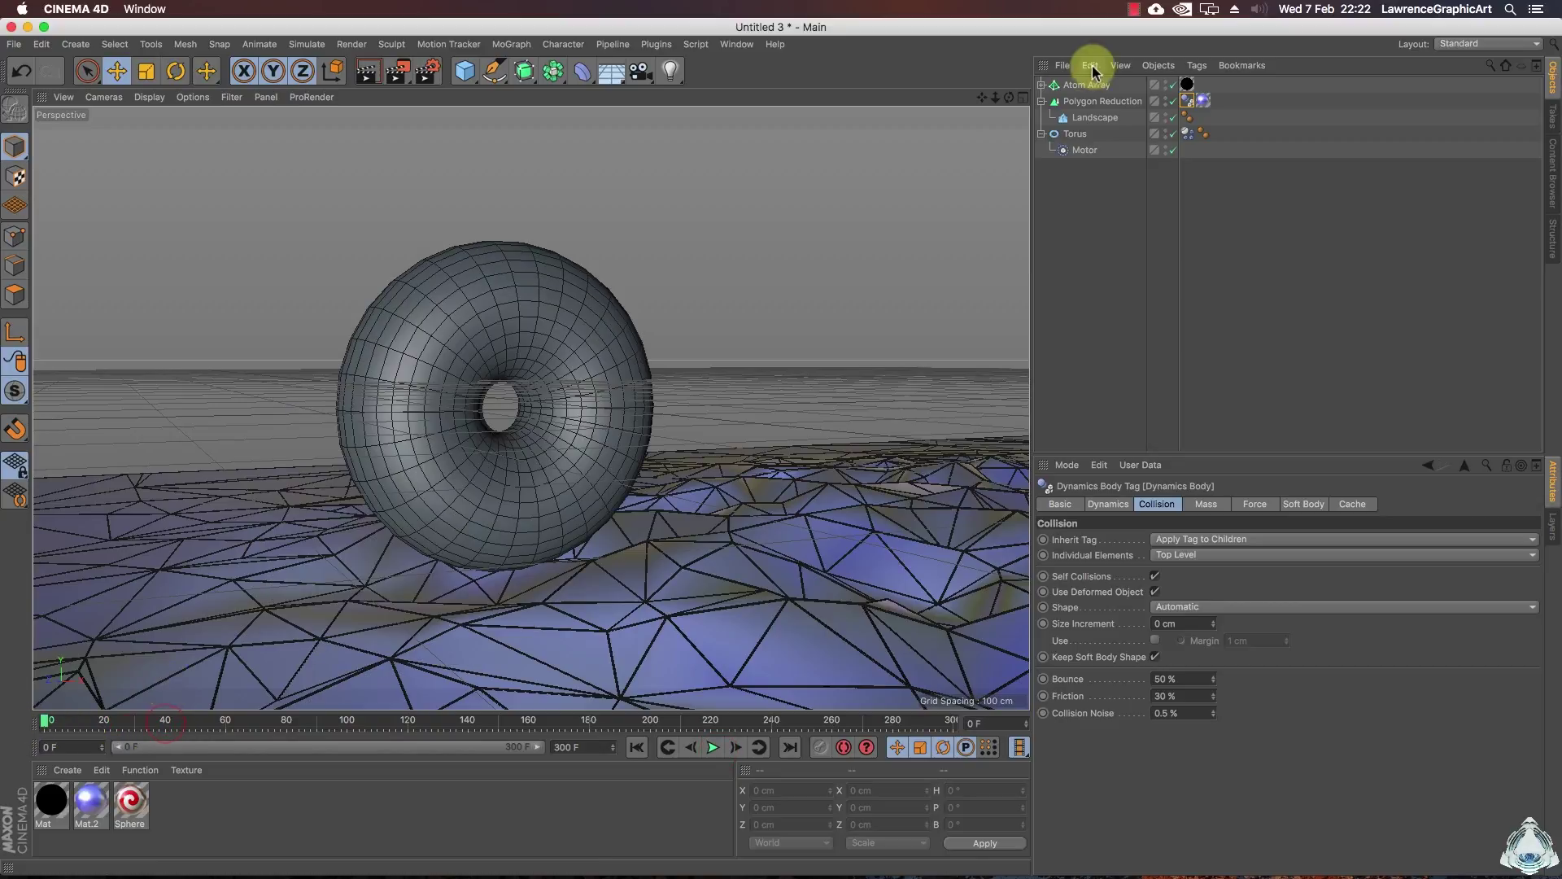
- Rotate the Motor to a heading of -180° to reverse its driving direction
{"action": "left_click", "coordinate": [1074, 152]}
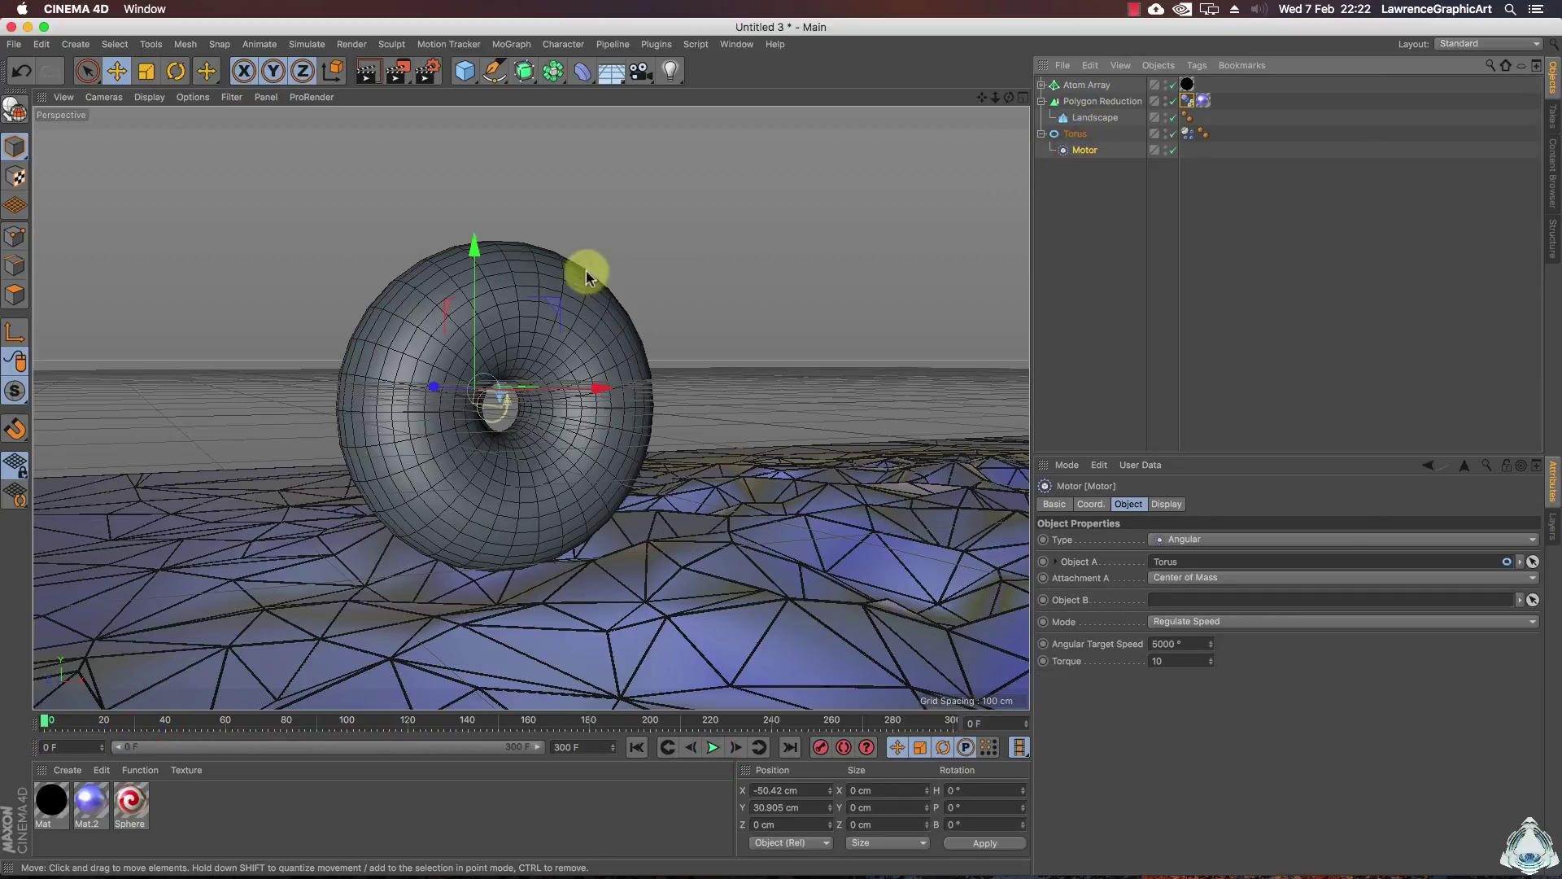
{"action": "left_click", "coordinate": [178, 72]}
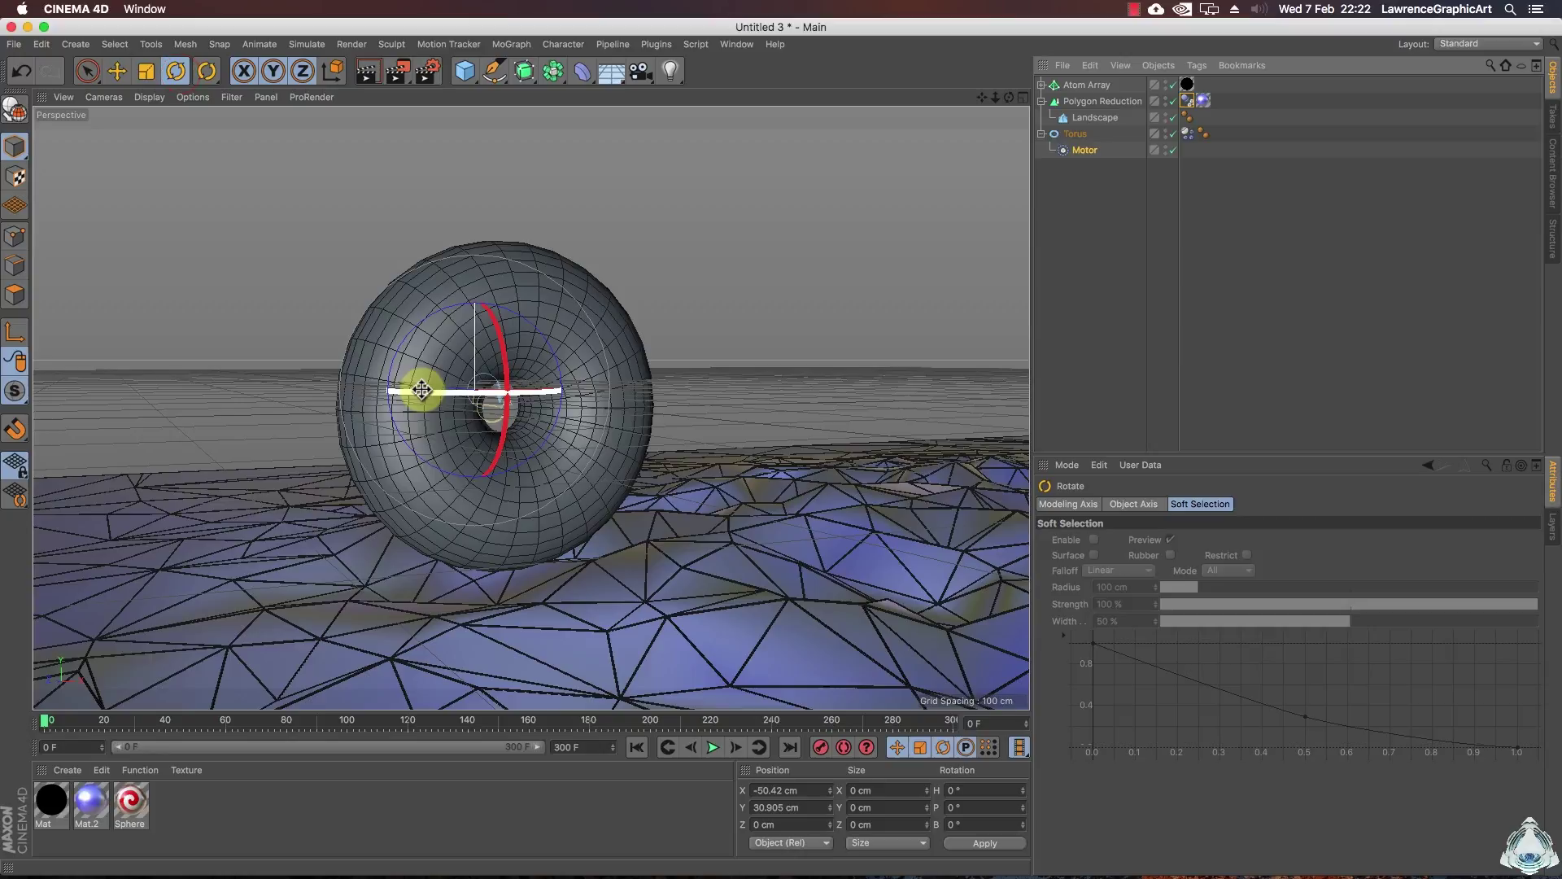
{"action": "left_click_drag", "start_coordinate": [419, 391], "coordinate": [782, 366]}
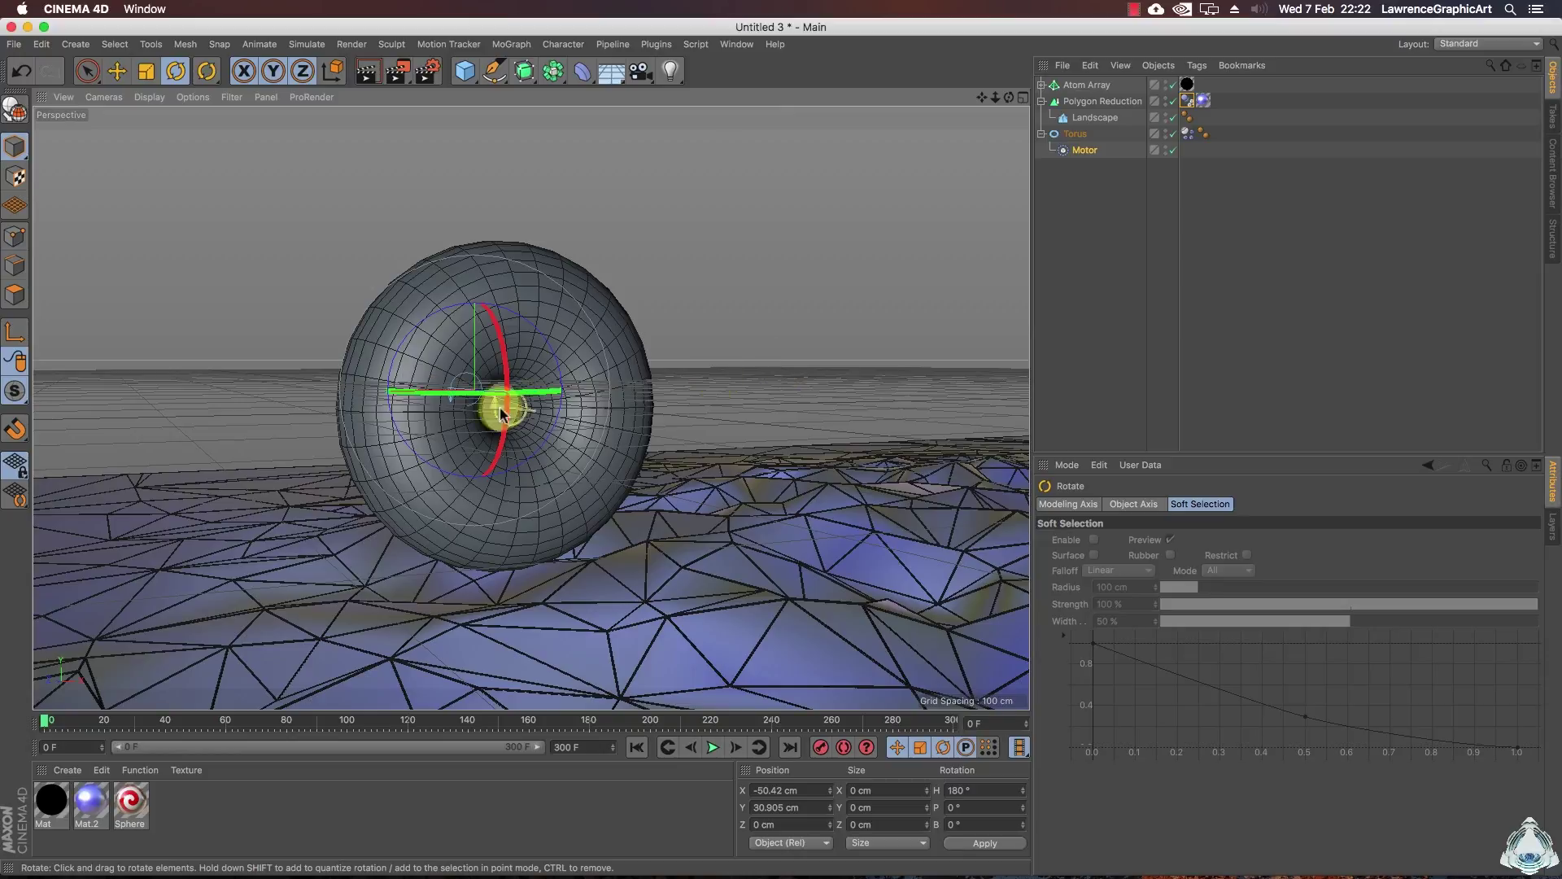
{"action": "left_click", "coordinate": [506, 359]}
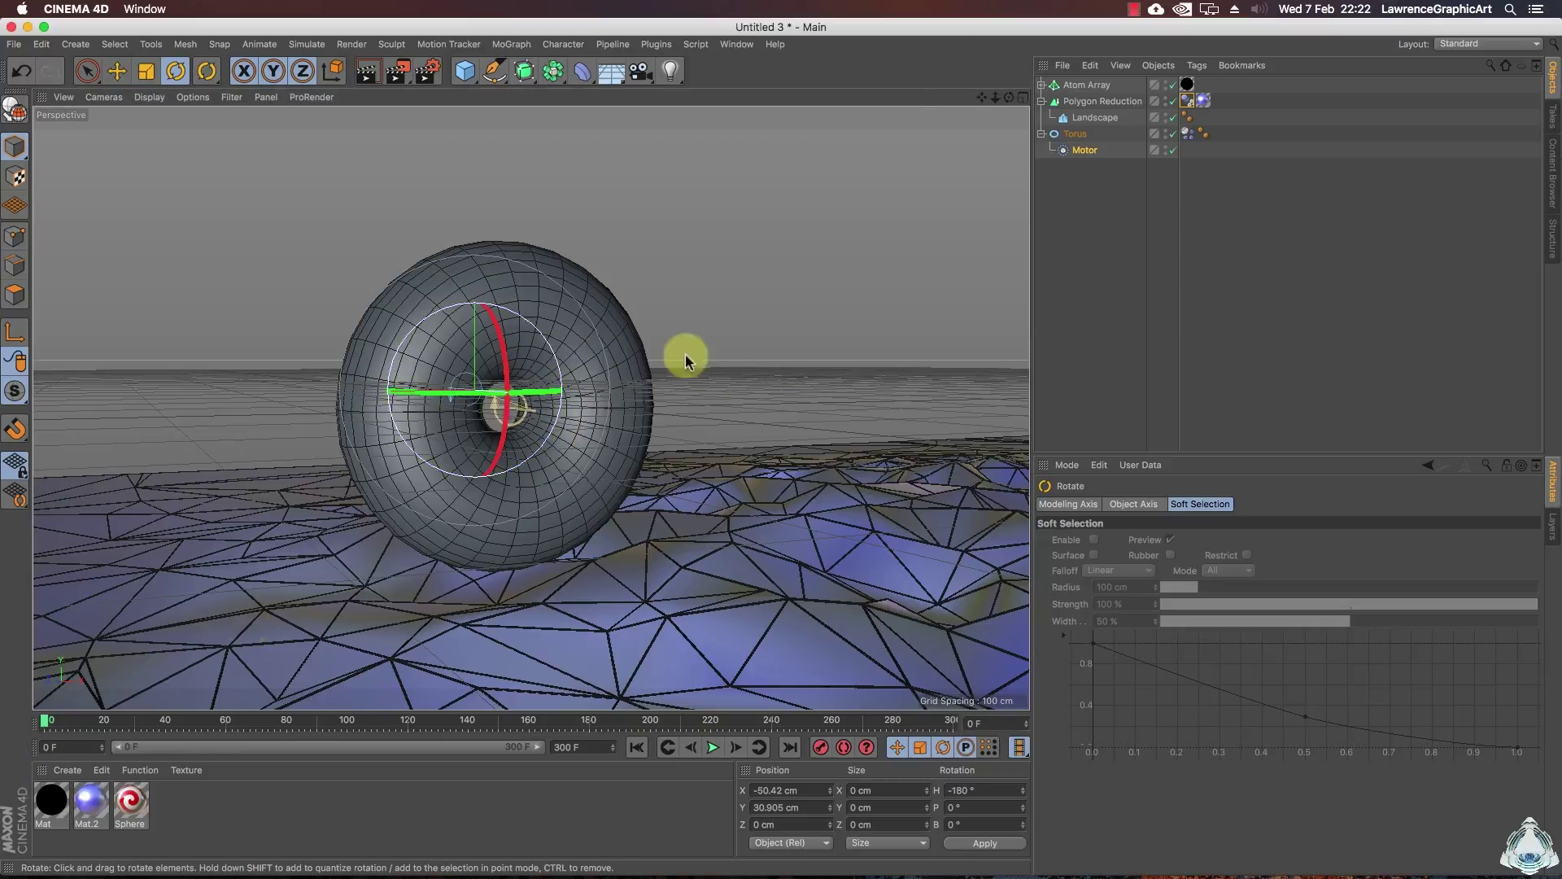
- Move the torus back along the X axis to about -3197 cm, near the landscape's edge
{"action": "left_click_drag", "start_coordinate": [992, 100], "coordinate": [991, 100]}
{"action": "left_click", "coordinate": [1074, 133]}
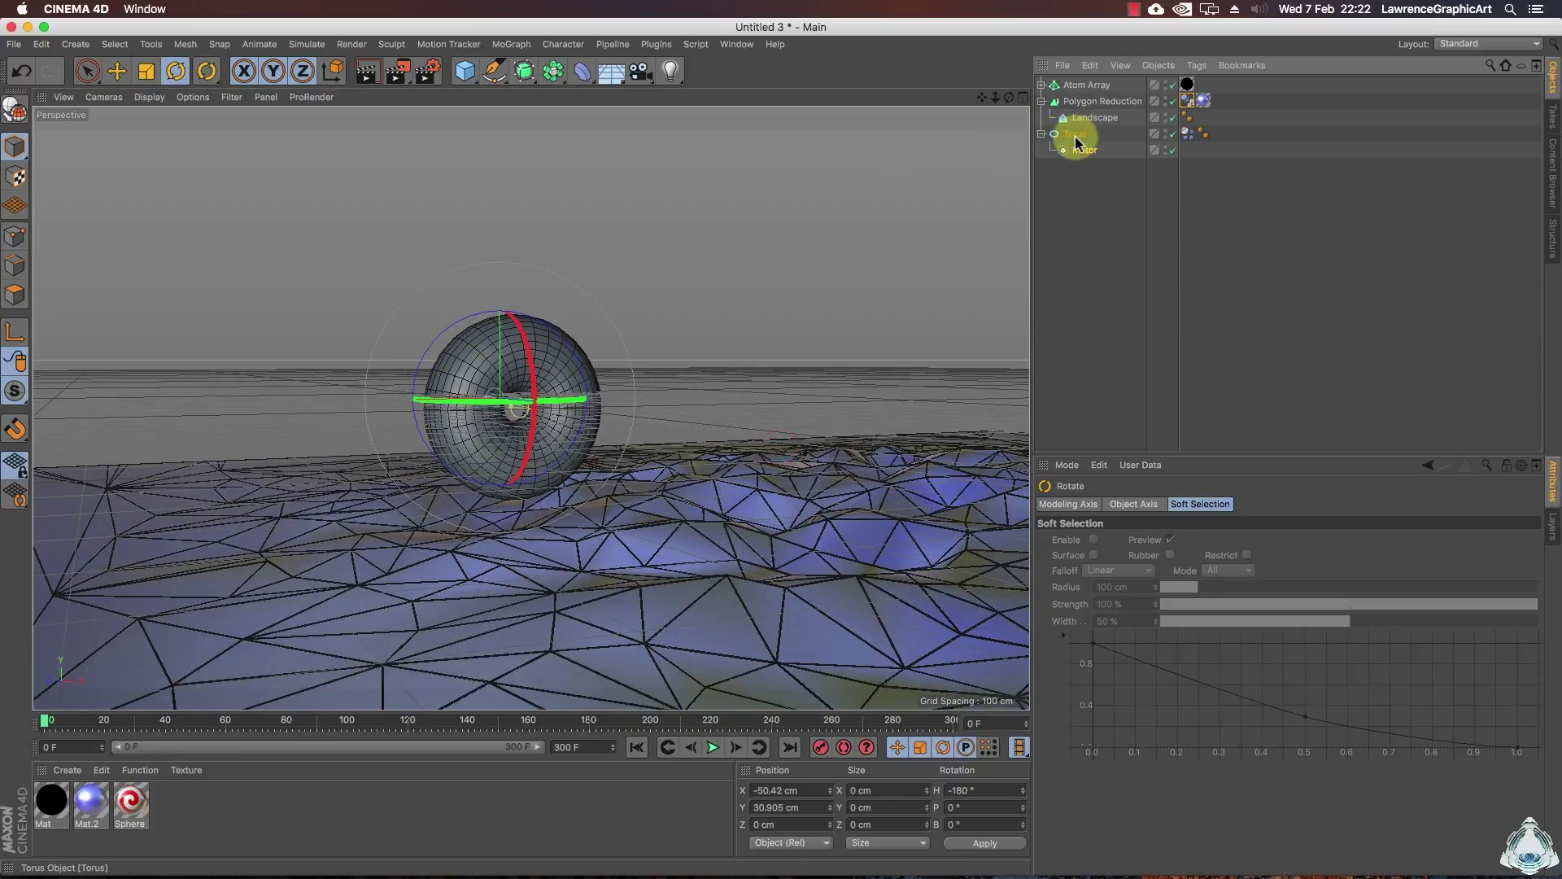
{"action": "left_click", "coordinate": [117, 71]}
{"action": "left_click_drag", "start_coordinate": [609, 405], "coordinate": [475, 412]}
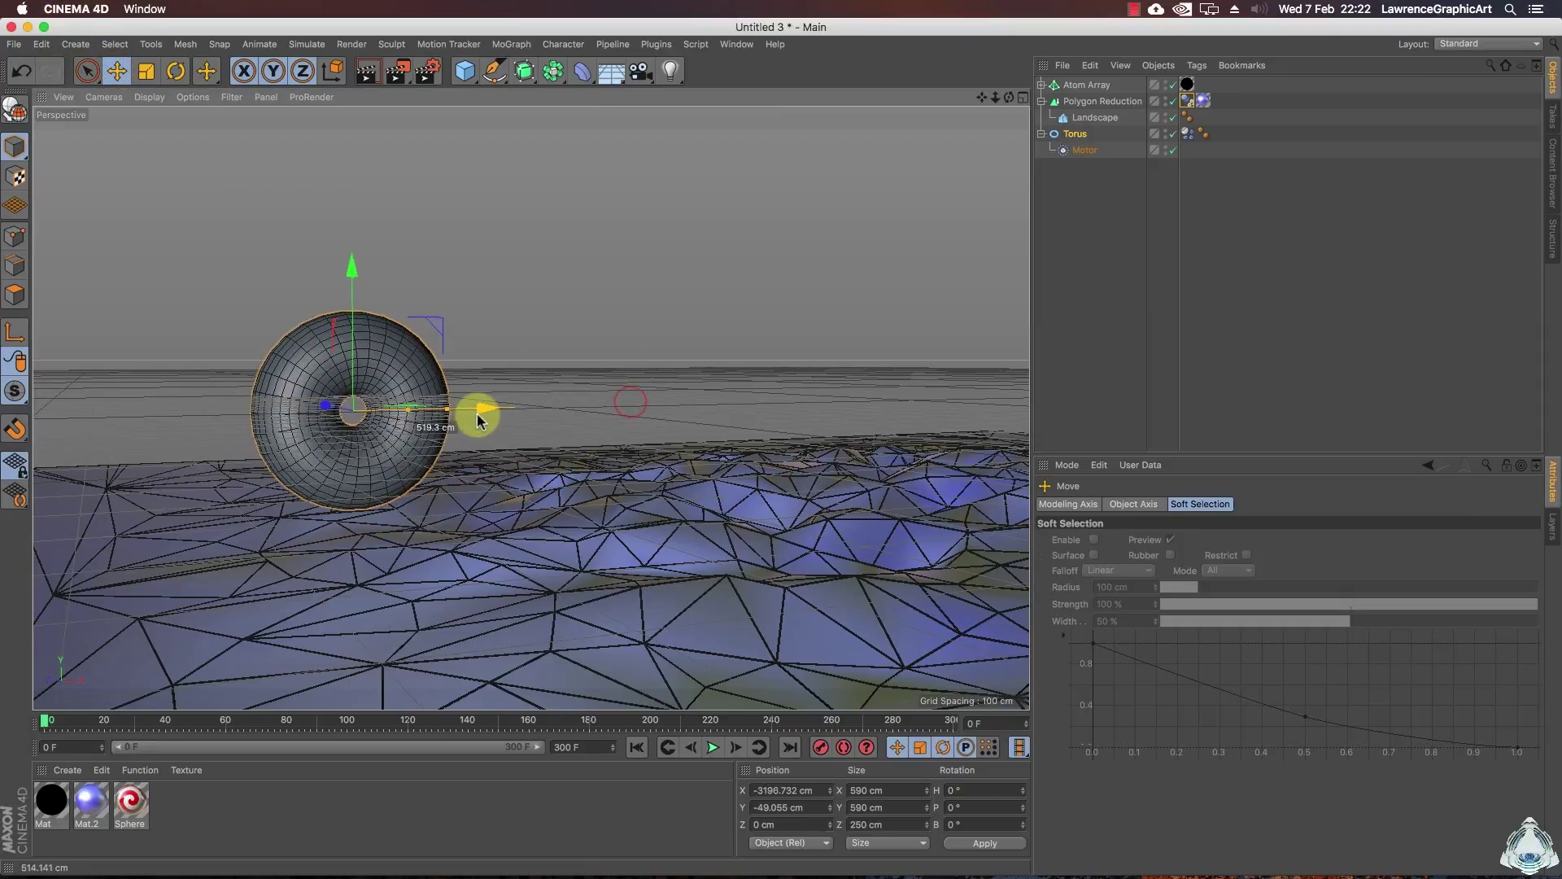
- Test the simulation, set the Motor's angular target speed to 10000° and replay it from frame 0
{"action": "left_click", "coordinate": [1087, 151]}
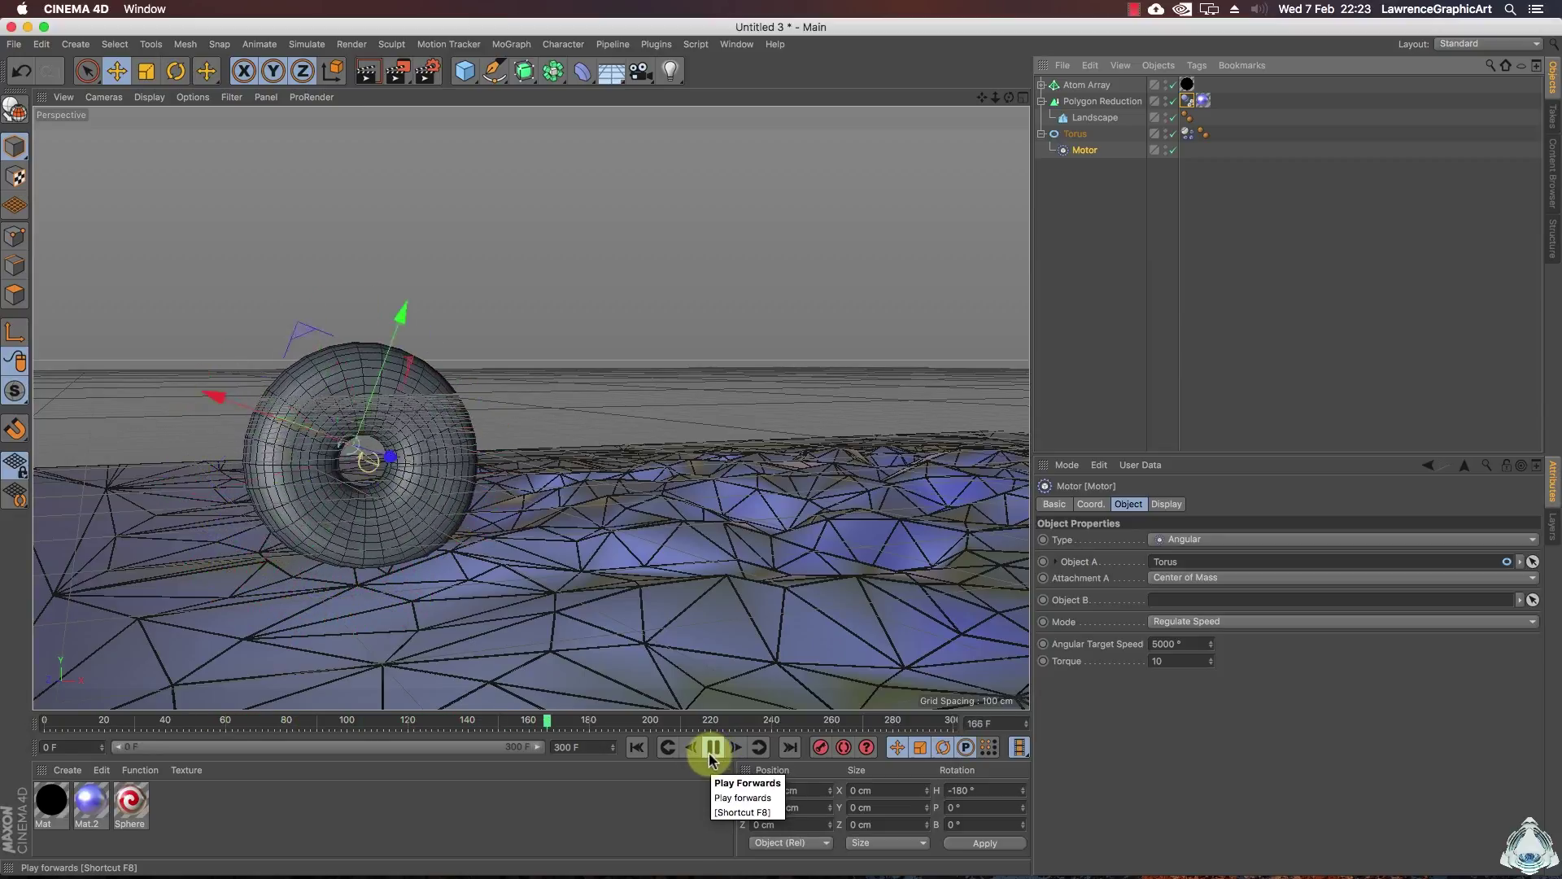
{"action": "left_click", "coordinate": [712, 747]}
{"action": "left_click_drag", "start_coordinate": [602, 720], "coordinate": [49, 722]}
{"action": "left_click", "coordinate": [712, 747]}
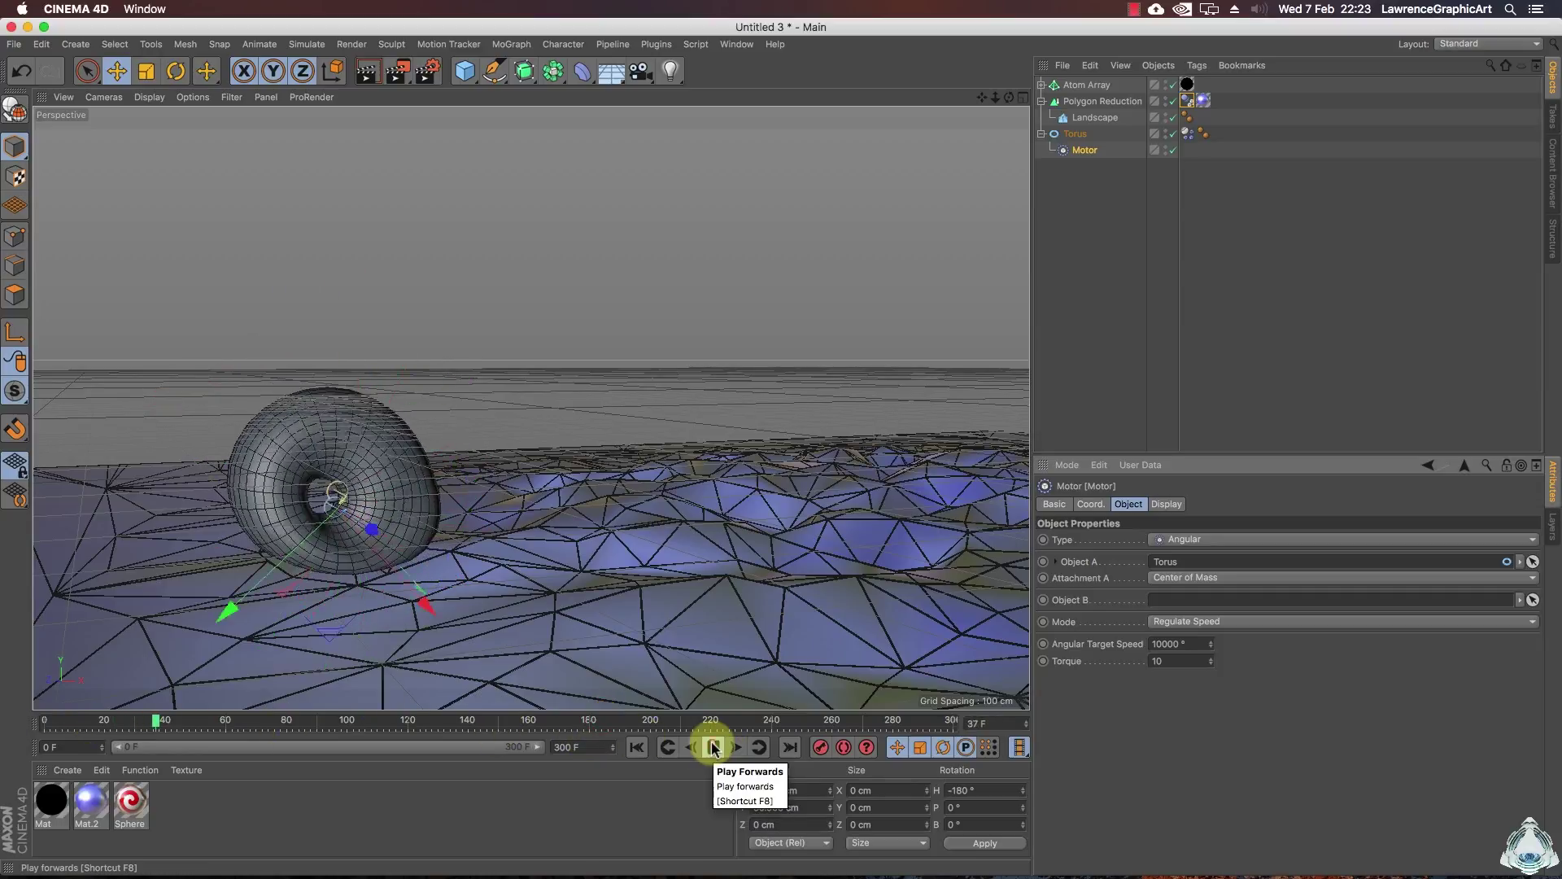
- Set the Polygon Reduction collider's Individual Elements to All and its Shape to Static Mesh, and play the simulation
{"action": "left_click_drag", "start_coordinate": [1010, 97], "coordinate": [1012, 103]}
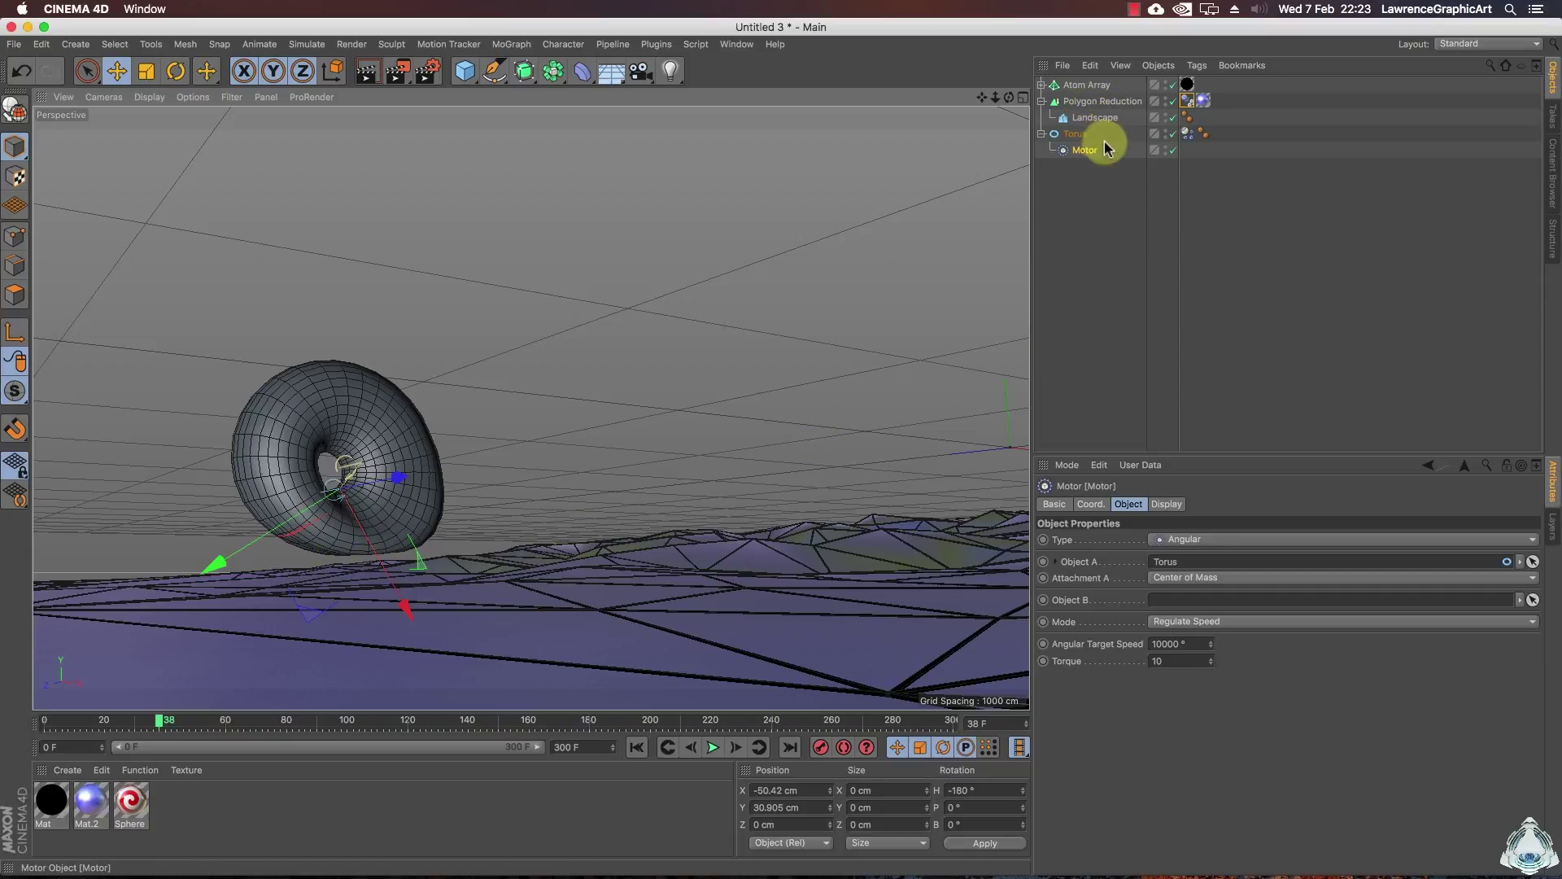
{"action": "left_click", "coordinate": [1188, 103]}
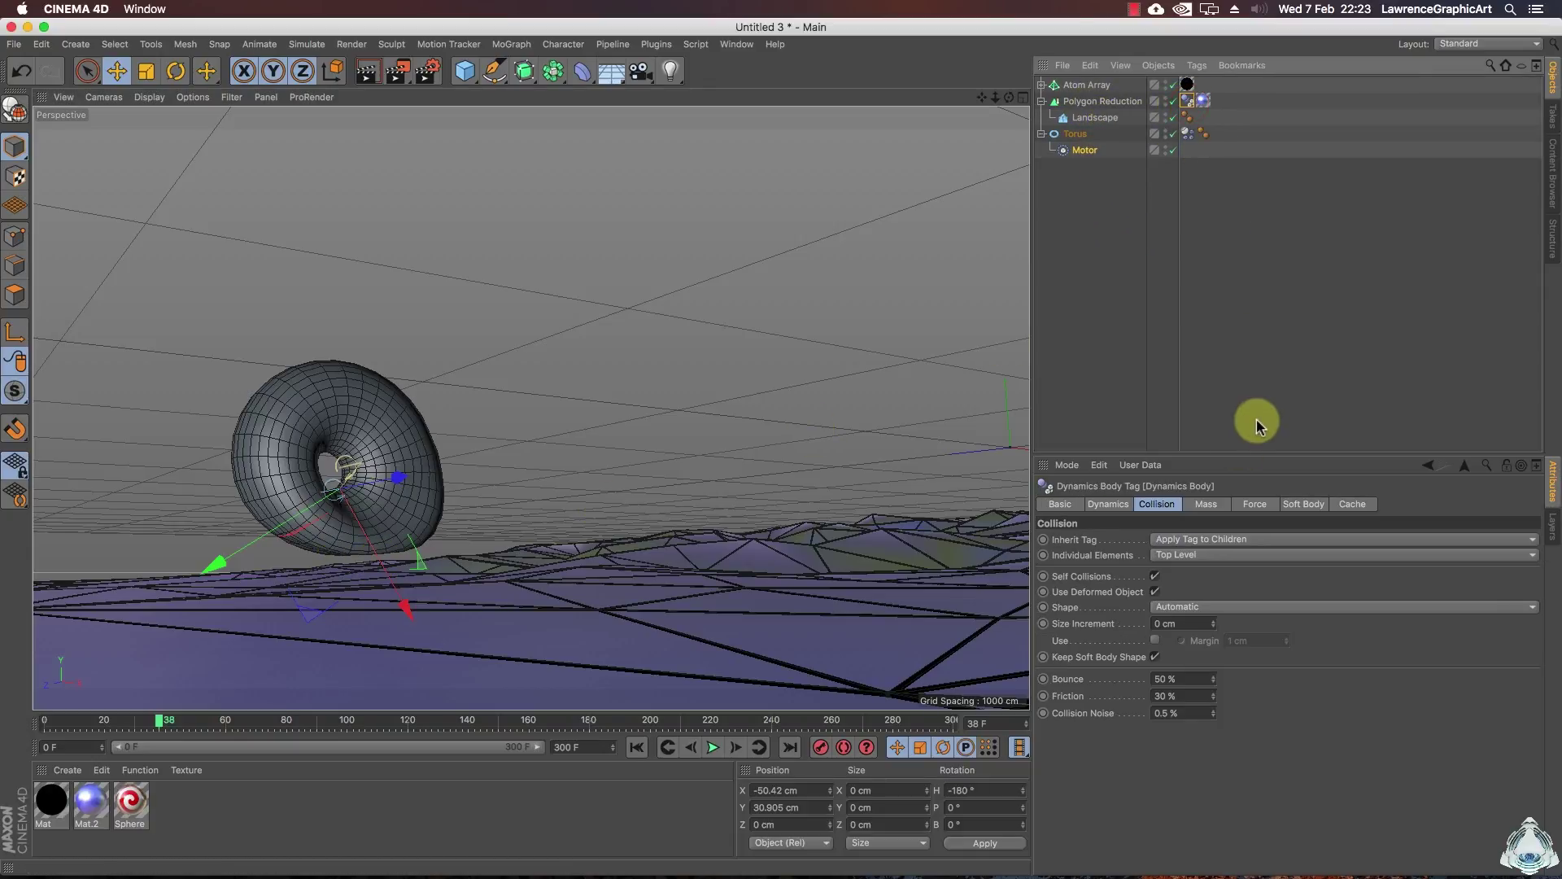
{"action": "left_click", "coordinate": [1196, 554]}
{"action": "left_click", "coordinate": [1130, 576]}
{"action": "left_click", "coordinate": [1189, 611]}
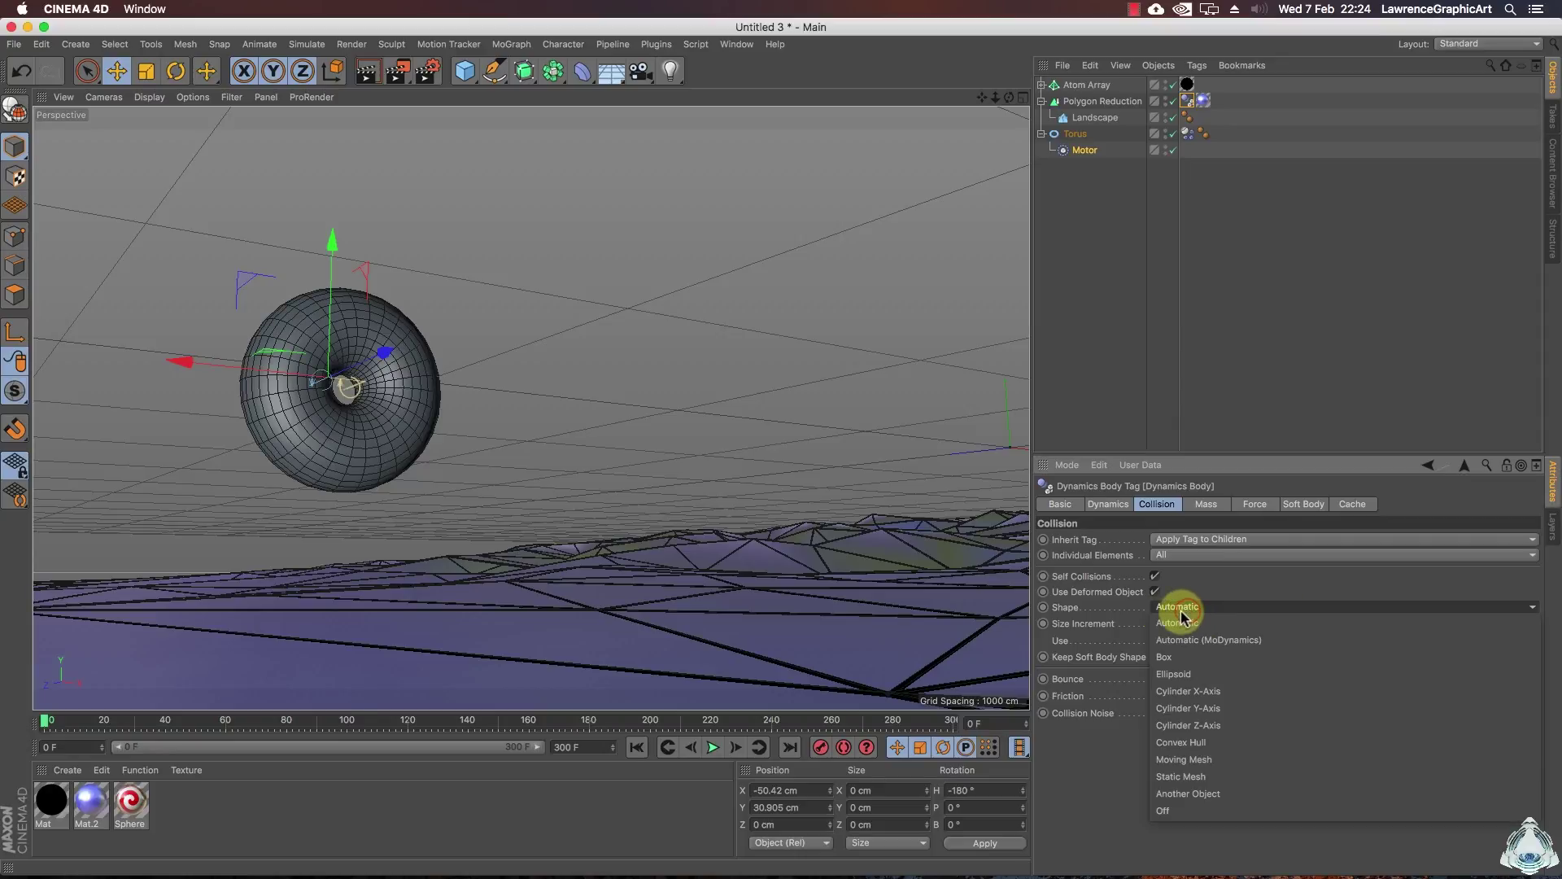
{"action": "left_click", "coordinate": [1205, 779]}
{"action": "left_click", "coordinate": [713, 753]}
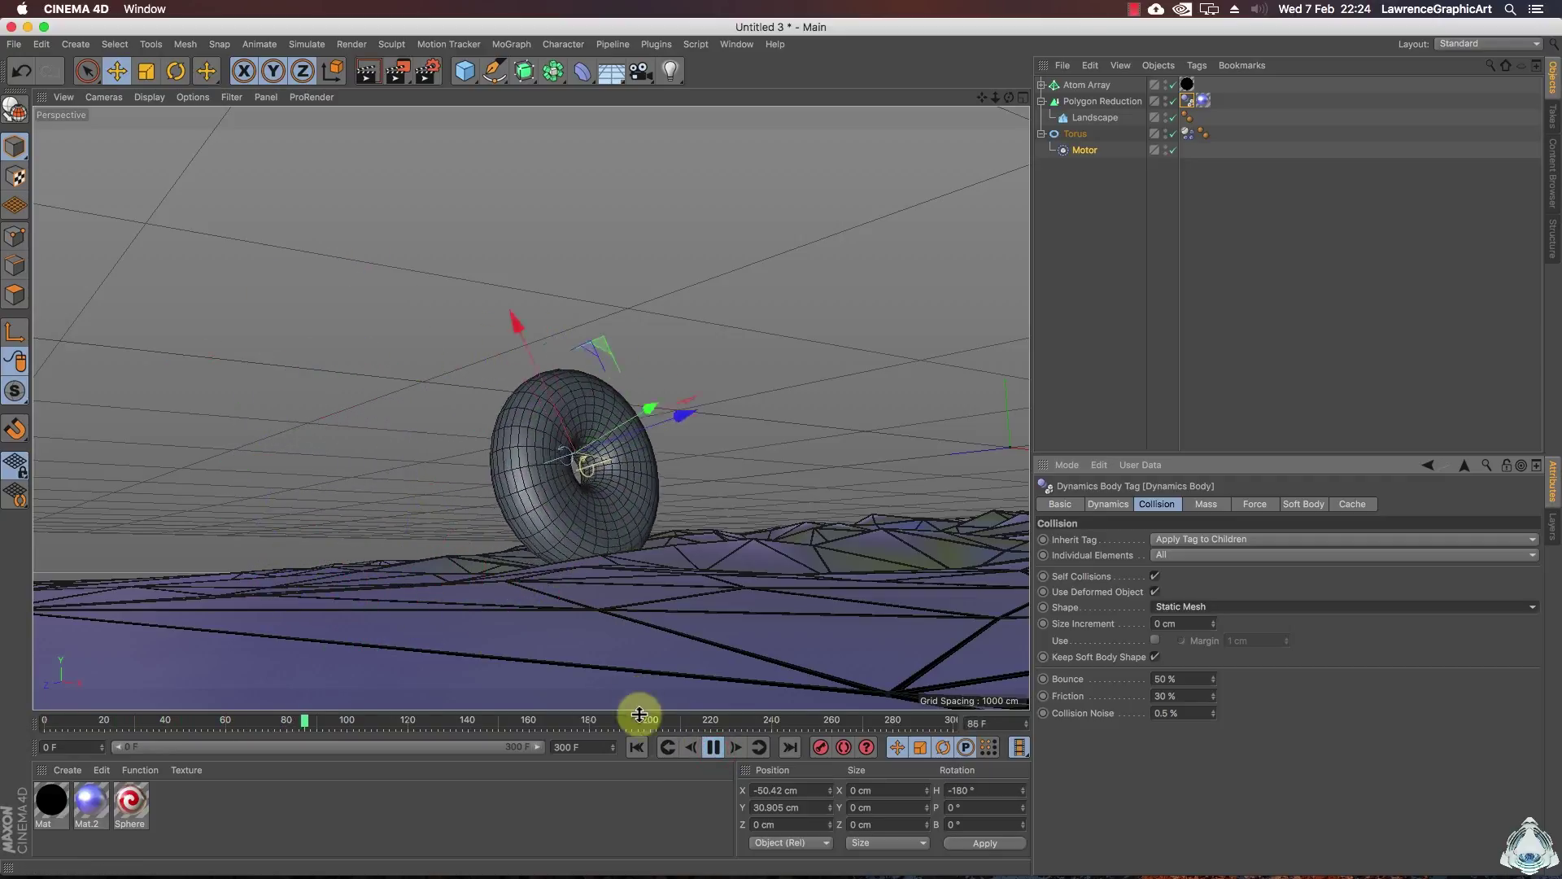
- Set the Motor's angular target speed to 5000°, replay the simulation from frame 0 and rewind to the start
{"action": "left_click", "coordinate": [713, 747]}
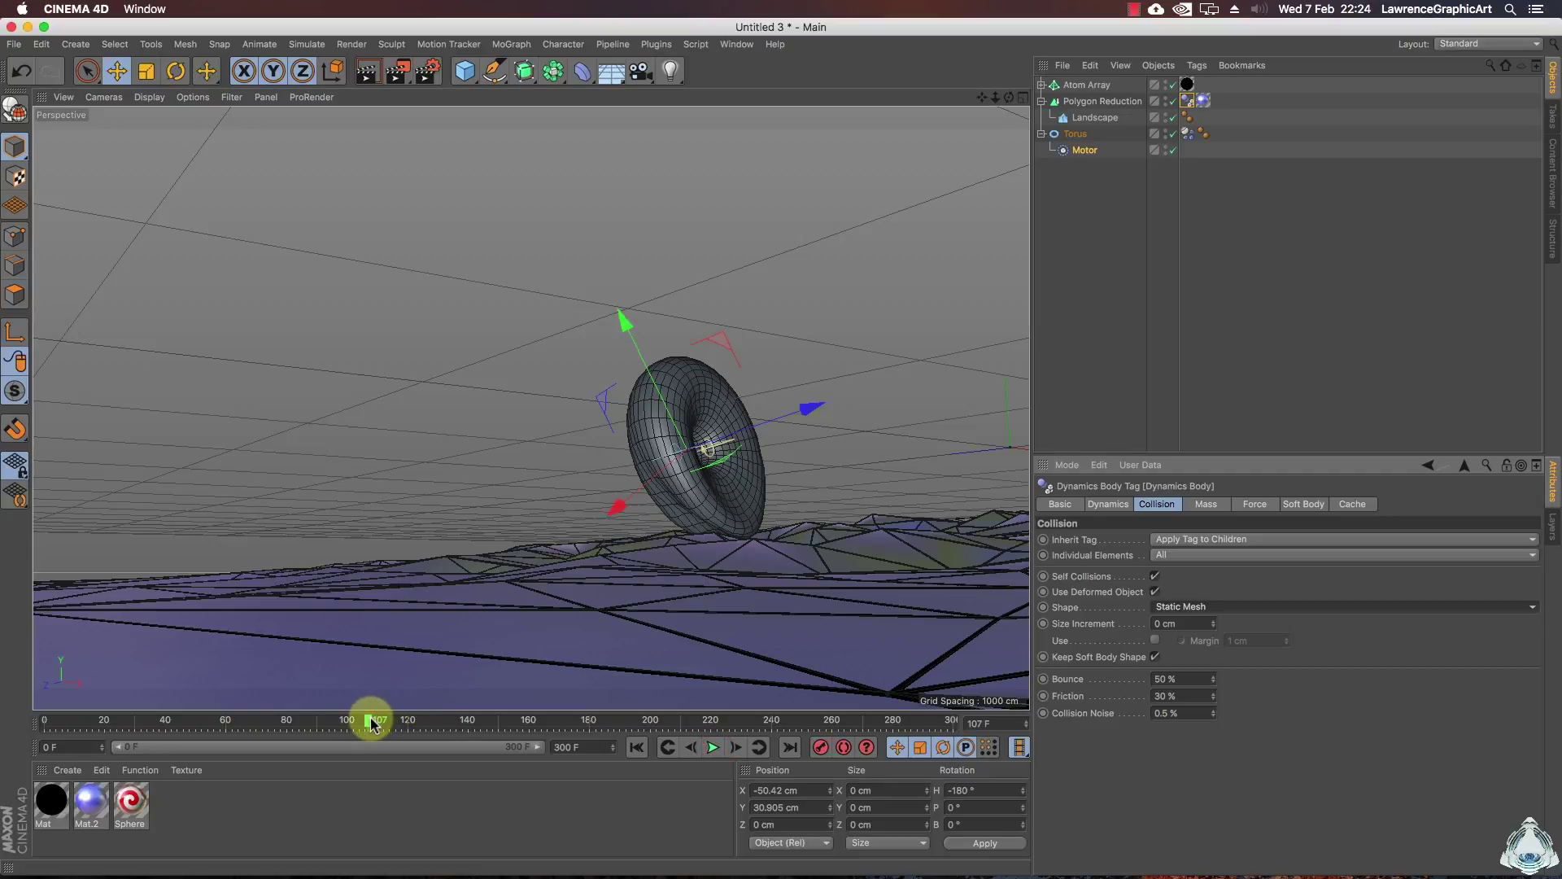
{"action": "left_click_drag", "start_coordinate": [370, 723], "coordinate": [2, 733]}
{"action": "left_click", "coordinate": [1082, 150]}
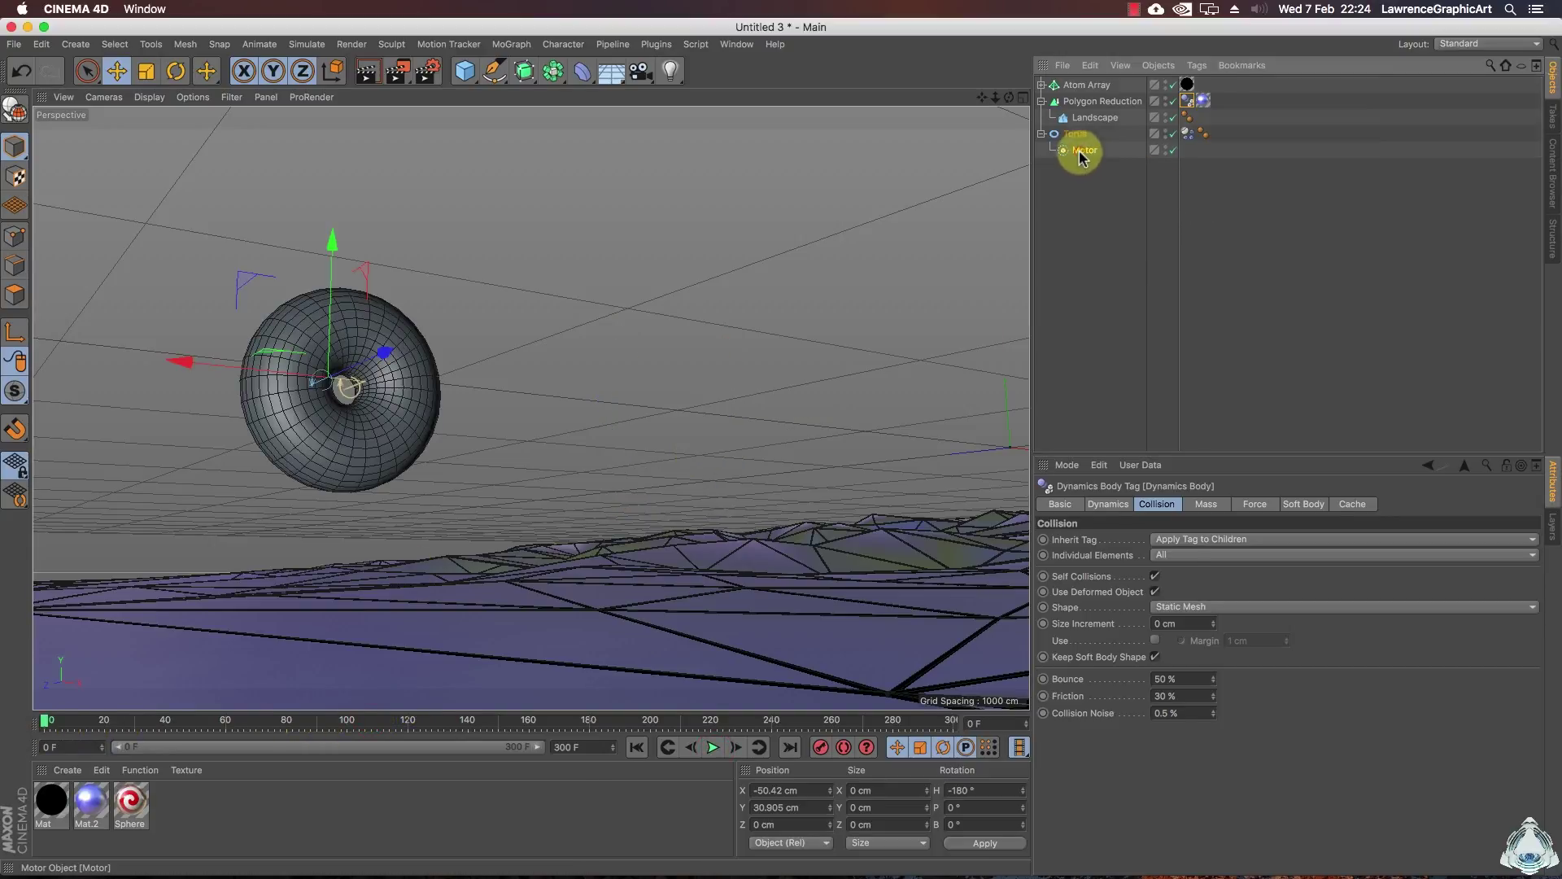
{"action": "left_click", "coordinate": [1180, 644]}
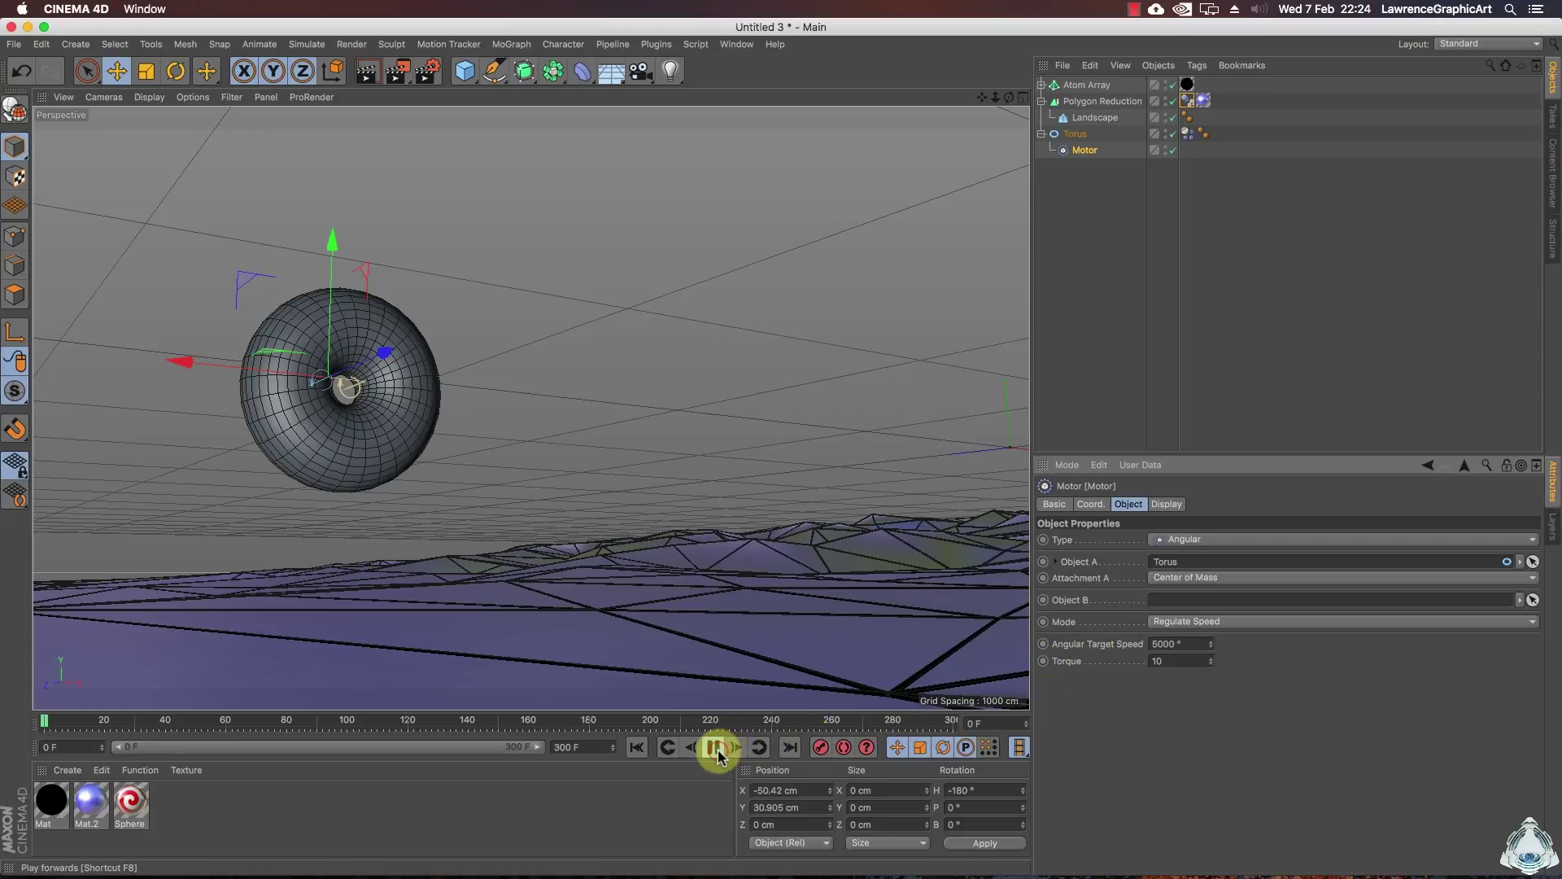
{"action": "left_click_drag", "start_coordinate": [1009, 99], "coordinate": [531, 408]}
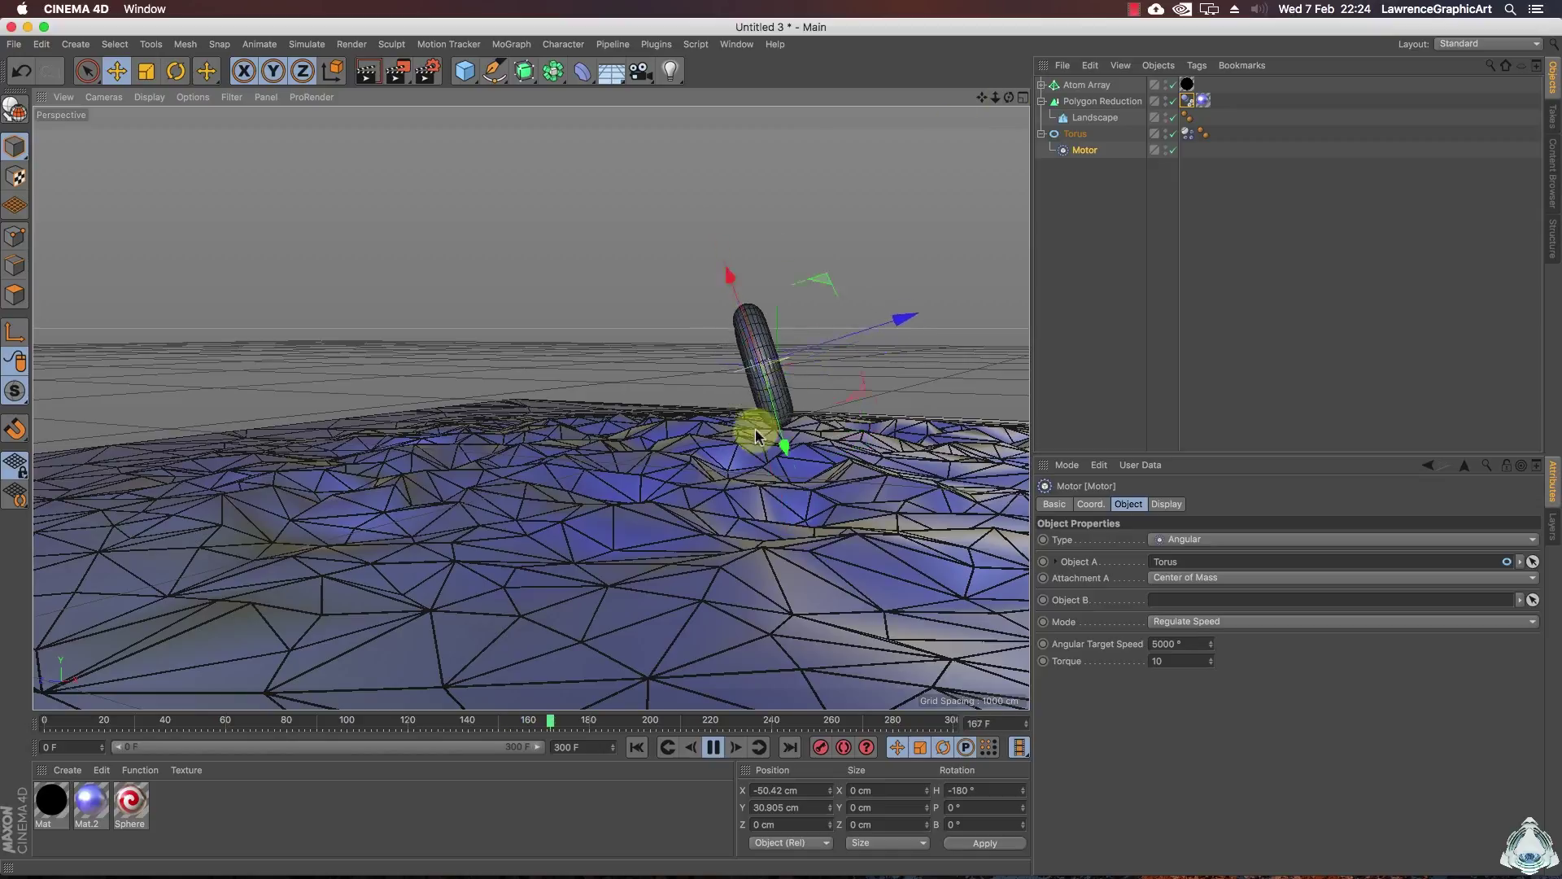
{"action": "left_click", "coordinate": [713, 747]}
{"action": "left_click_drag", "start_coordinate": [721, 726], "coordinate": [2, 739]}
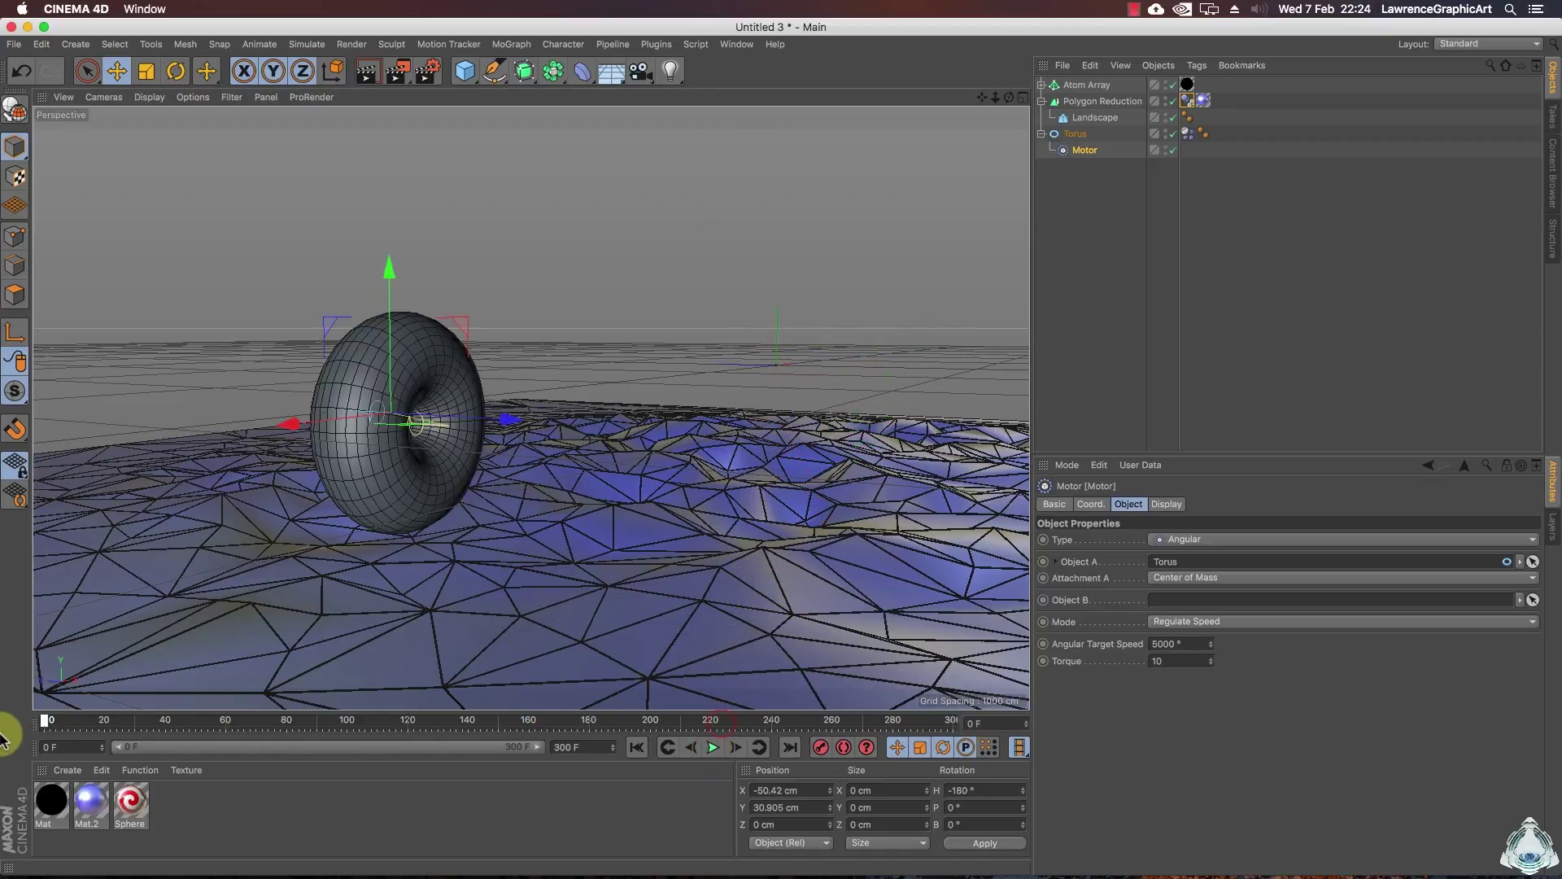
- Apply the red-and-white Sphere material to the torus
{"action": "mouse_move", "coordinate": [1009, 103]}
{"action": "left_mouse_down"}
{"action": "mouse_move", "coordinate": [960, 130]}
{"action": "mouse_move", "coordinate": [1006, 96]}
{"action": "left_mouse_up"}
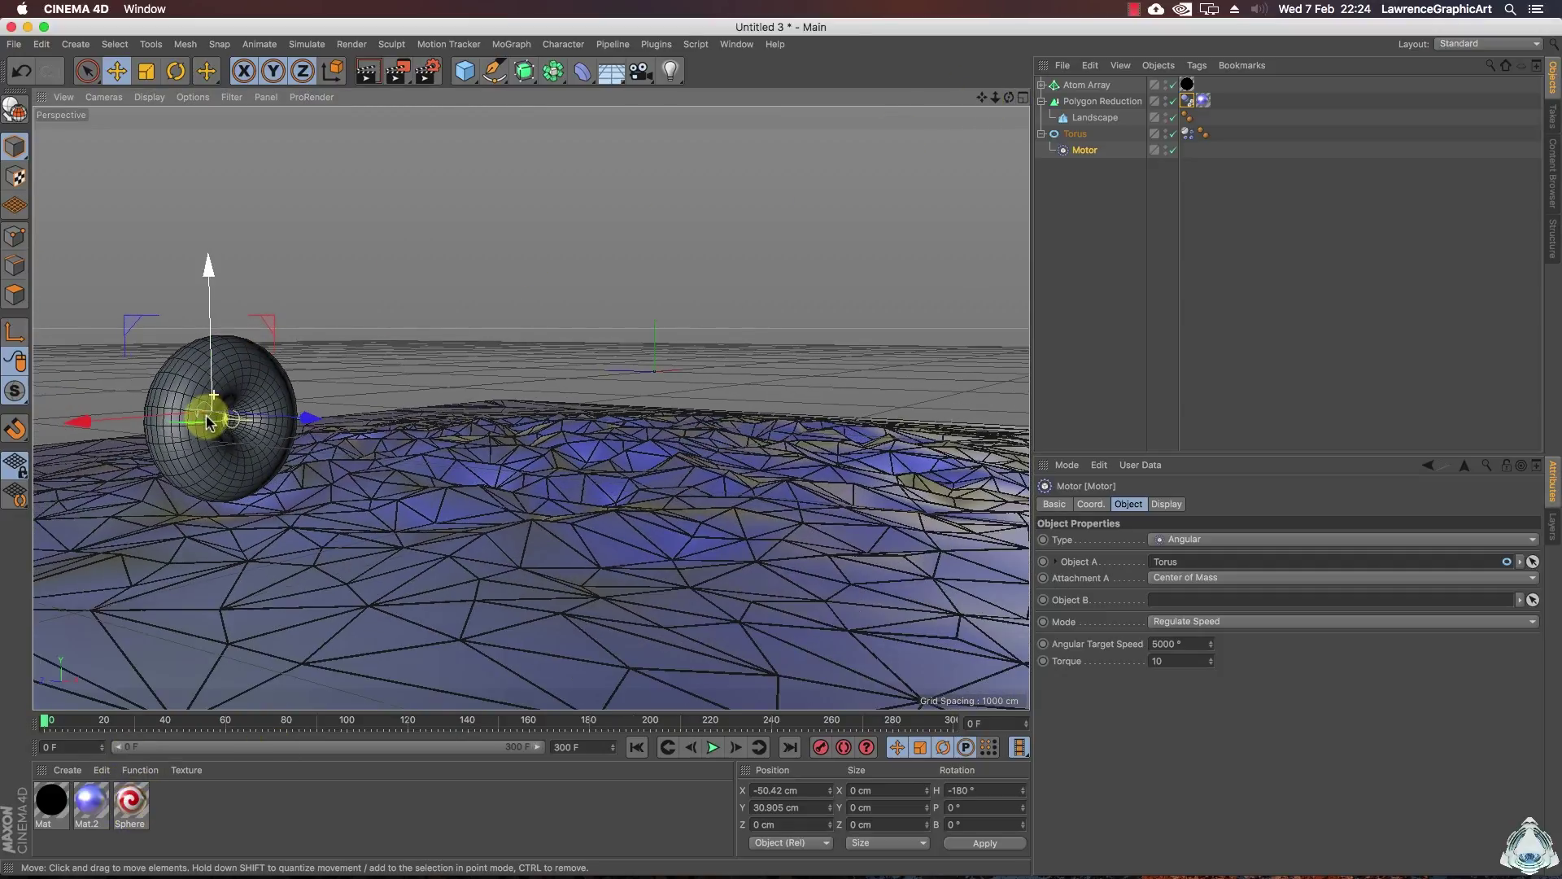
{"action": "scroll", "coordinate": [207, 421], "scroll_direction": "up", "scroll_amount": 5}
{"action": "mouse_move", "coordinate": [1017, 106]}
{"action": "left_mouse_down"}
{"action": "mouse_move", "coordinate": [993, 98]}
{"action": "mouse_move", "coordinate": [1006, 101]}
{"action": "left_mouse_up"}
{"action": "left_click_drag", "start_coordinate": [128, 798], "coordinate": [209, 477]}
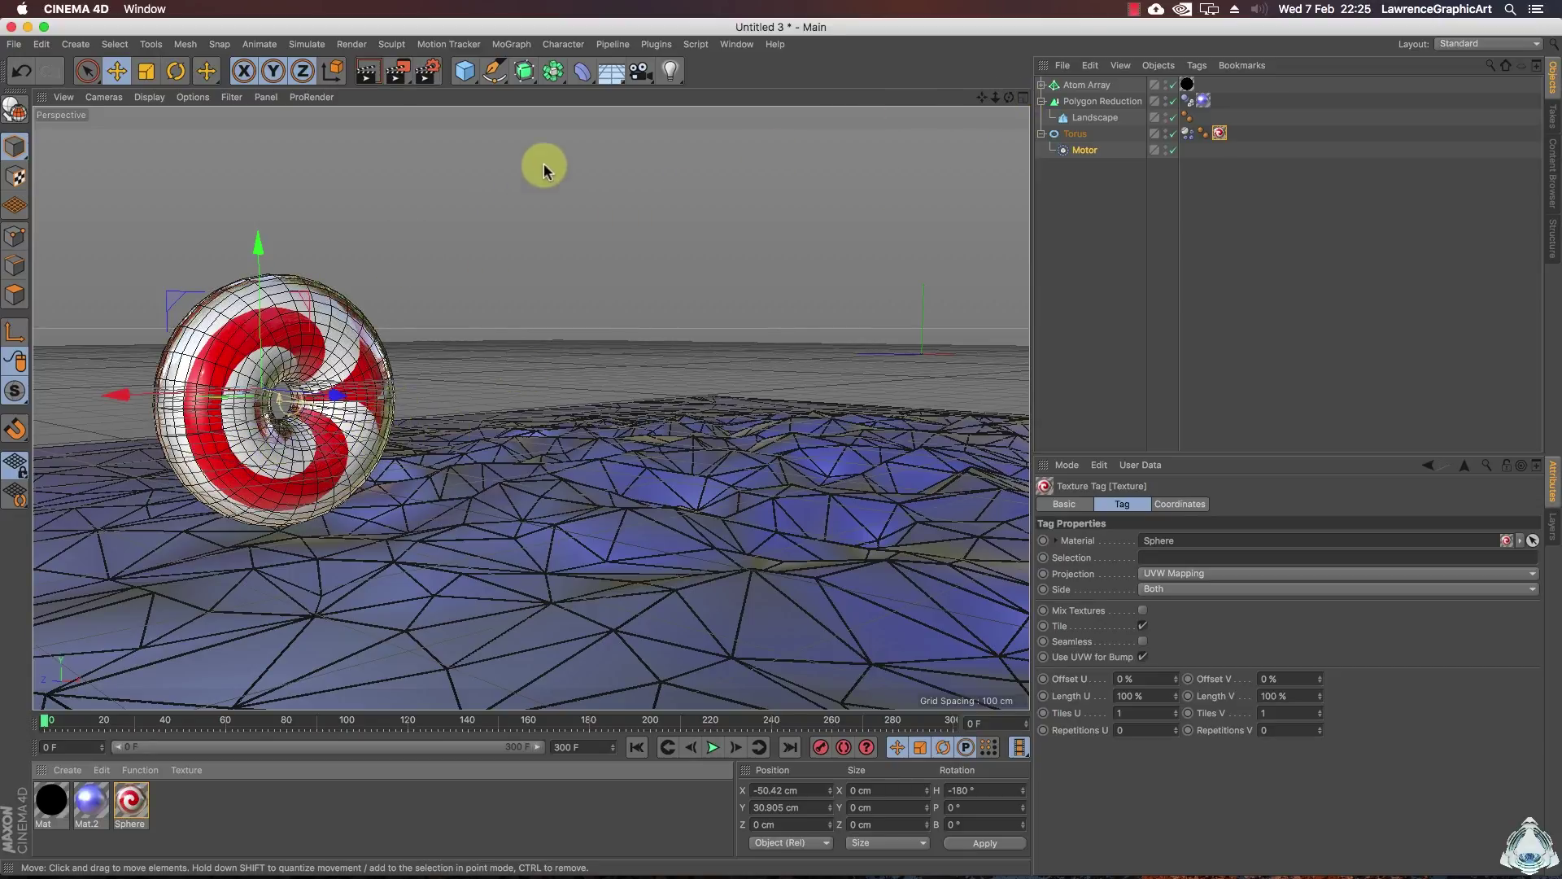
- Add a Target Camera, set its Target Object to Torus and look through the camera
{"action": "left_click", "coordinate": [641, 72]}
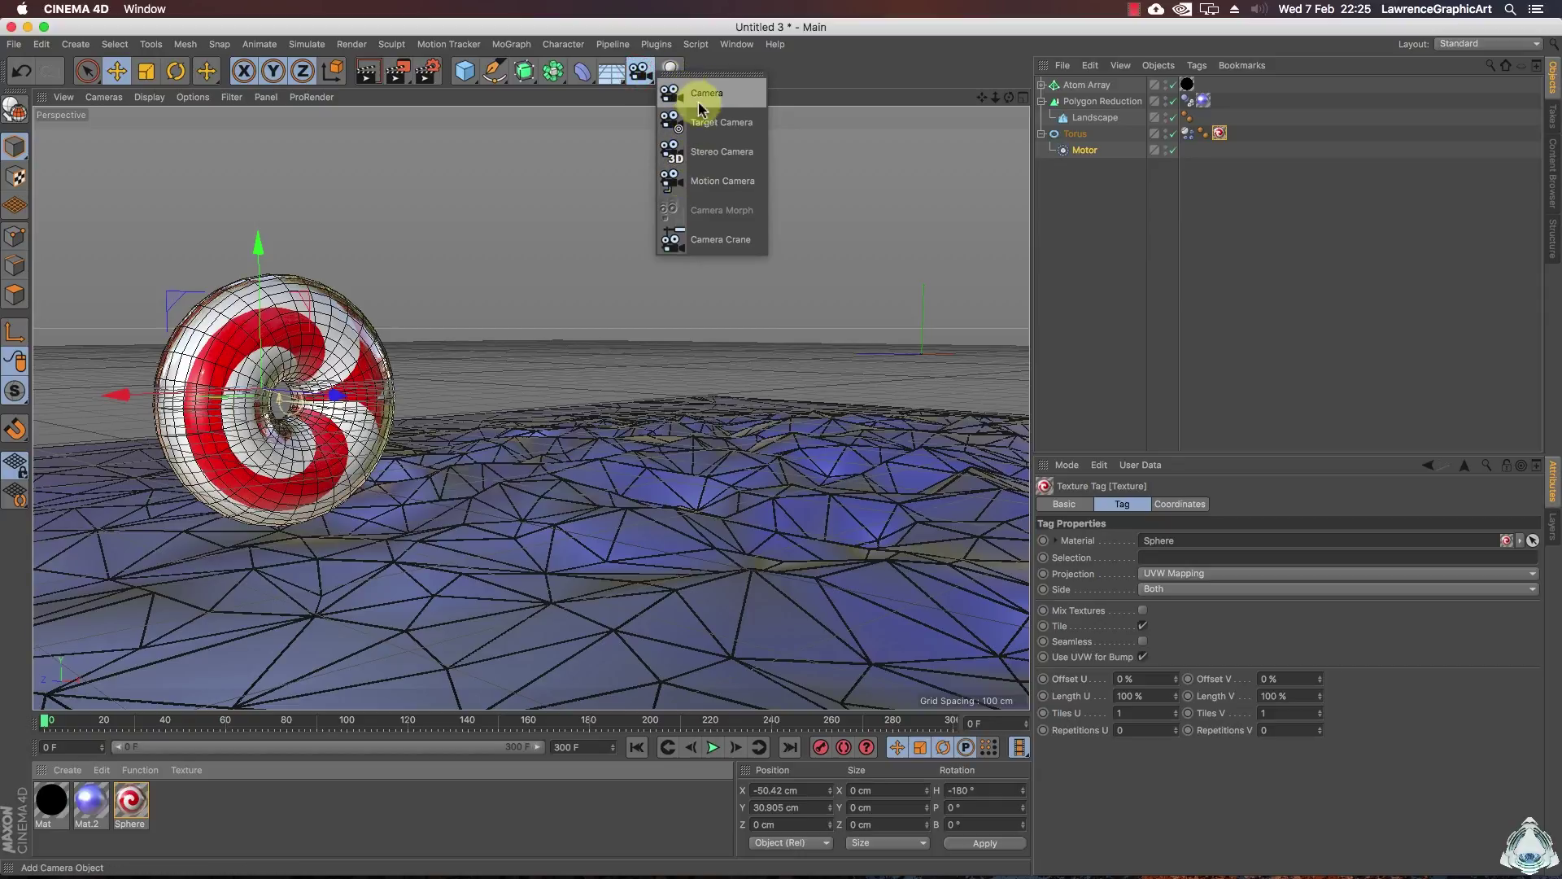
{"action": "left_click", "coordinate": [716, 126]}
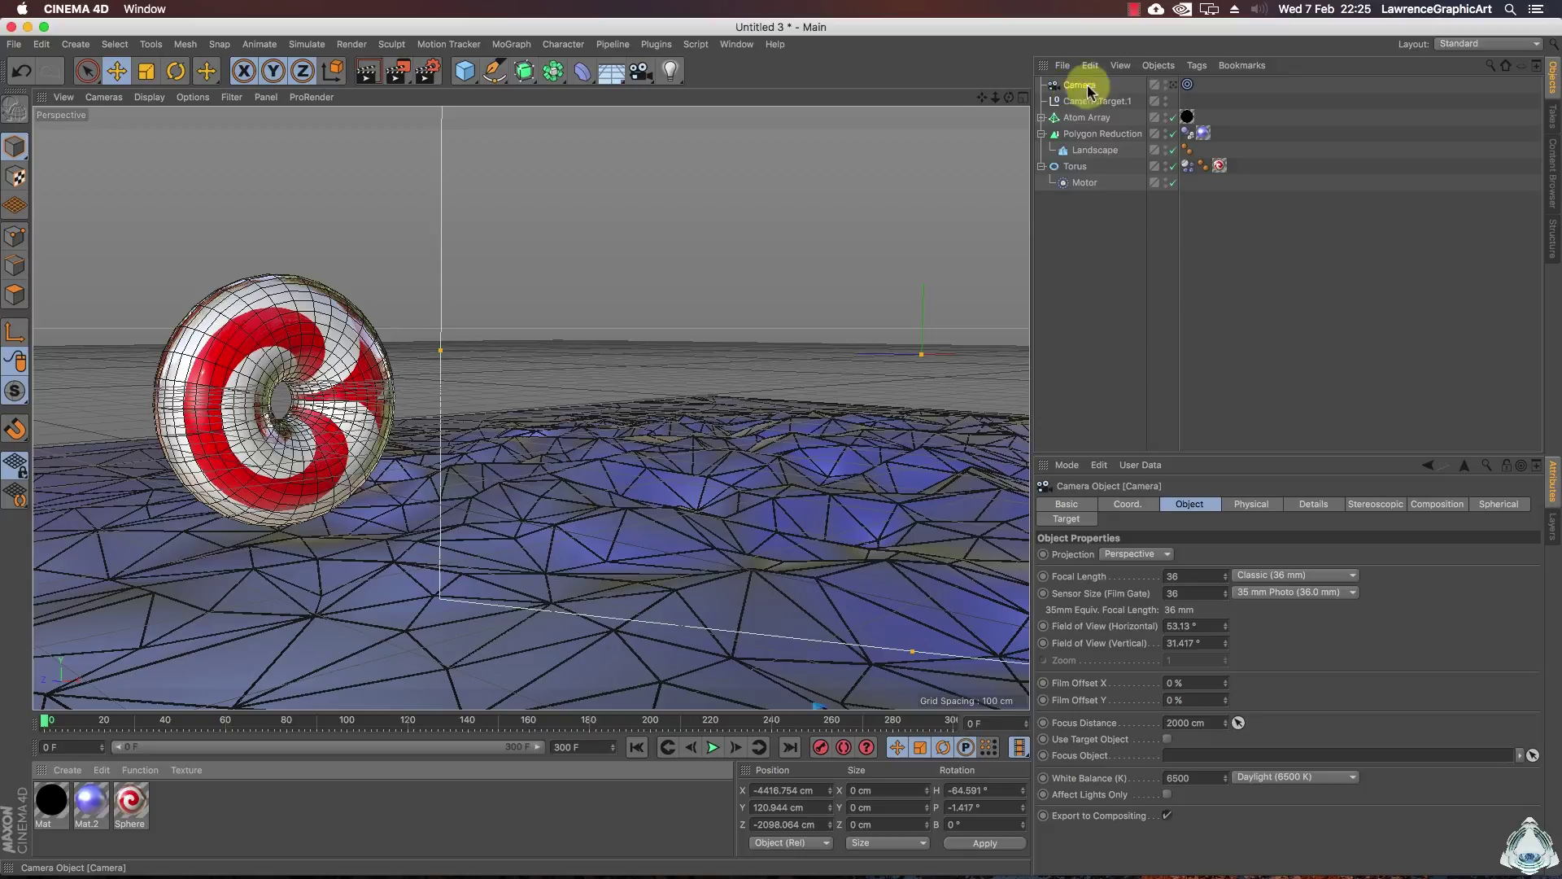
{"action": "left_click", "coordinate": [1187, 84]}
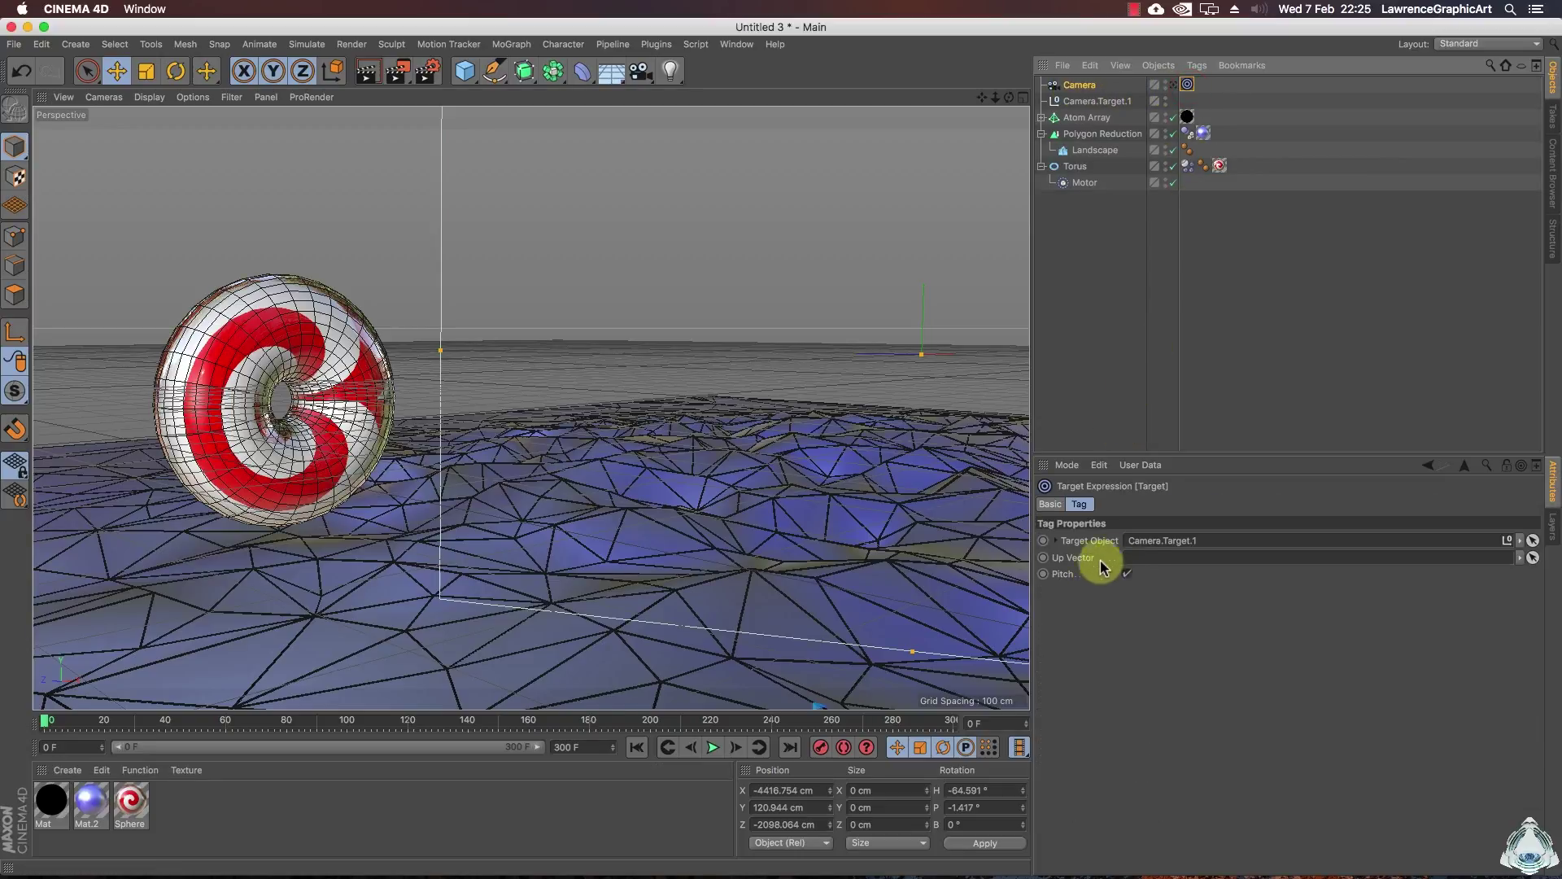
{"action": "left_click_drag", "start_coordinate": [1075, 173], "coordinate": [1211, 541]}
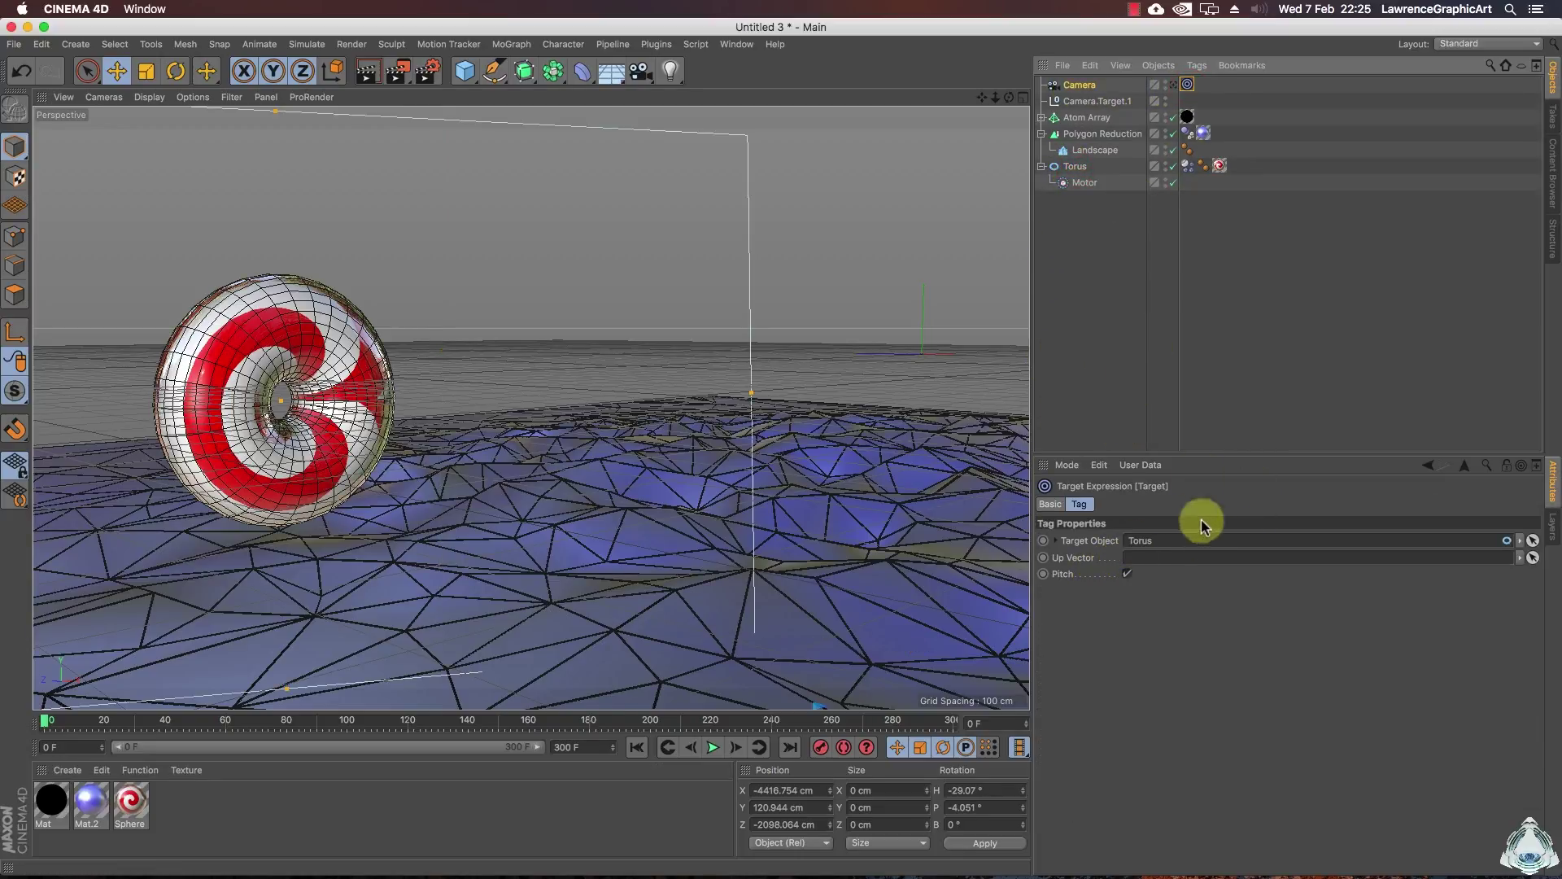
{"action": "left_click", "coordinate": [1173, 85]}
- Play the simulation, reposition the camera to about X -3987, Y -373, Z -1442 cm, and replay before returning to frame 0
{"action": "left_click", "coordinate": [712, 747]}
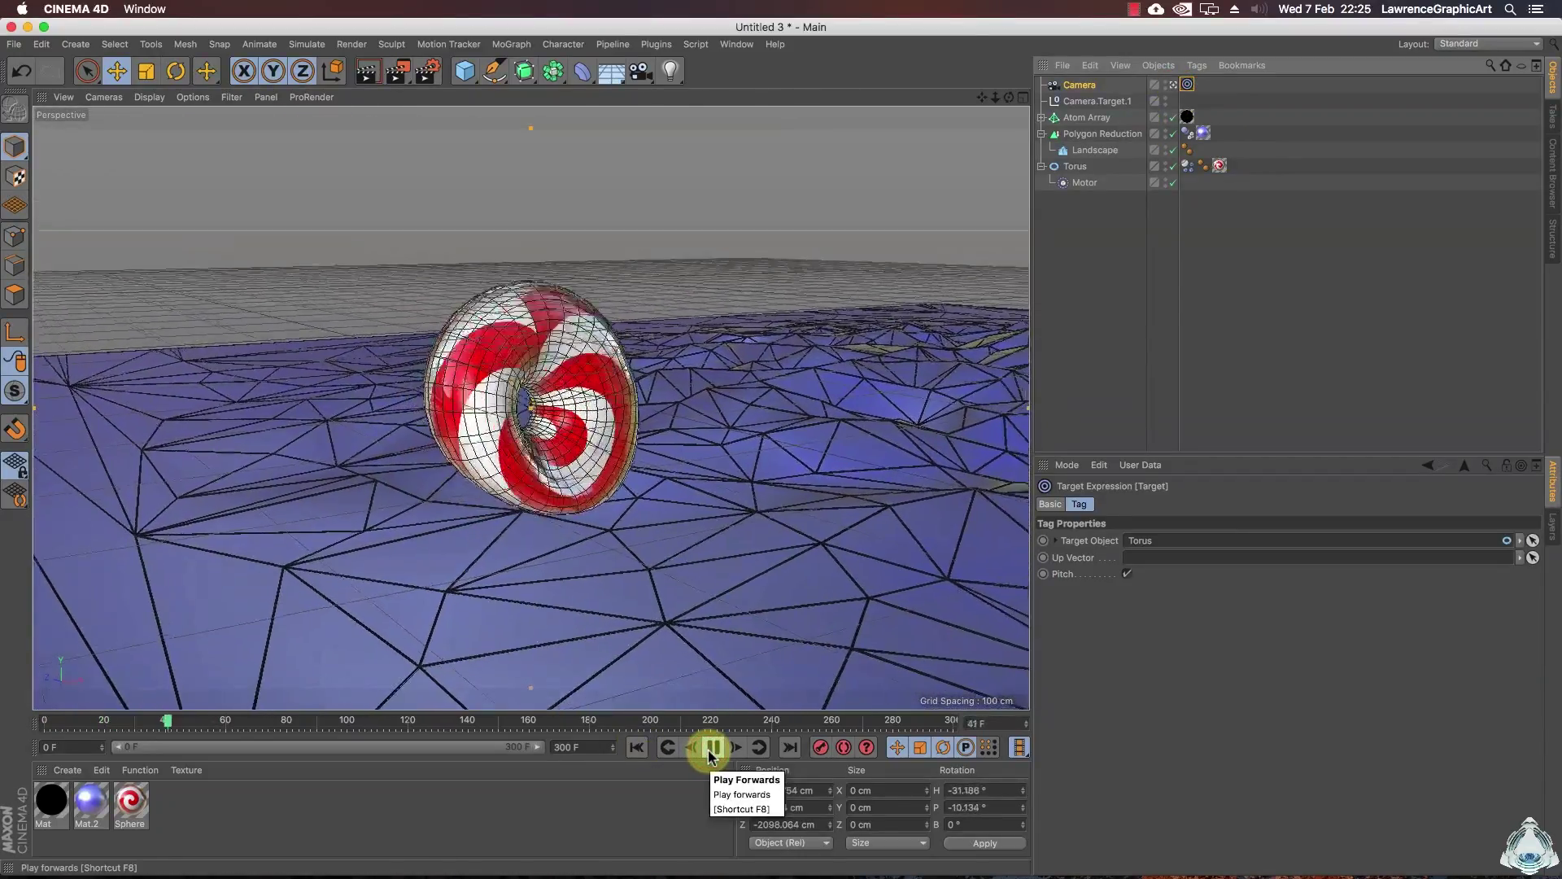
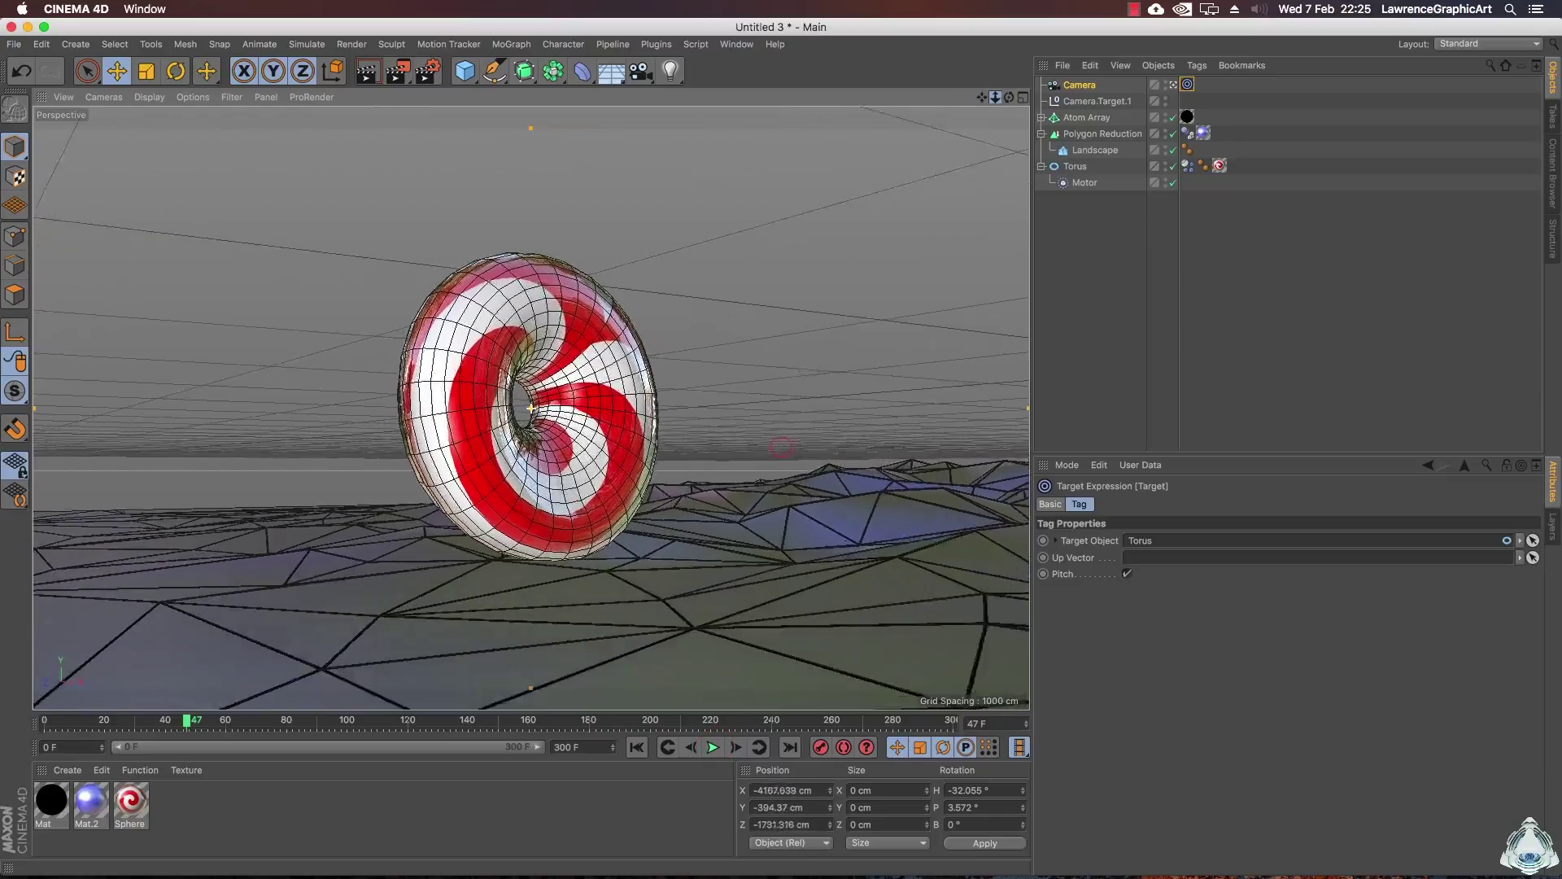
{"action": "left_click", "coordinate": [712, 748]}
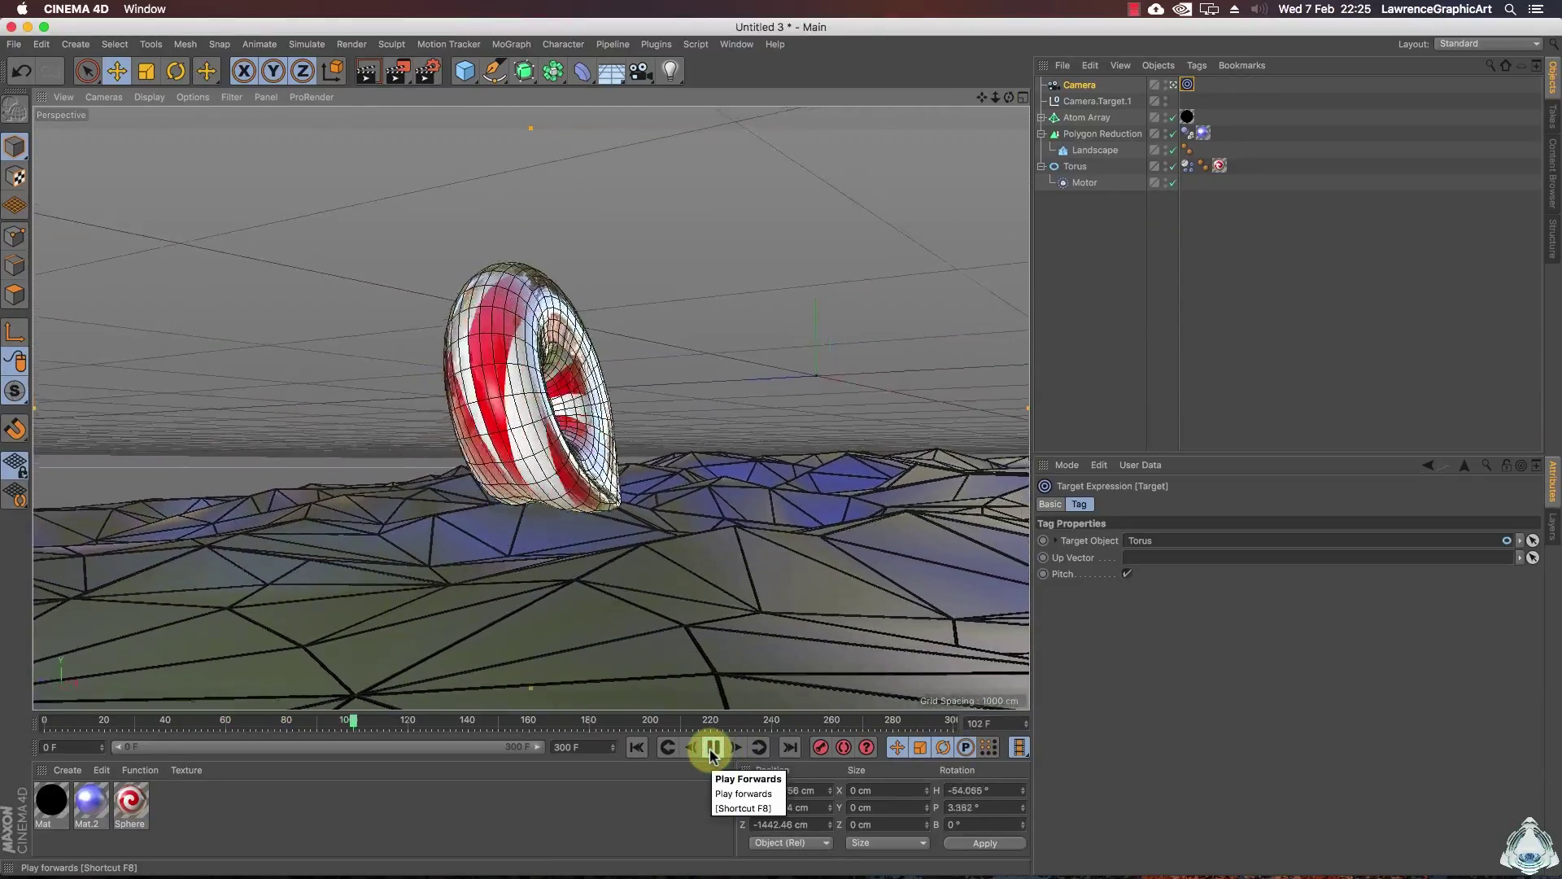
{"action": "left_click", "coordinate": [712, 747]}
{"action": "left_click_drag", "start_coordinate": [362, 722], "coordinate": [18, 726]}
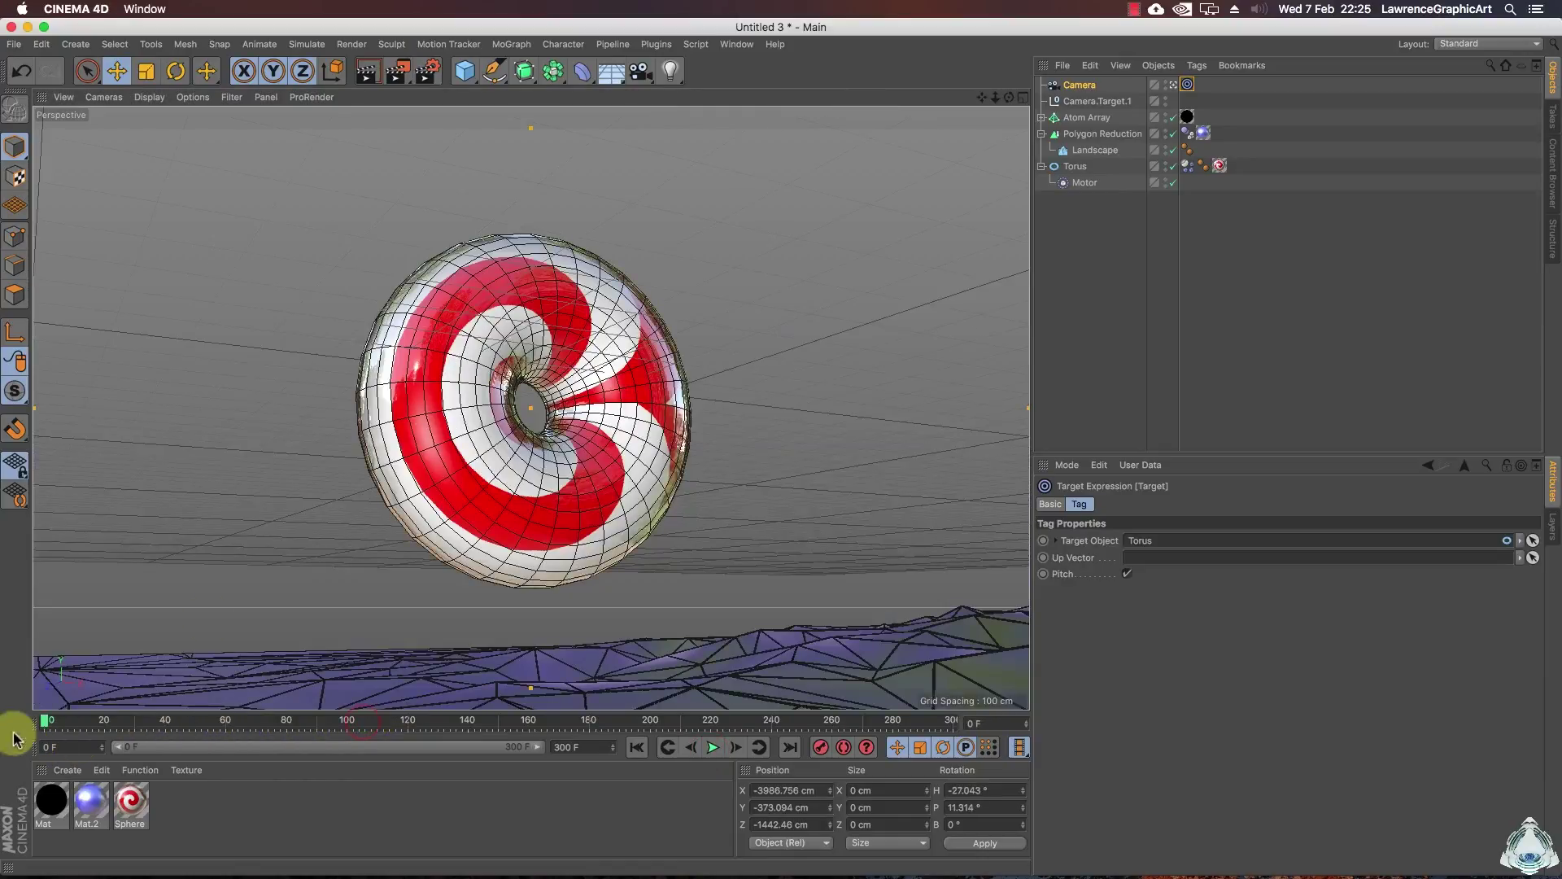
- Record a keyframe for the camera's starting position at frame 0
{"action": "middle_click", "coordinate": [480, 507]}
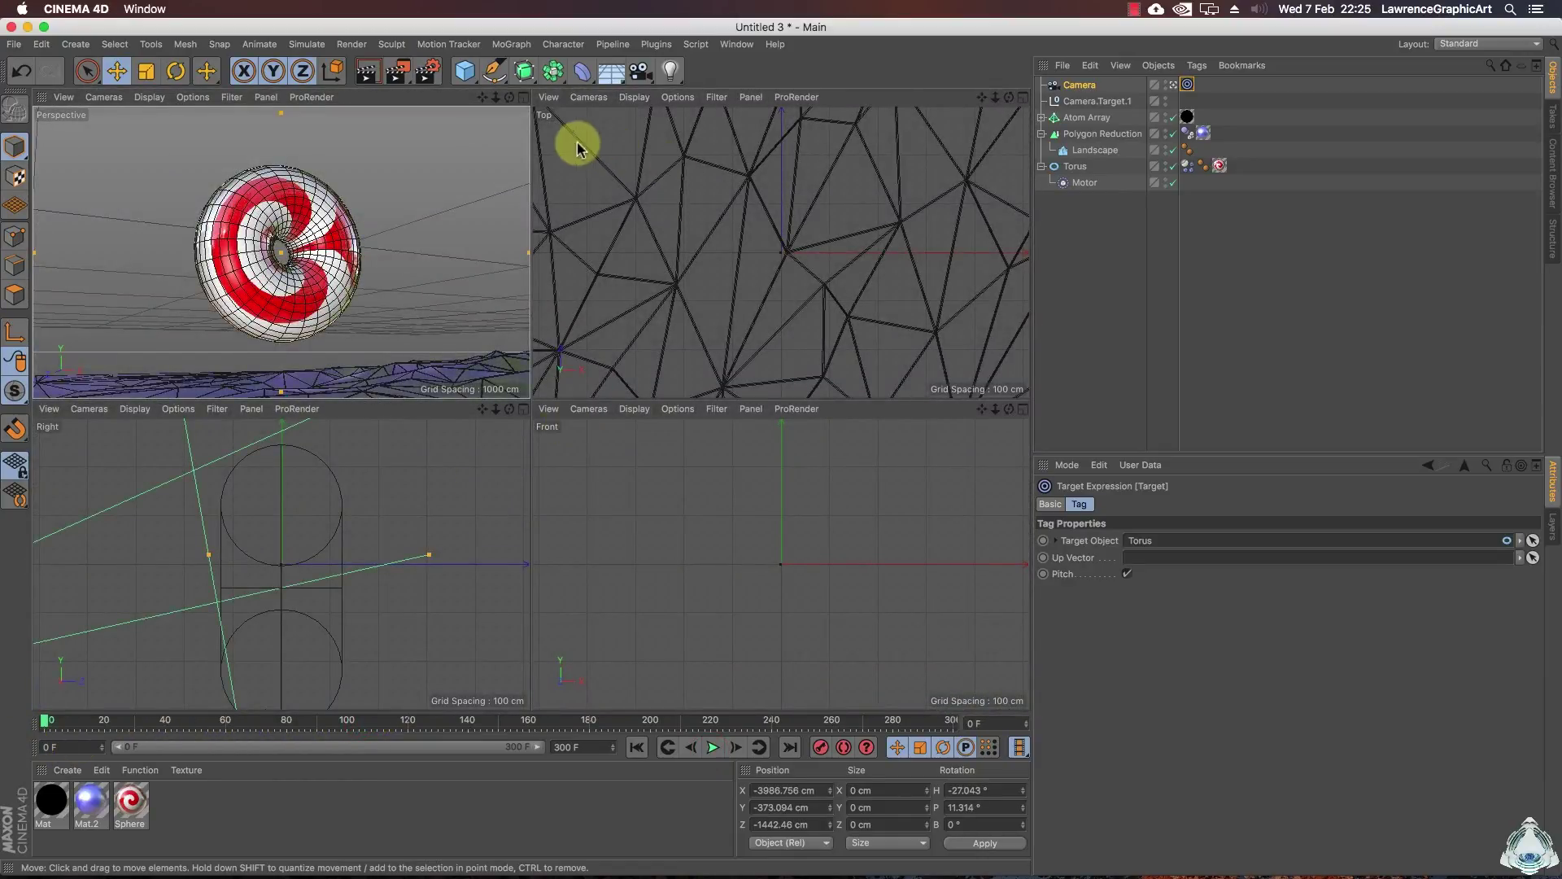
{"action": "key", "text": "h"}
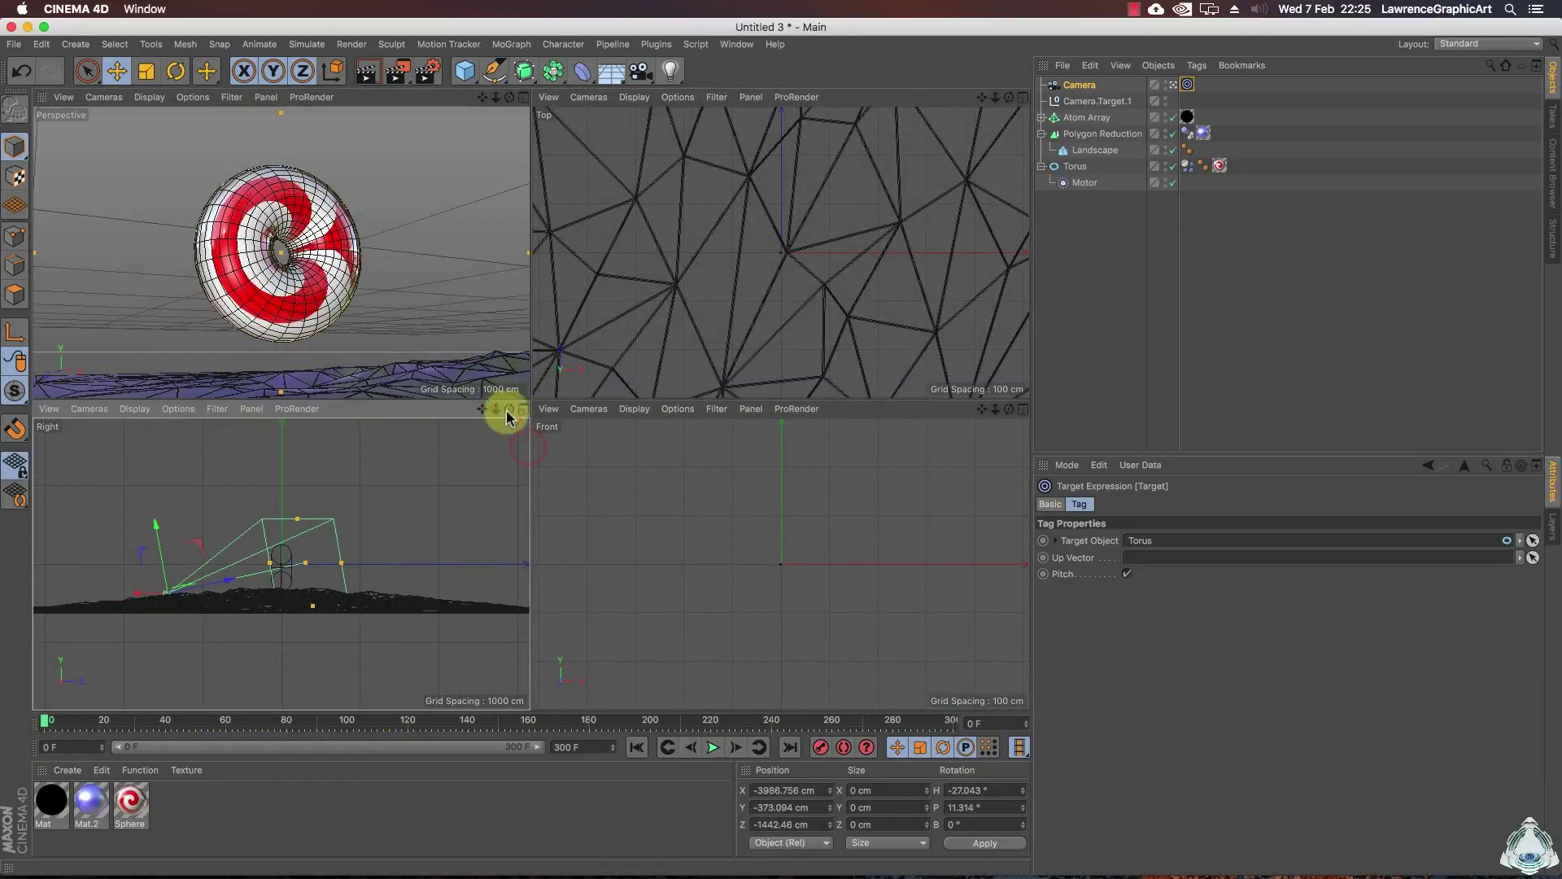
{"action": "left_click_drag", "start_coordinate": [991, 412], "coordinate": [996, 465]}
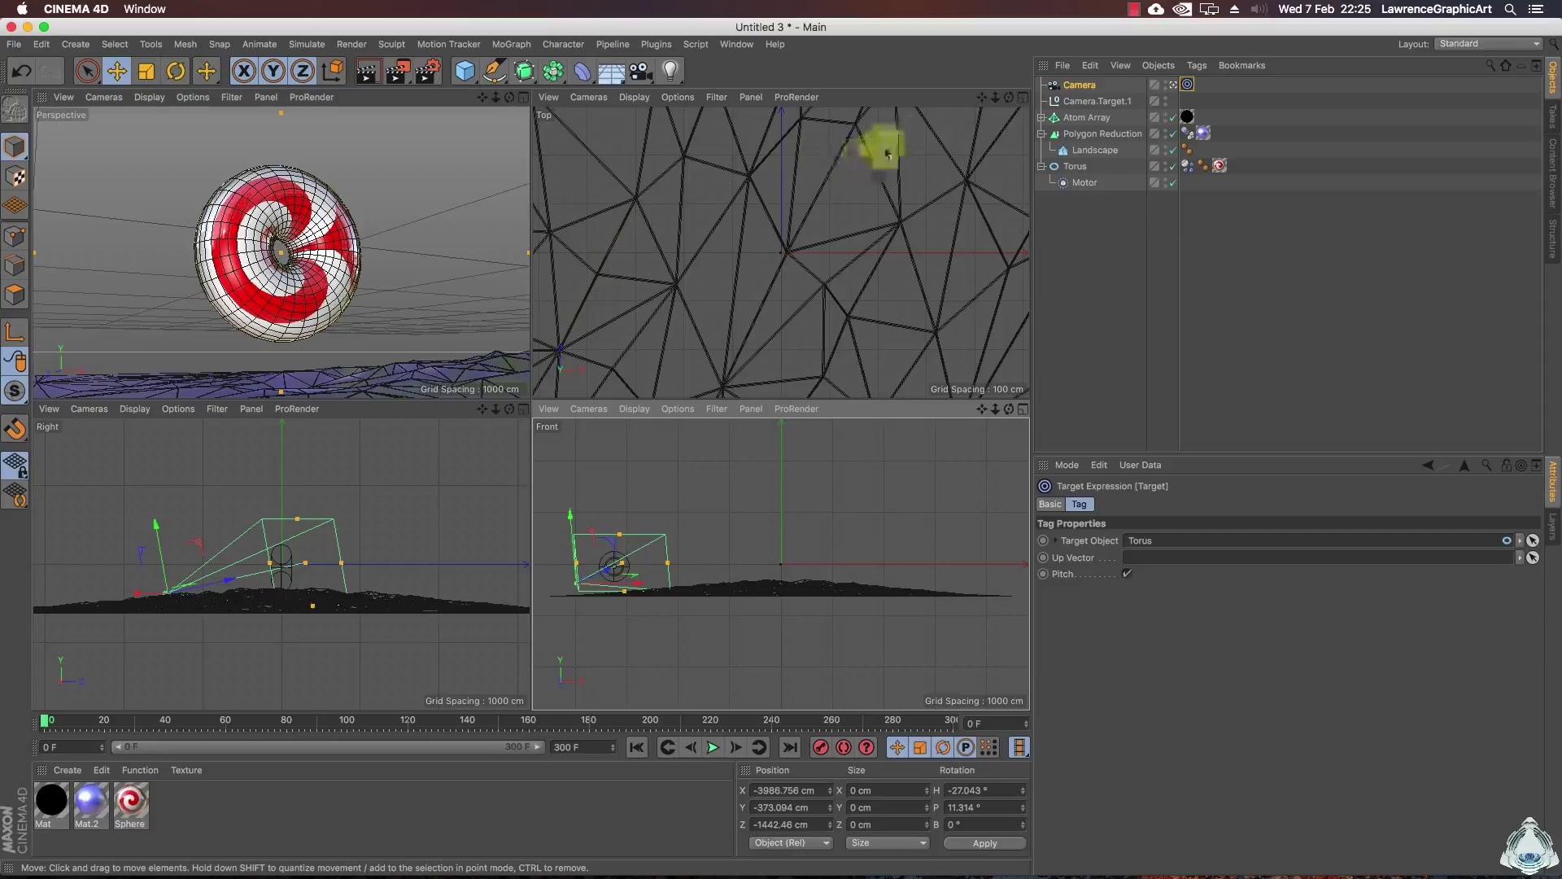
{"action": "left_click_drag", "start_coordinate": [995, 97], "coordinate": [781, 387]}
{"action": "left_click_drag", "start_coordinate": [781, 253], "coordinate": [781, 240]}
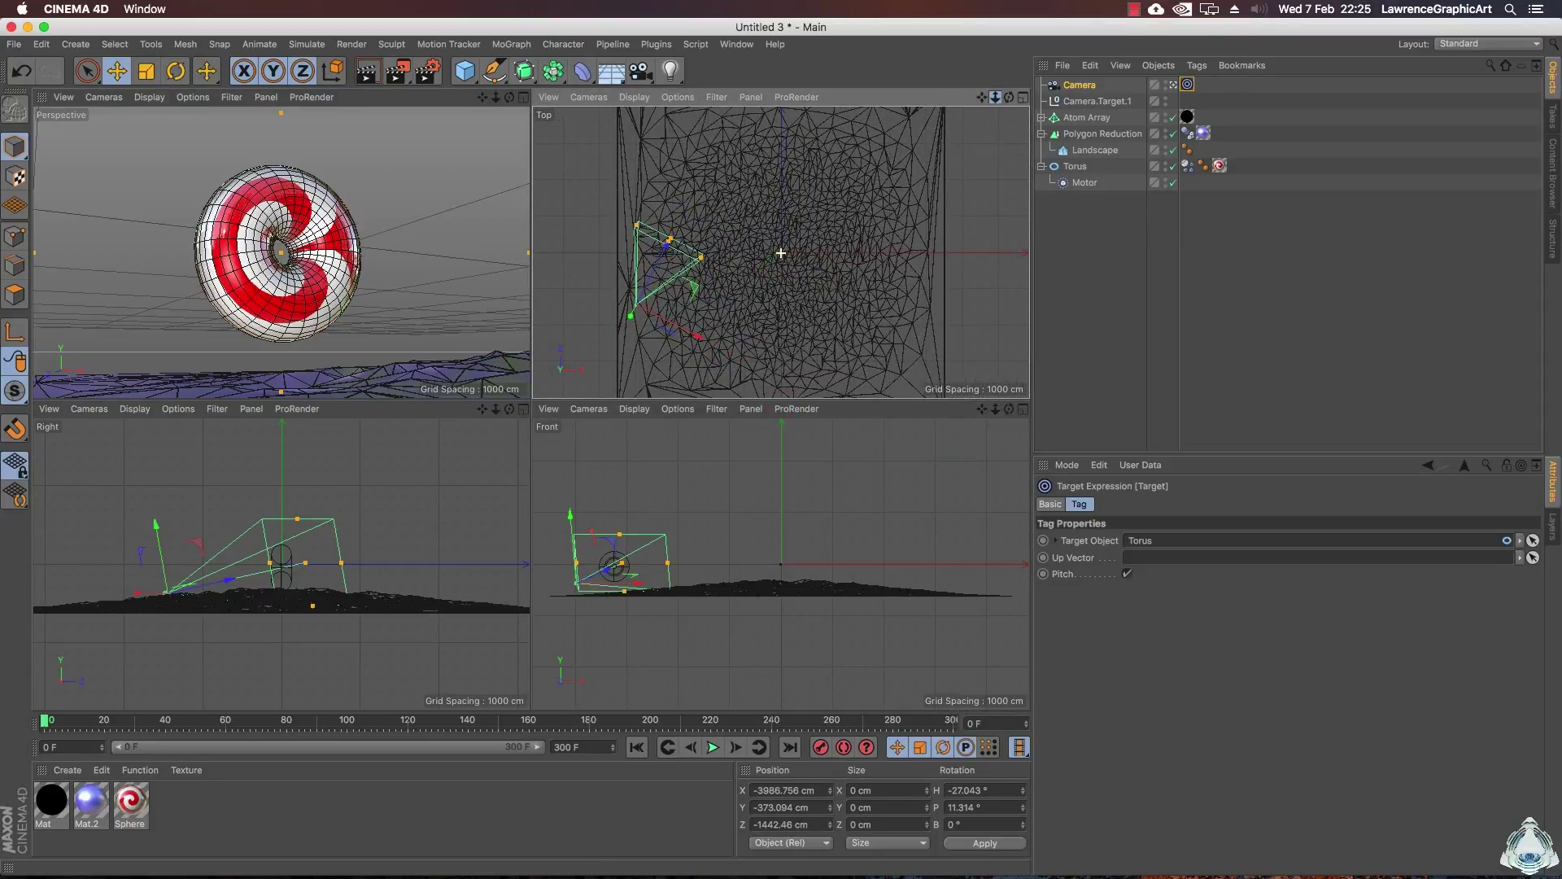
{"action": "left_click_drag", "start_coordinate": [54, 730], "coordinate": [37, 728]}
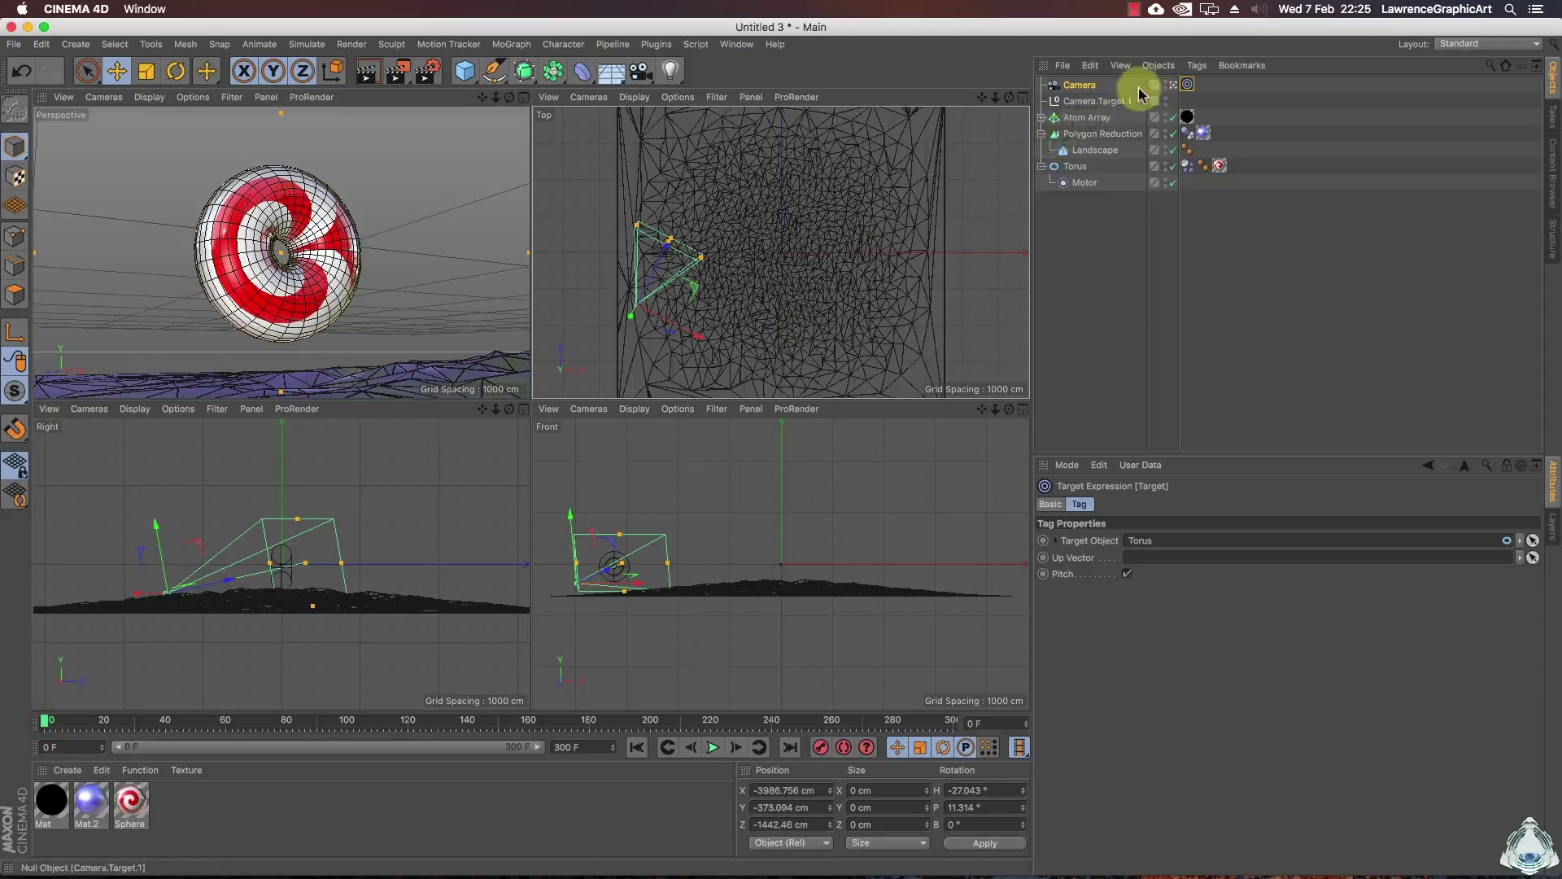
{"action": "left_click", "coordinate": [1084, 85]}
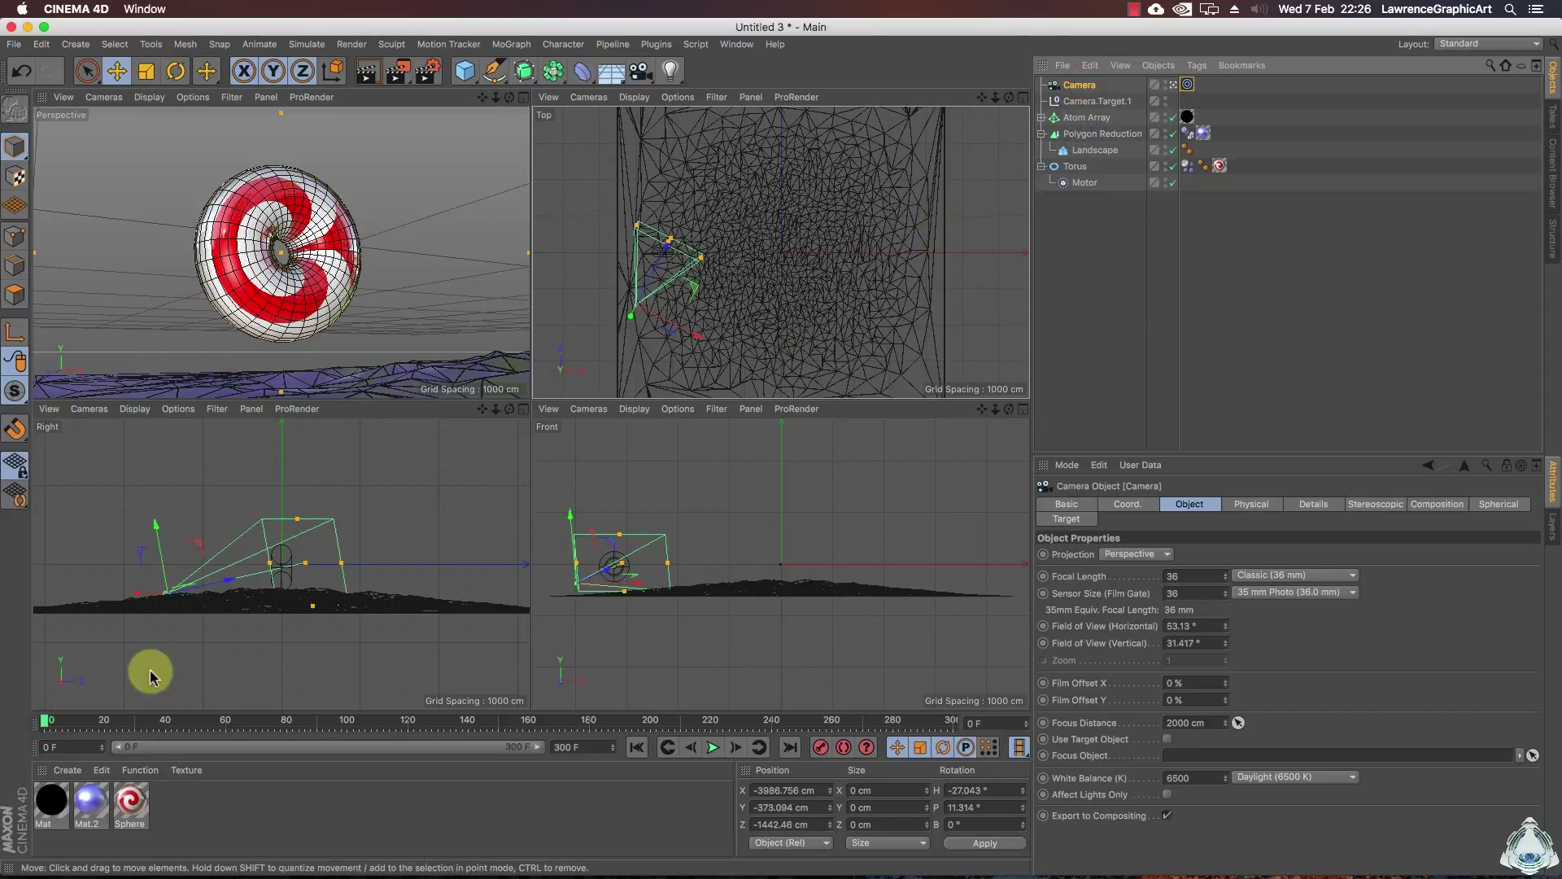
{"action": "left_click", "coordinate": [820, 749]}
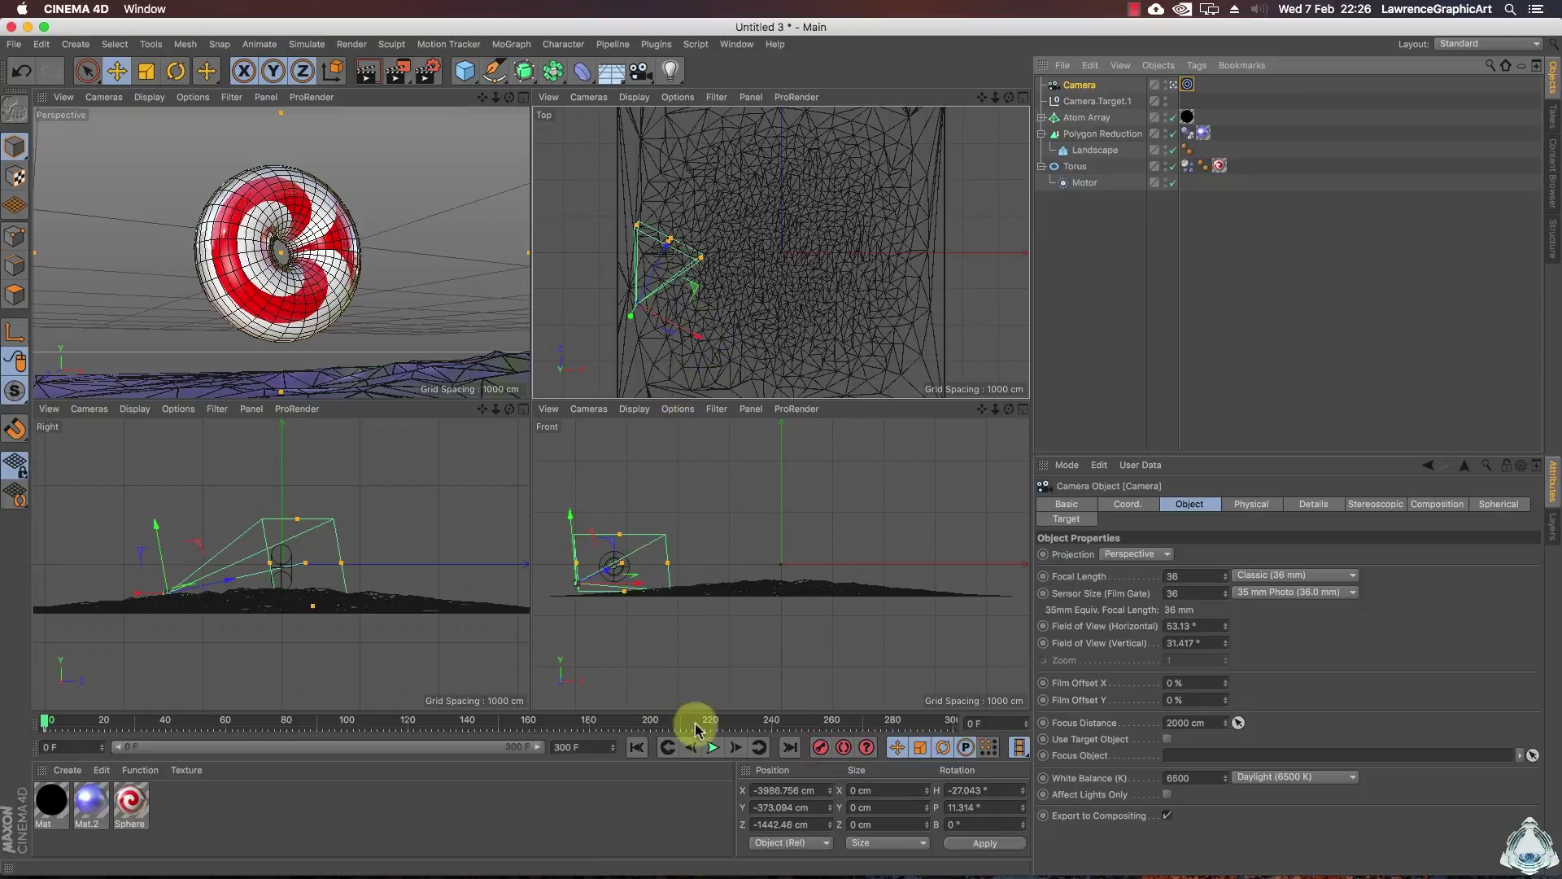
{"action": "left_click_drag", "start_coordinate": [696, 726], "coordinate": [961, 725]}
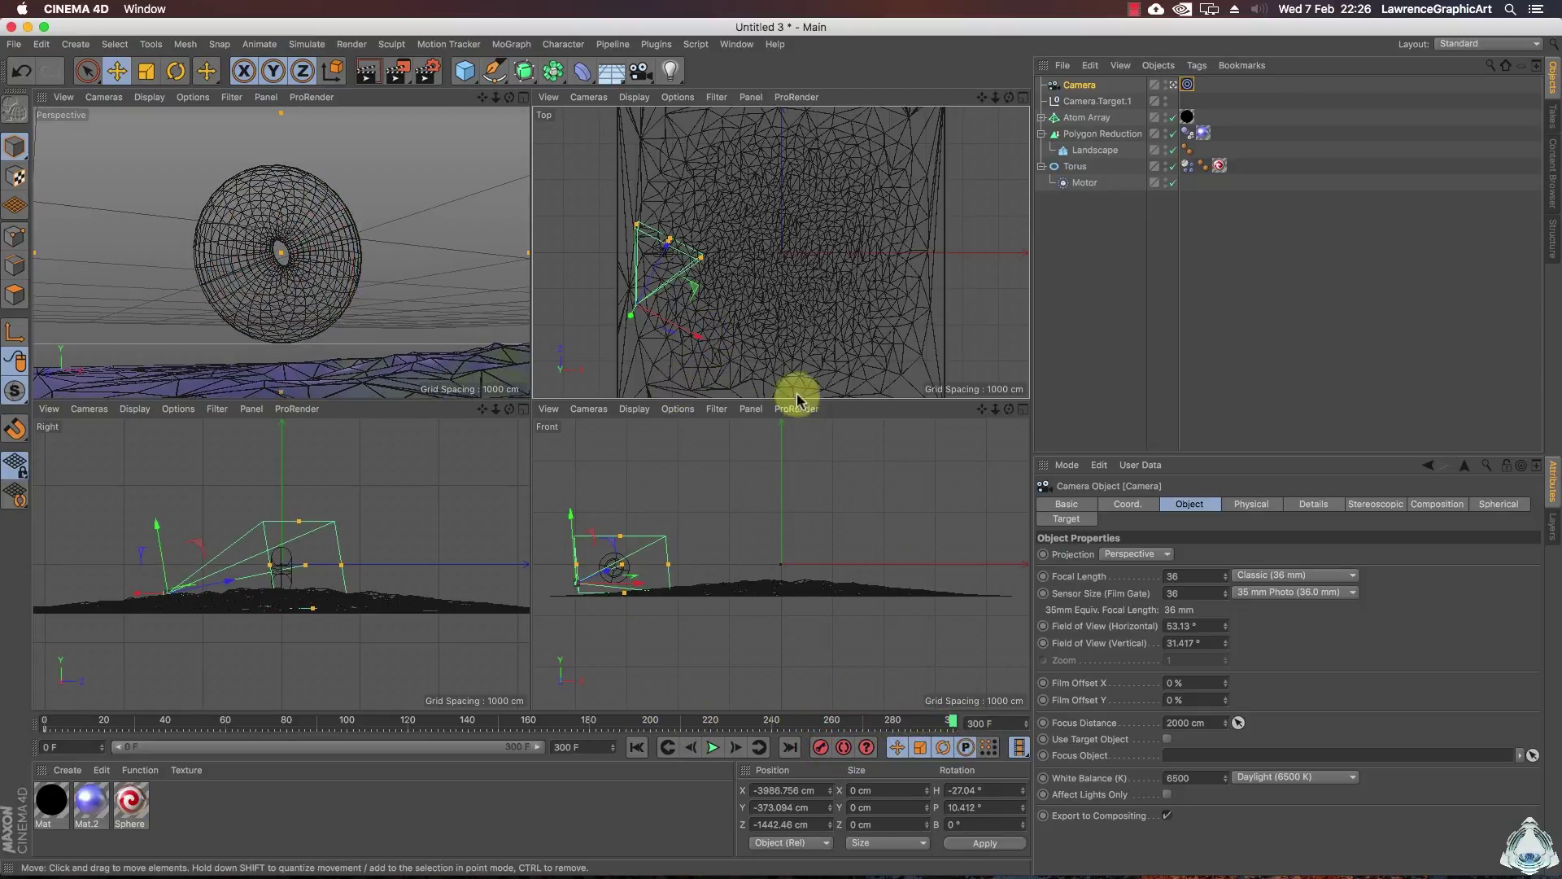
{"action": "left_click_drag", "start_coordinate": [797, 399], "coordinate": [781, 343]}
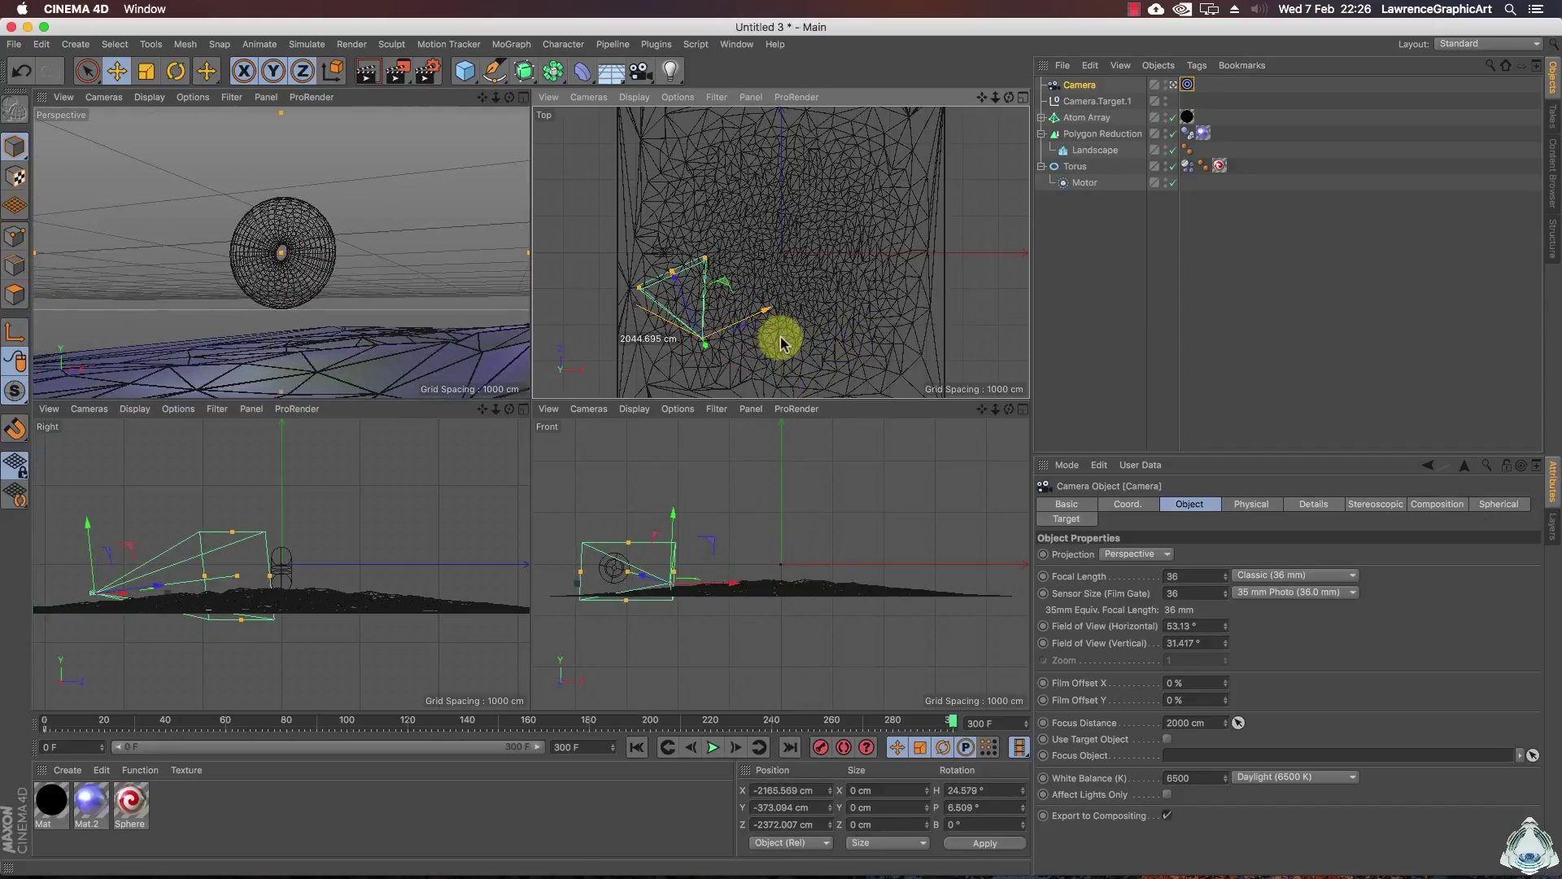
{"action": "left_click_drag", "start_coordinate": [952, 723], "coordinate": [28, 733]}
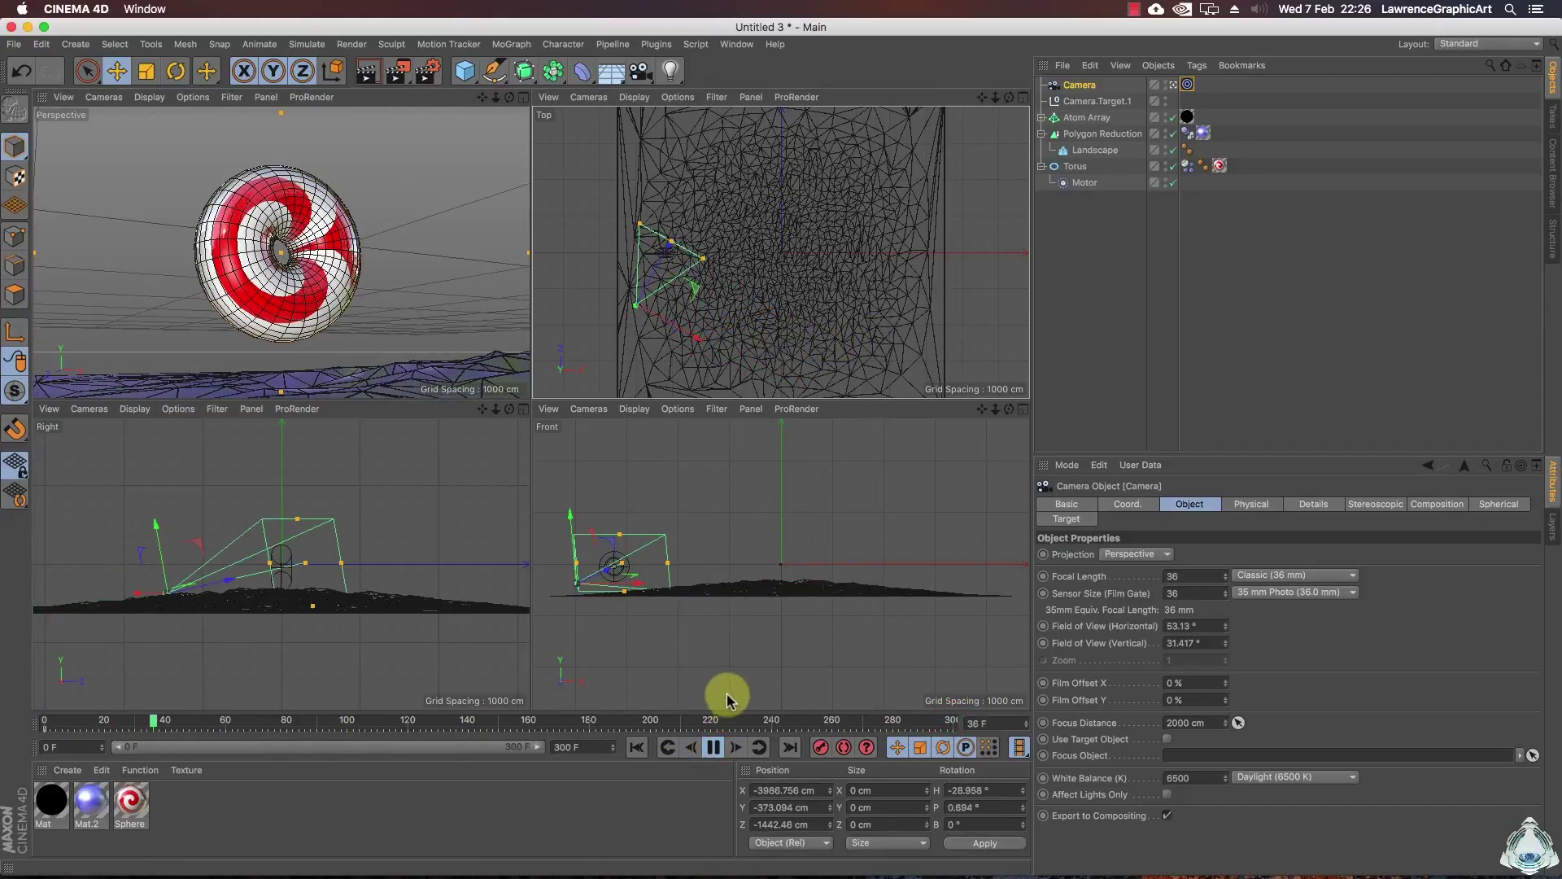
- Play the simulation to frame 179 and try moving the camera to about X 2080, Y -192, Z -2264 cm
{"action": "left_click", "coordinate": [716, 749]}
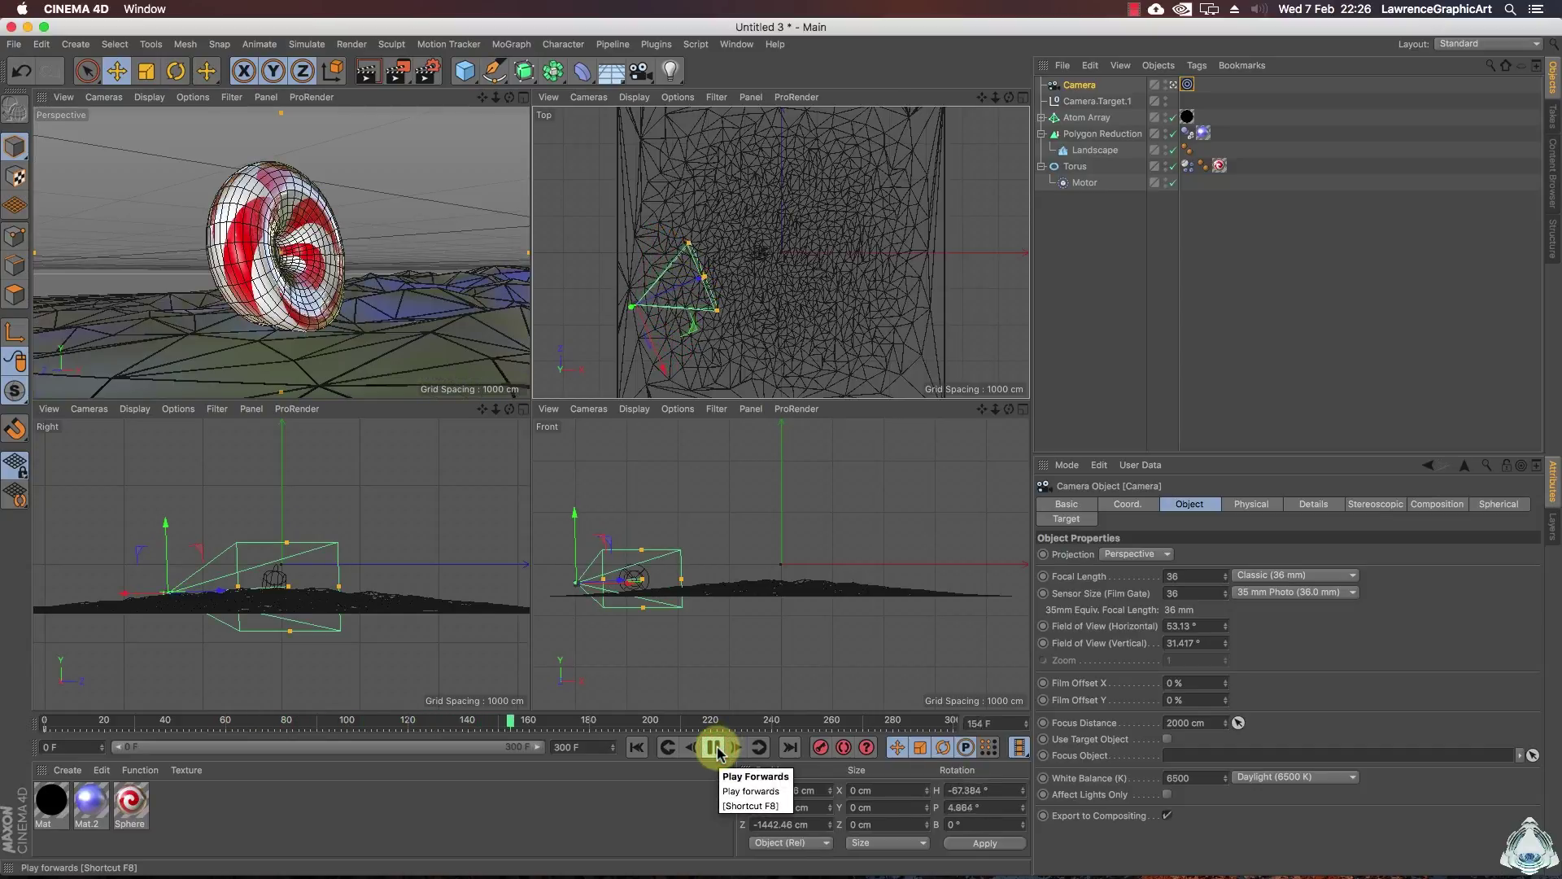
{"action": "left_click", "coordinate": [717, 748]}
{"action": "left_click", "coordinate": [819, 232]}
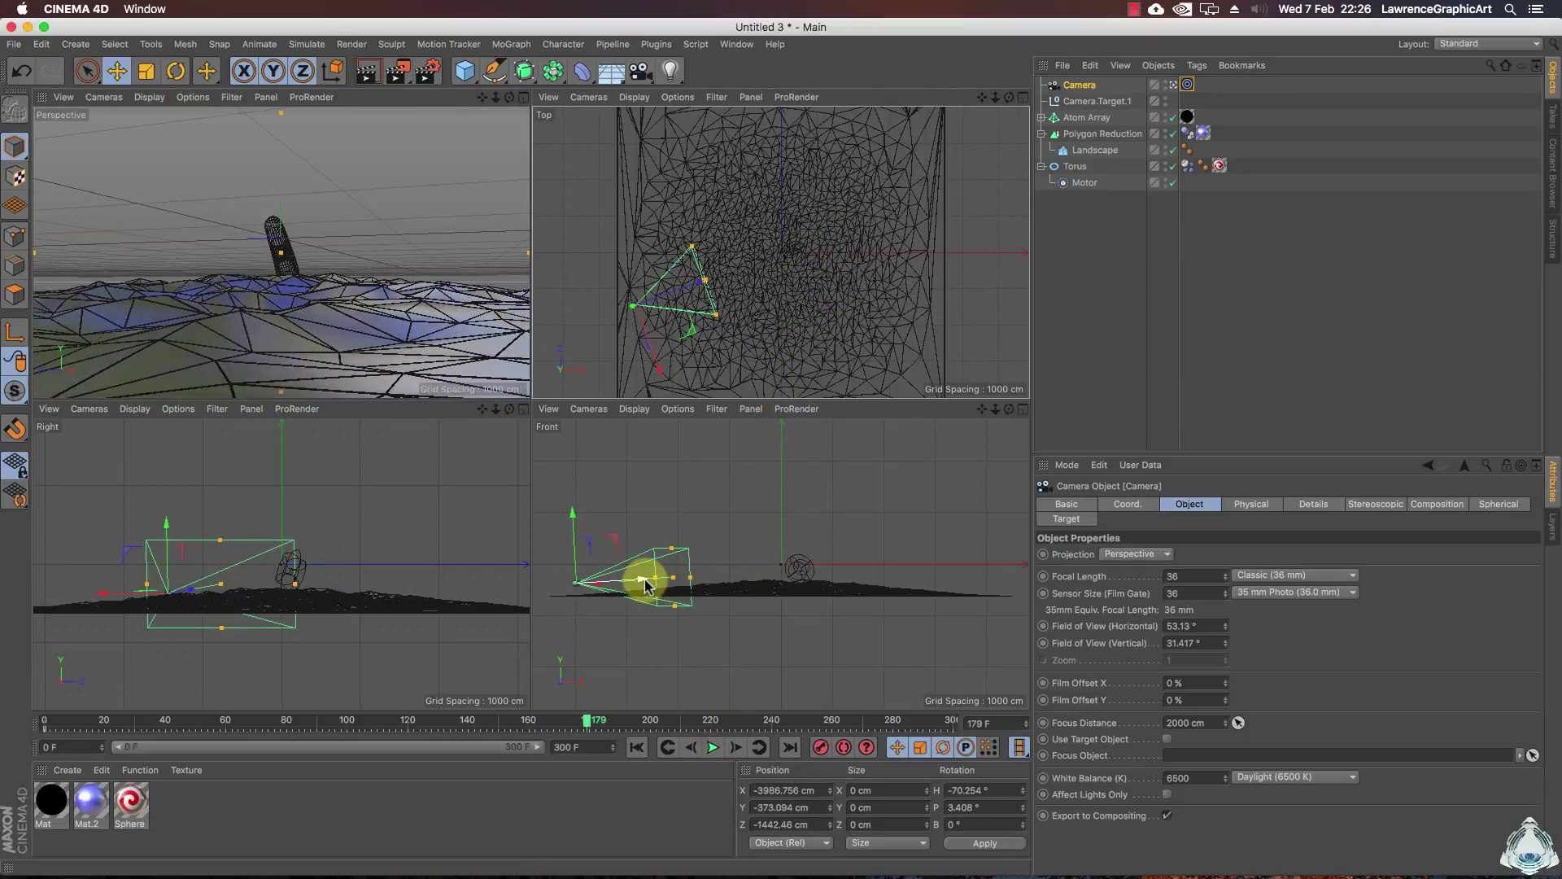
{"action": "left_click_drag", "start_coordinate": [662, 349], "coordinate": [917, 328]}
{"action": "left_click", "coordinate": [613, 334]}
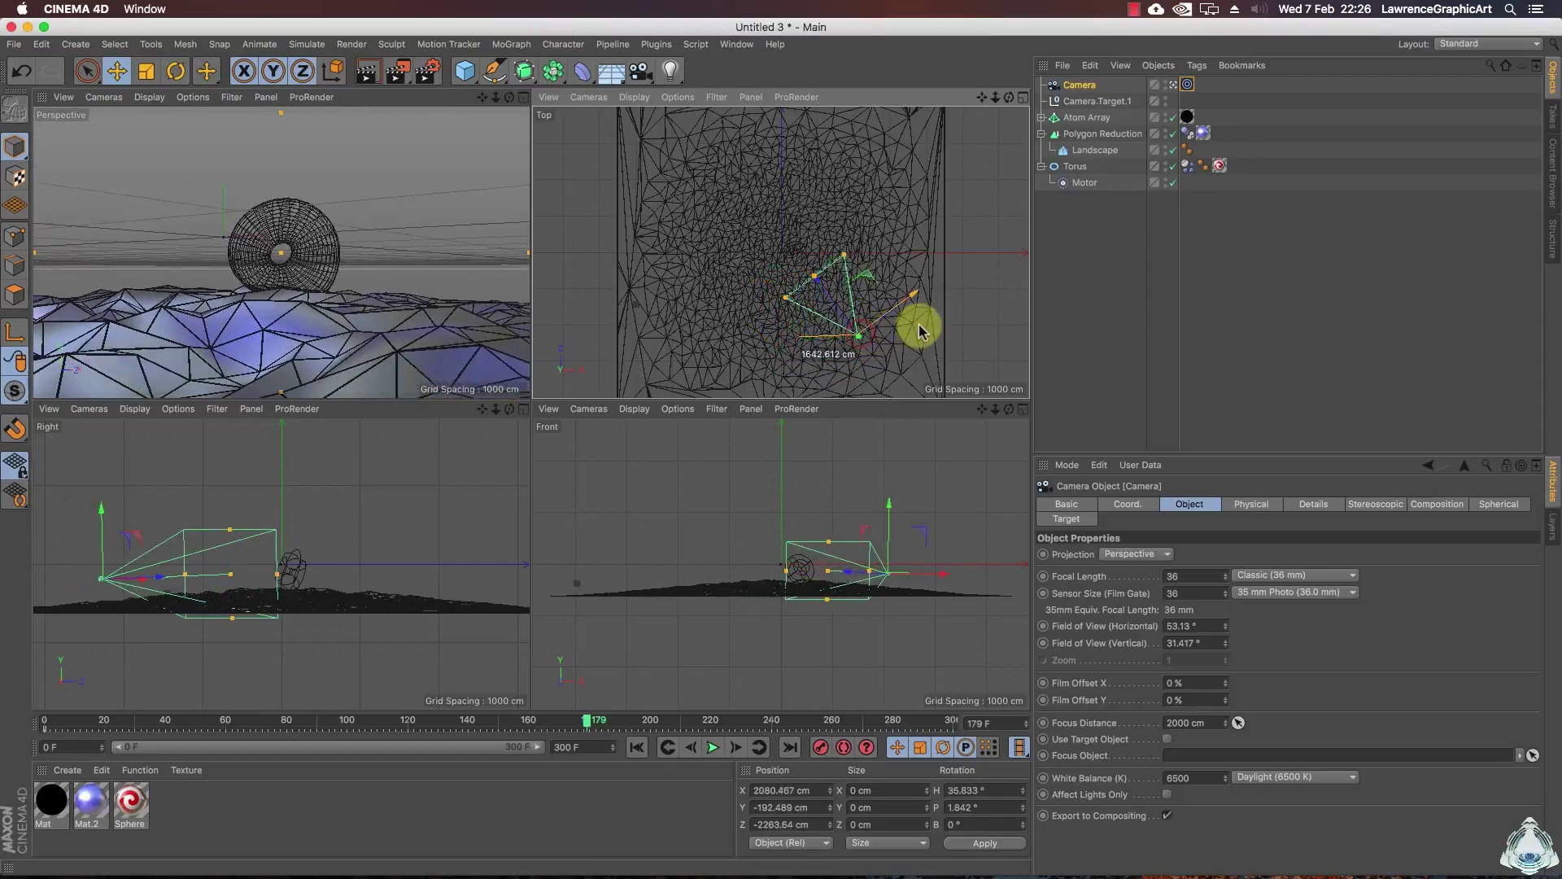
- Play on to frame 239, move the camera to about X 4028, Y -322, Z -465 cm and record a keyframe there
{"action": "left_click", "coordinate": [713, 747]}
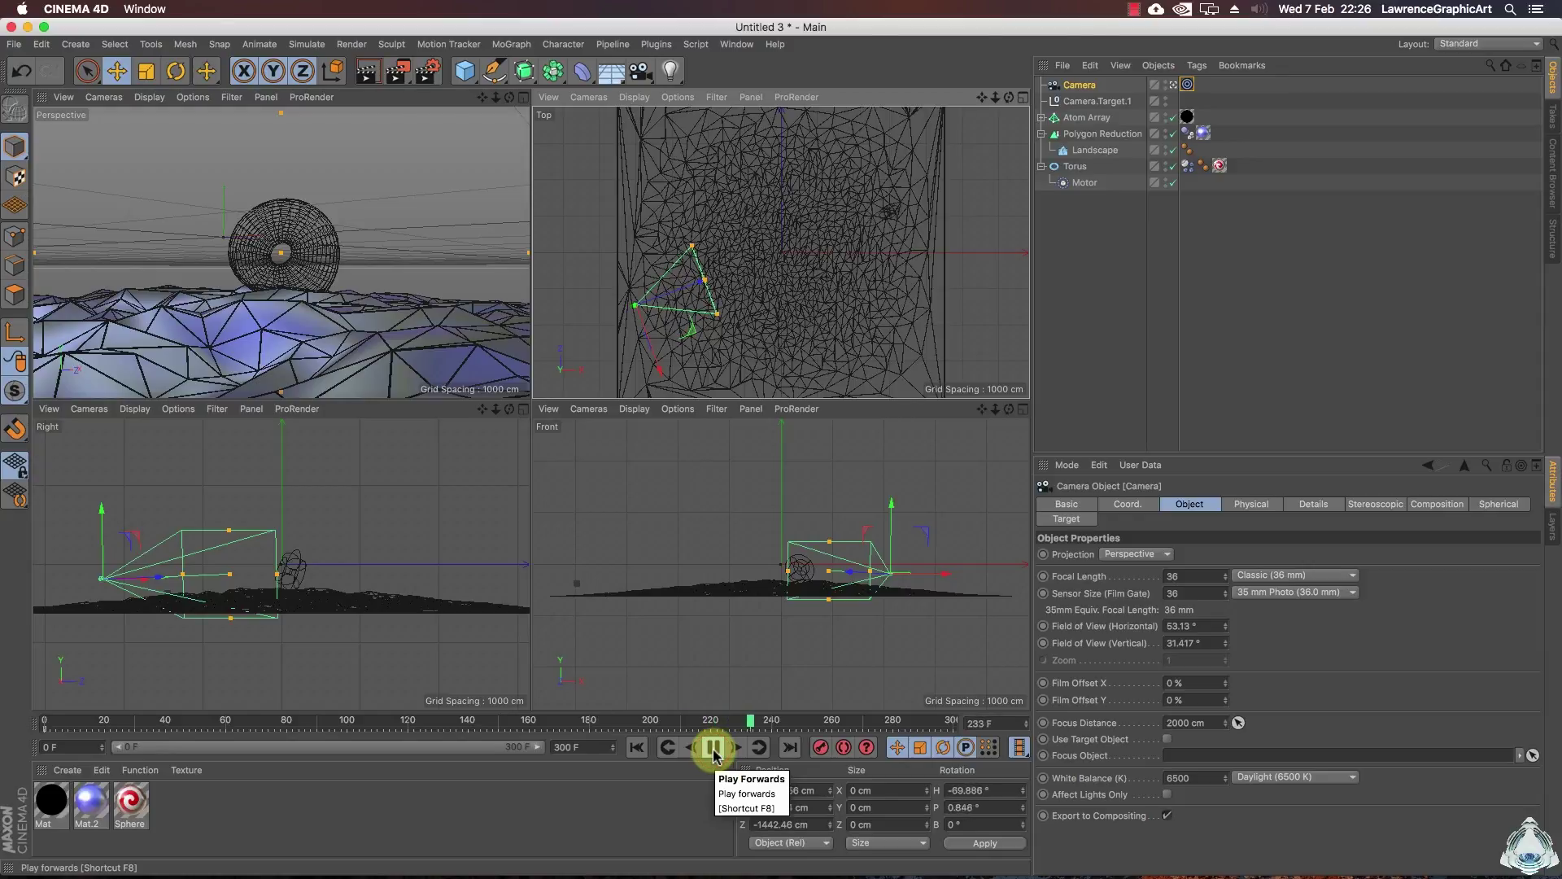
{"action": "left_click", "coordinate": [713, 747]}
{"action": "left_click_drag", "start_coordinate": [656, 349], "coordinate": [688, 389]}
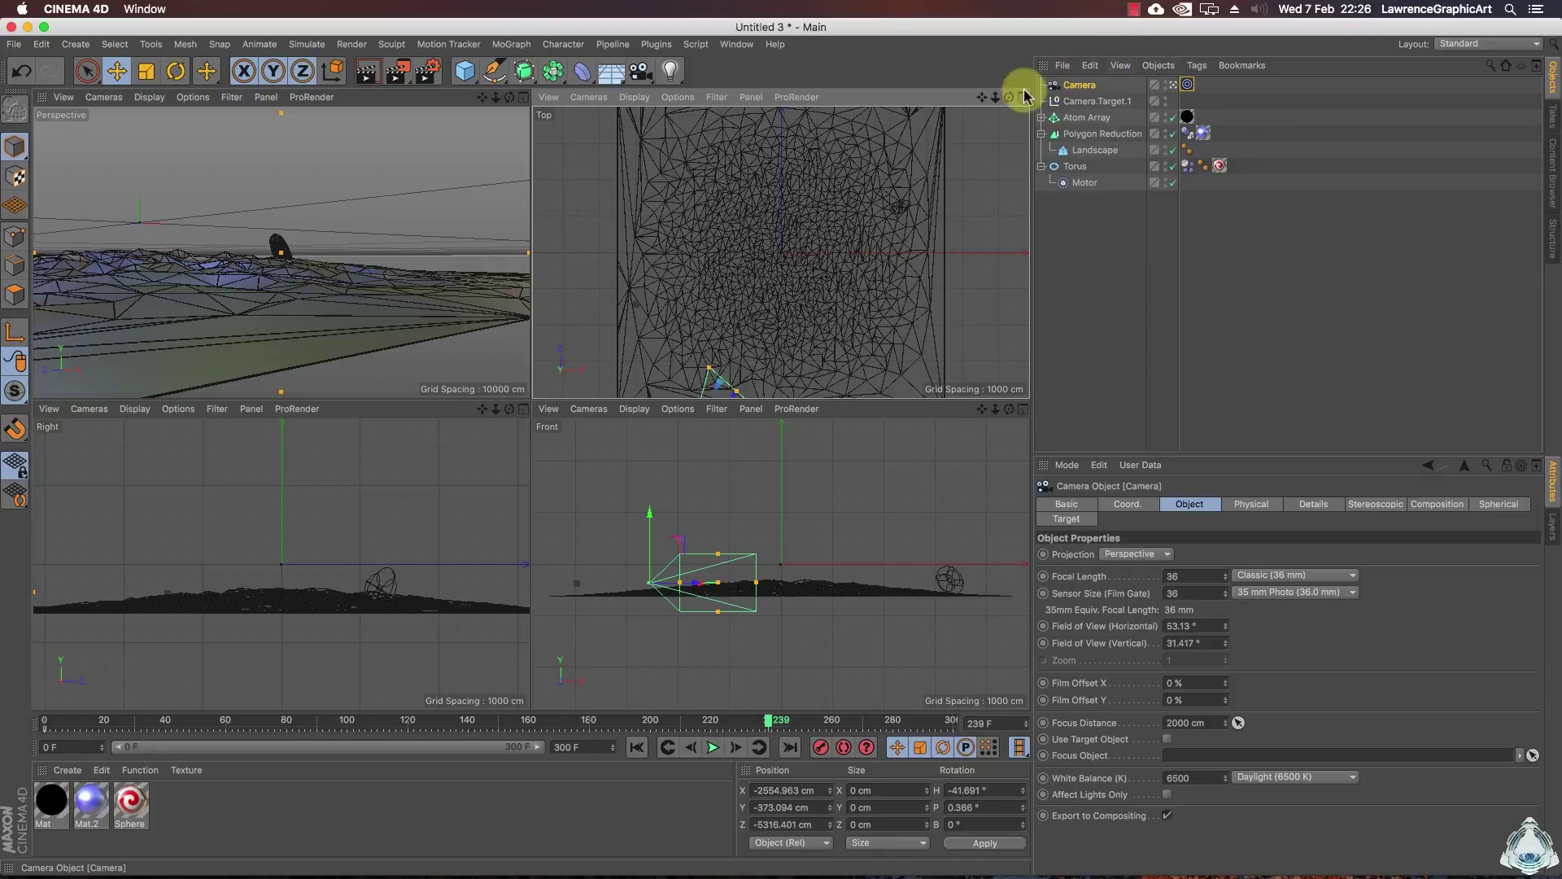
{"action": "left_click_drag", "start_coordinate": [995, 97], "coordinate": [983, 115]}
{"action": "left_click_drag", "start_coordinate": [761, 321], "coordinate": [876, 197]}
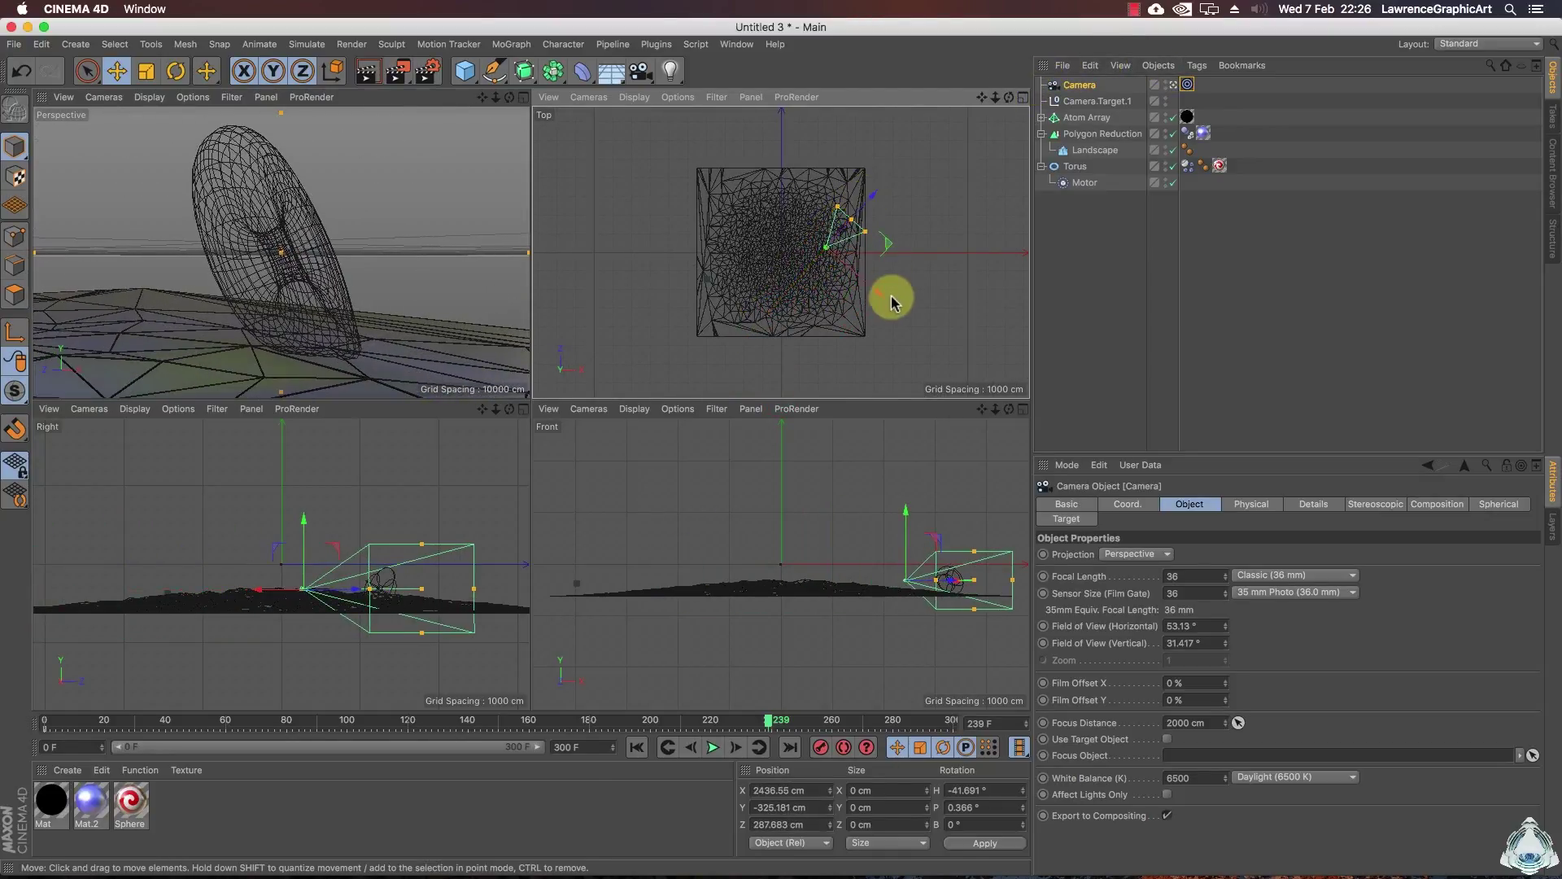
{"action": "left_click_drag", "start_coordinate": [893, 303], "coordinate": [837, 218]}
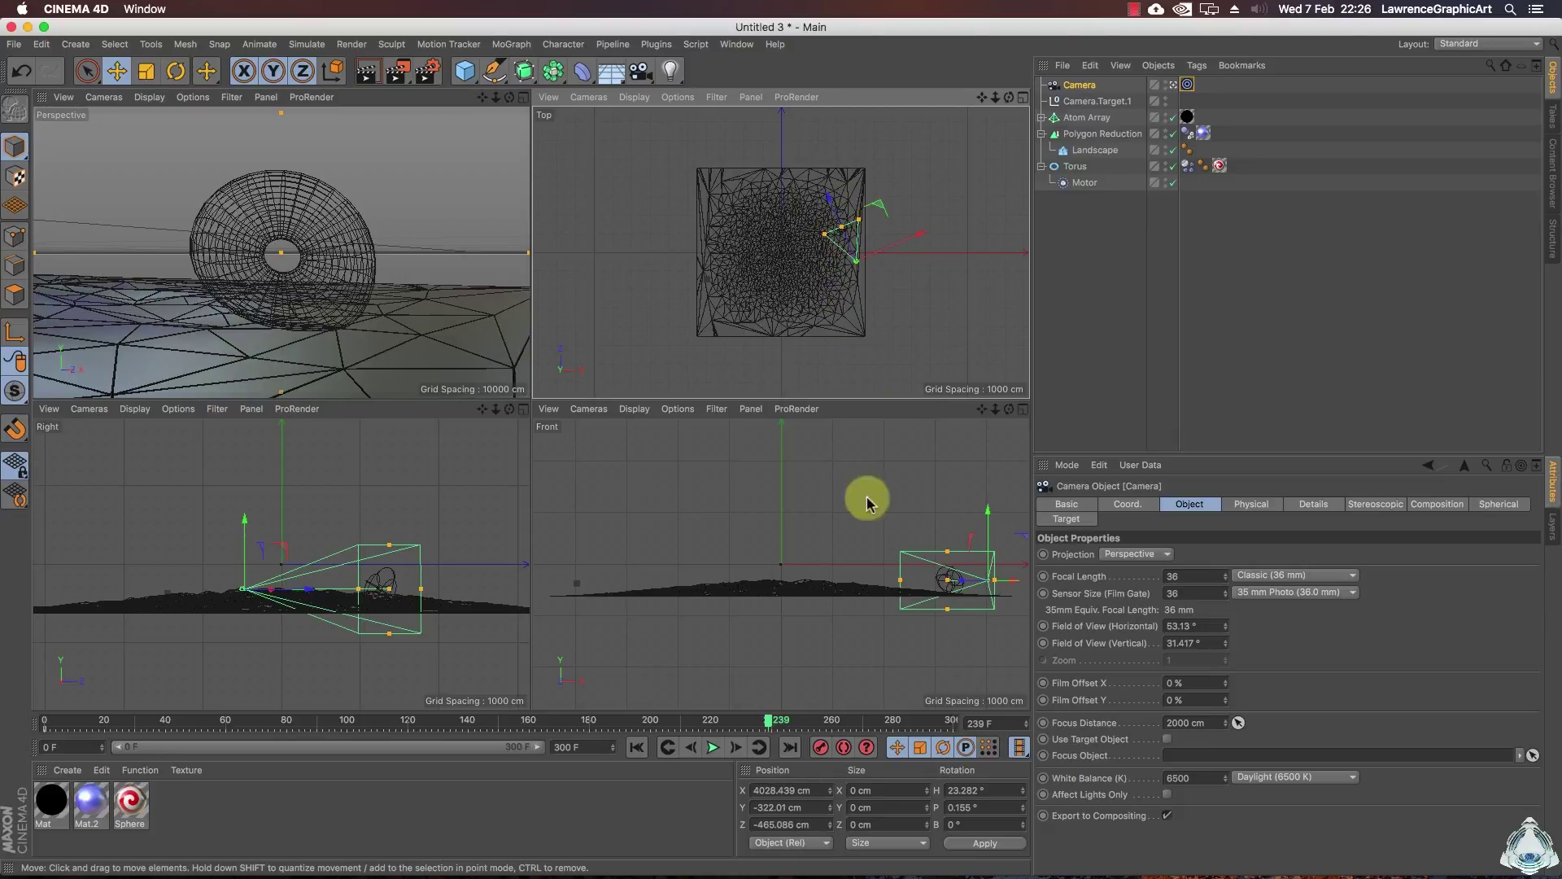
{"action": "left_click", "coordinate": [819, 747]}
- Play back the camera animation, stop at frame 10 and maximize the perspective view
{"action": "left_click", "coordinate": [712, 748]}
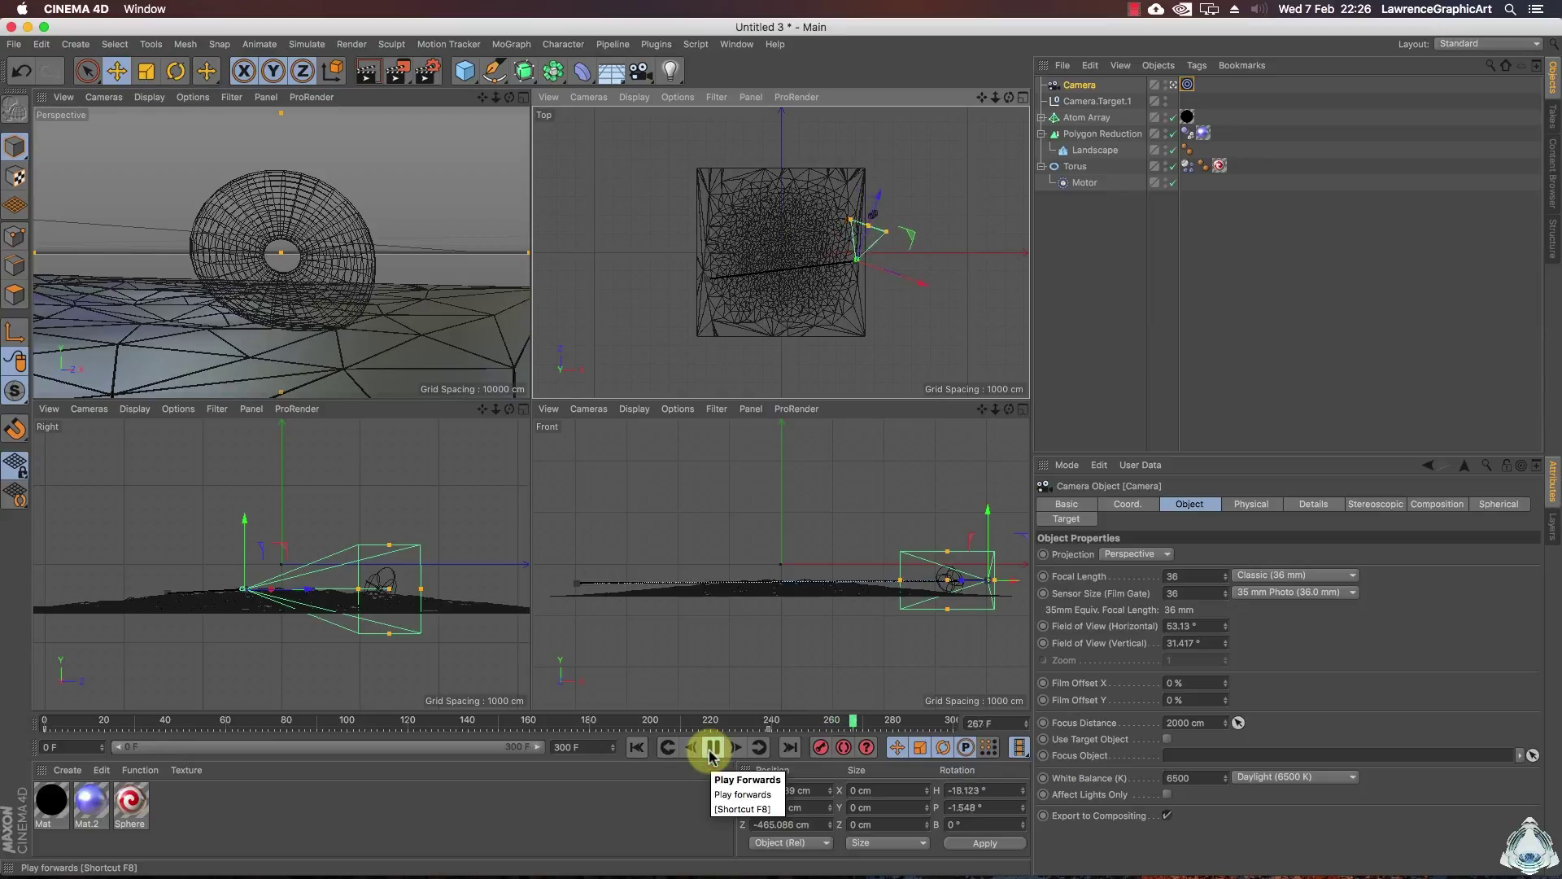
{"action": "left_click", "coordinate": [711, 747]}
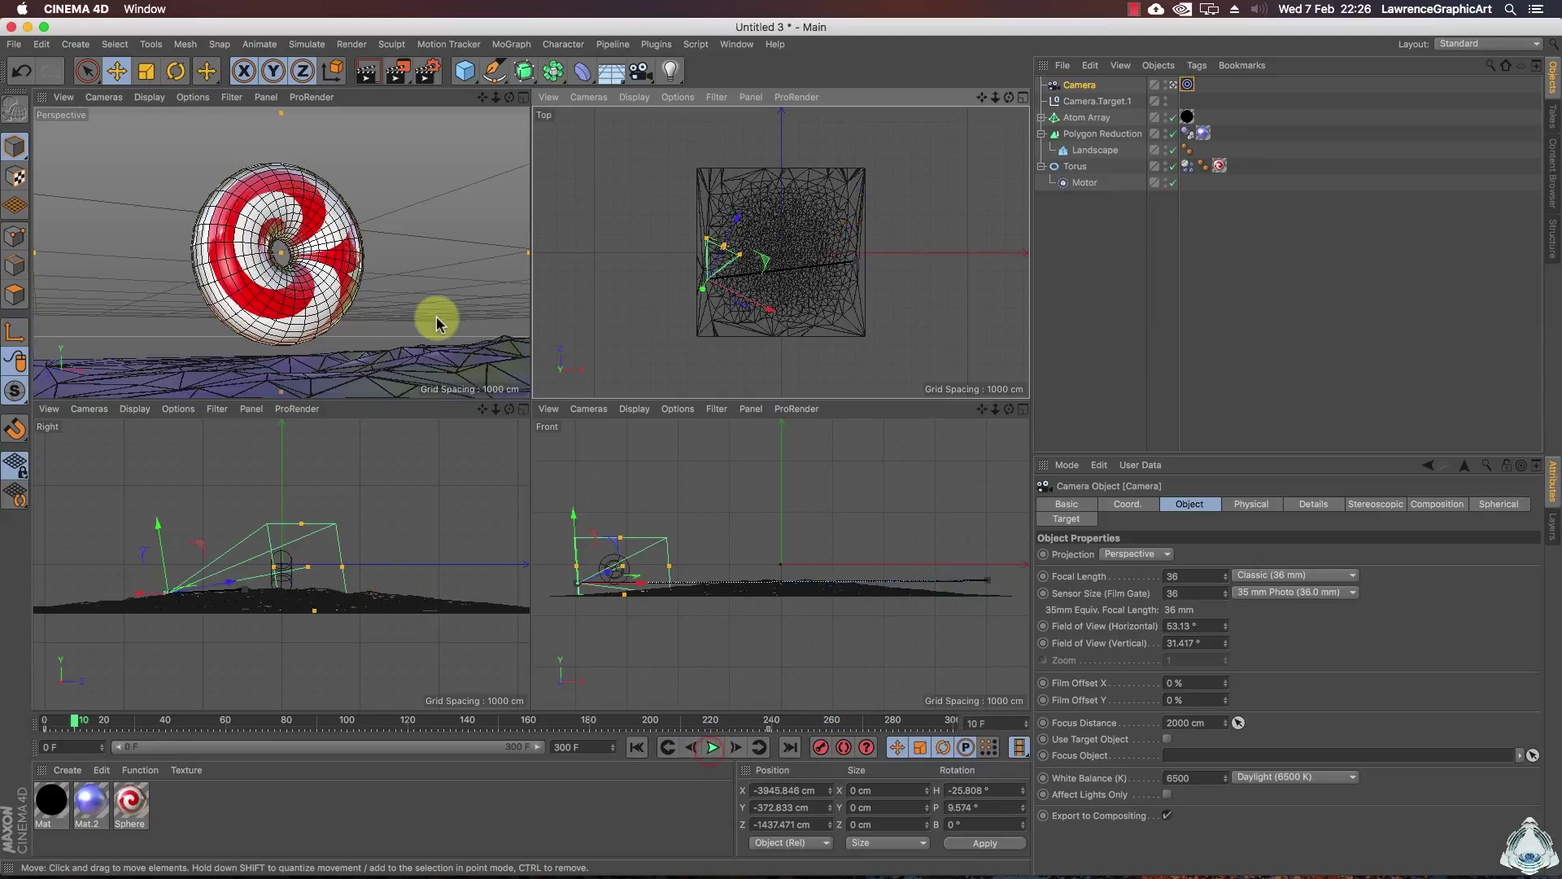
{"action": "middle_click", "coordinate": [455, 338]}
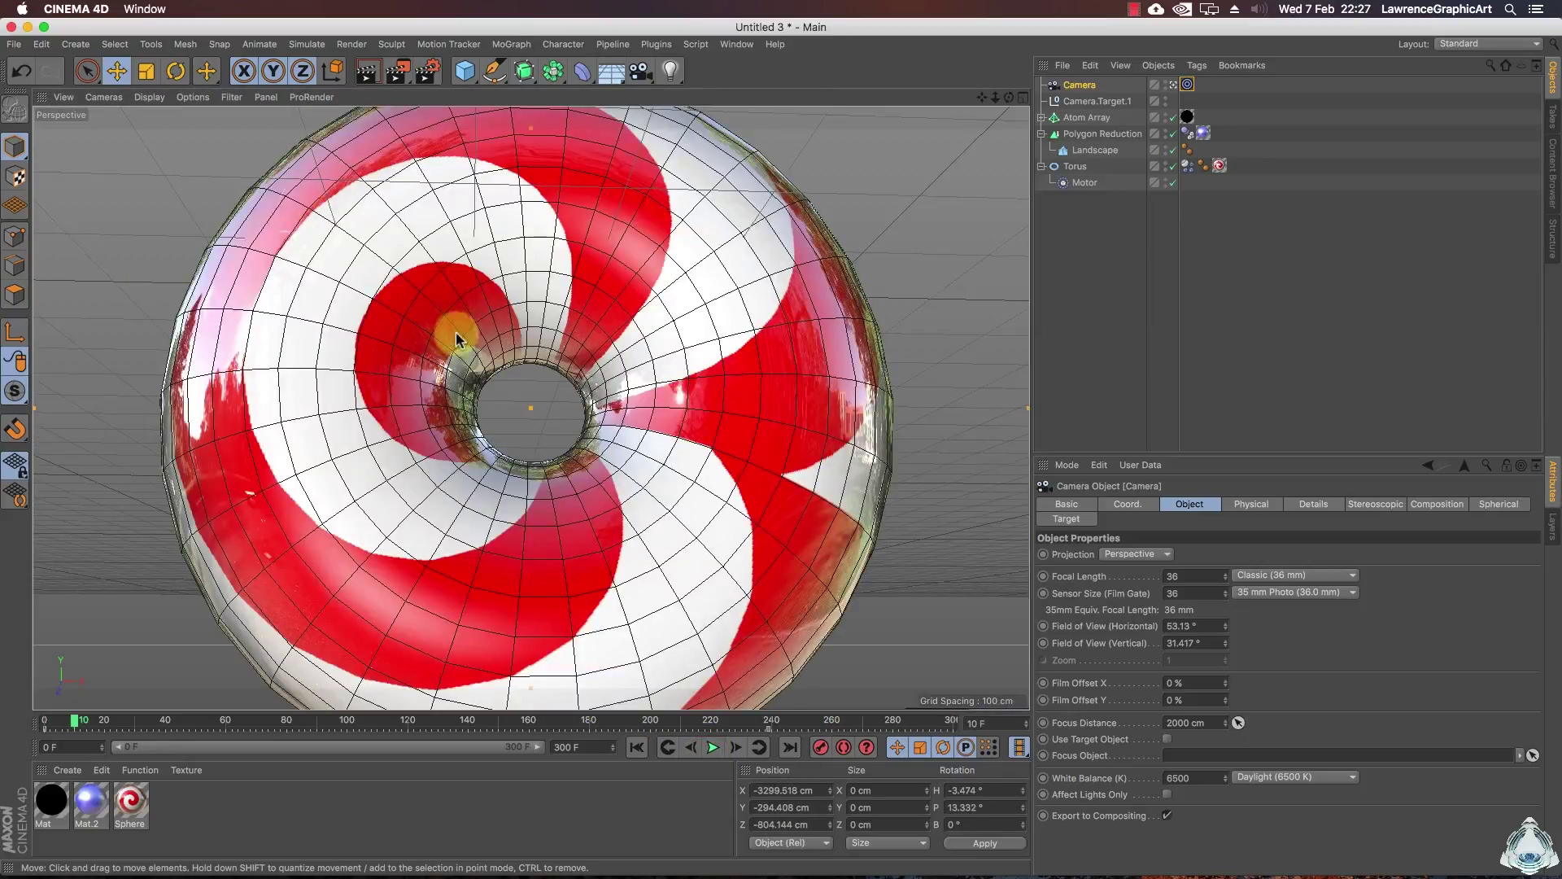
- Rewind to frame 0 and play the camera animation up to frame 159 to review it
{"action": "left_click", "coordinate": [47, 721]}
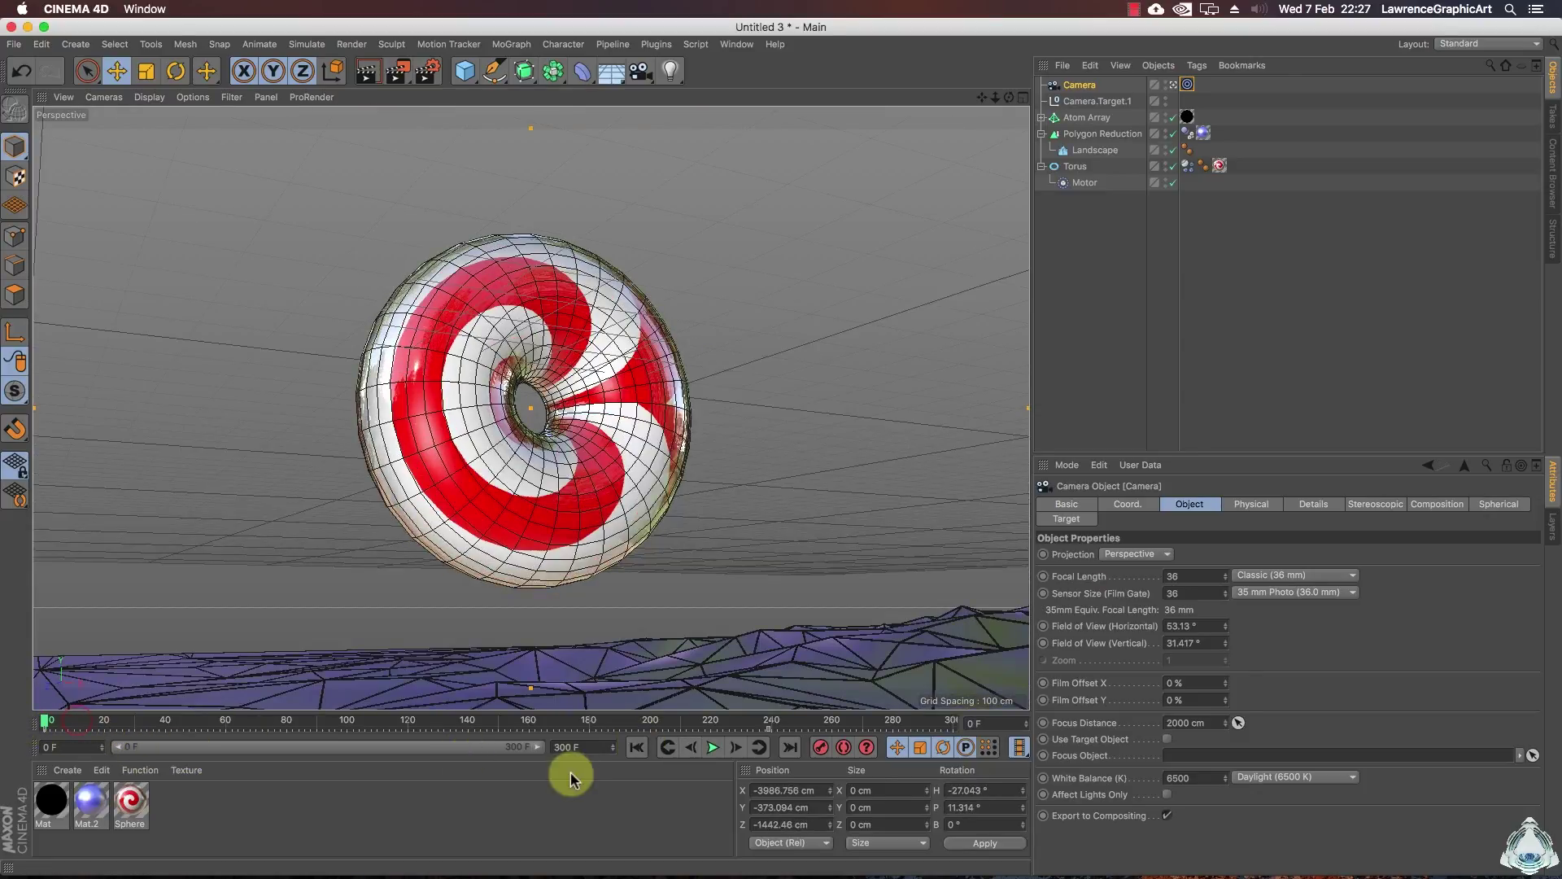
{"action": "left_click", "coordinate": [712, 749]}
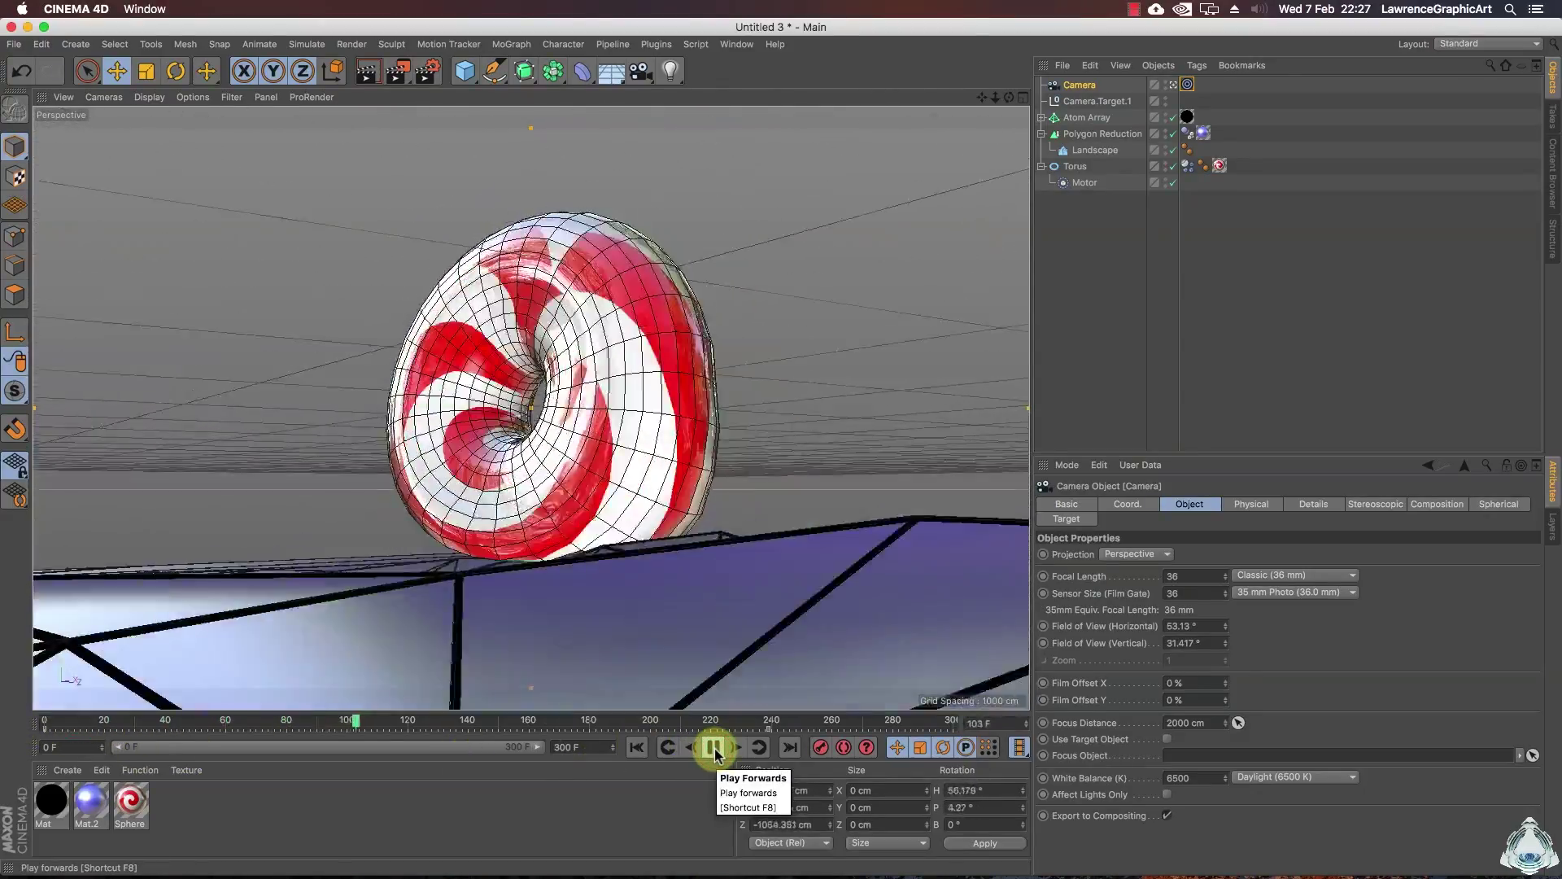
{"action": "left_click", "coordinate": [714, 748]}
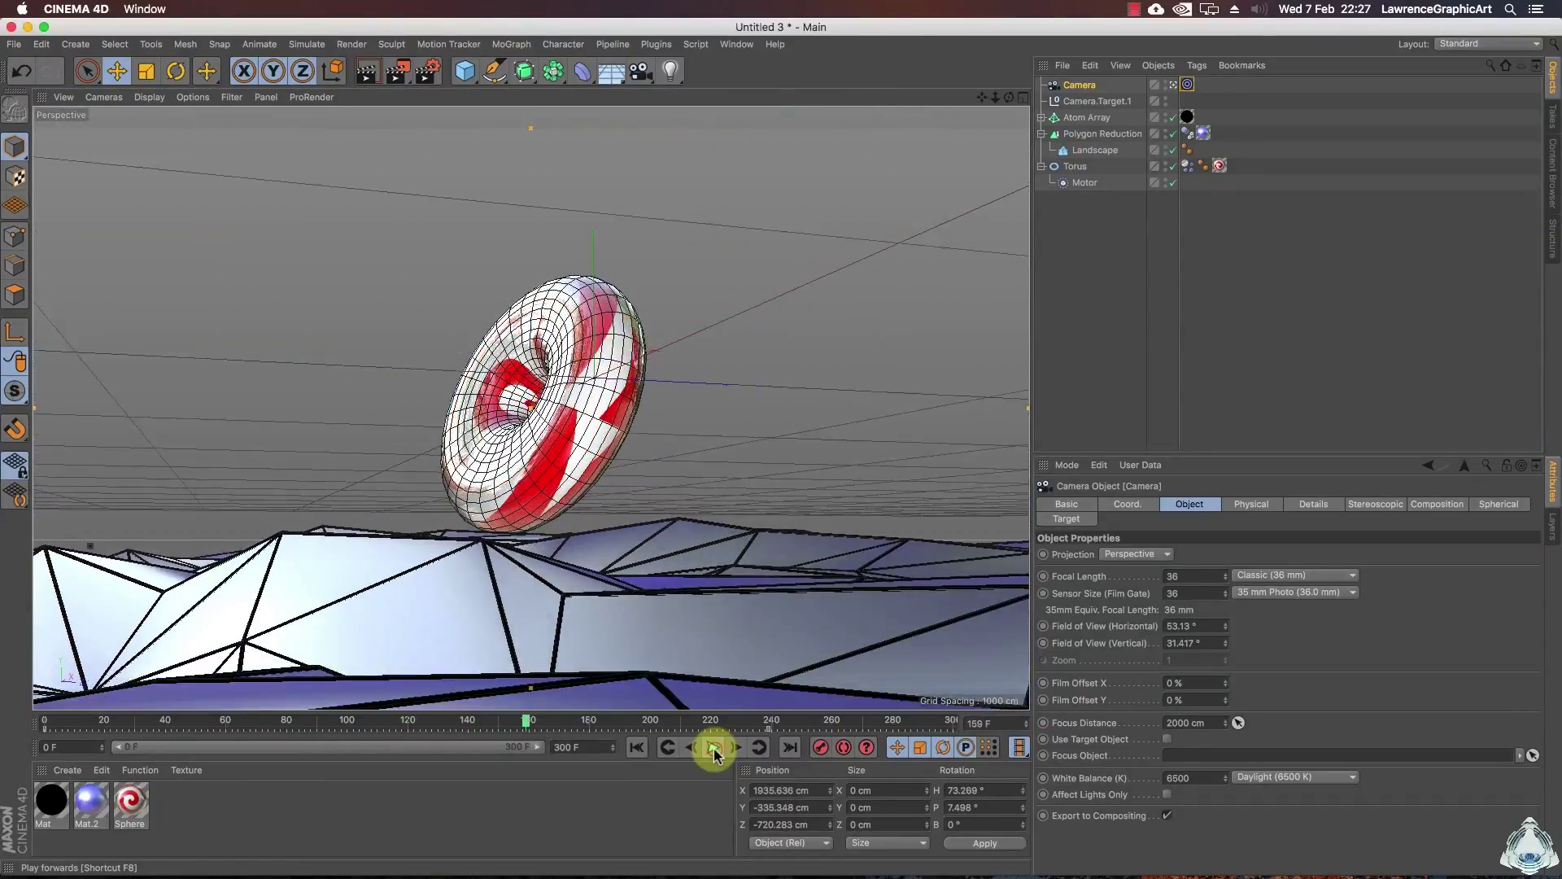
- Replay from the start to frame 66, move the camera to about X -2256, Y 337, Z -1884 cm and record a keyframe
{"action": "left_click_drag", "start_coordinate": [529, 721], "coordinate": [32, 875]}
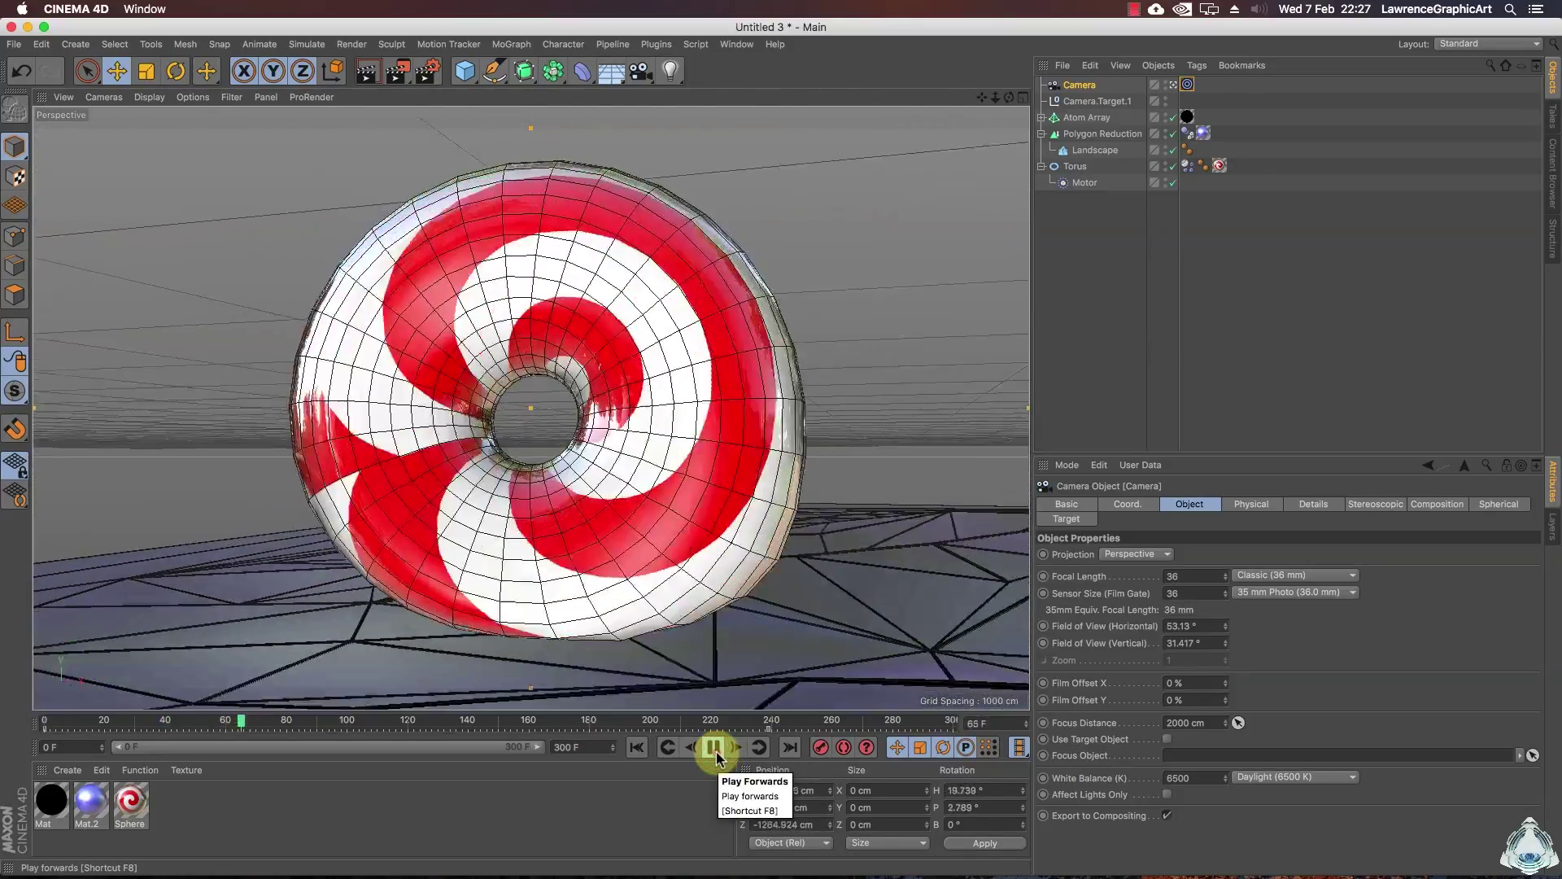
{"action": "left_click", "coordinate": [714, 747]}
{"action": "middle_click", "coordinate": [739, 625]}
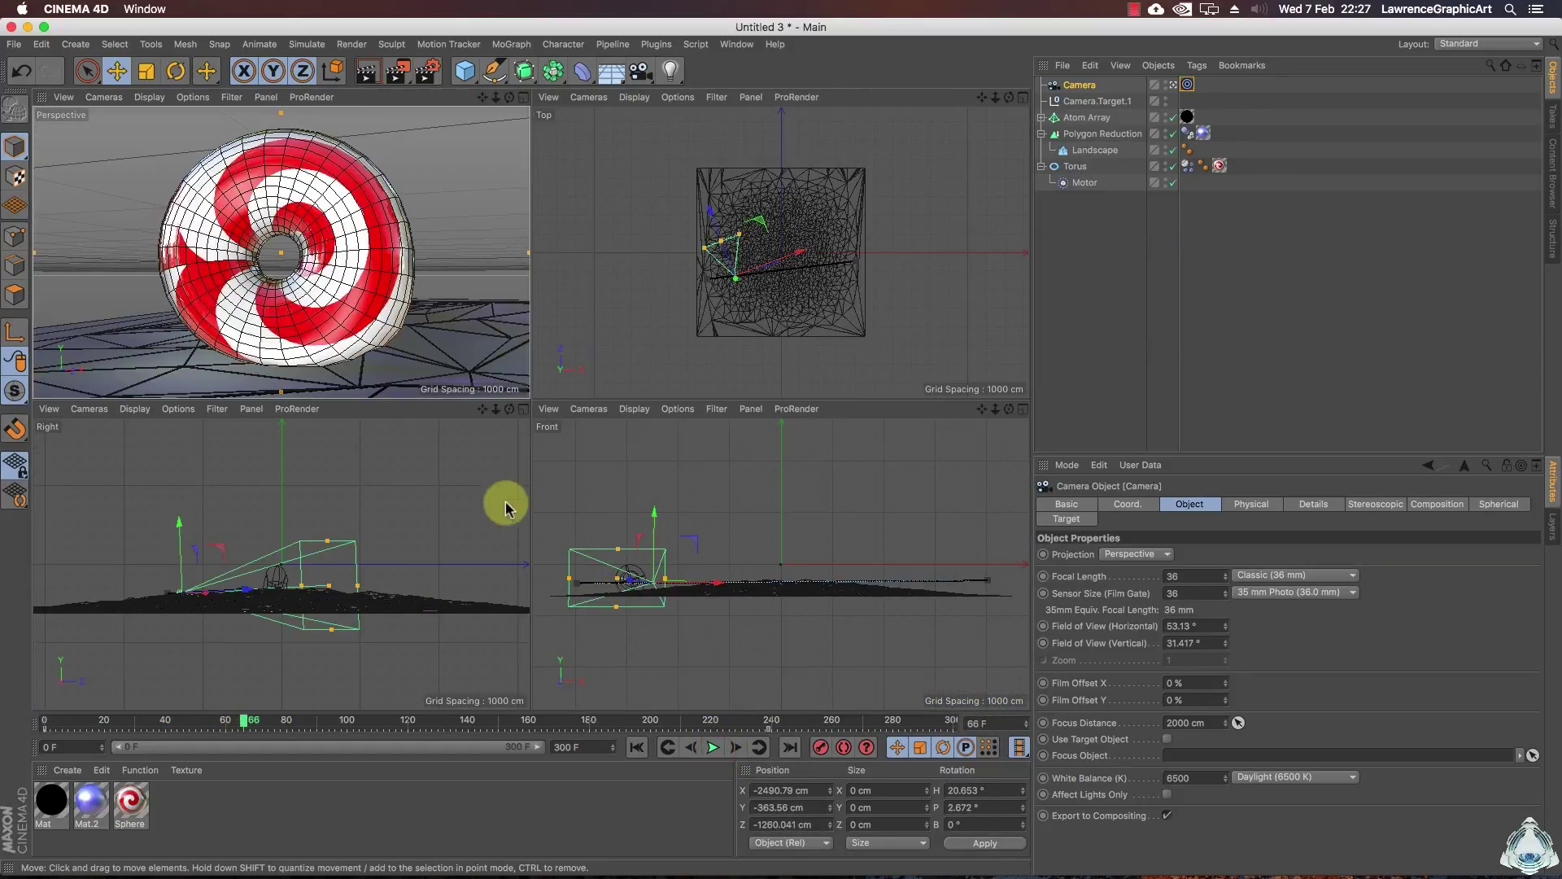
{"action": "left_click_drag", "start_coordinate": [773, 297], "coordinate": [742, 277]}
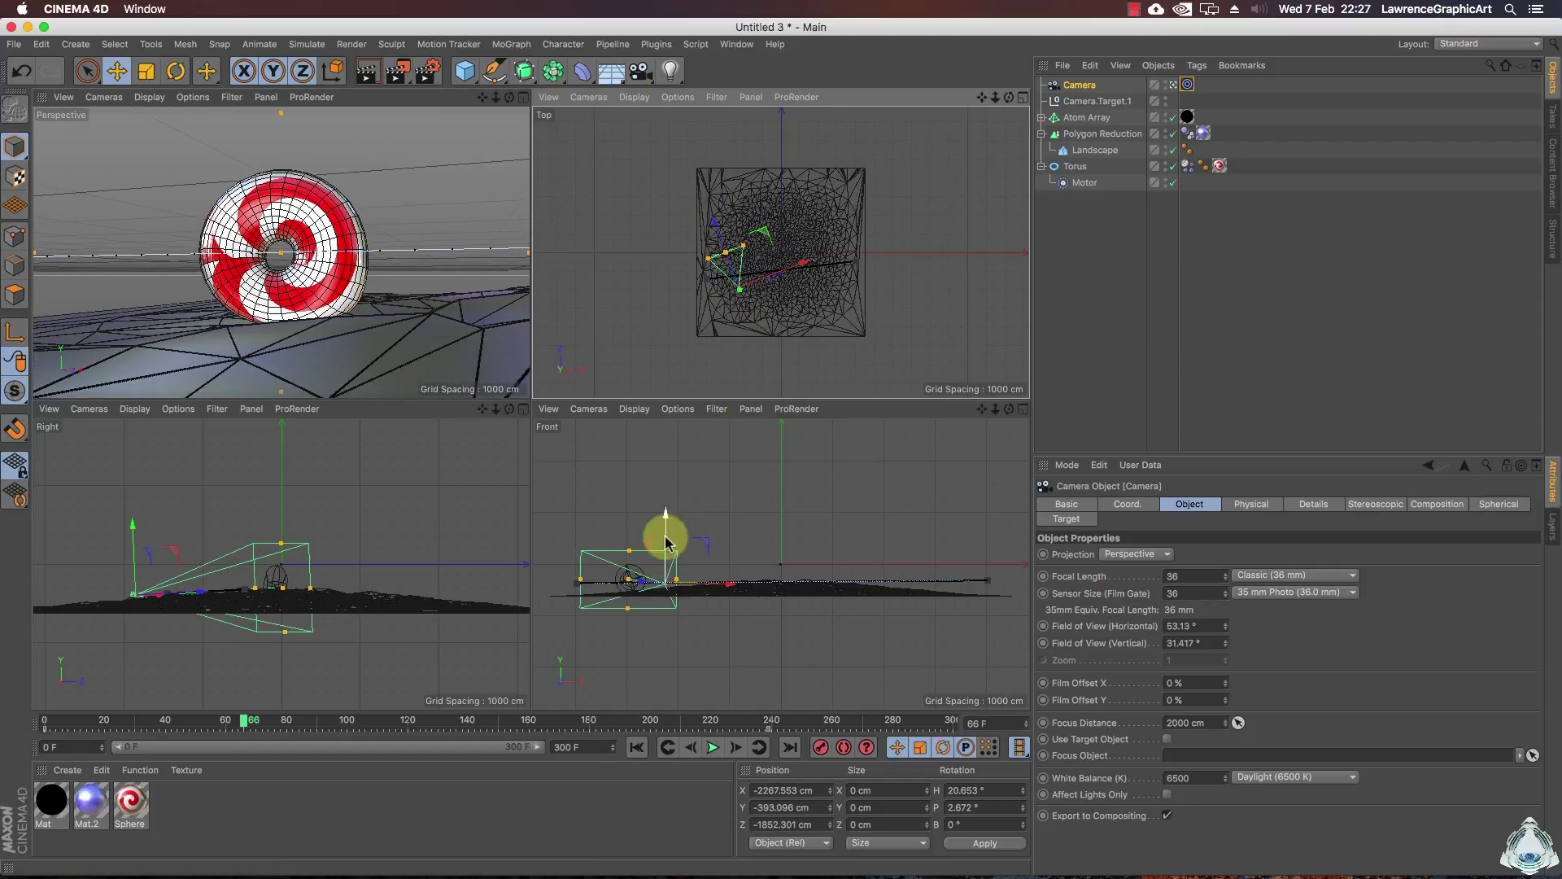
{"action": "left_click_drag", "start_coordinate": [663, 541], "coordinate": [665, 468]}
{"action": "left_click", "coordinate": [820, 746]}
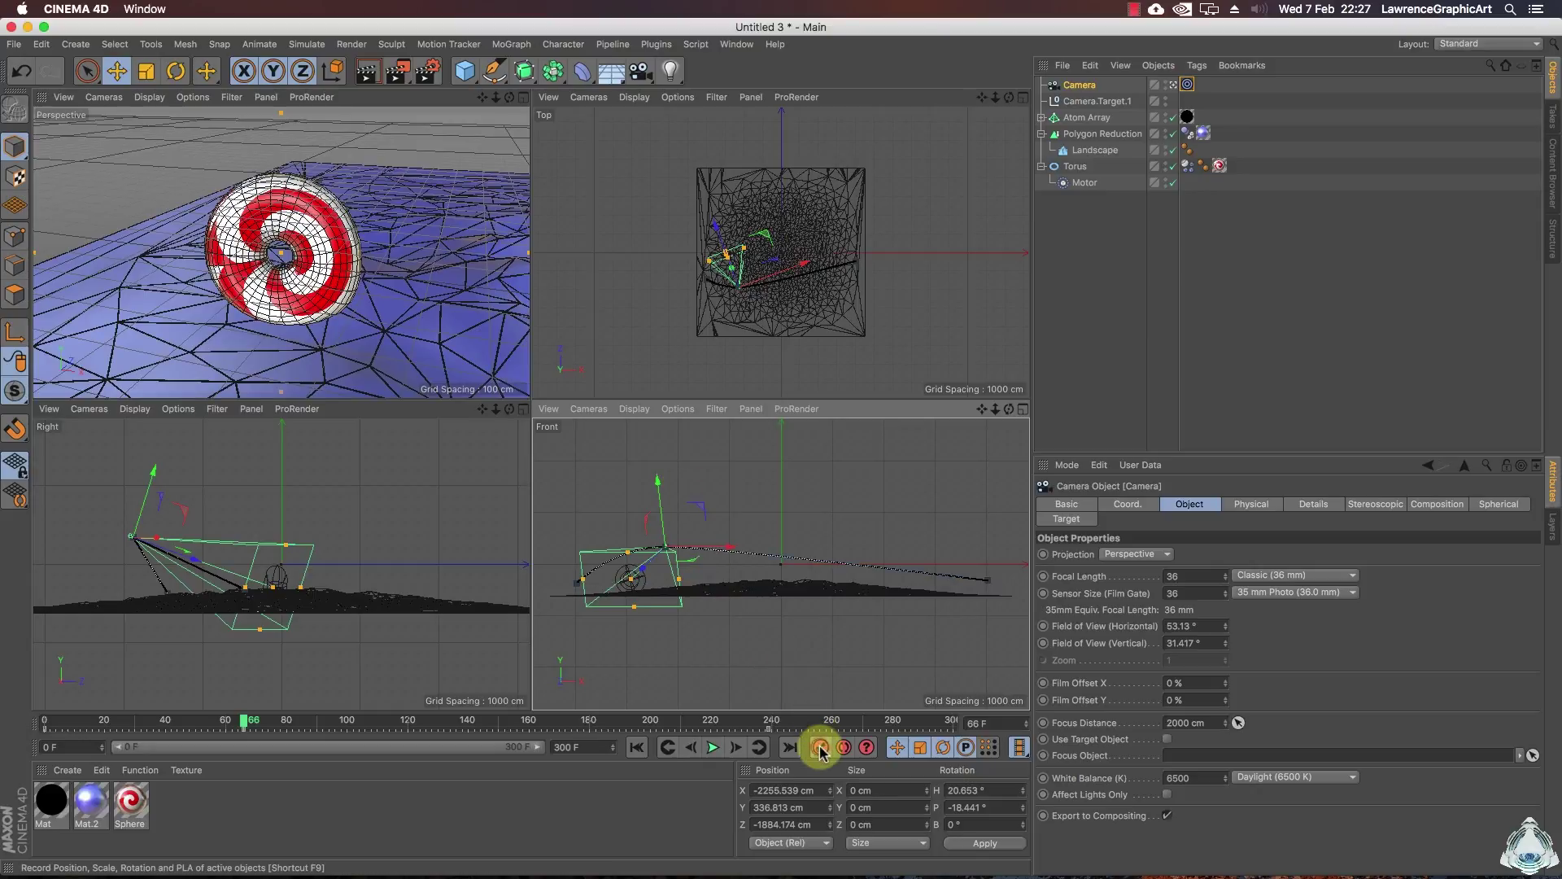
- Play on to frame 100, set the camera's focal length to about 31.36 mm and maximize the perspective view
{"action": "left_click", "coordinate": [712, 747]}
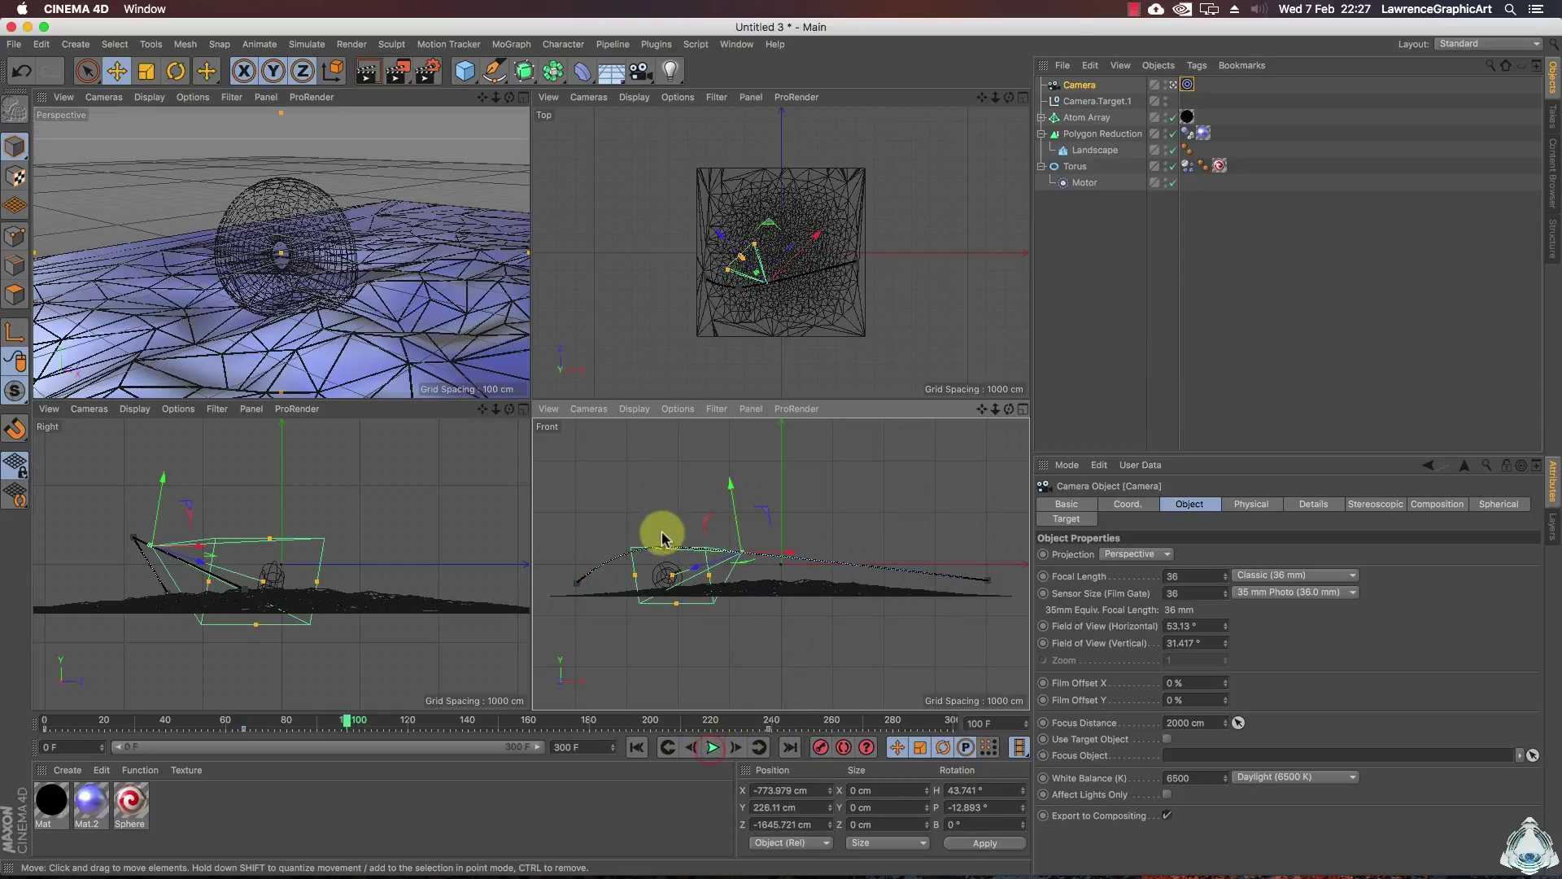
{"action": "left_click_drag", "start_coordinate": [661, 547], "coordinate": [684, 545]}
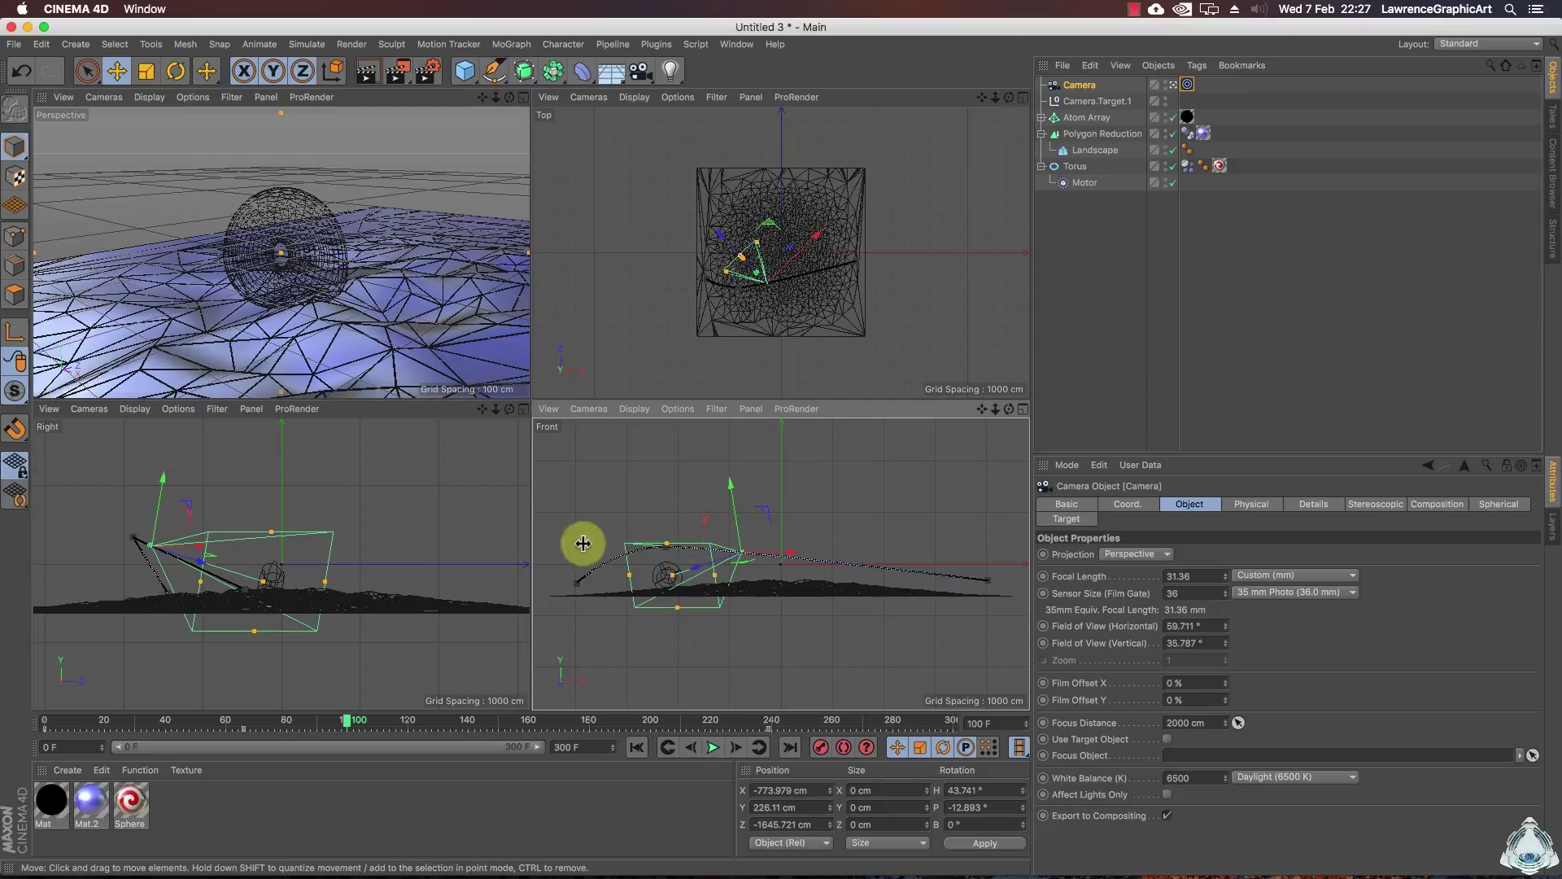
{"action": "middle_click", "coordinate": [401, 279]}
- Play on to frame 188, move the camera closer to about X 2514, Y -171, Z -490 cm and record a keyframe
{"action": "left_click", "coordinate": [713, 747]}
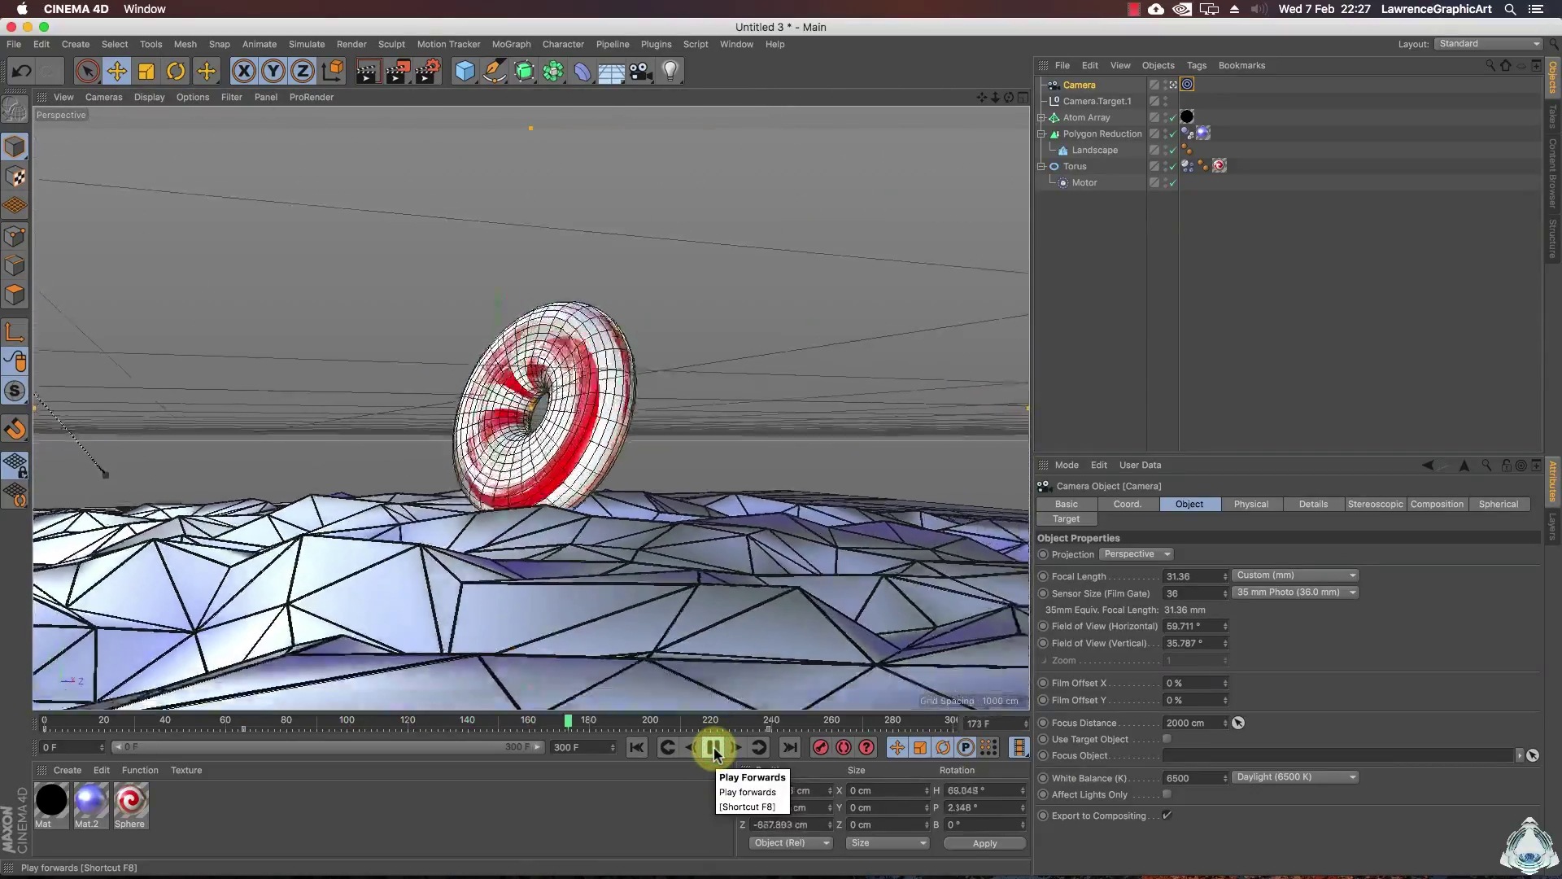
{"action": "left_click", "coordinate": [713, 747]}
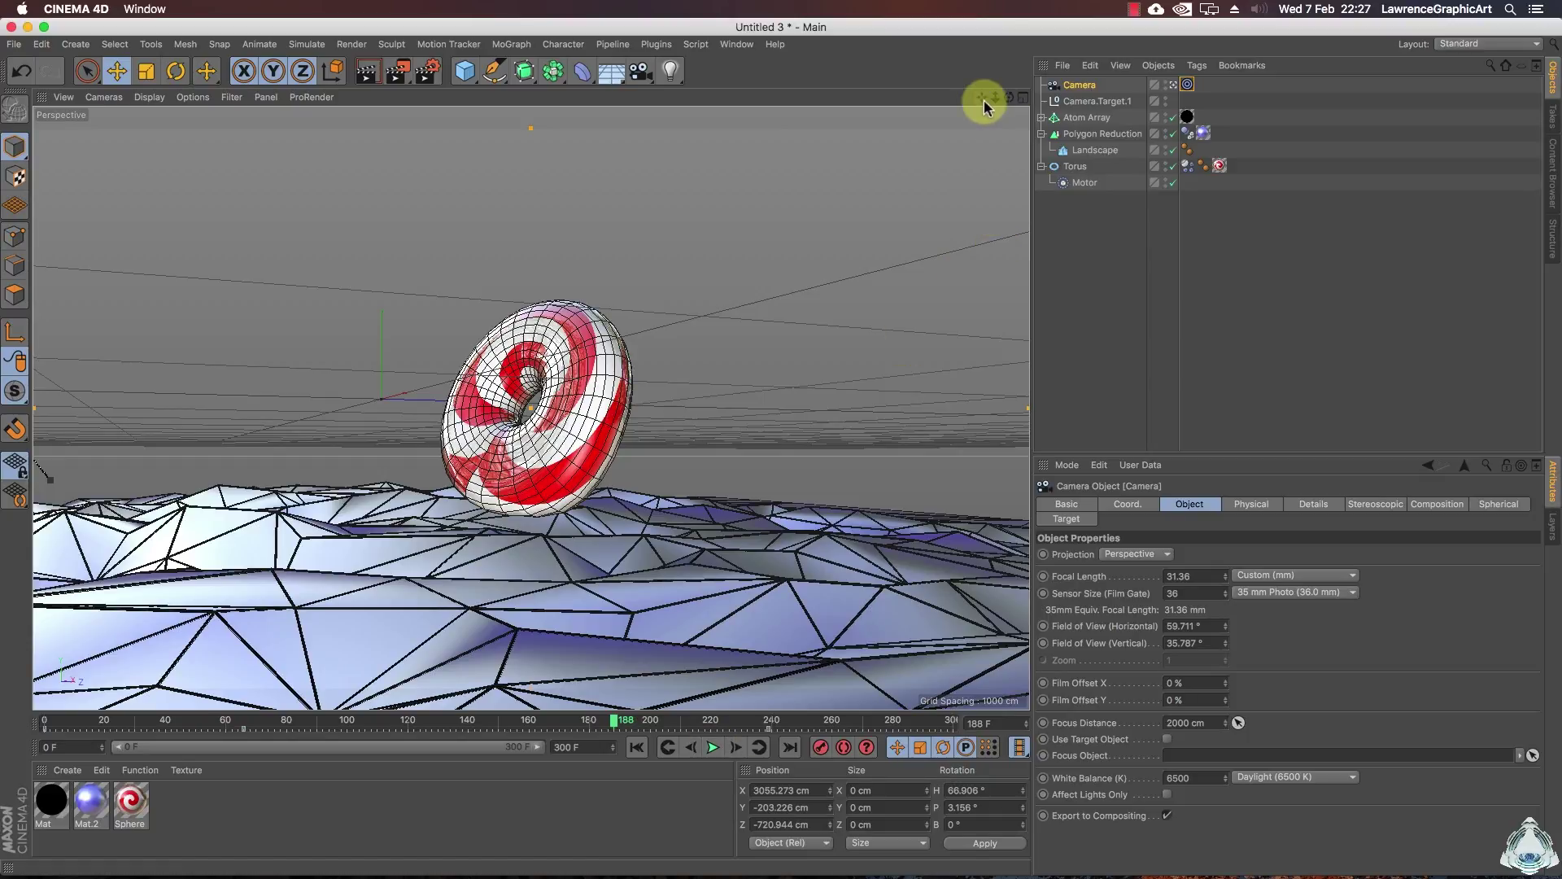
{"action": "left_click_drag", "start_coordinate": [994, 97], "coordinate": [834, 771]}
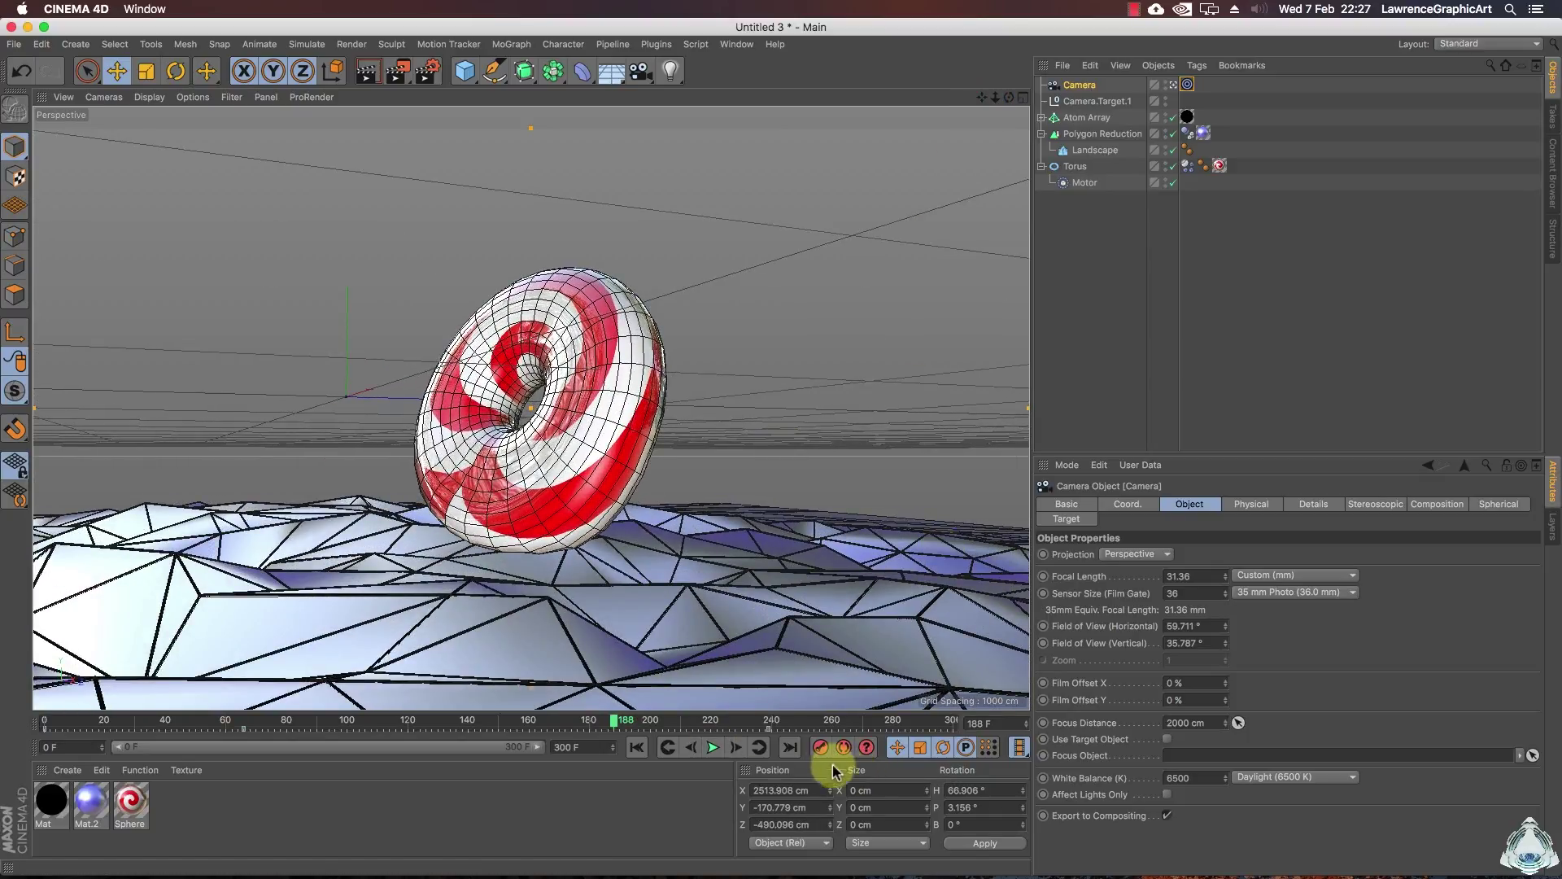
- Review the rest of the camera move up to frame 244 and return to frame 0
{"action": "left_click", "coordinate": [714, 747]}
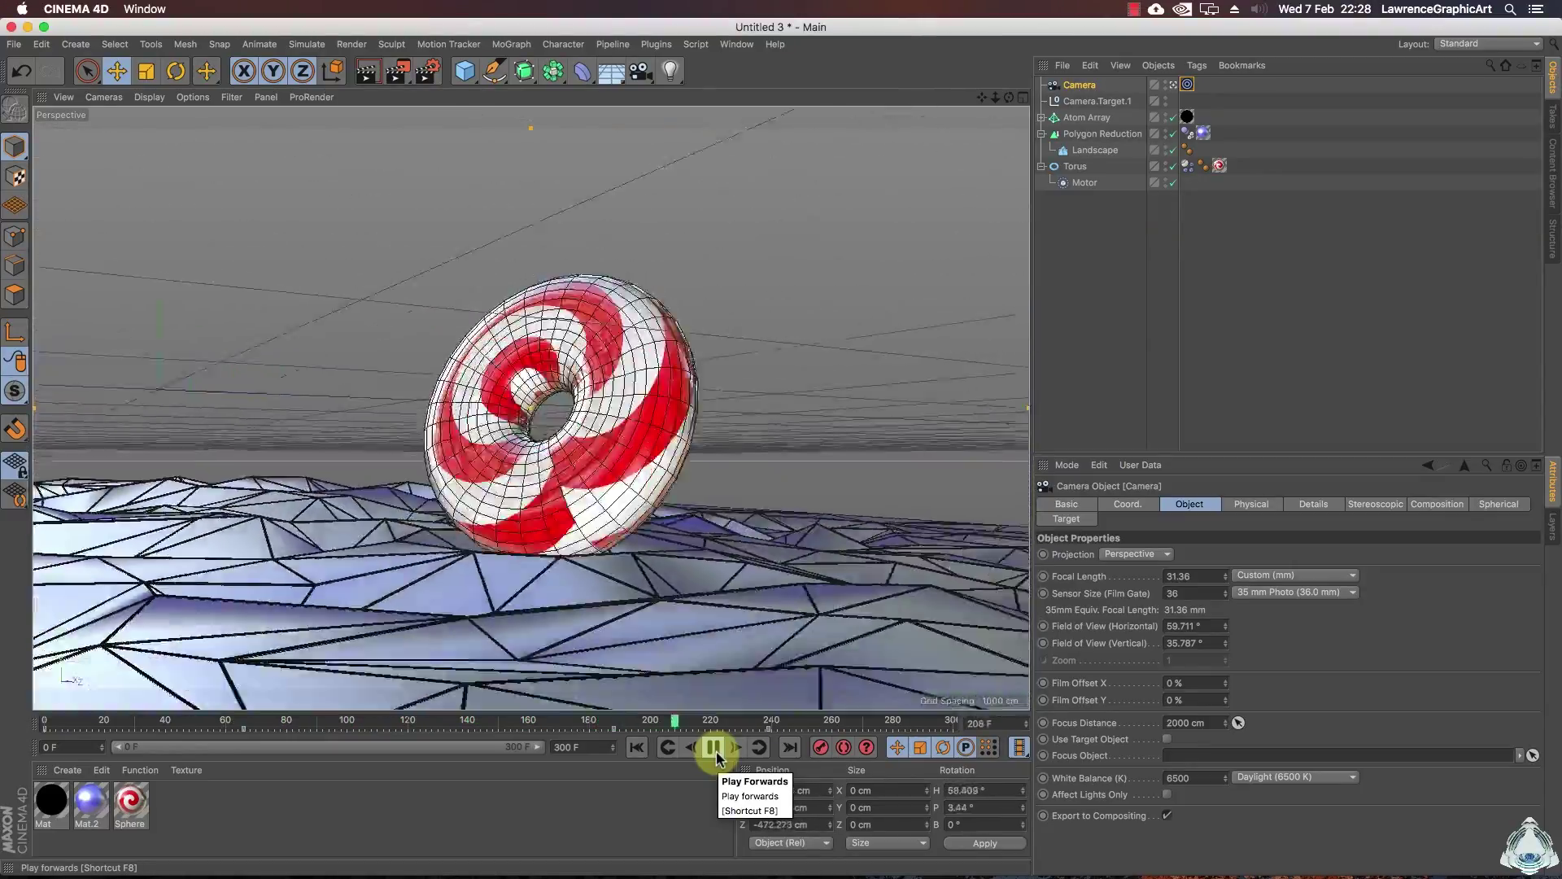
{"action": "left_click", "coordinate": [717, 756]}
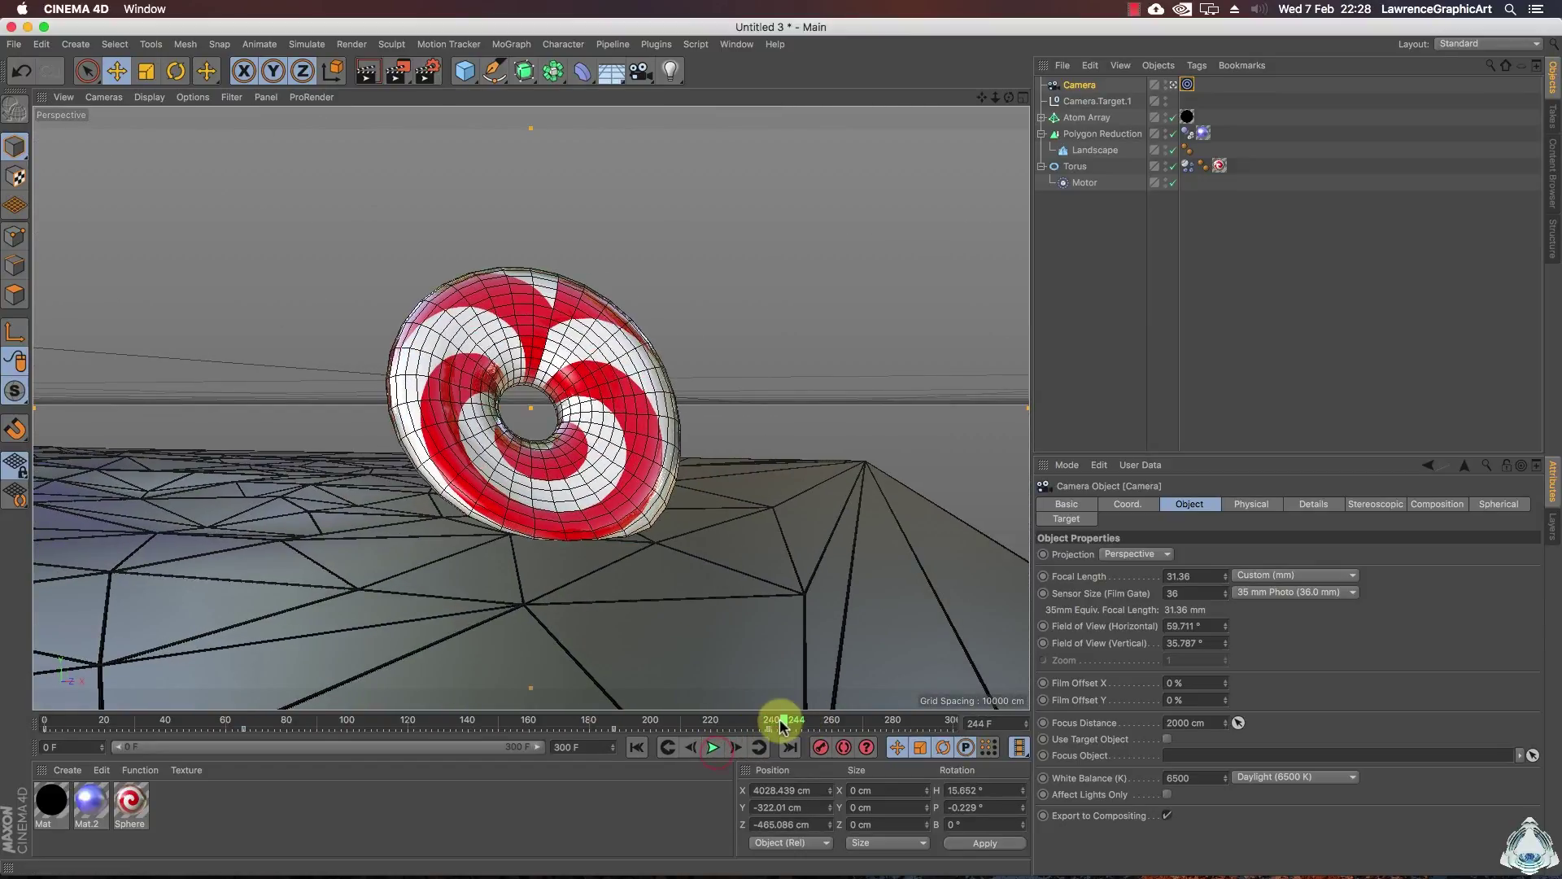
{"action": "left_click_drag", "start_coordinate": [765, 724], "coordinate": [3, 814]}
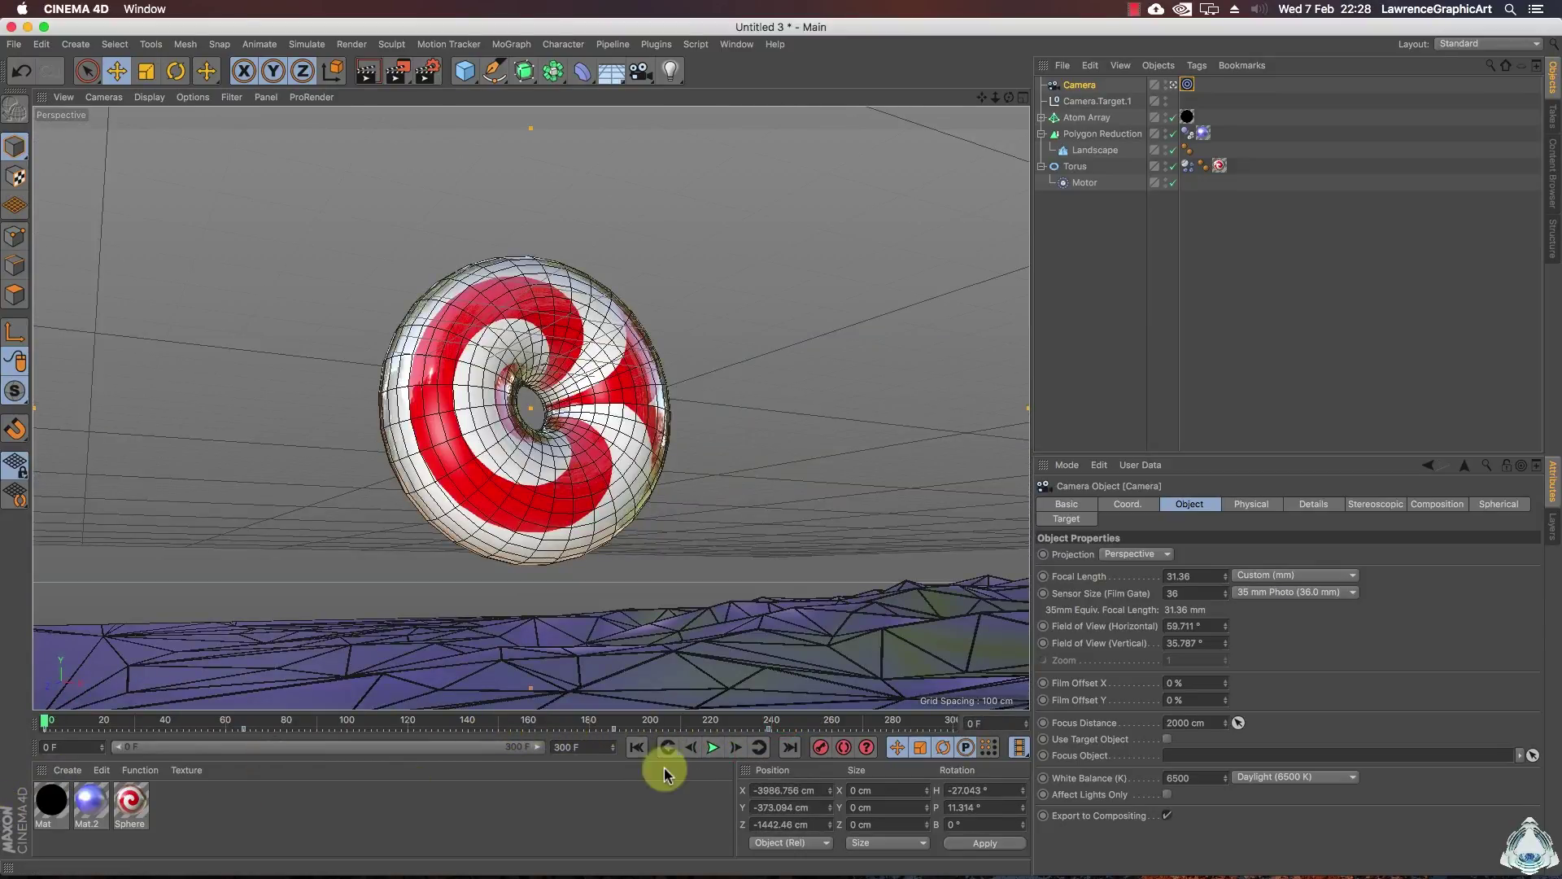
- Play to frame 142 and move the camera closer to the torus, at about X 320, Y -5, Z -791 cm
{"action": "left_click", "coordinate": [712, 749]}
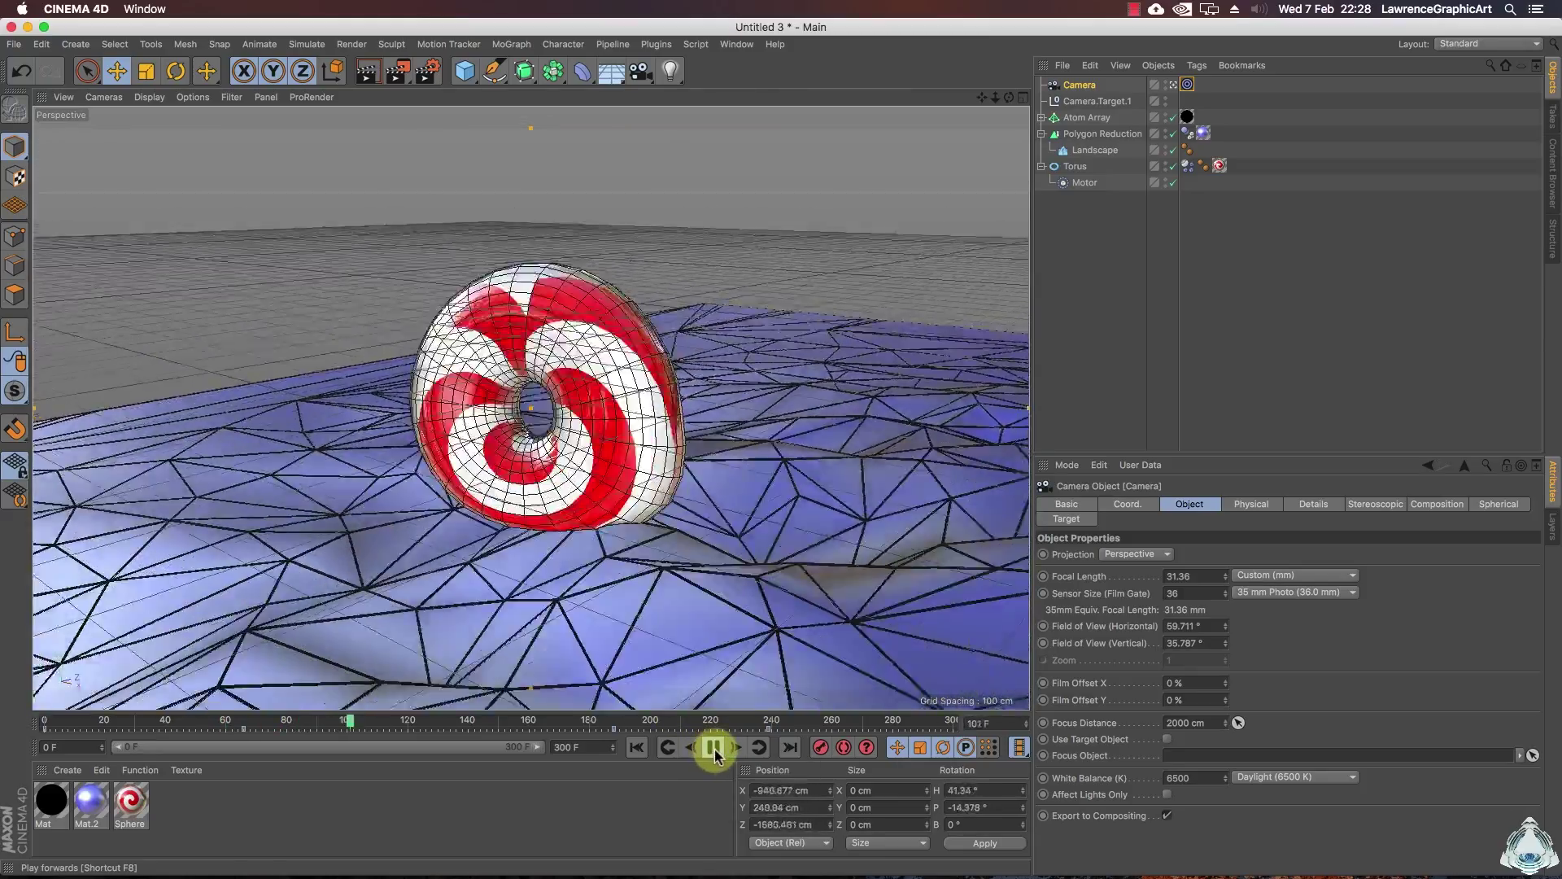
{"action": "left_click", "coordinate": [714, 748]}
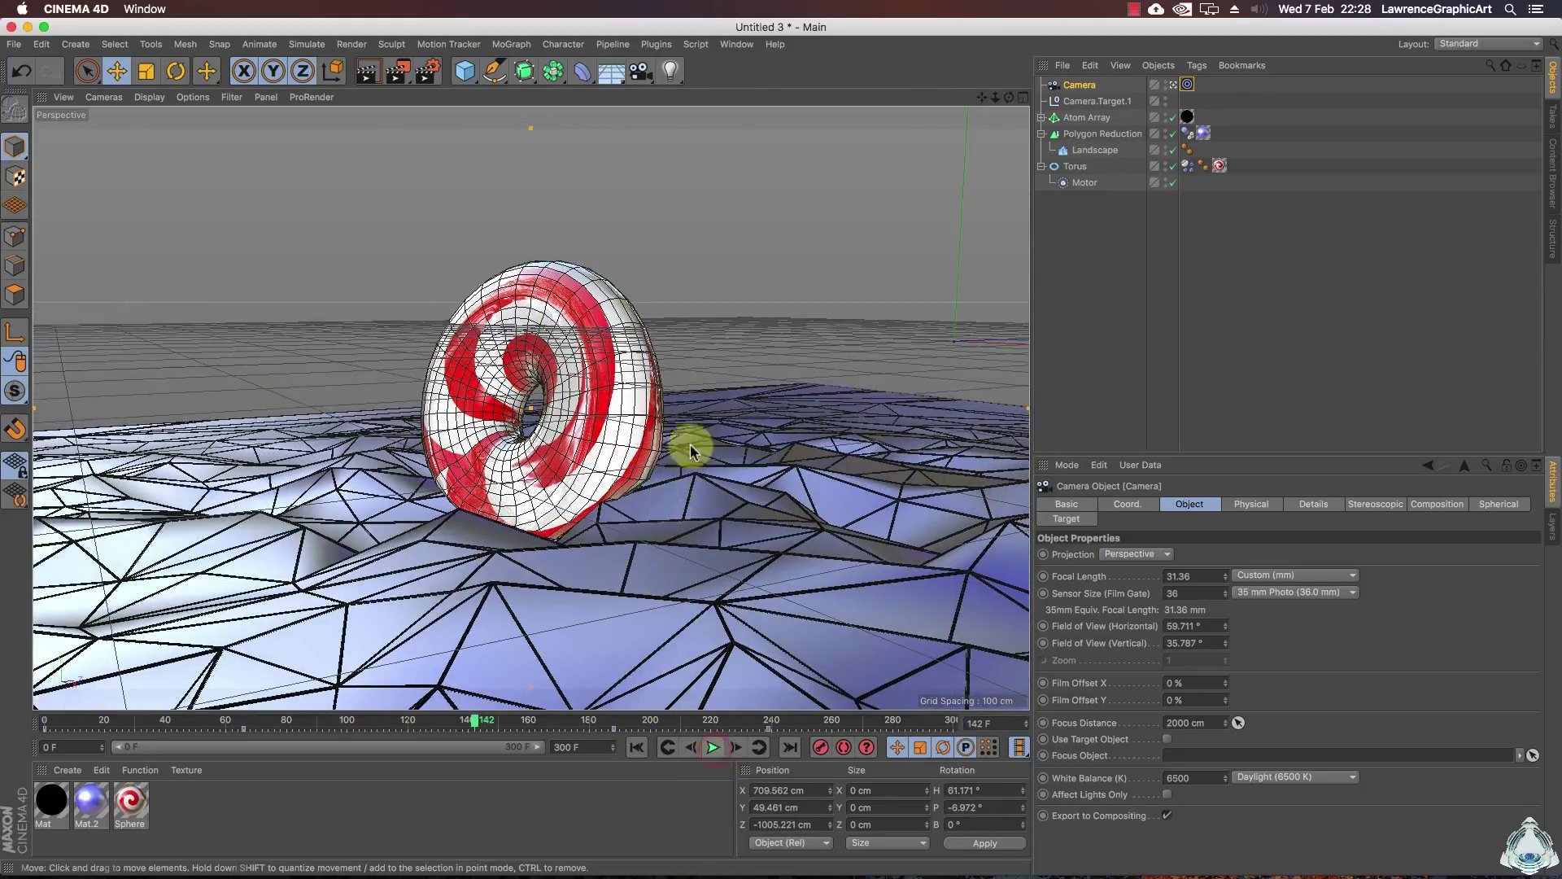
{"action": "left_click_drag", "start_coordinate": [996, 97], "coordinate": [1001, 99]}
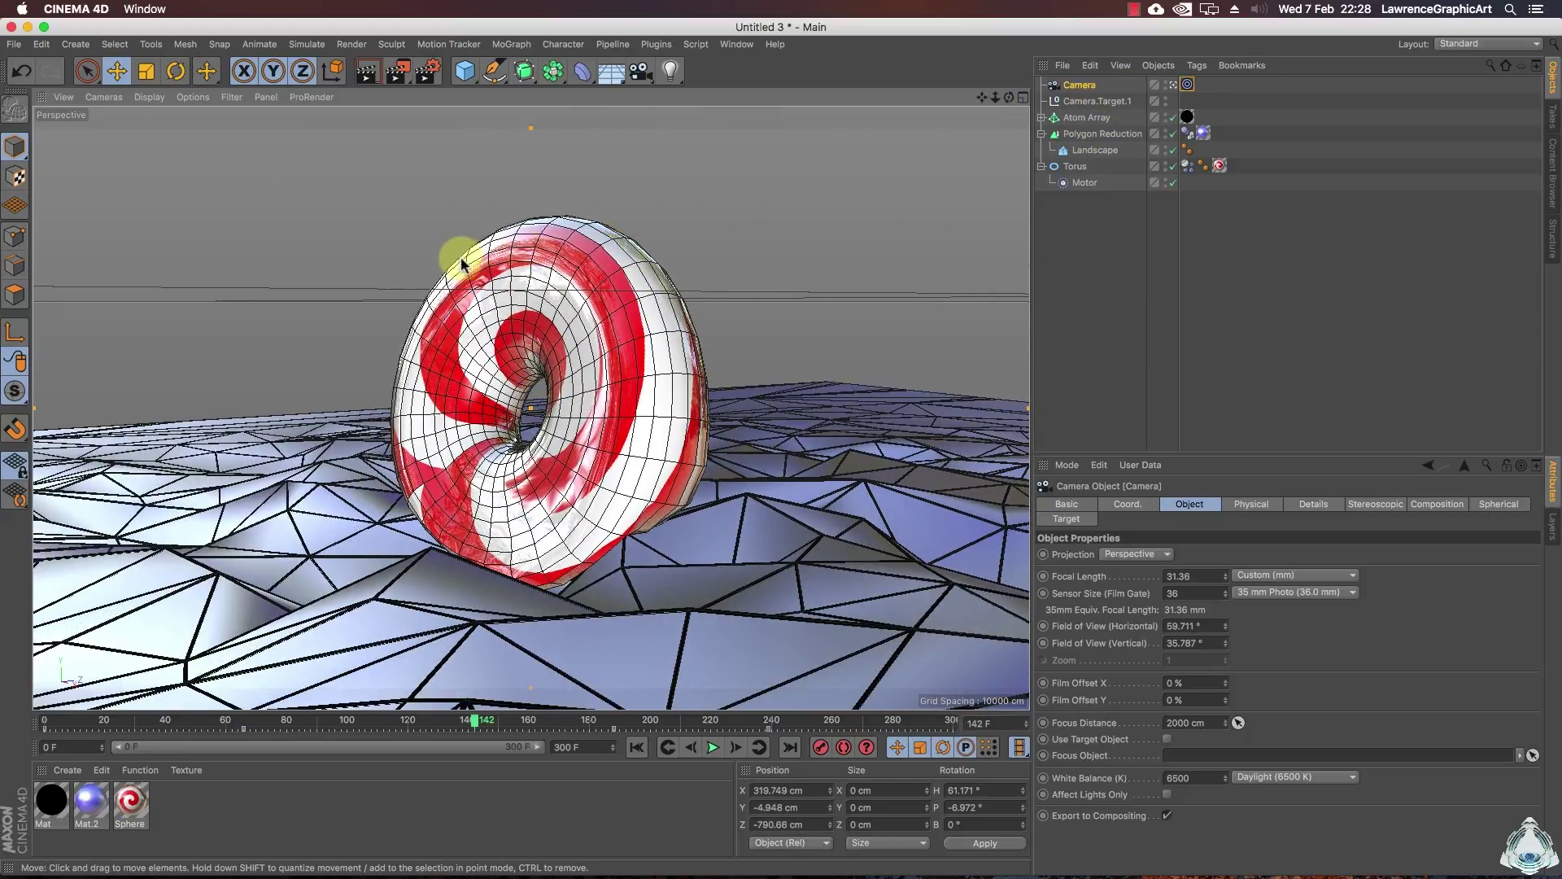
- Add a Physical Sky to the scene
{"action": "left_click", "coordinate": [612, 75]}
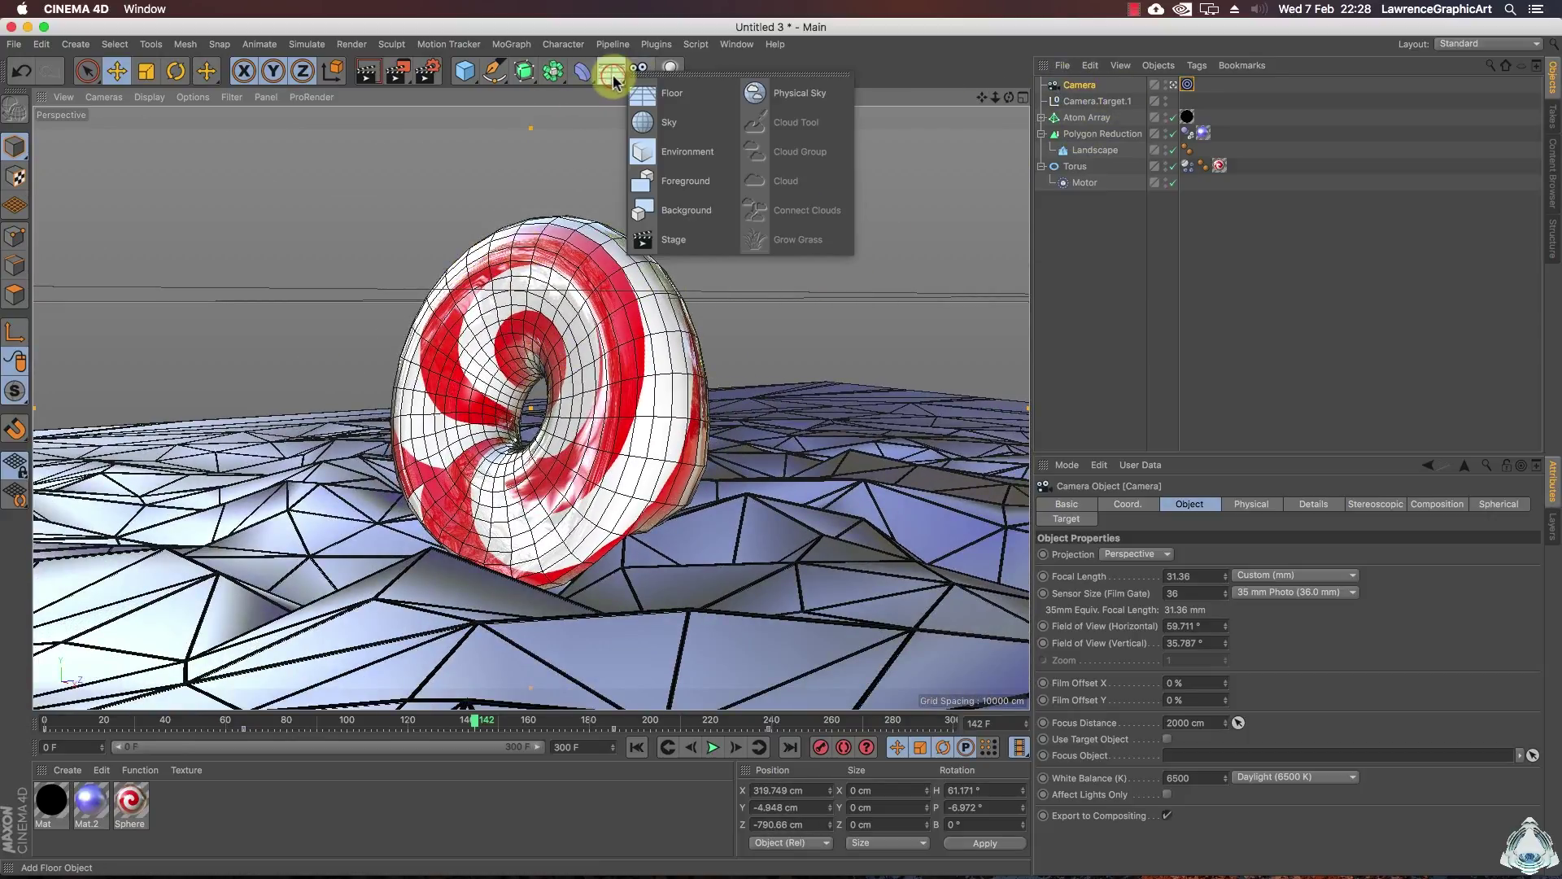
{"action": "left_click", "coordinate": [785, 93]}
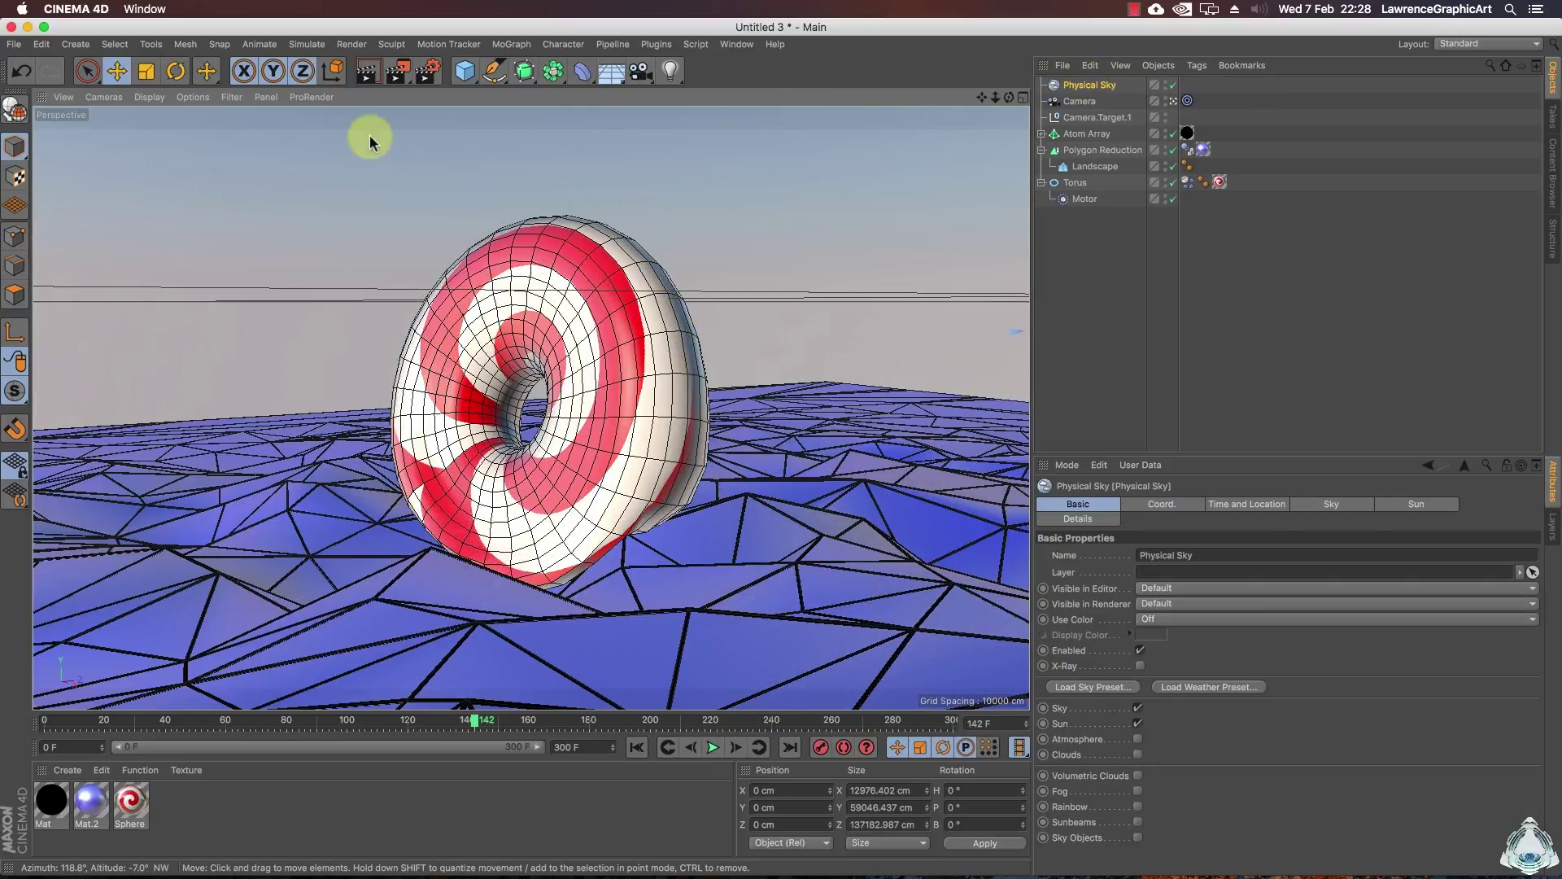
- Open the render settings and set the output frame range to All Frames
{"action": "left_click", "coordinate": [430, 77]}
{"action": "left_click_drag", "start_coordinate": [218, 43], "coordinate": [436, 135]}
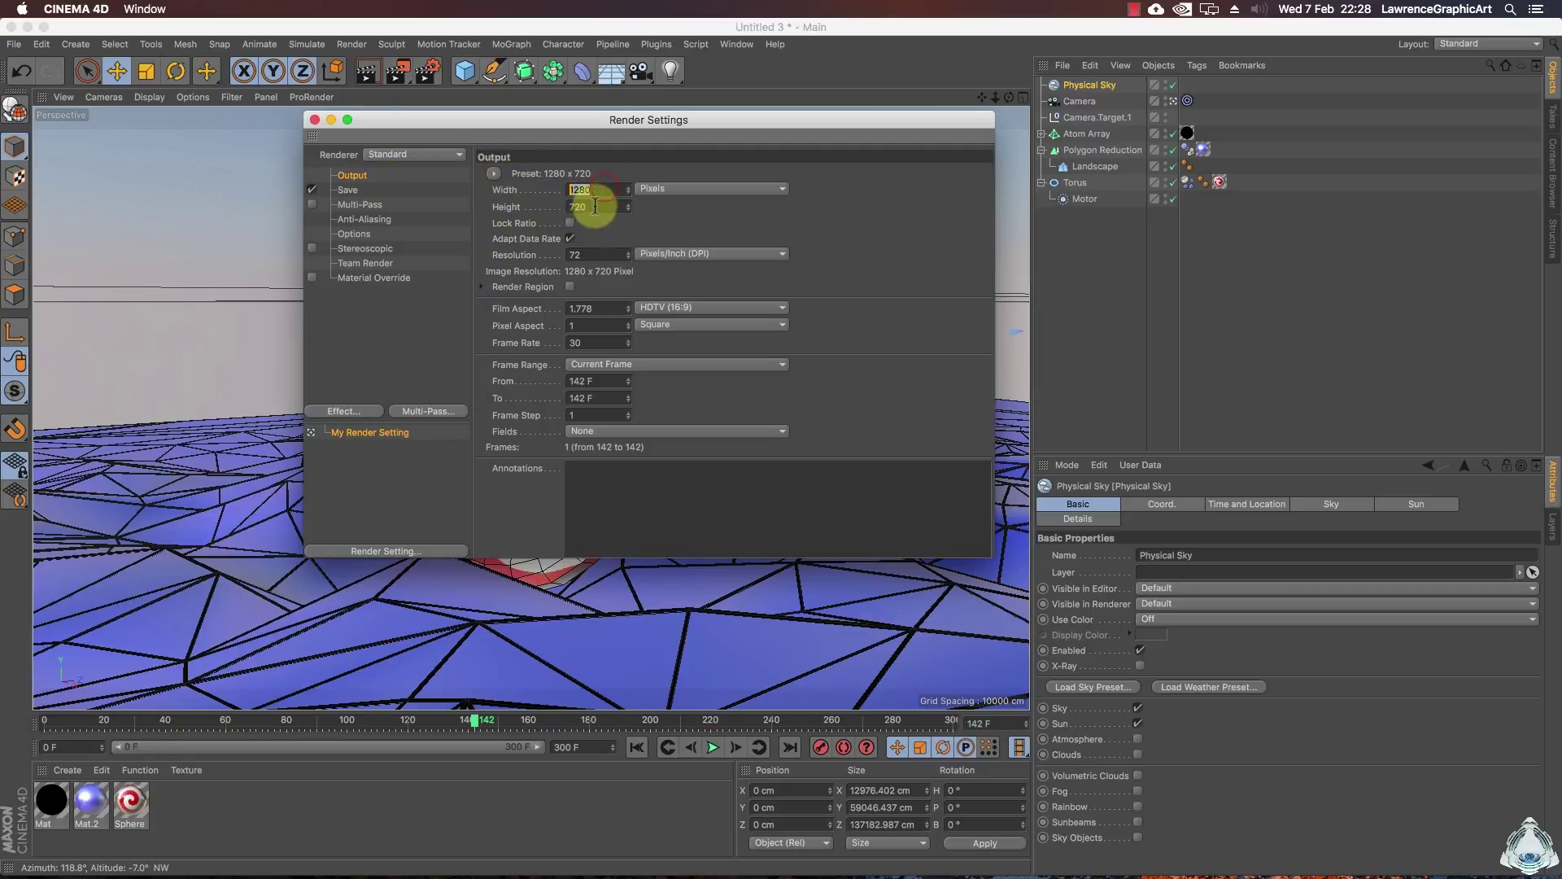
{"action": "left_click", "coordinate": [616, 366]}
{"action": "left_click", "coordinate": [622, 416]}
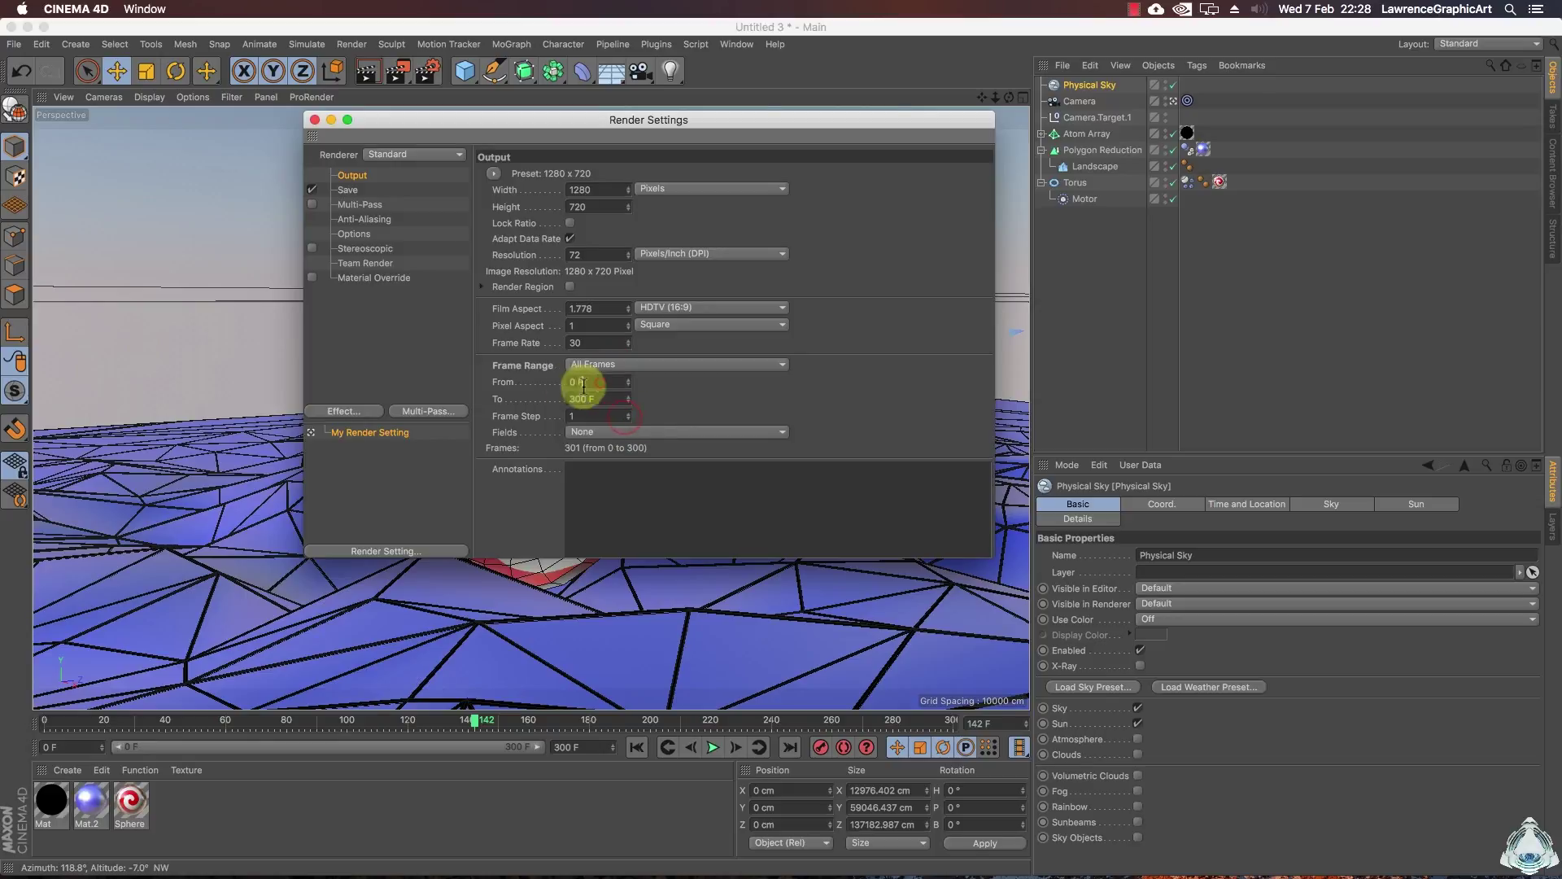
{"action": "double_click", "coordinate": [601, 397]}
- Set the save format of the rendered output to MOV
{"action": "left_click", "coordinate": [347, 190]}
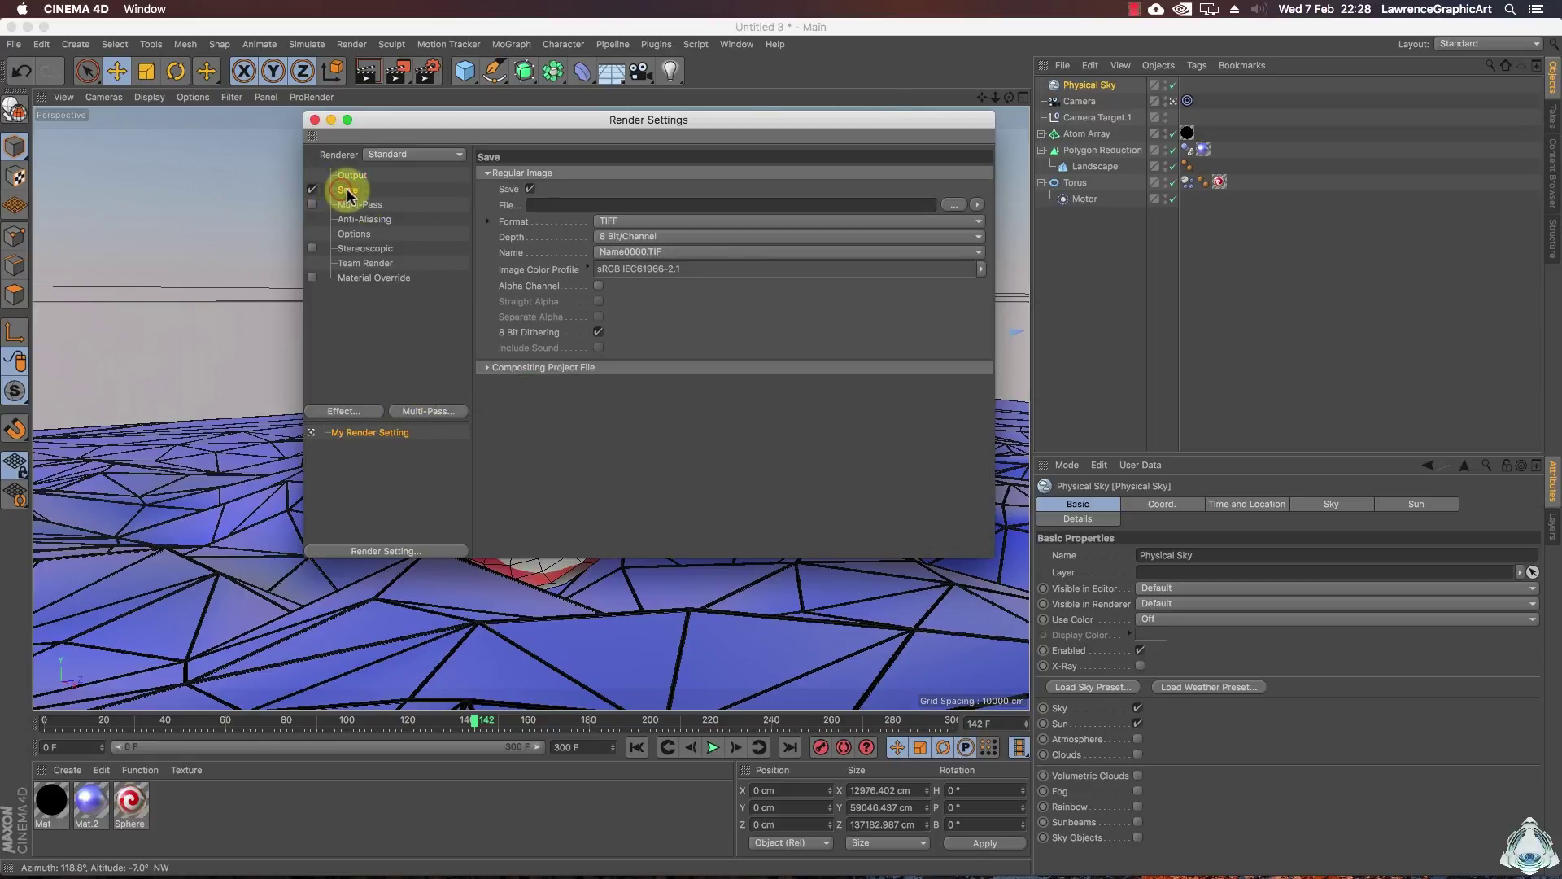
{"action": "left_click", "coordinate": [638, 223]}
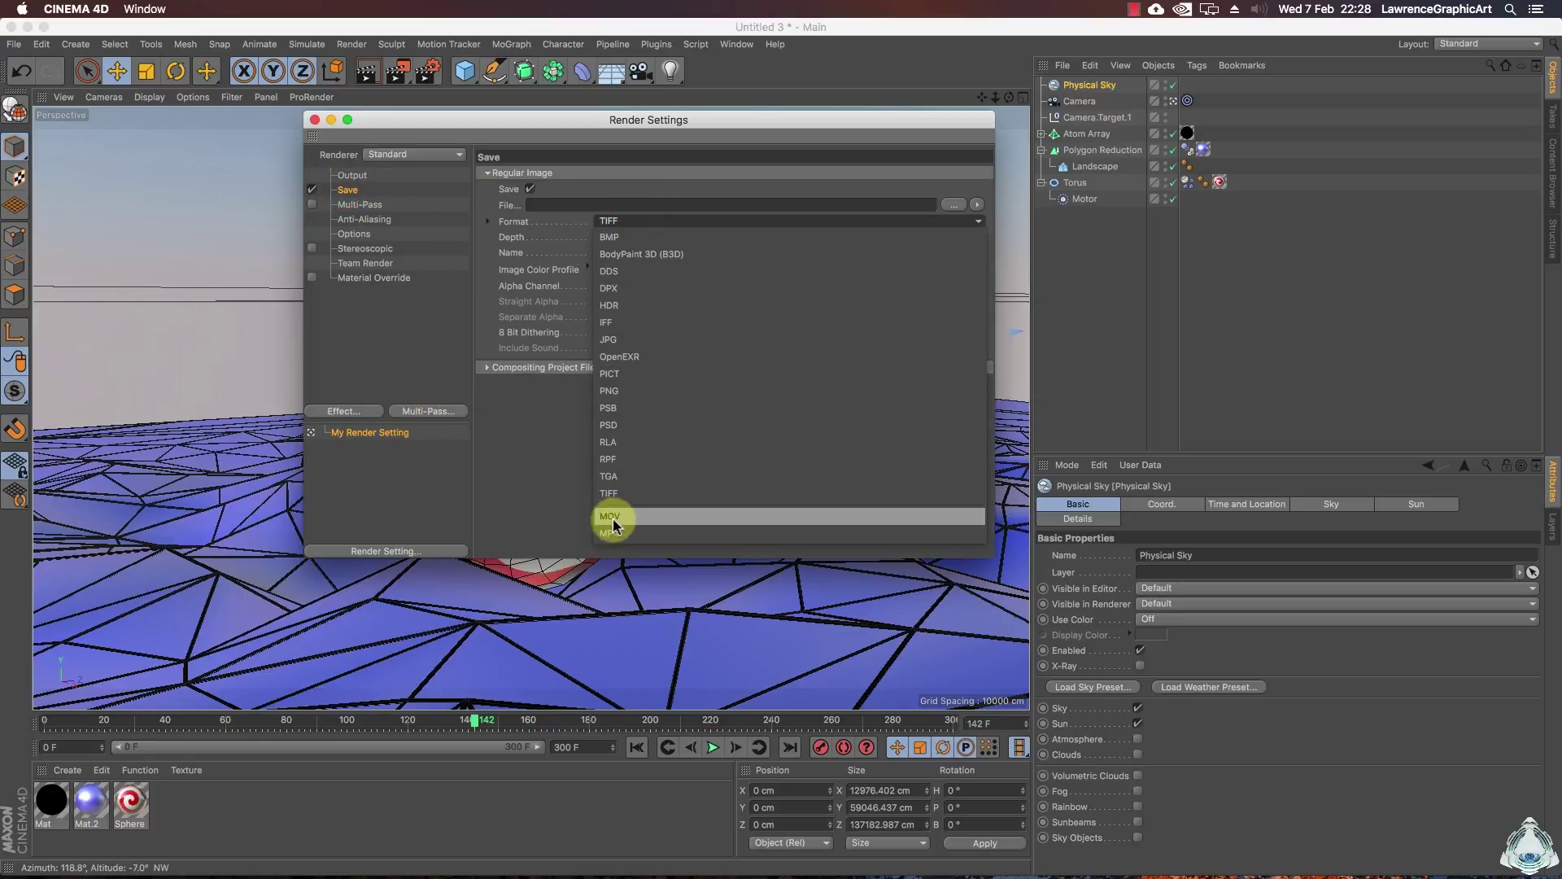
{"action": "left_click", "coordinate": [656, 517]}
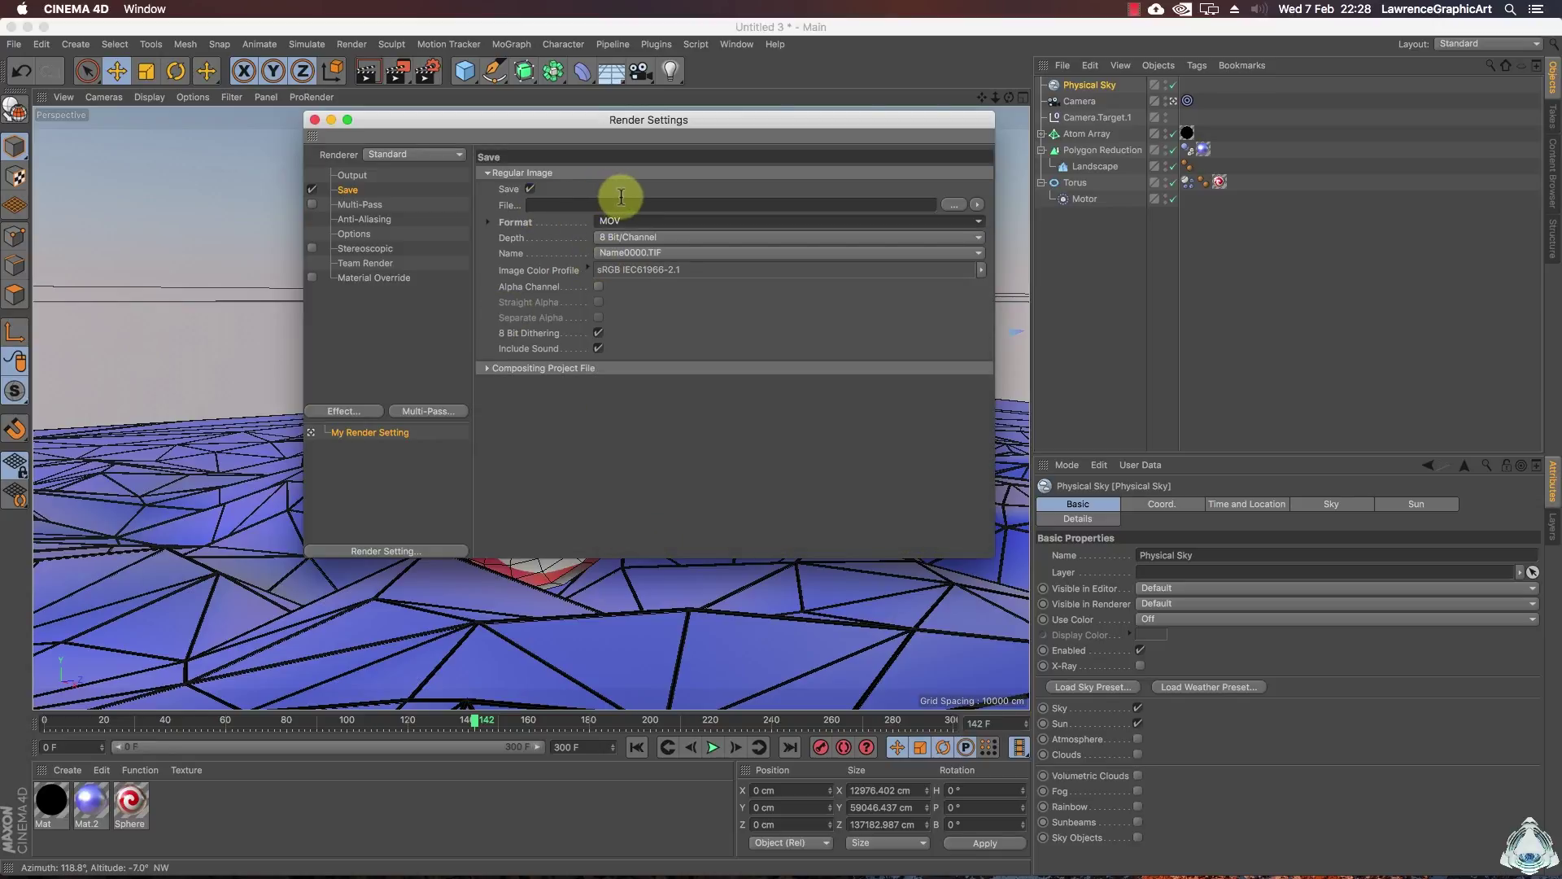
- Add the Ambient Occlusion and Global Illumination effects to the render settings
{"action": "left_click", "coordinate": [343, 411]}
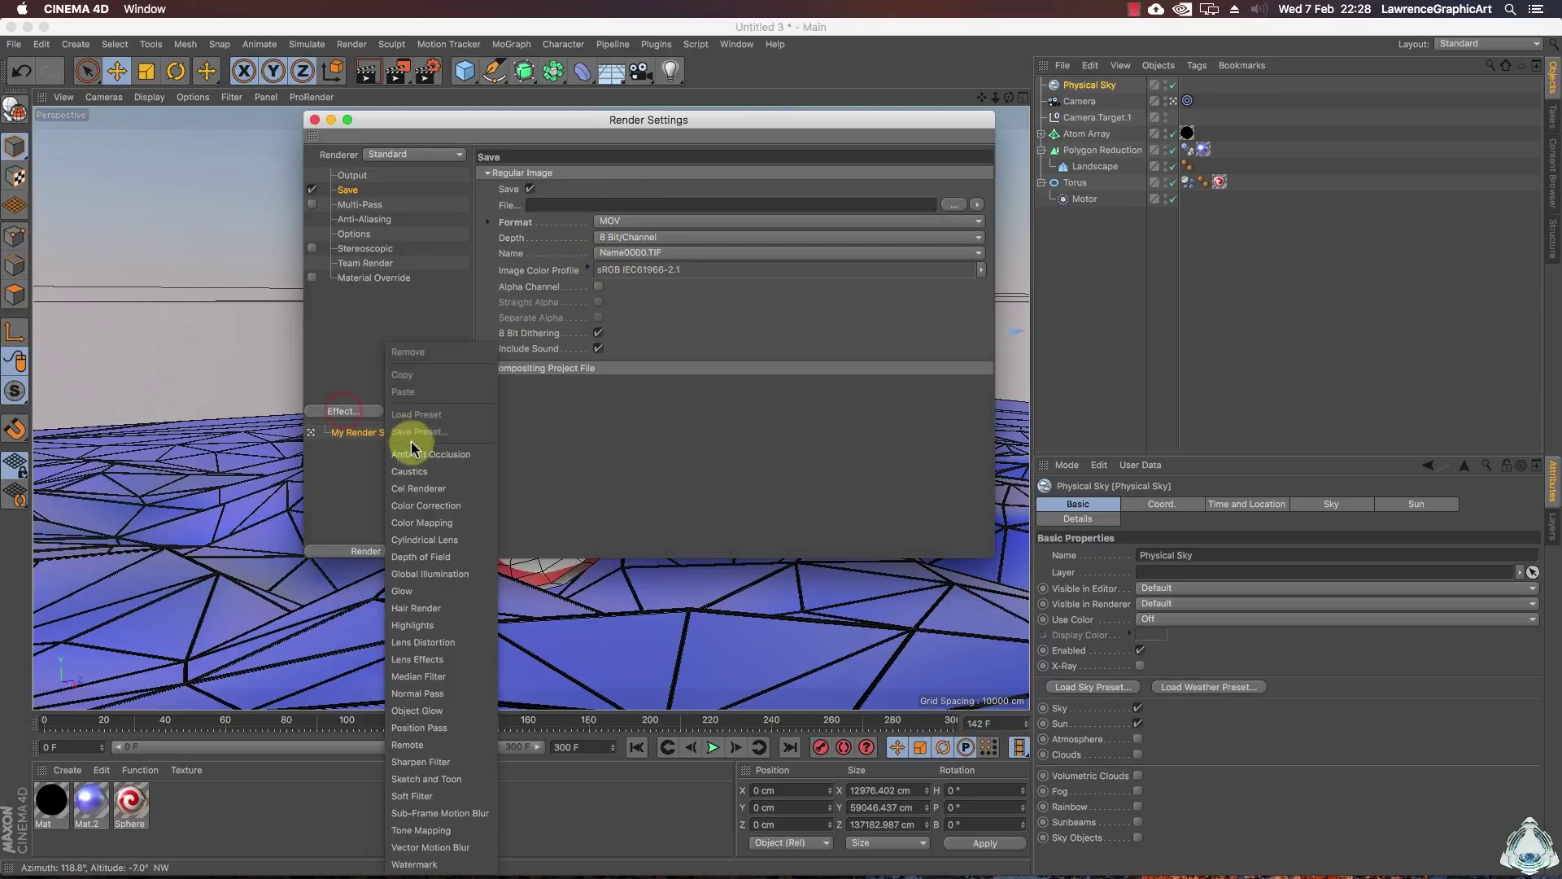
{"action": "left_click", "coordinate": [415, 452]}
{"action": "left_click", "coordinate": [343, 412]}
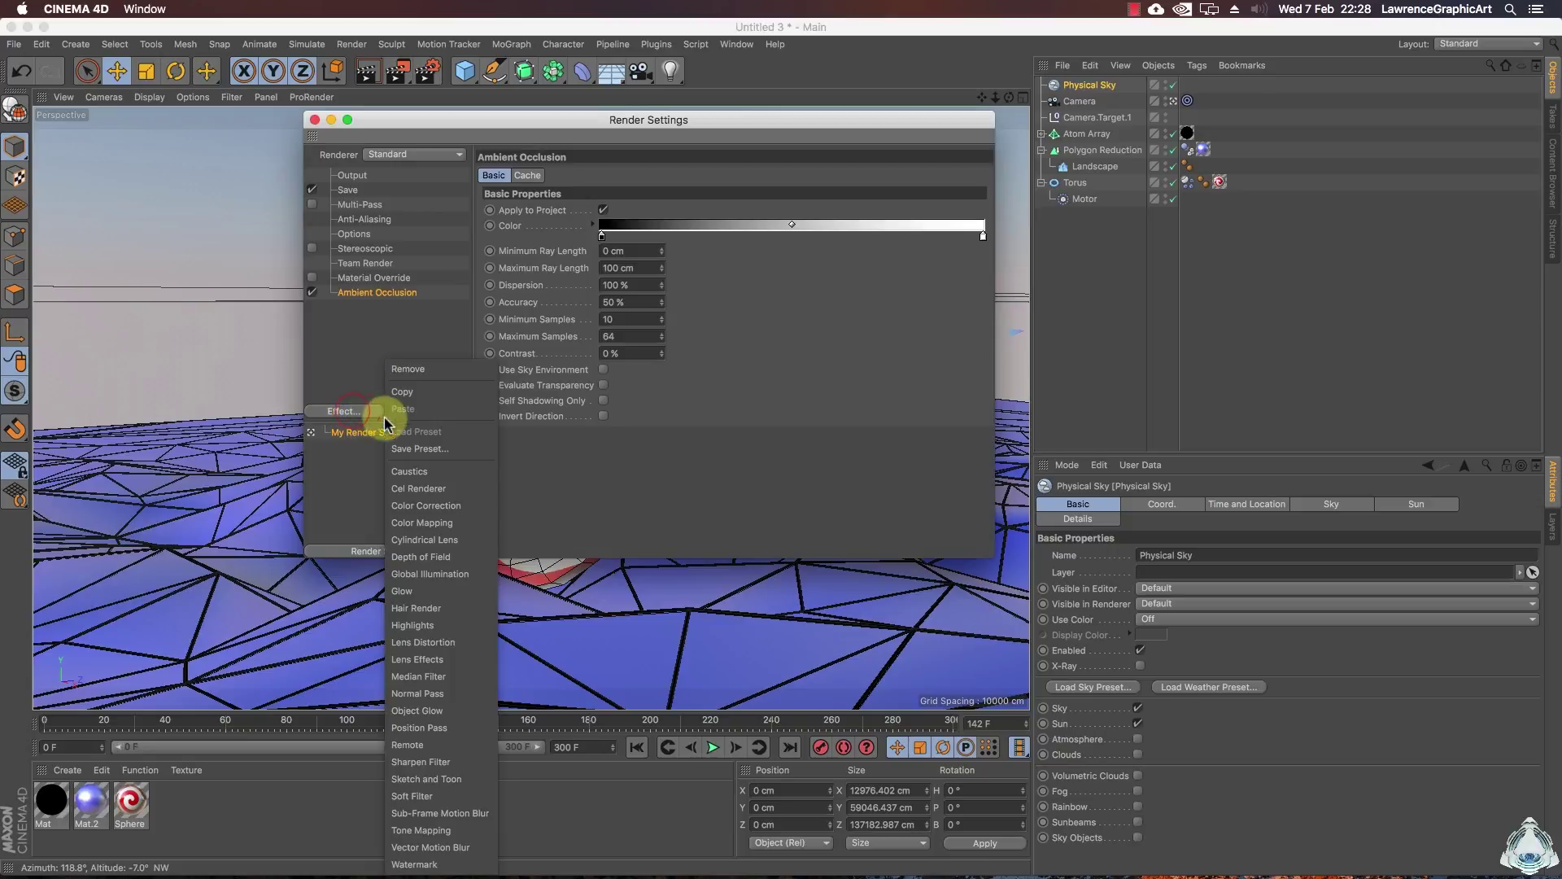
{"action": "left_click", "coordinate": [446, 576]}
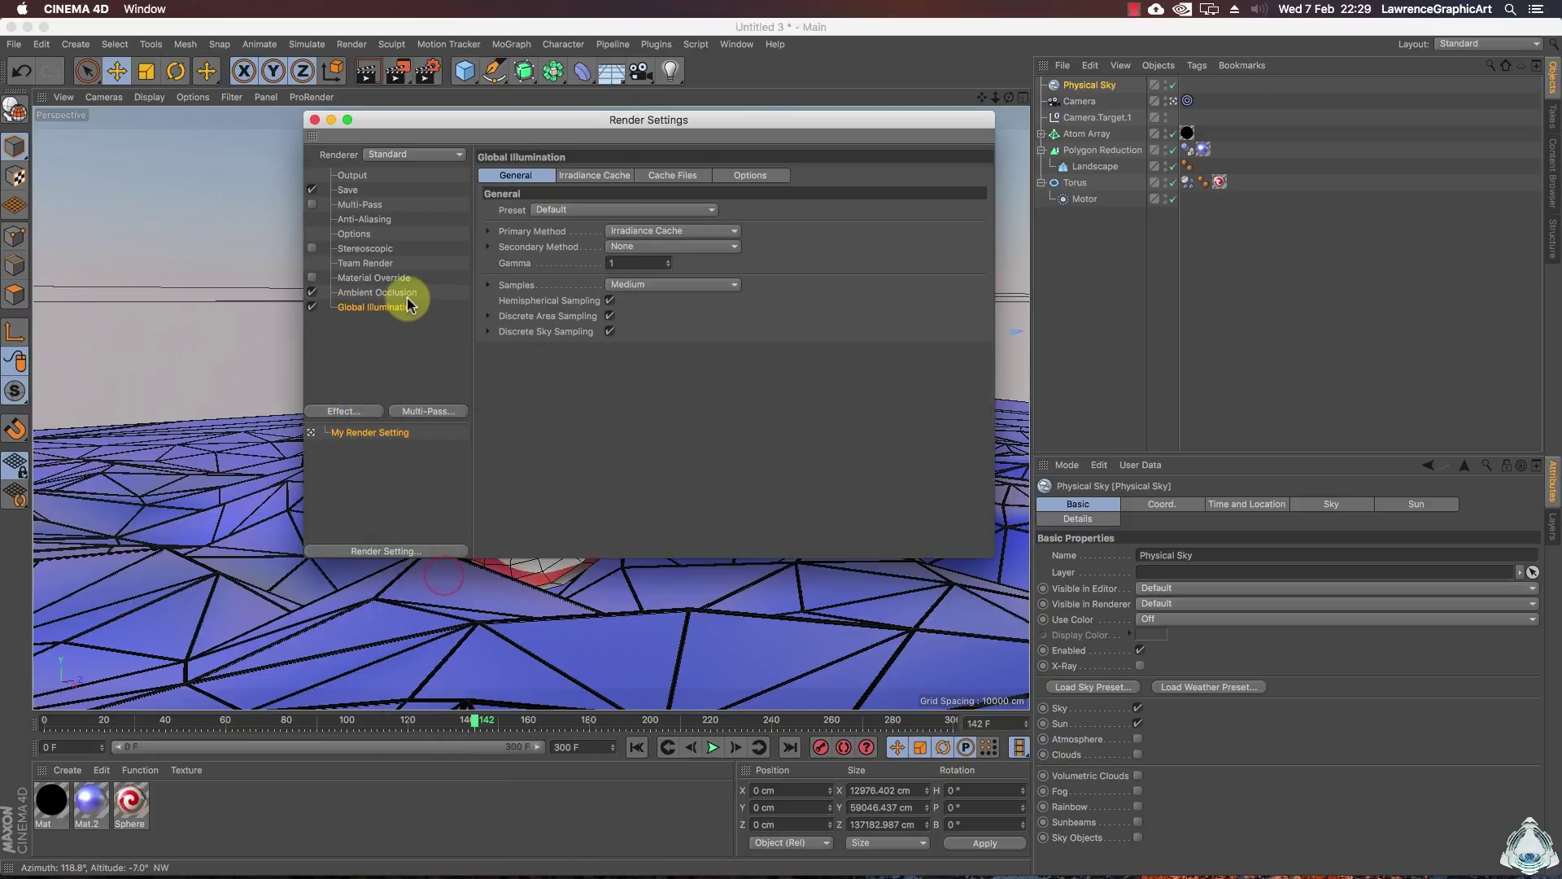
- Set the Global Illumination irradiance cache record density to Low and its samples to Low
{"action": "left_click", "coordinate": [595, 176]}
{"action": "left_click", "coordinate": [606, 210]}
{"action": "left_click", "coordinate": [603, 262]}
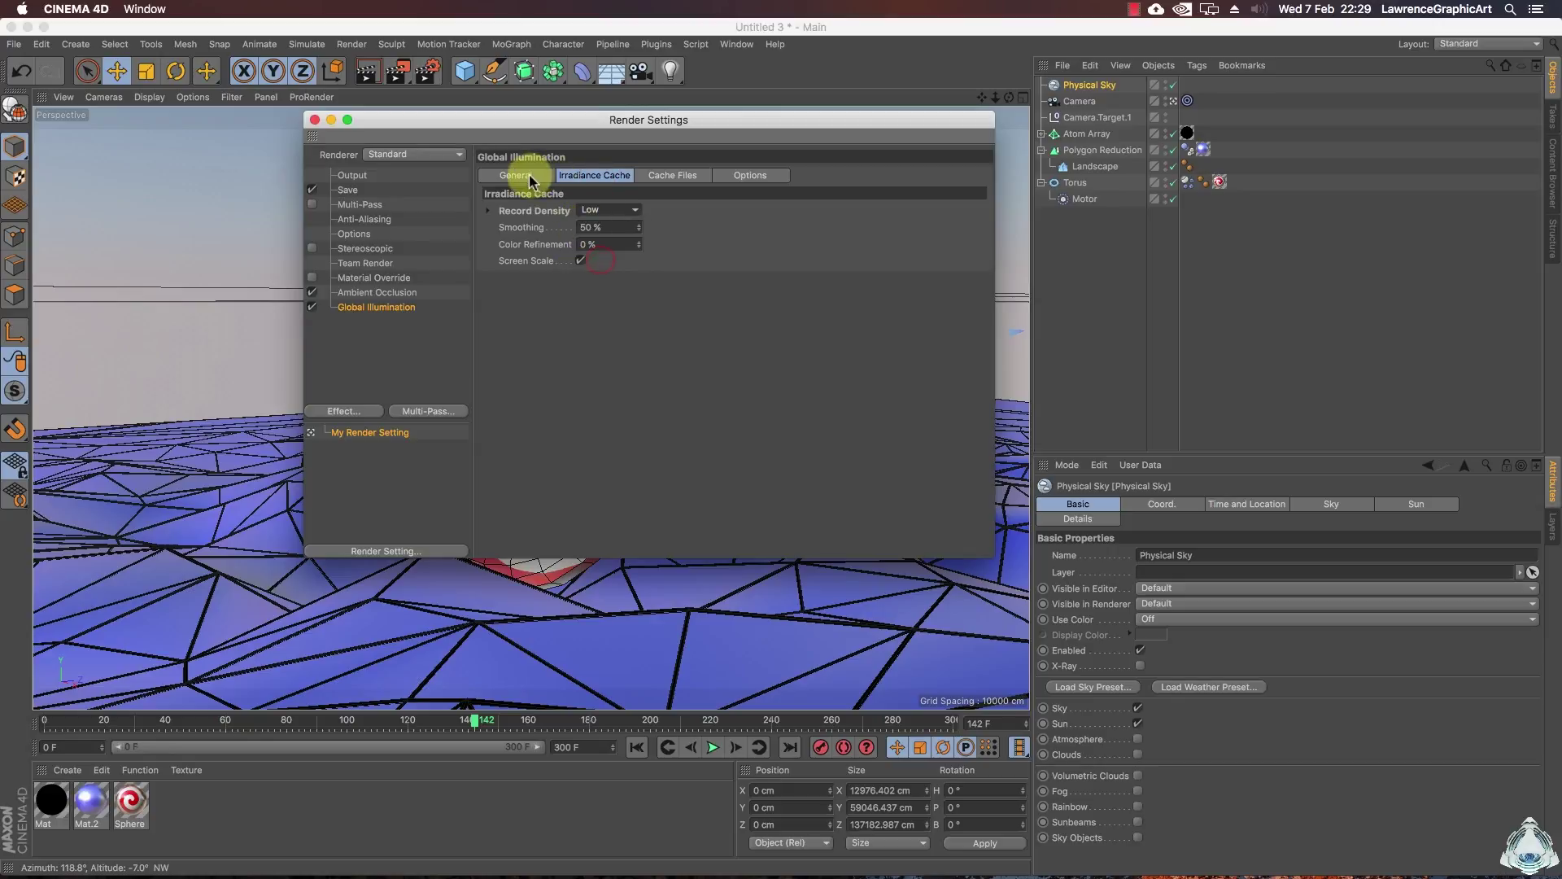
{"action": "left_click", "coordinate": [538, 177]}
{"action": "left_click", "coordinate": [651, 285]}
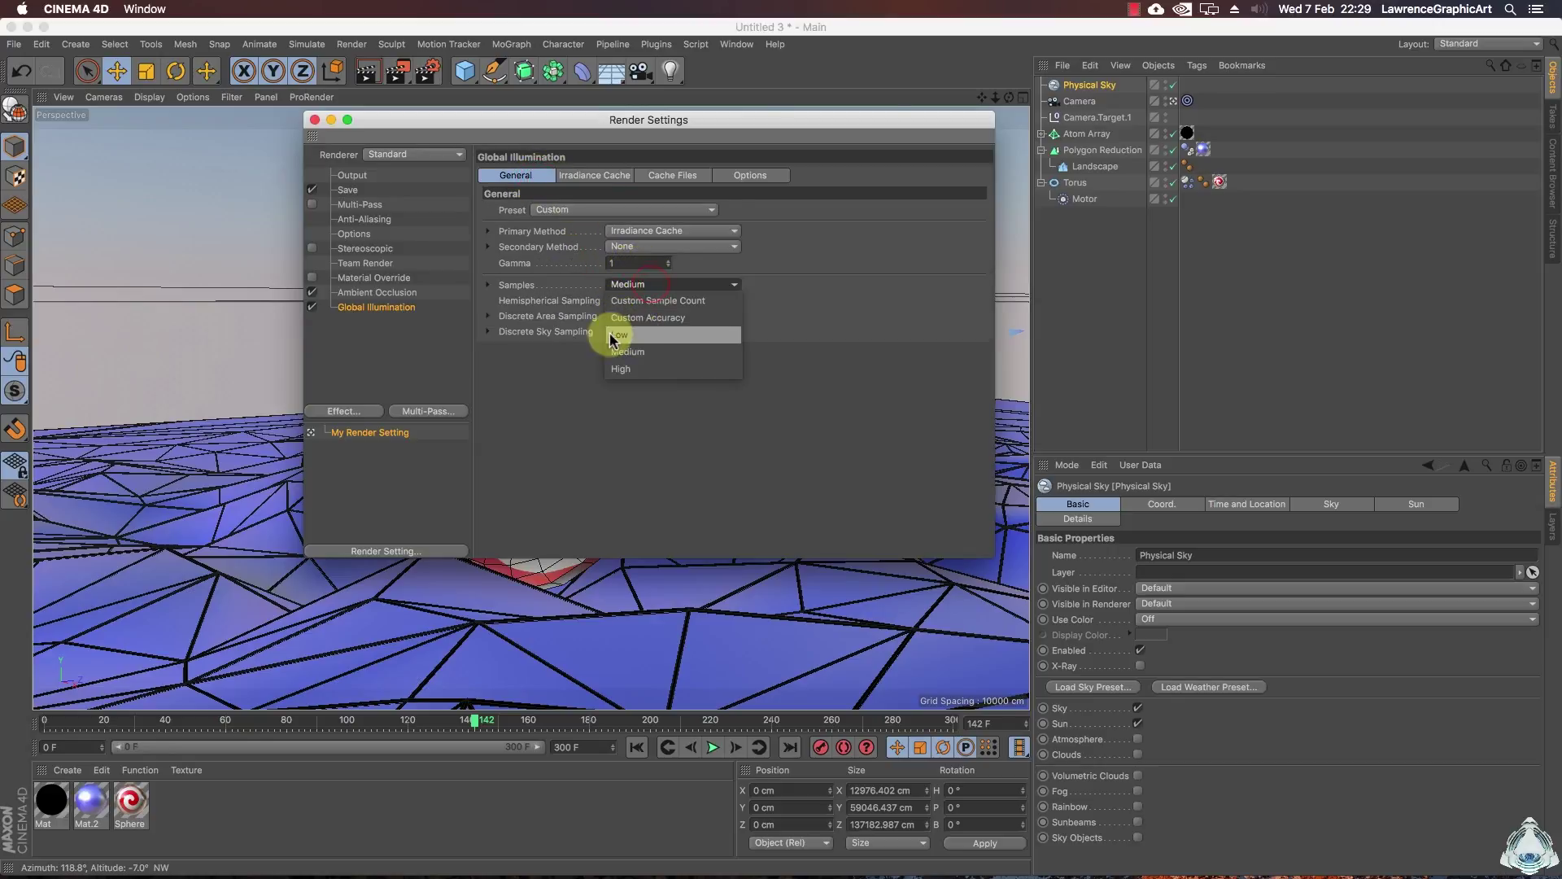
{"action": "left_click", "coordinate": [647, 326]}
{"action": "left_click", "coordinate": [595, 176]}
{"action": "left_click", "coordinate": [673, 175]}
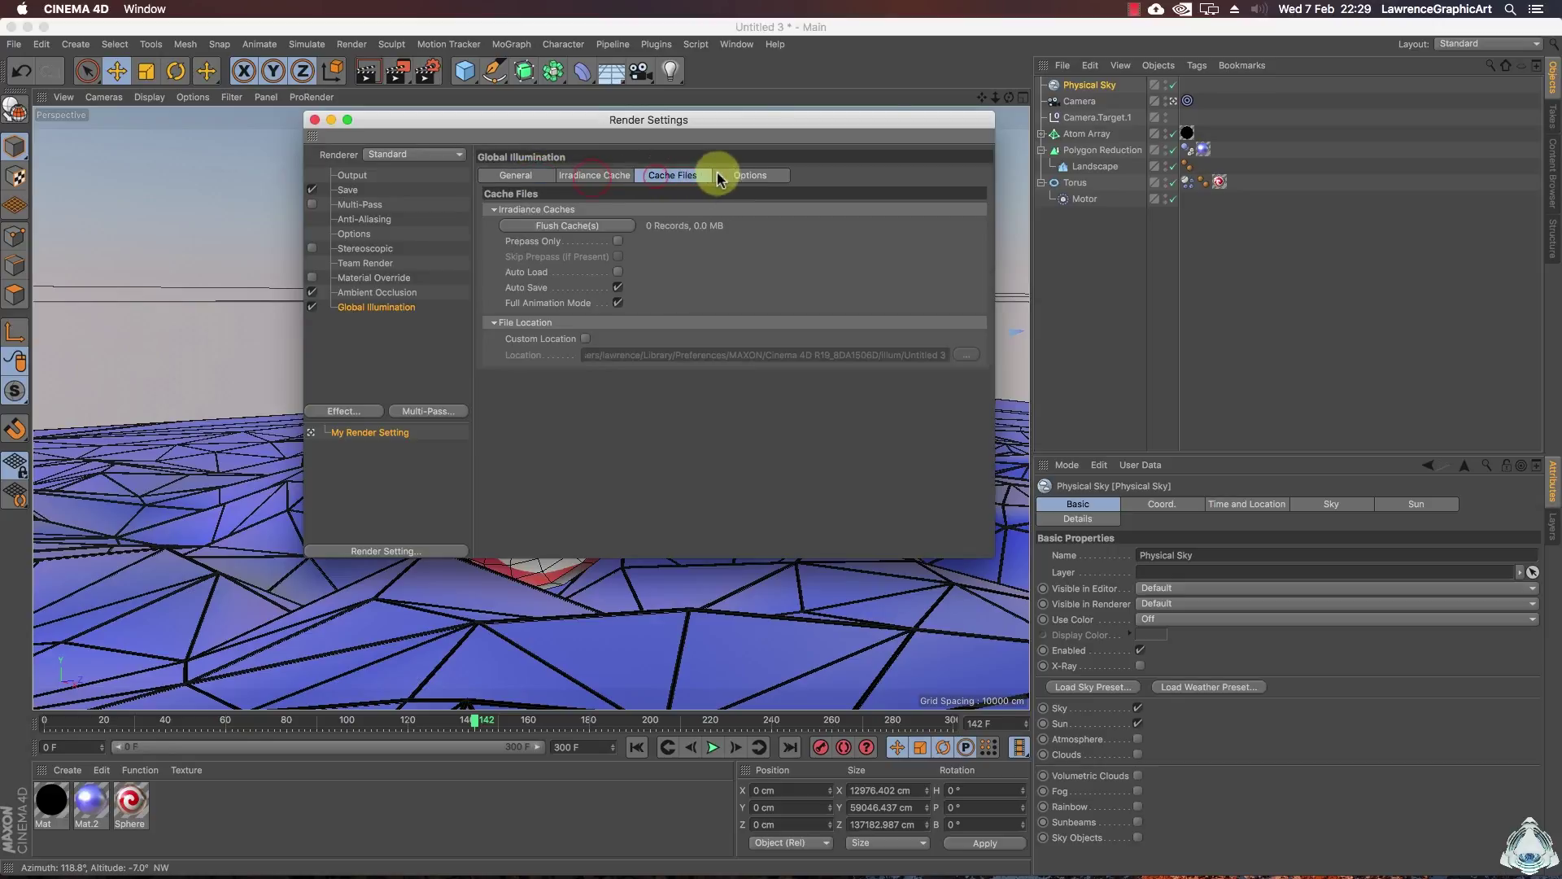
{"action": "left_click", "coordinate": [750, 175]}
{"action": "left_click", "coordinate": [516, 175]}
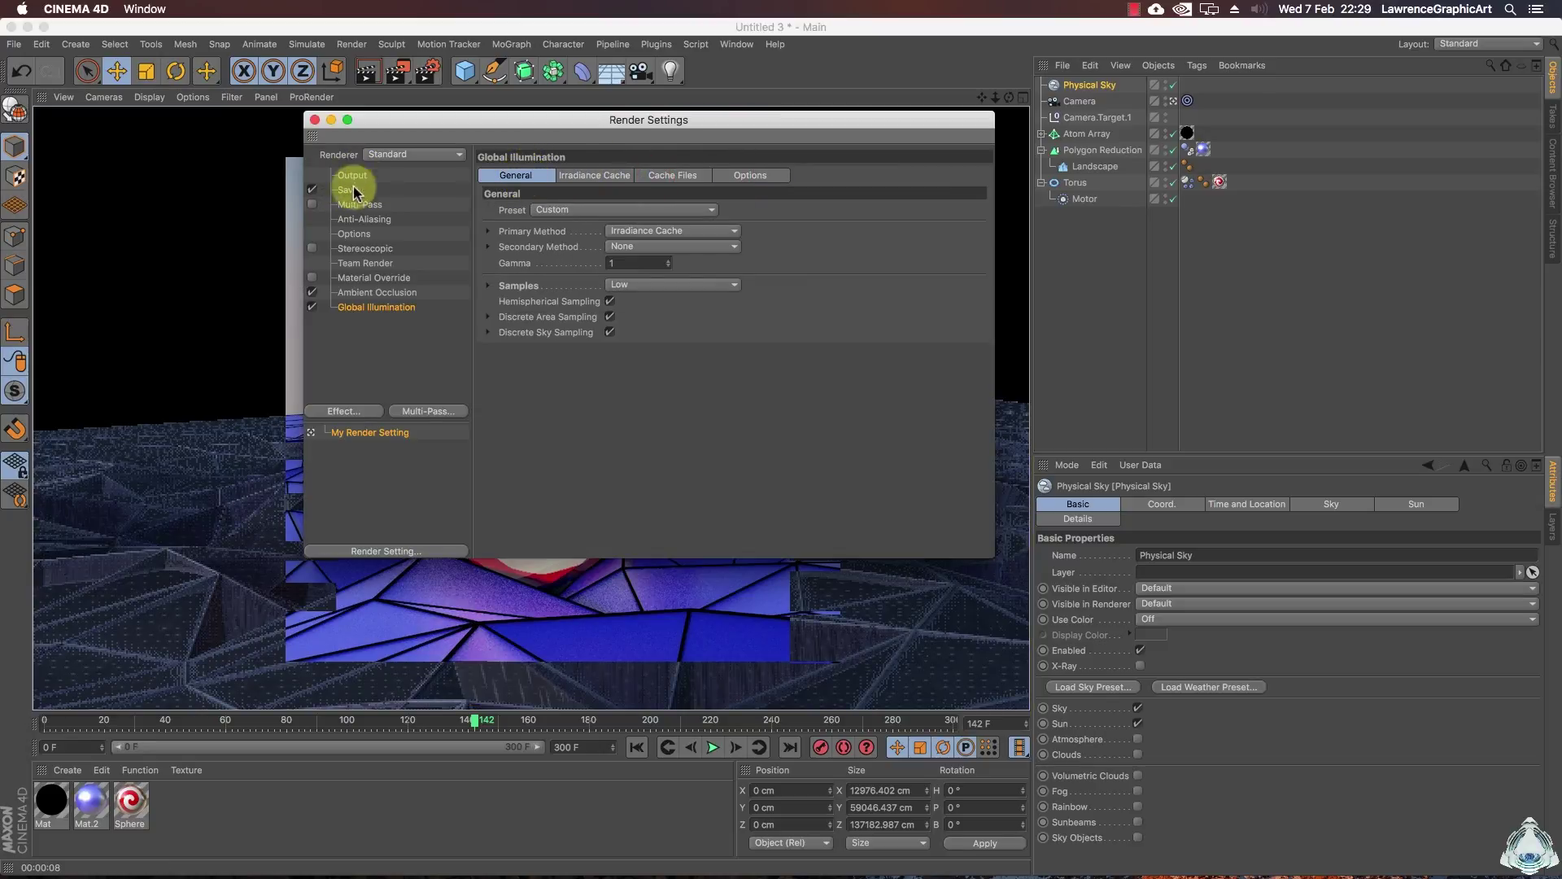
- Set the render's anti-aliasing to Best
{"action": "left_click", "coordinate": [365, 219]}
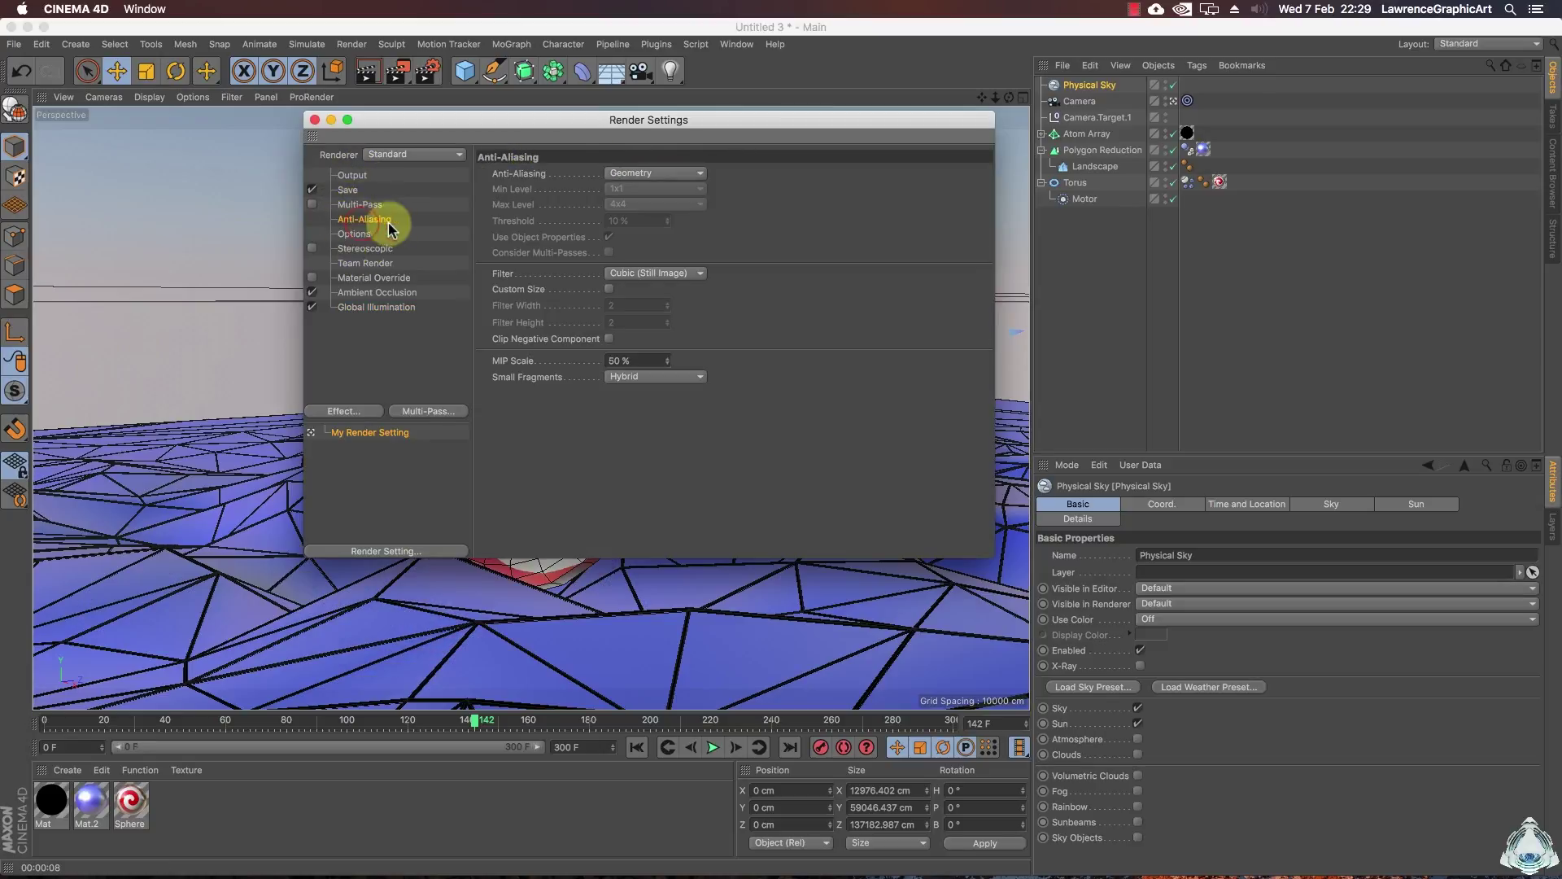
{"action": "left_click", "coordinate": [636, 176]}
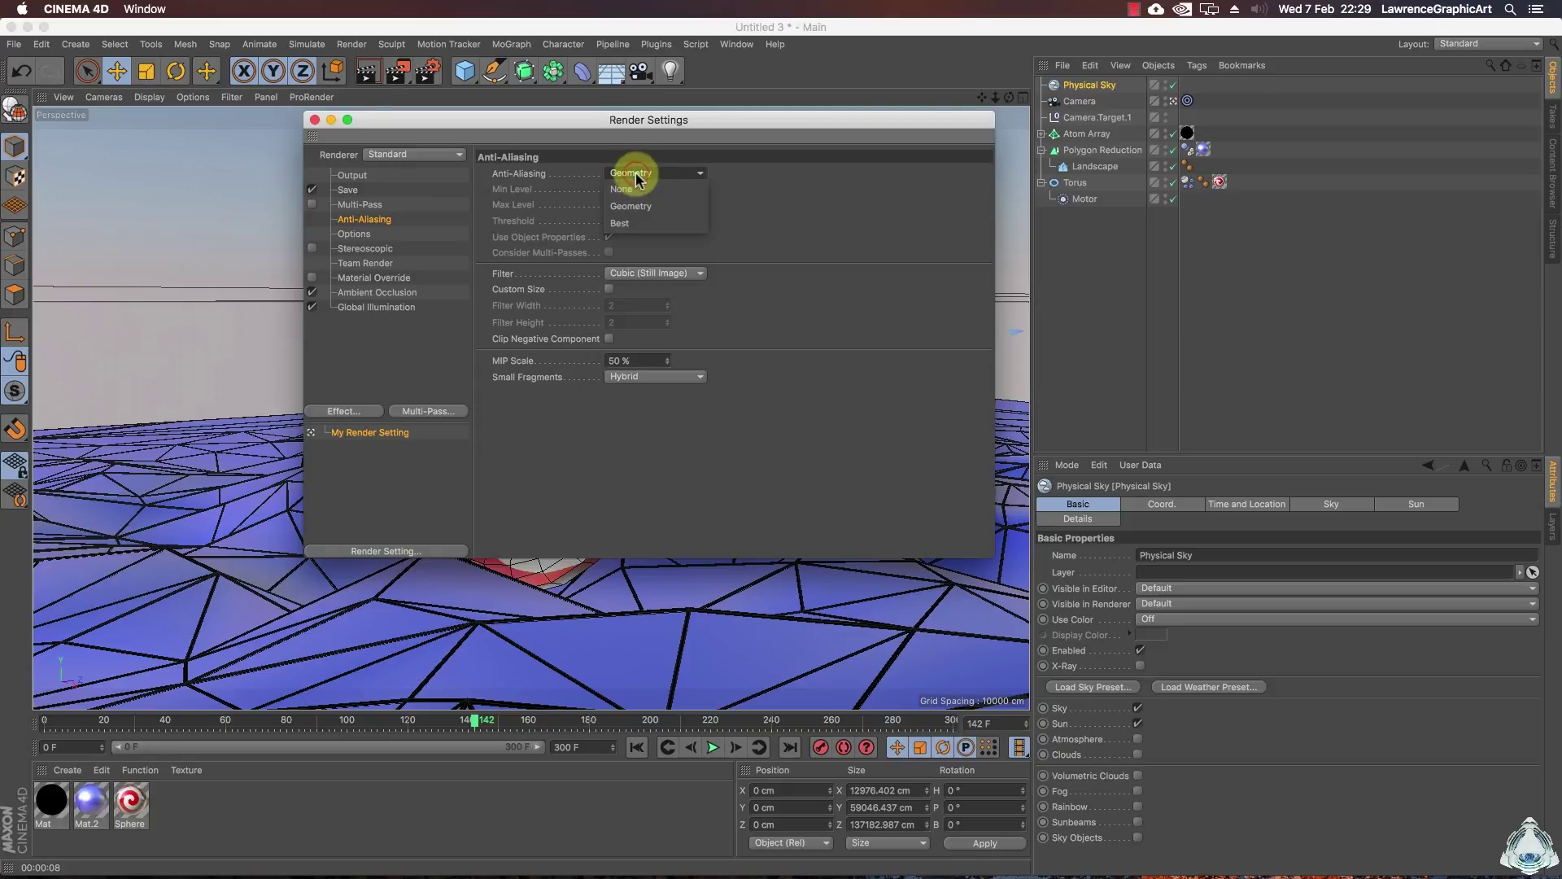
{"action": "left_click", "coordinate": [666, 225]}
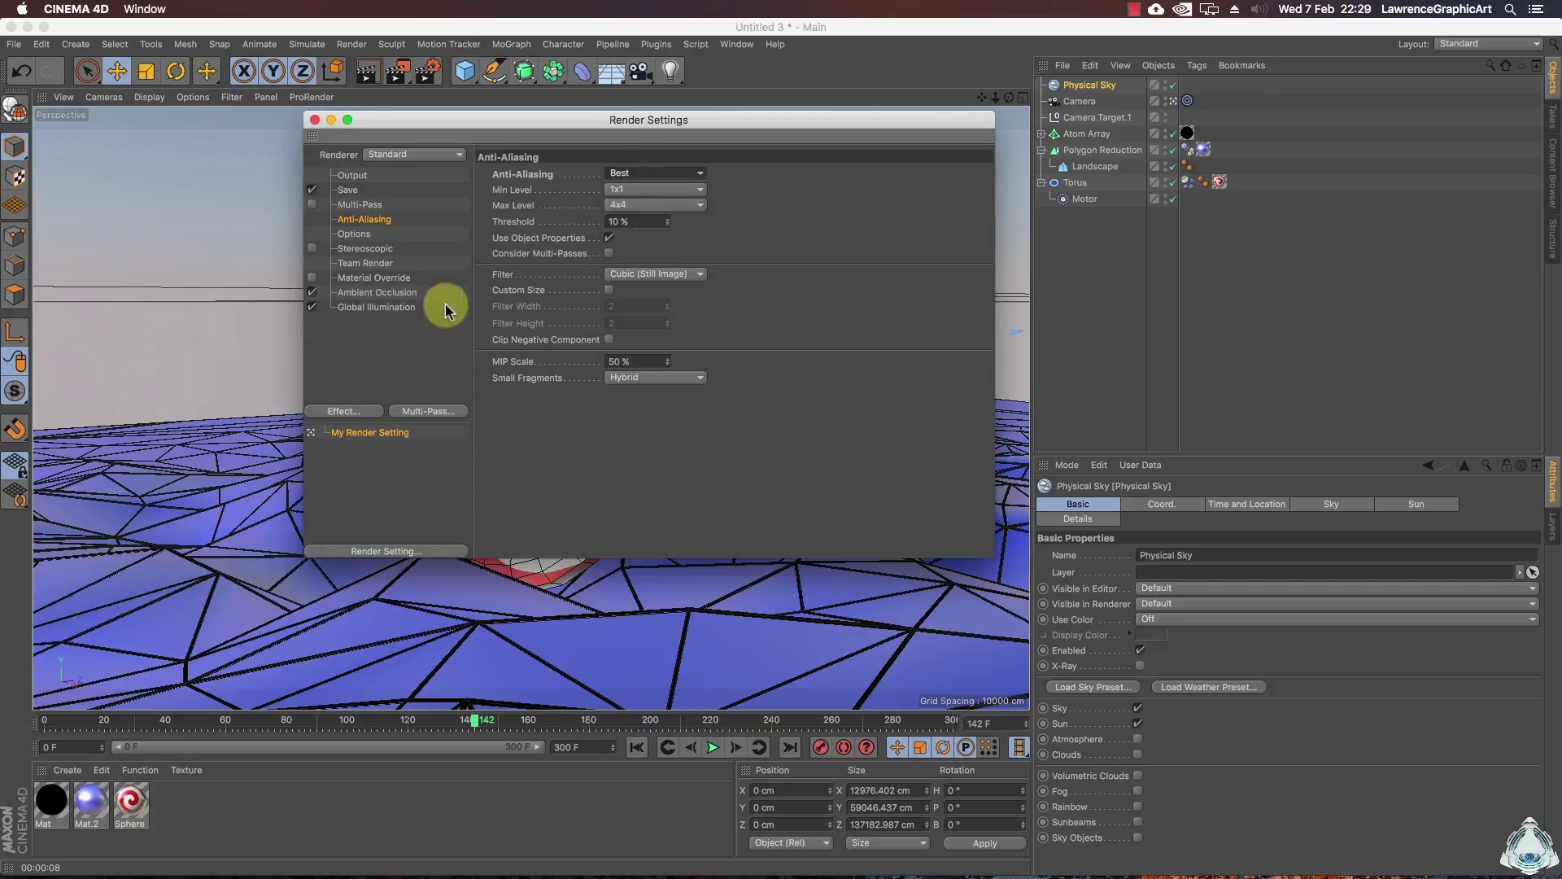
- Set the Global Illumination gamma to 1.5 and close the render settings
{"action": "left_click", "coordinate": [370, 309]}
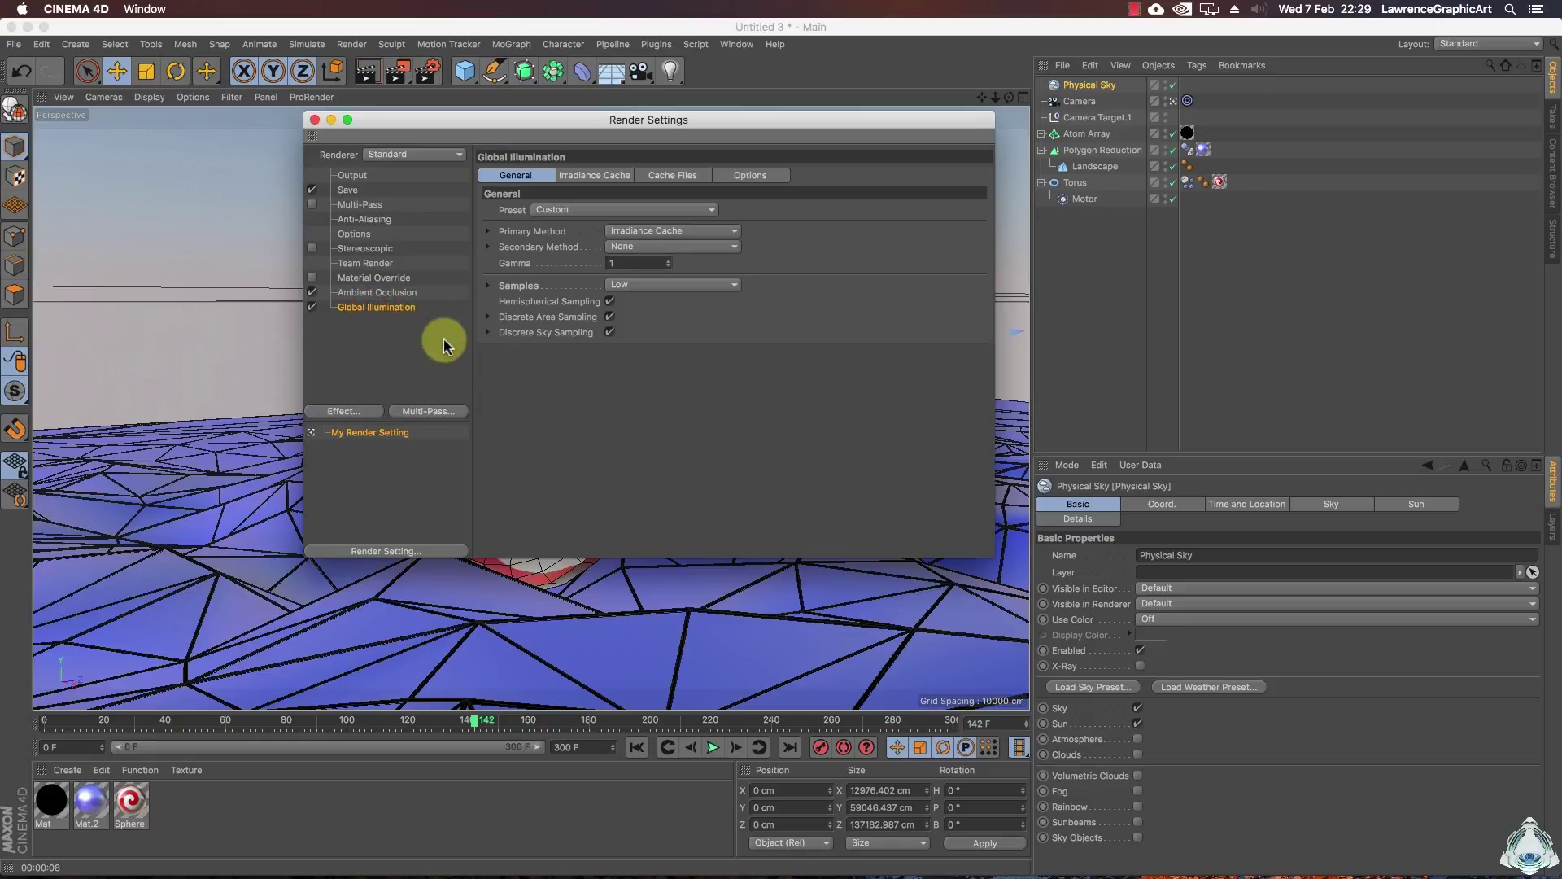
{"action": "double_click", "coordinate": [665, 265]}
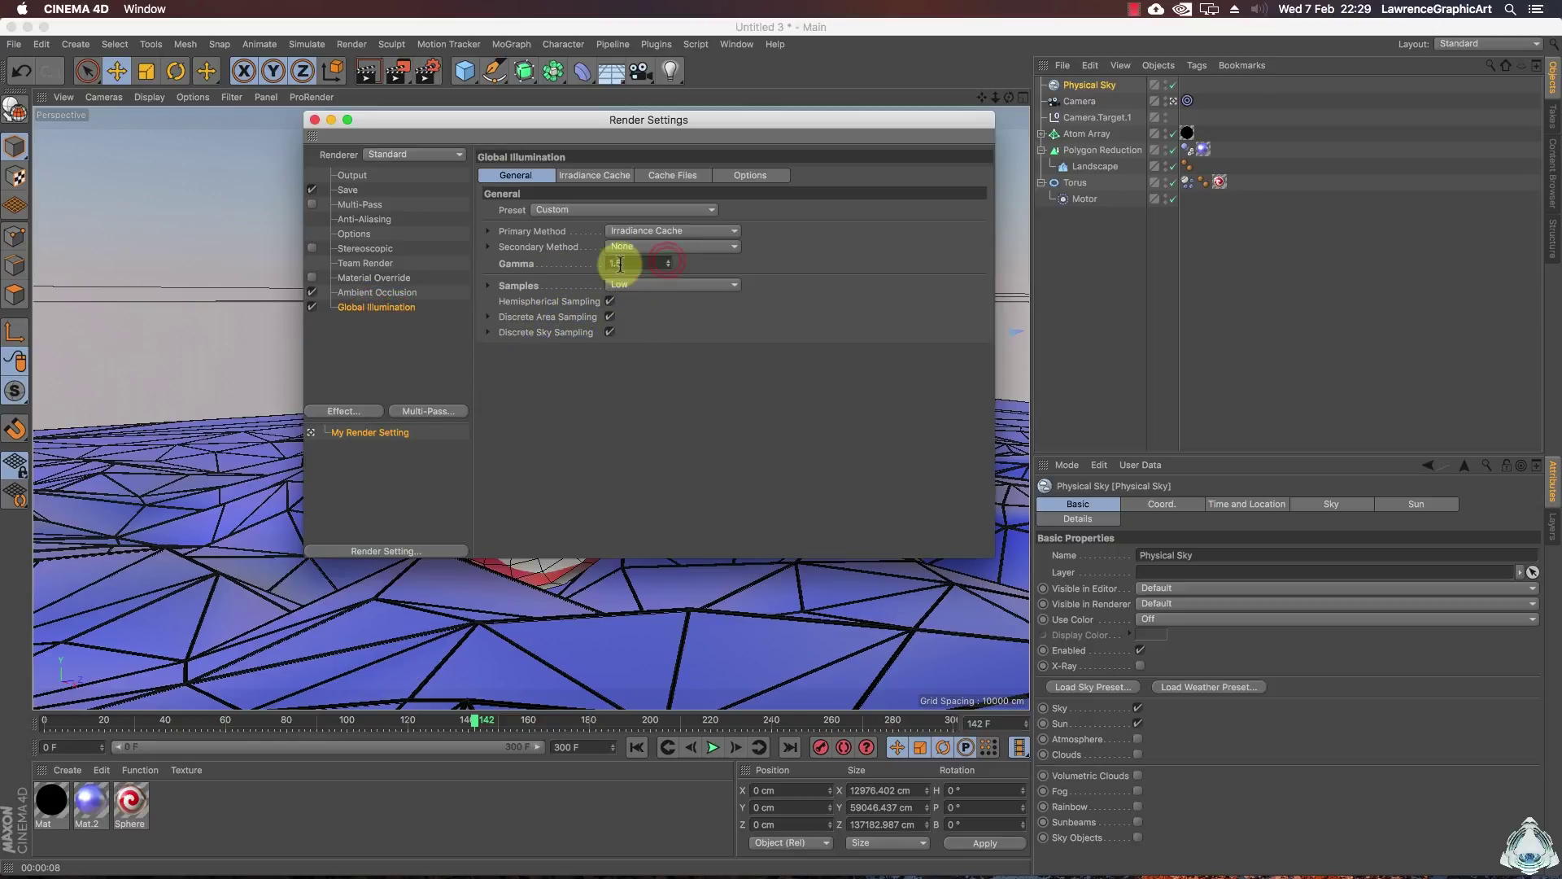
{"action": "type", "text": "1.5"}
{"action": "left_click", "coordinate": [315, 121]}
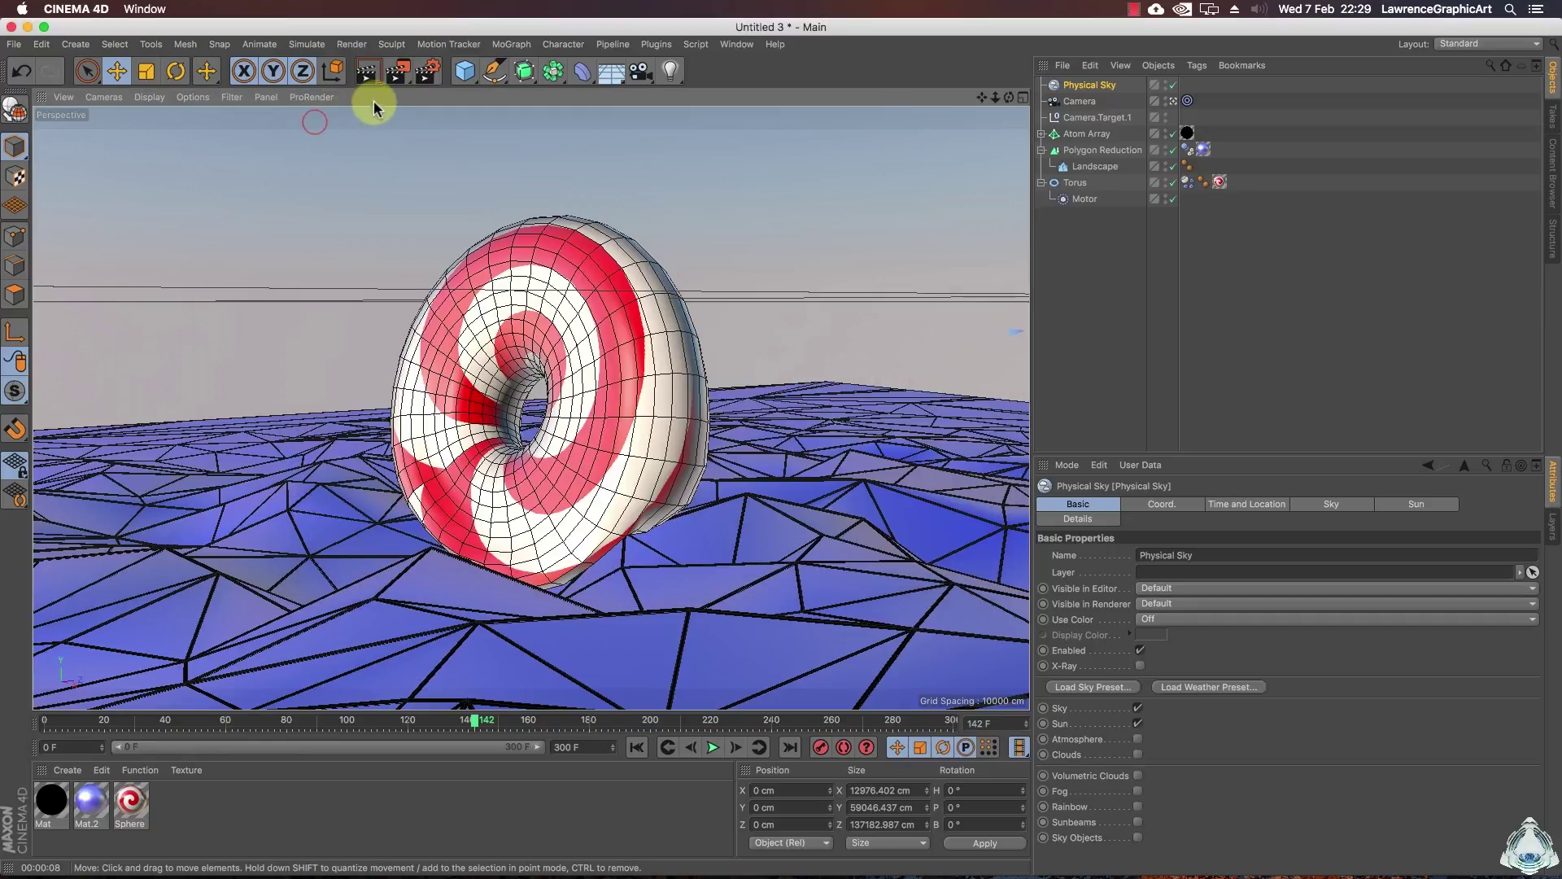
- Render a preview of the torus in the viewport and advance the animation to frame 145 with the torus framed closely
{"action": "left_click", "coordinate": [367, 71]}
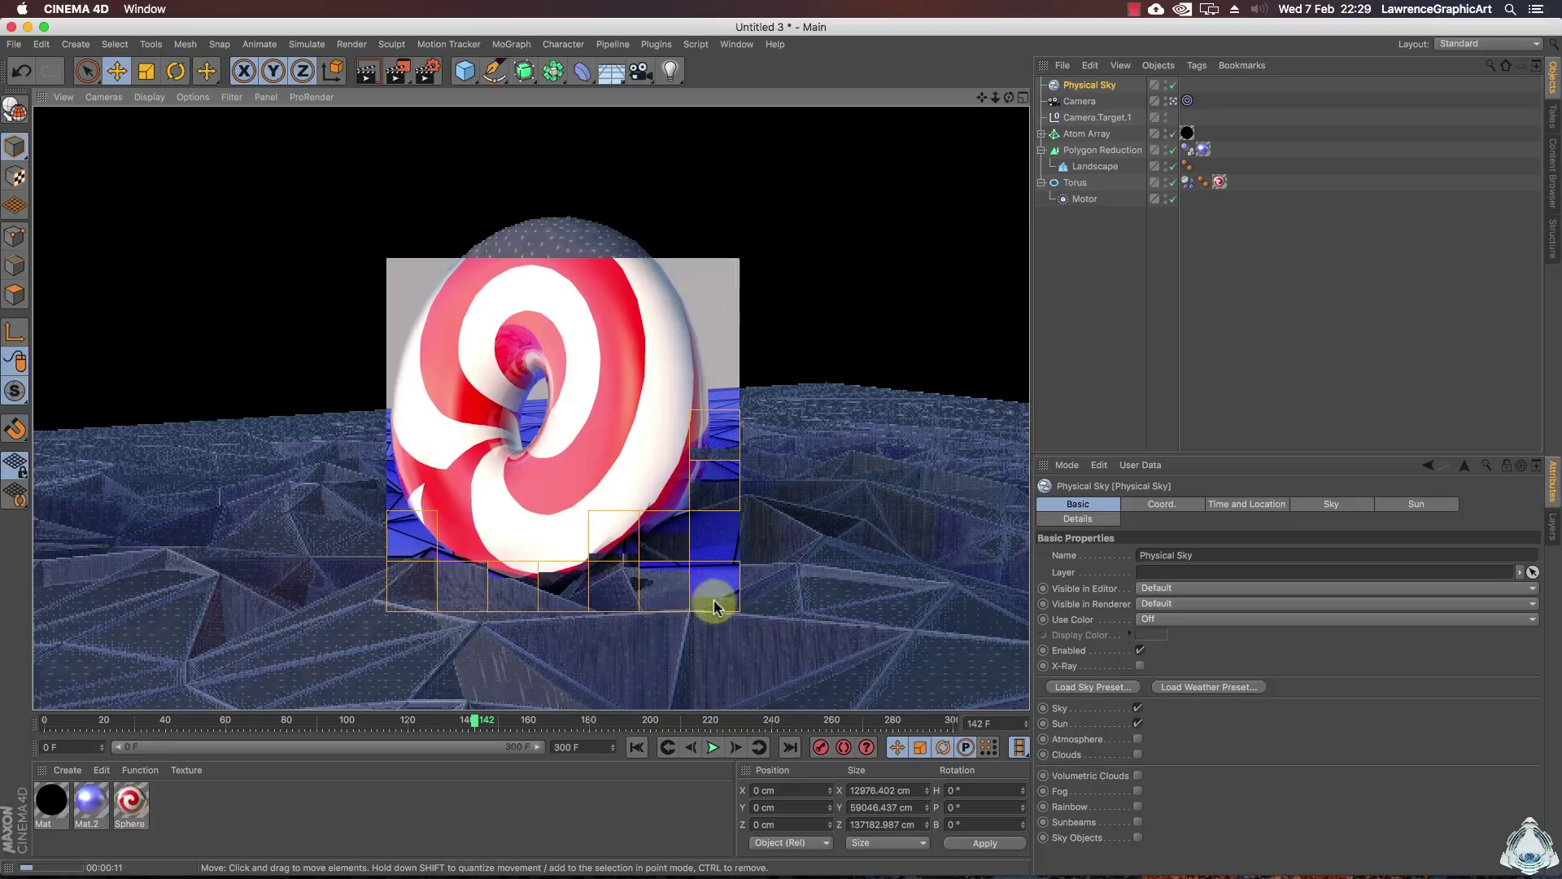
{"action": "left_click", "coordinate": [716, 745]}
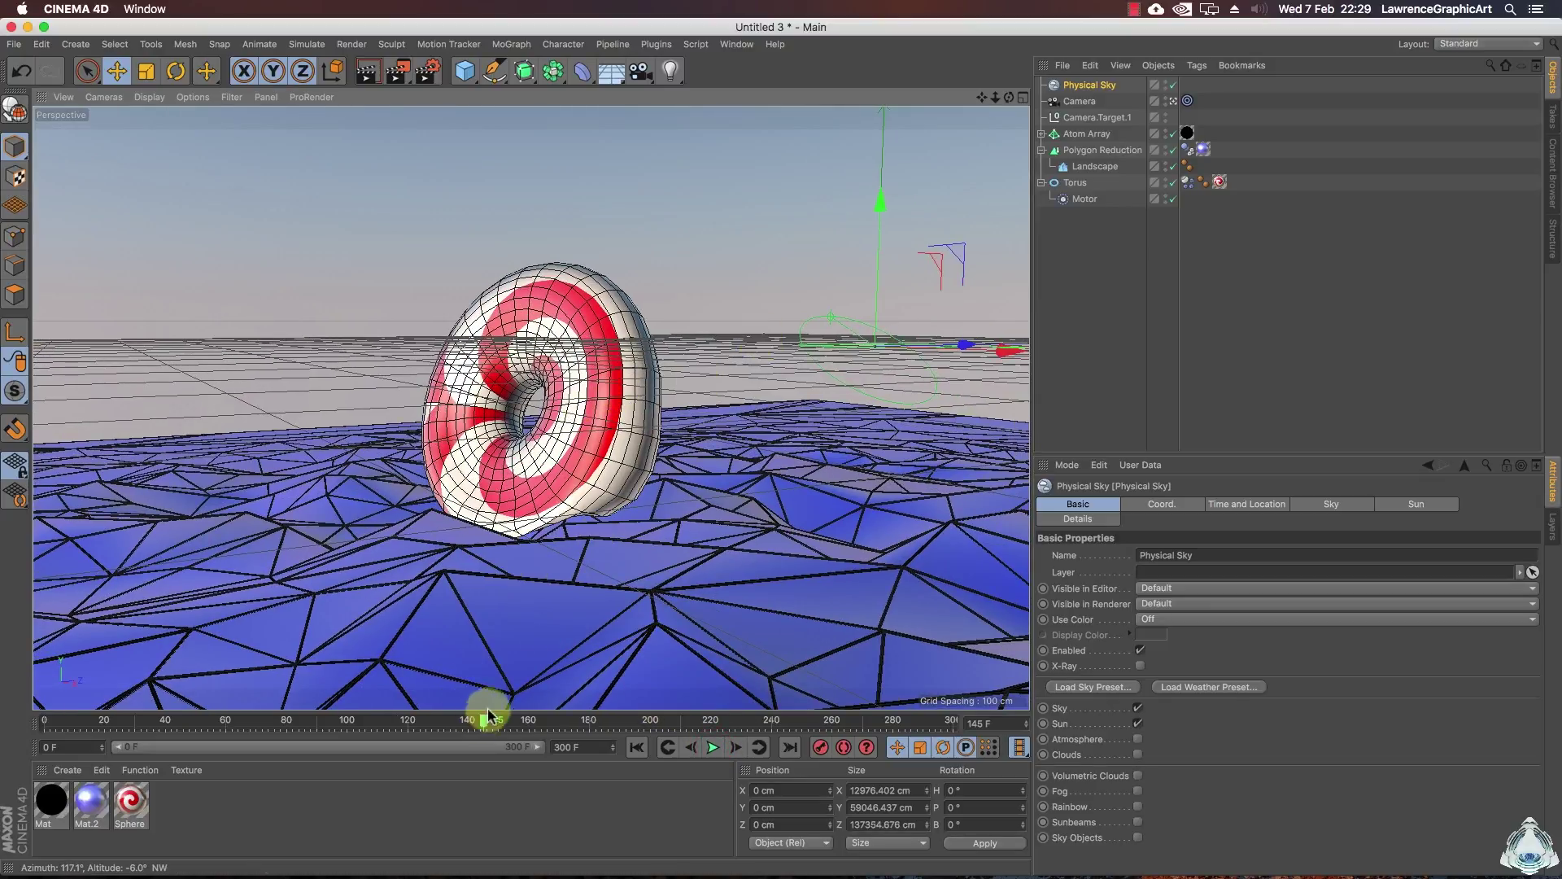
{"action": "left_click_drag", "start_coordinate": [994, 97], "coordinate": [994, 97]}
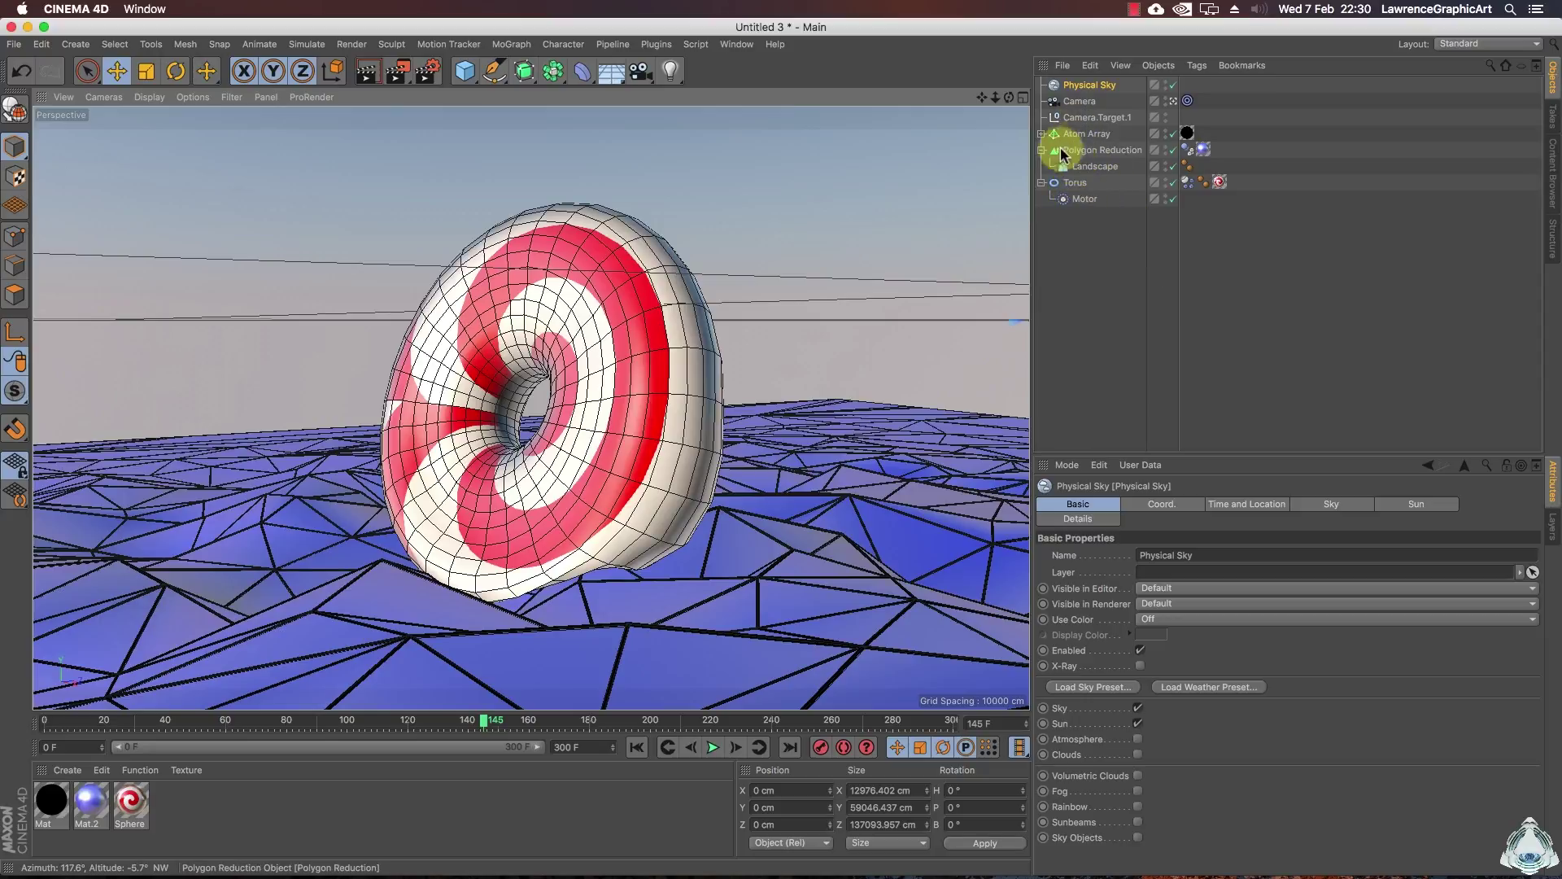
- Add a Subdivision Surface generator and make the torus, together with its motor, a child of it
{"action": "left_click", "coordinate": [1078, 184]}
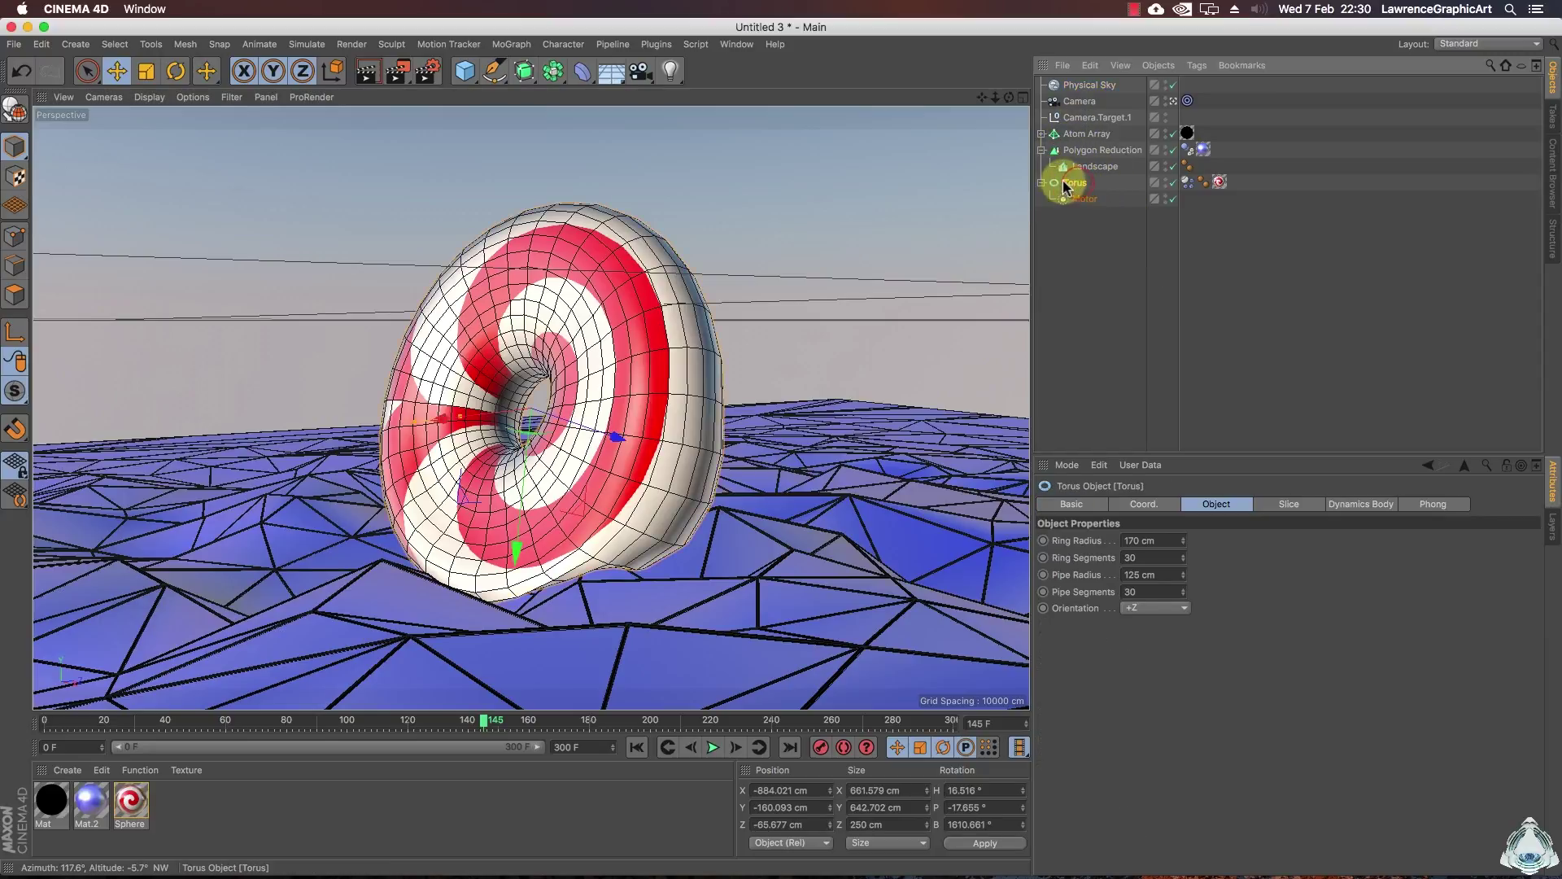
{"action": "left_click", "coordinate": [1042, 150]}
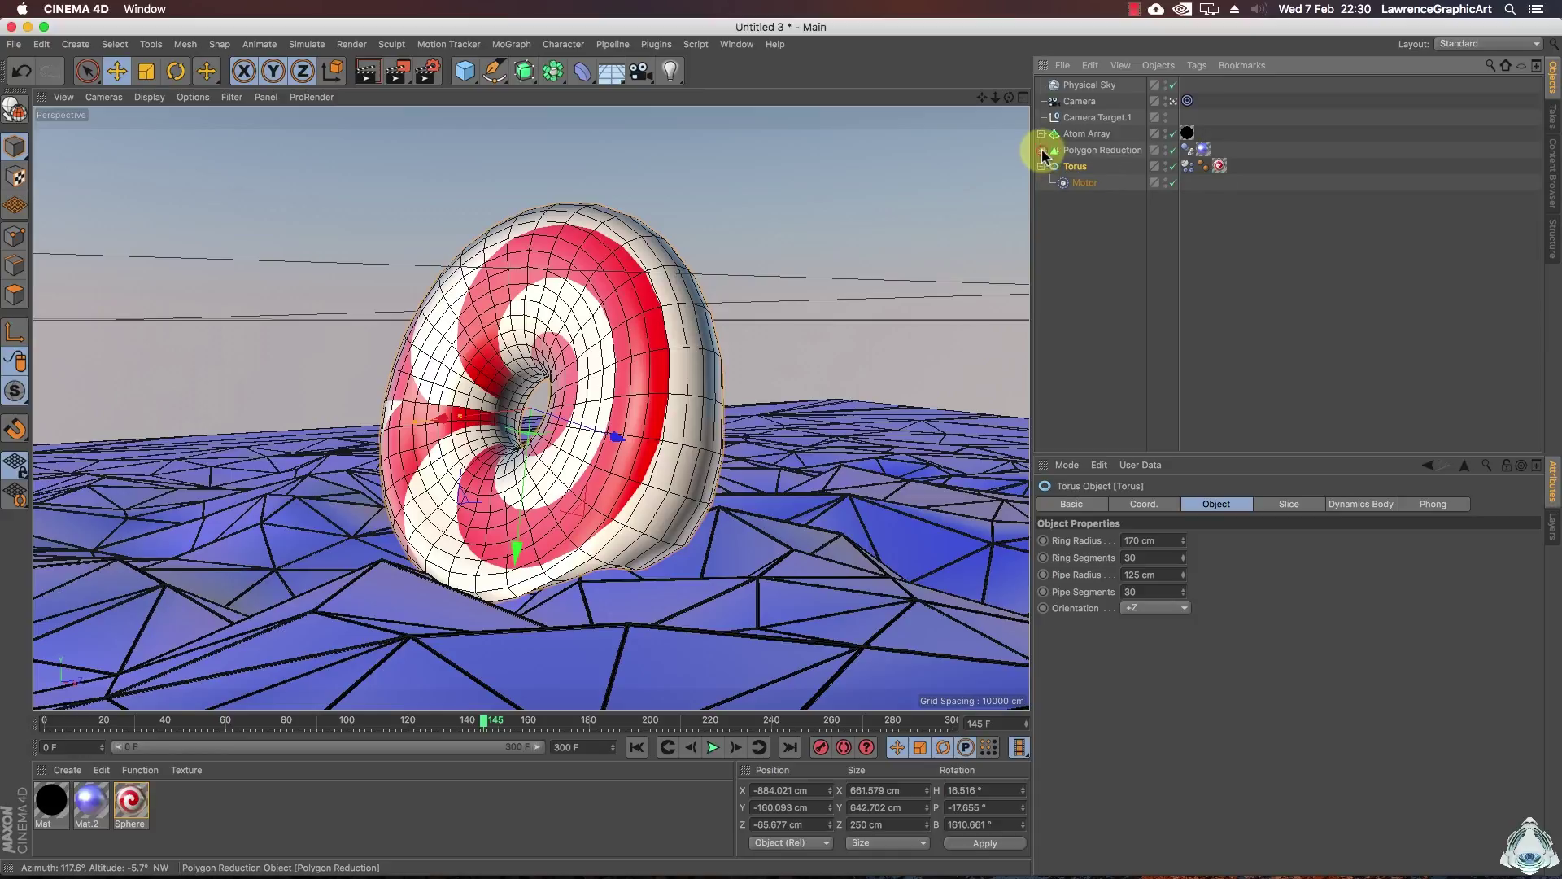
{"action": "left_click", "coordinate": [525, 71]}
{"action": "left_click", "coordinate": [610, 96]}
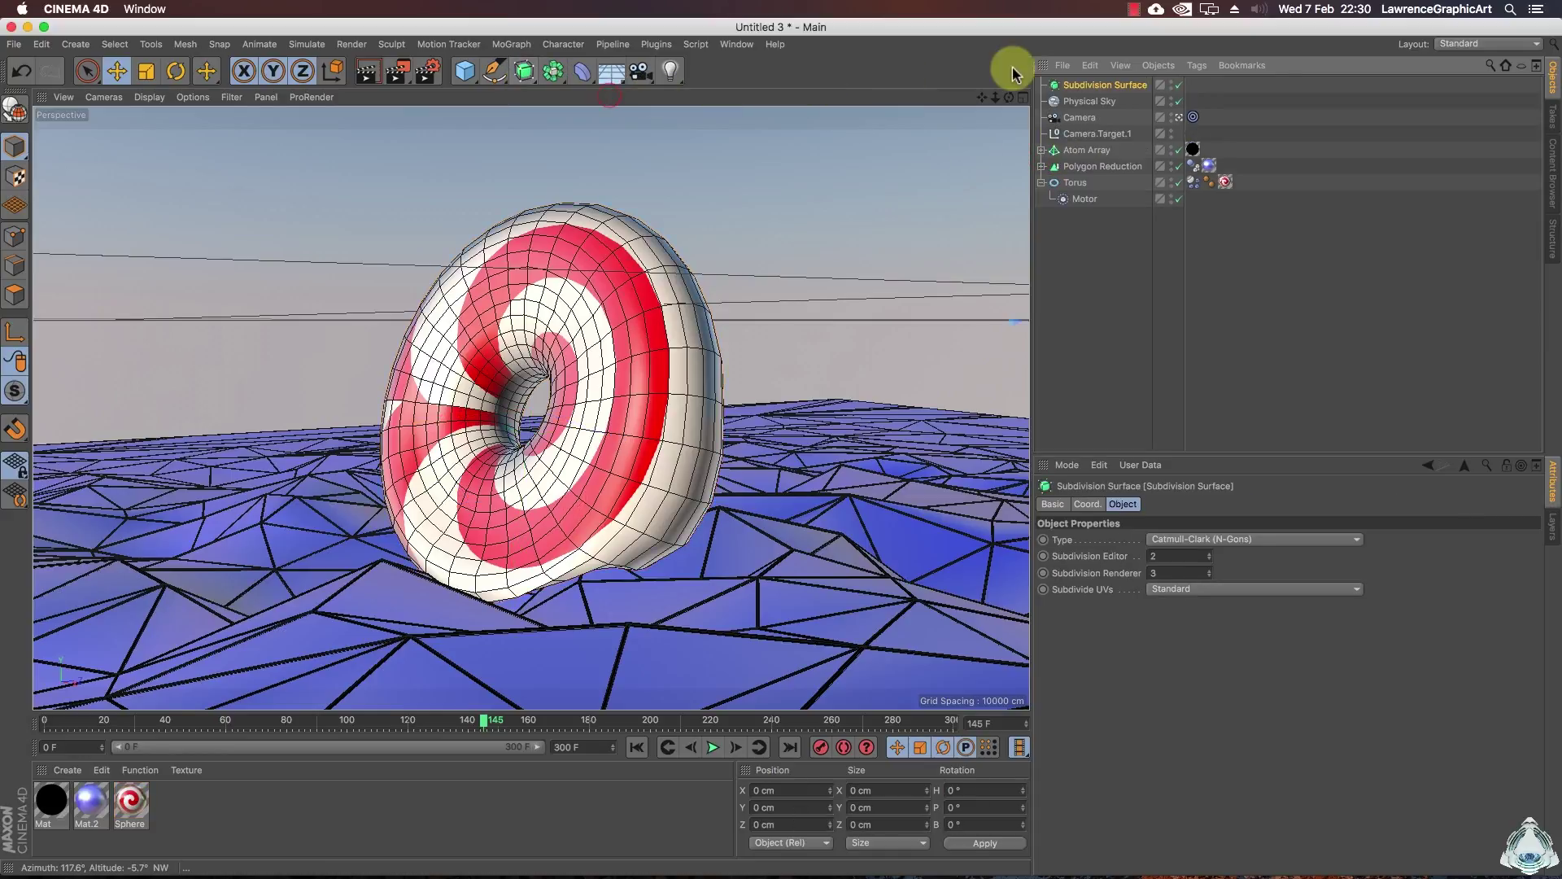
{"action": "mouse_move", "coordinate": [1071, 85]}
{"action": "left_mouse_down"}
{"action": "mouse_move", "coordinate": [1052, 179]}
{"action": "mouse_move", "coordinate": [1058, 99]}
{"action": "mouse_move", "coordinate": [1072, 104]}
{"action": "mouse_move", "coordinate": [1081, 182]}
{"action": "mouse_move", "coordinate": [1087, 94]}
{"action": "left_mouse_up"}
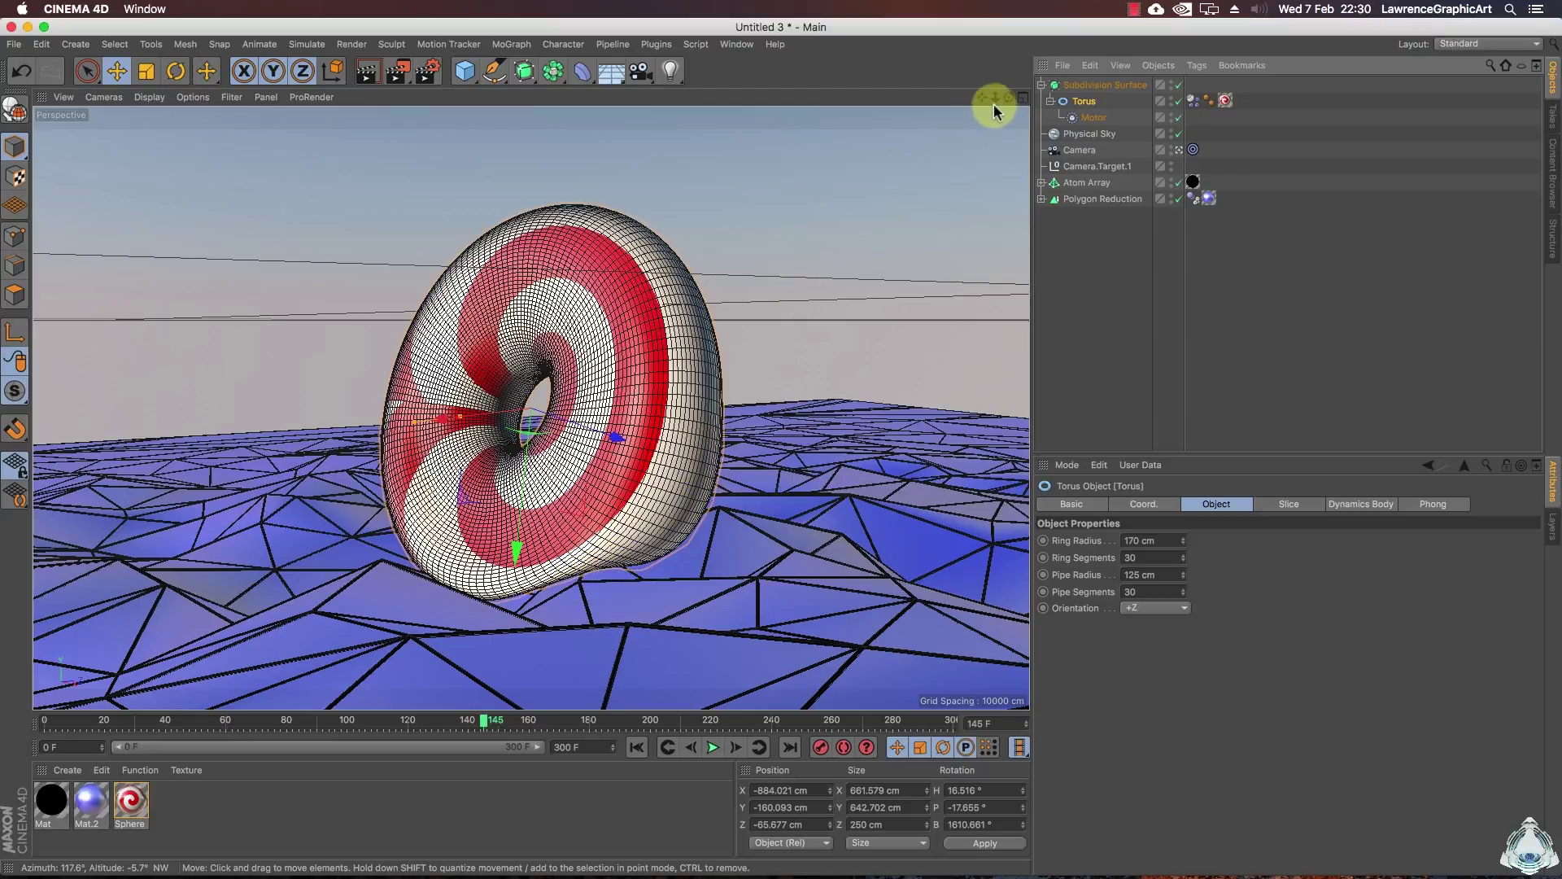
- Render viewport previews of the smoothed torus at frame 145, first closer up and again from a lower angle
{"action": "left_click_drag", "start_coordinate": [995, 98], "coordinate": [995, 103]}
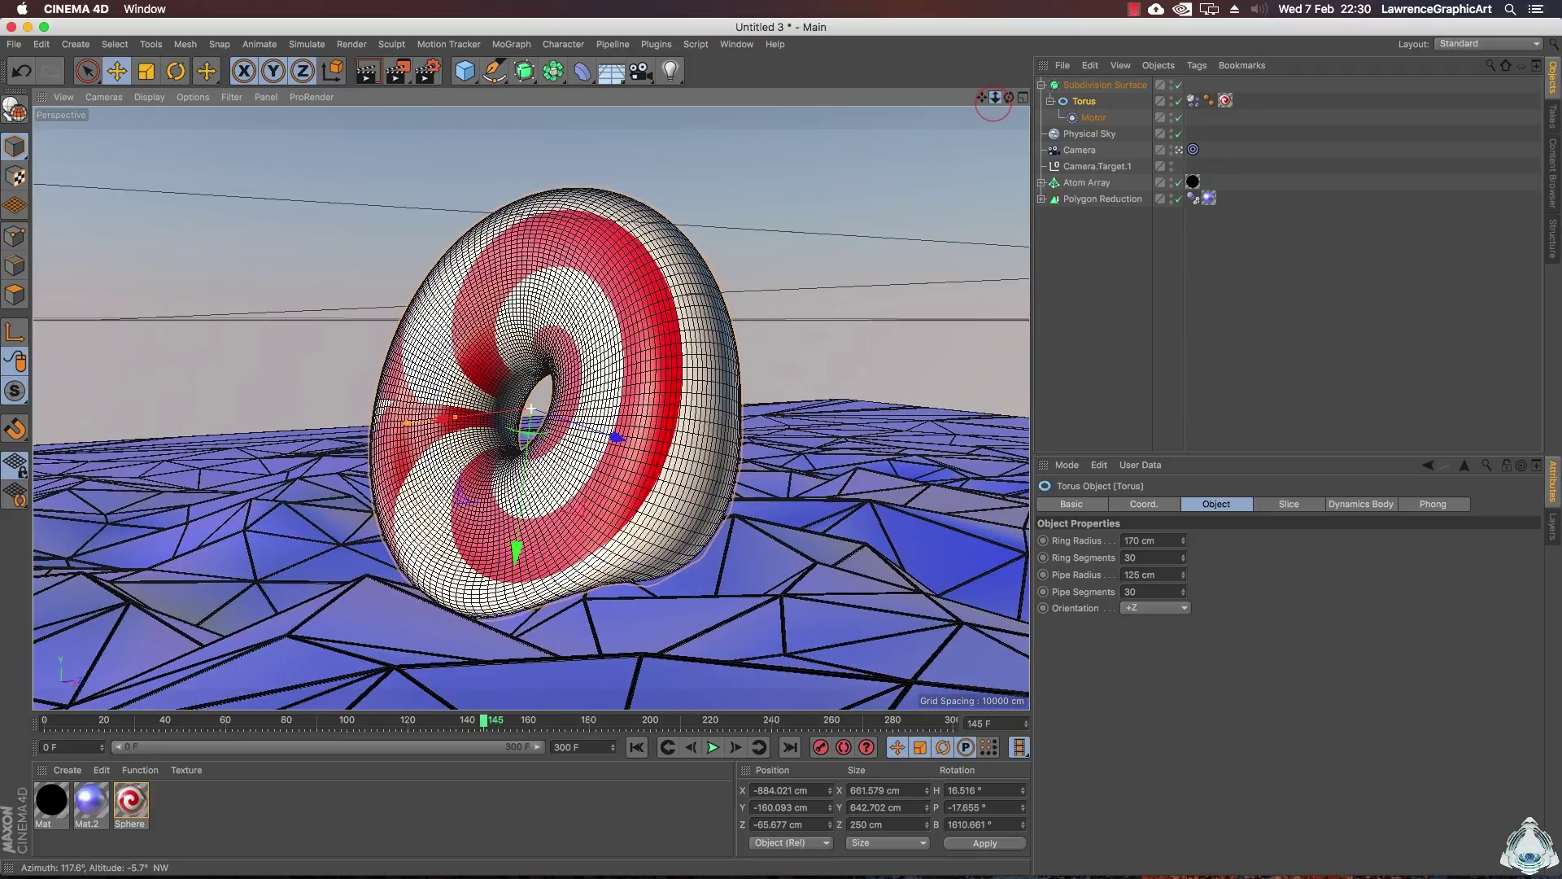
{"action": "left_click", "coordinate": [367, 71]}
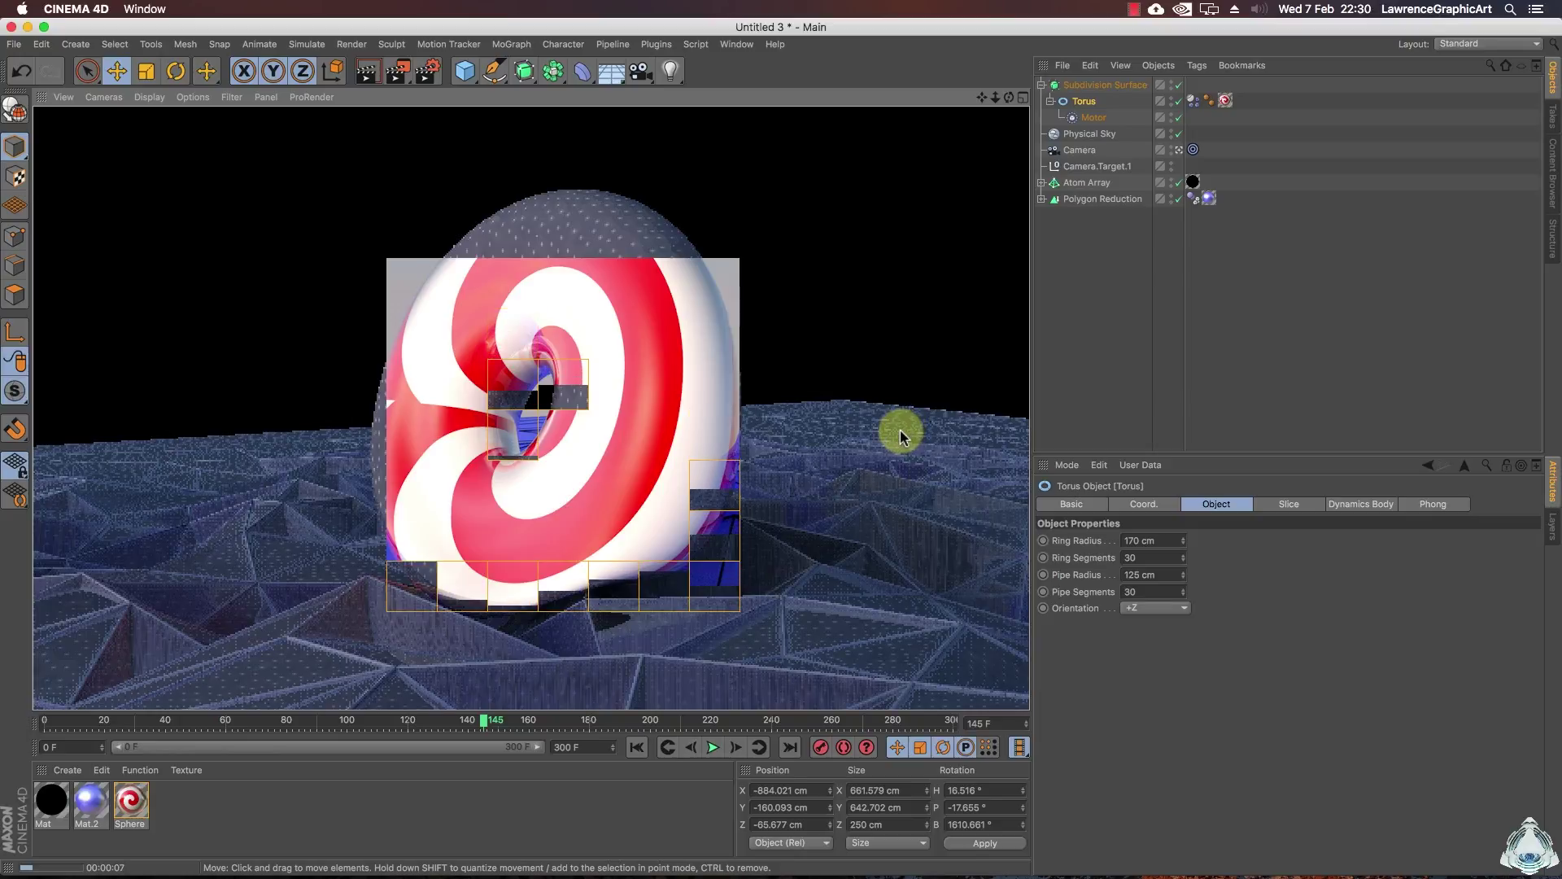
{"action": "left_click_drag", "start_coordinate": [1010, 97], "coordinate": [969, 101]}
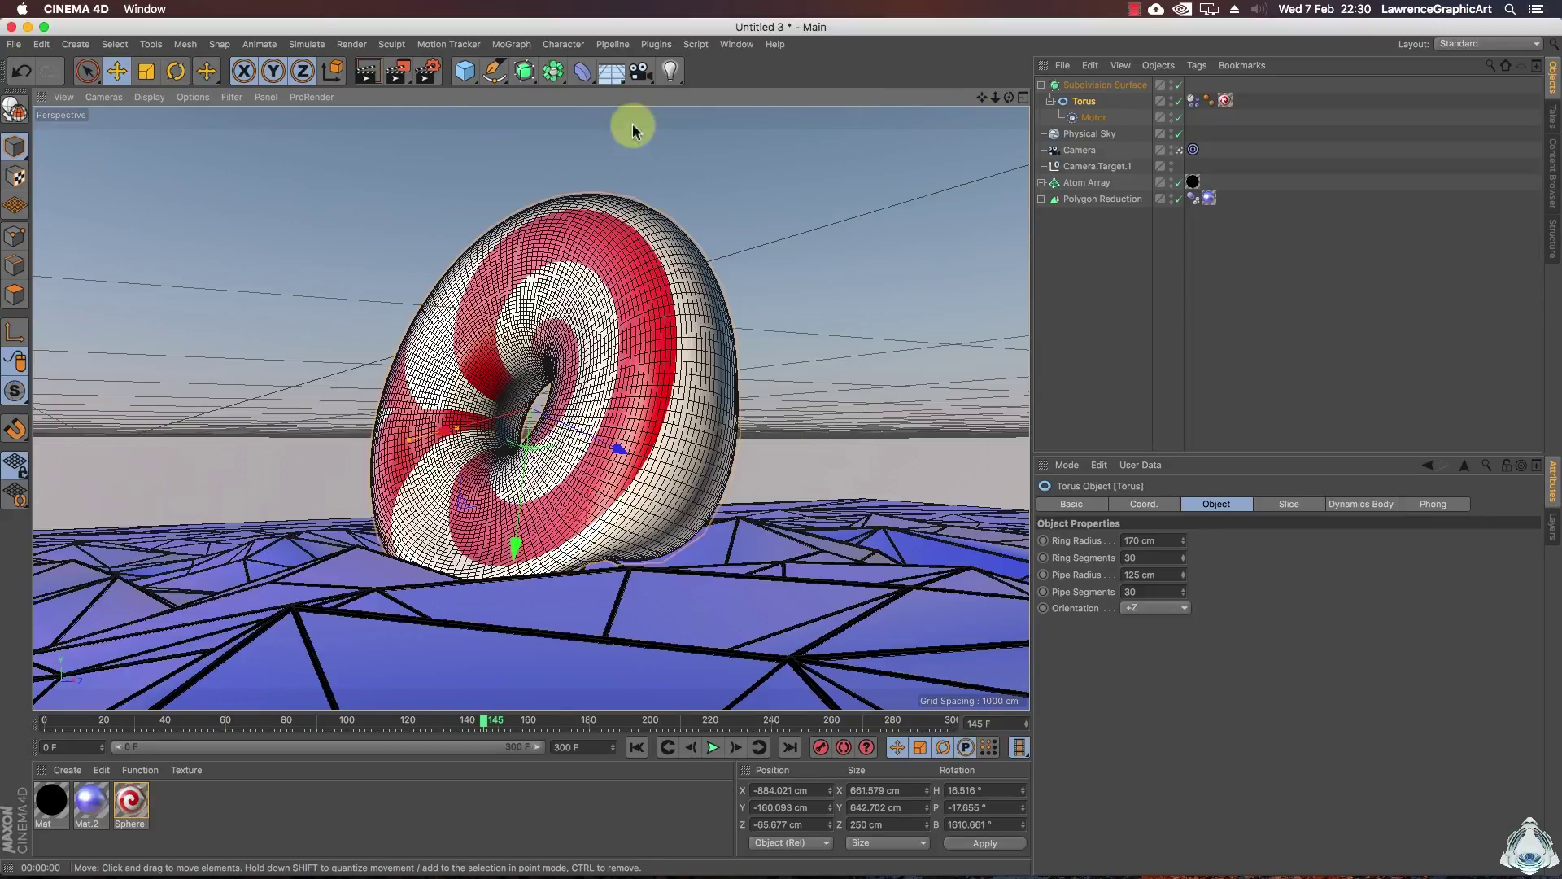
{"action": "left_click", "coordinate": [373, 80]}
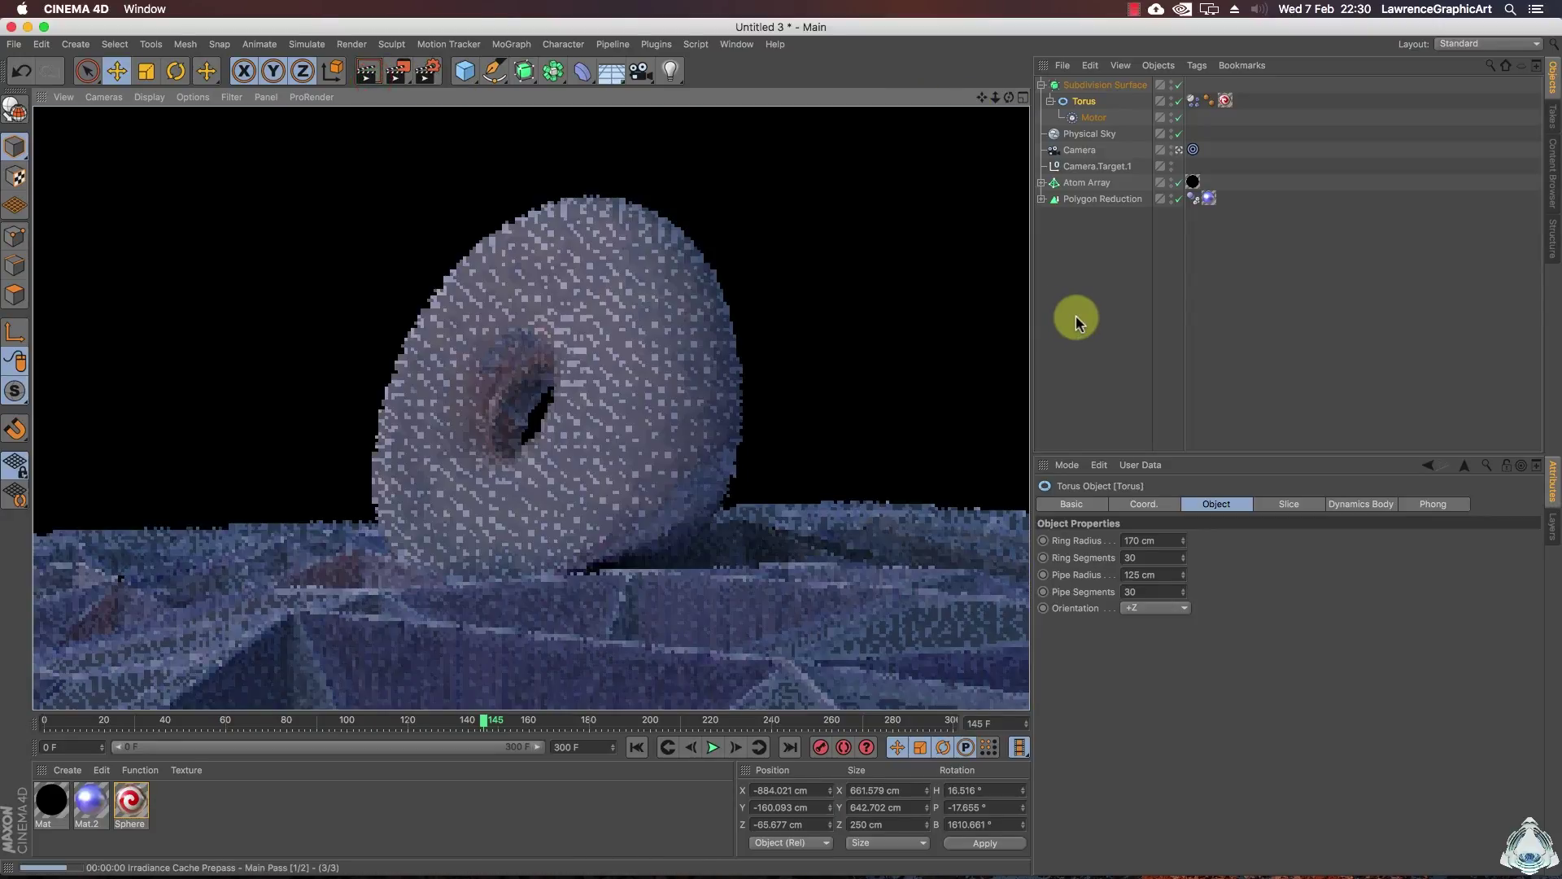